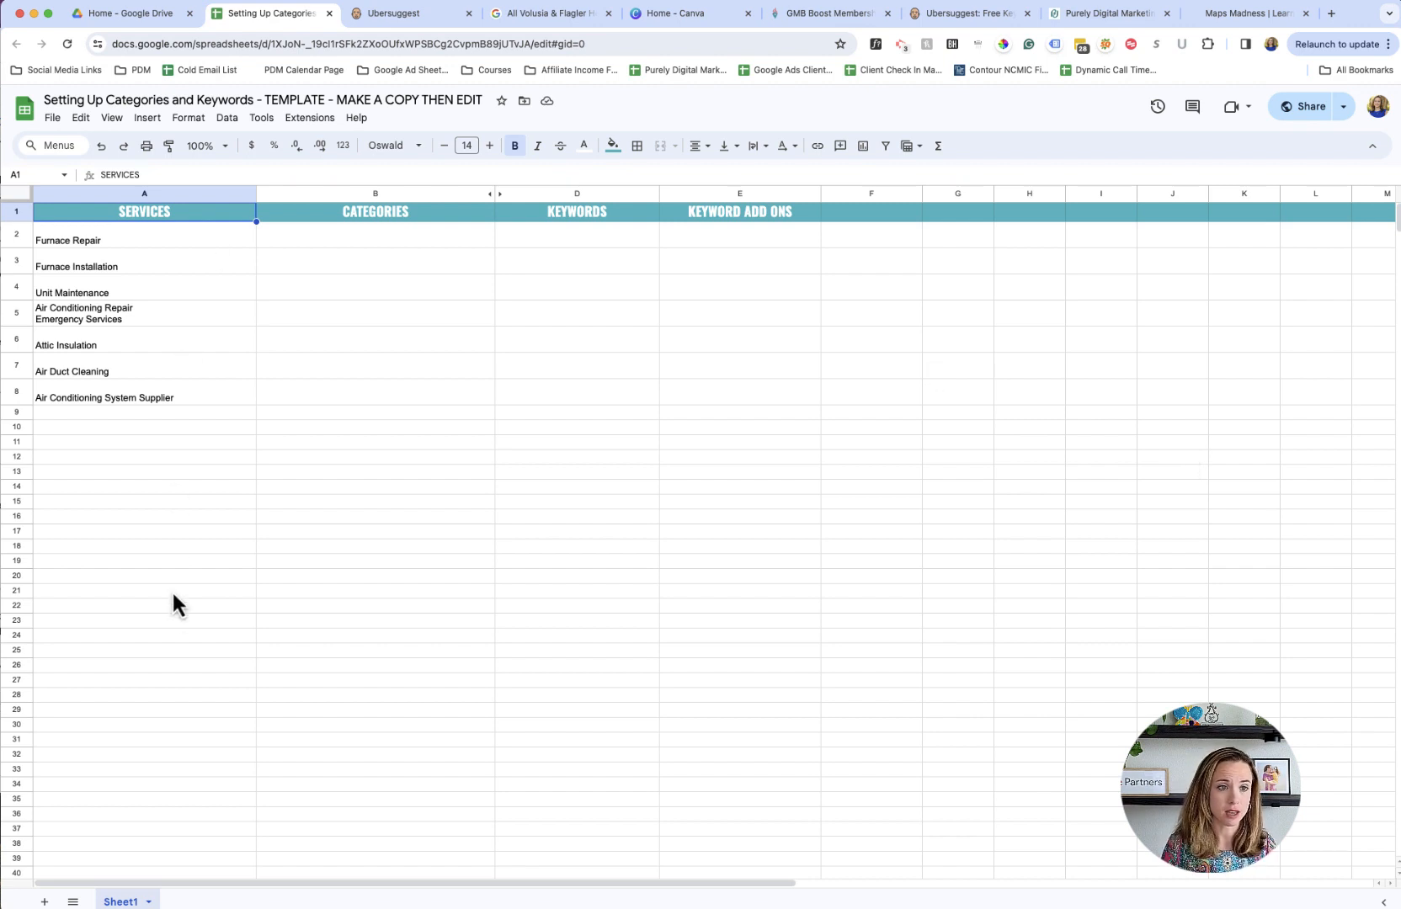
- Review the services listed in the SERVICES column, from Furnace Repair to Air Conditioning System Supplier
left_click(170, 259)
key("Up")
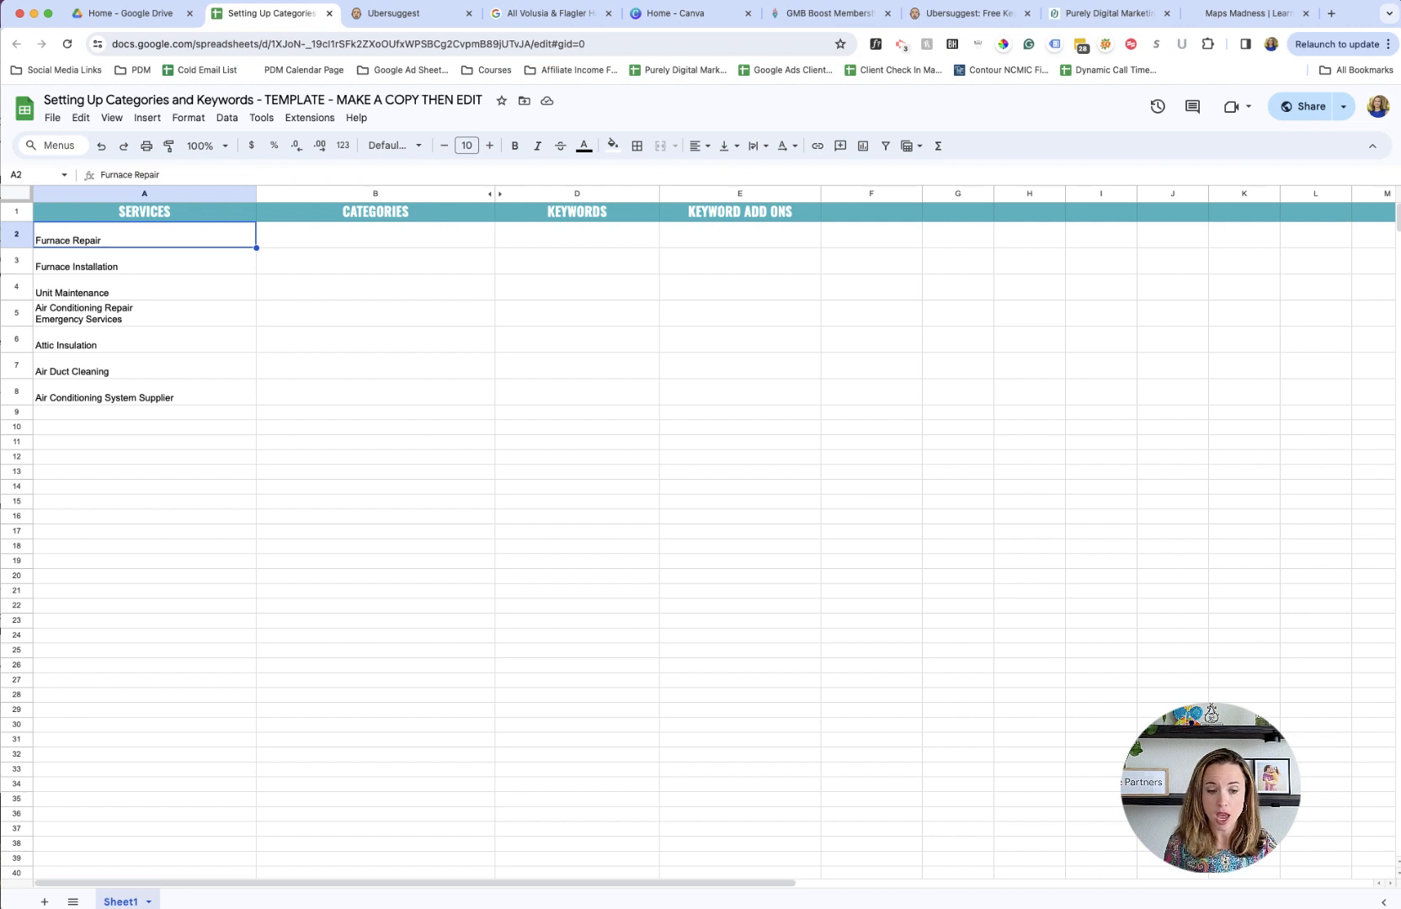
key("Down")
key("Down")
key("Down")
key("Down")
key("Down")
key("Down")
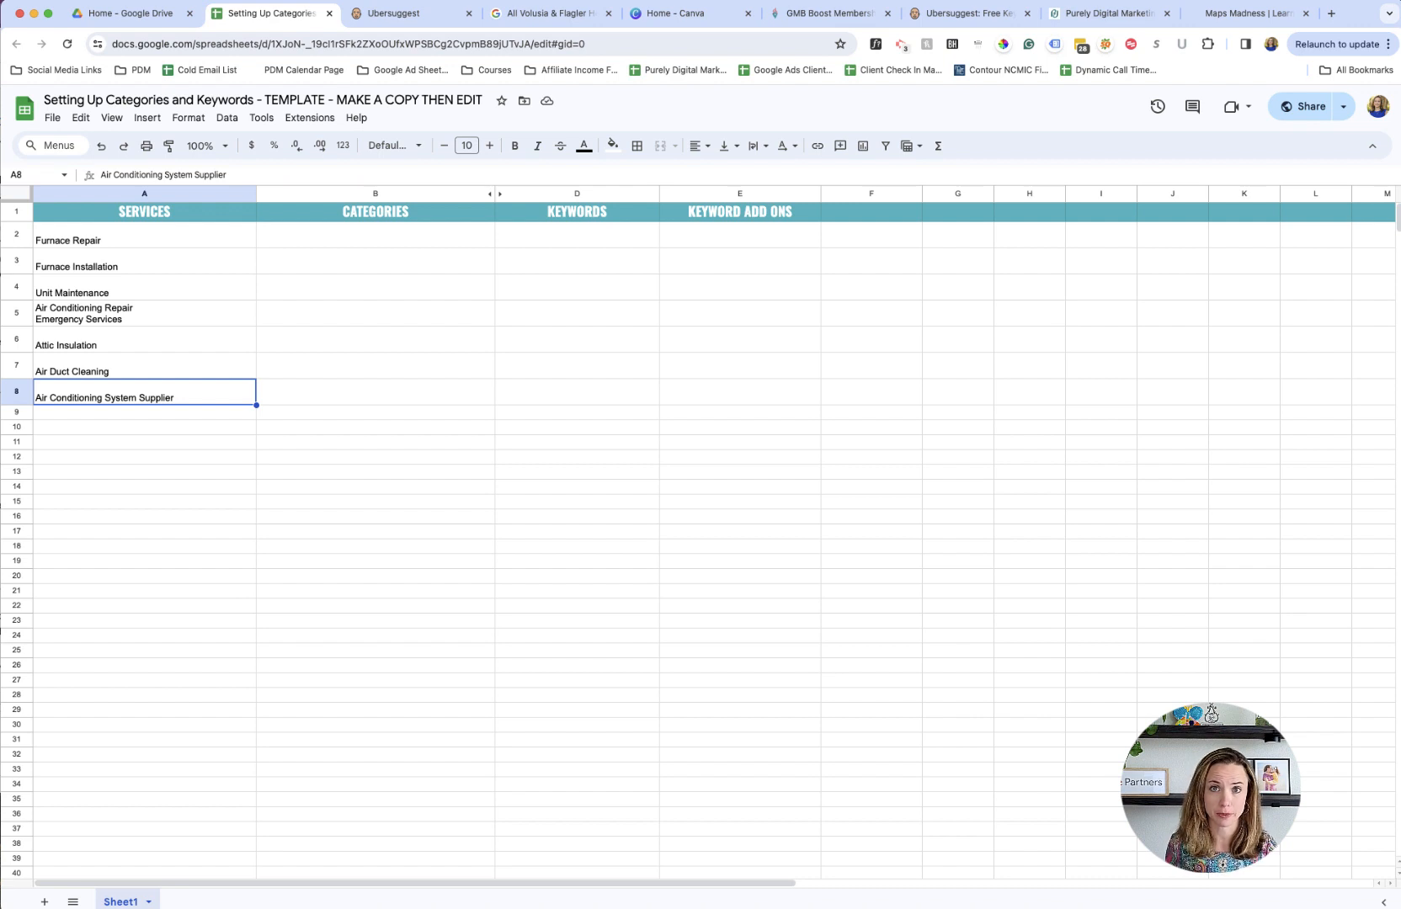
key("Up")
key("Up")
key("Up")
key("Up")
key("Up")
key("Up")
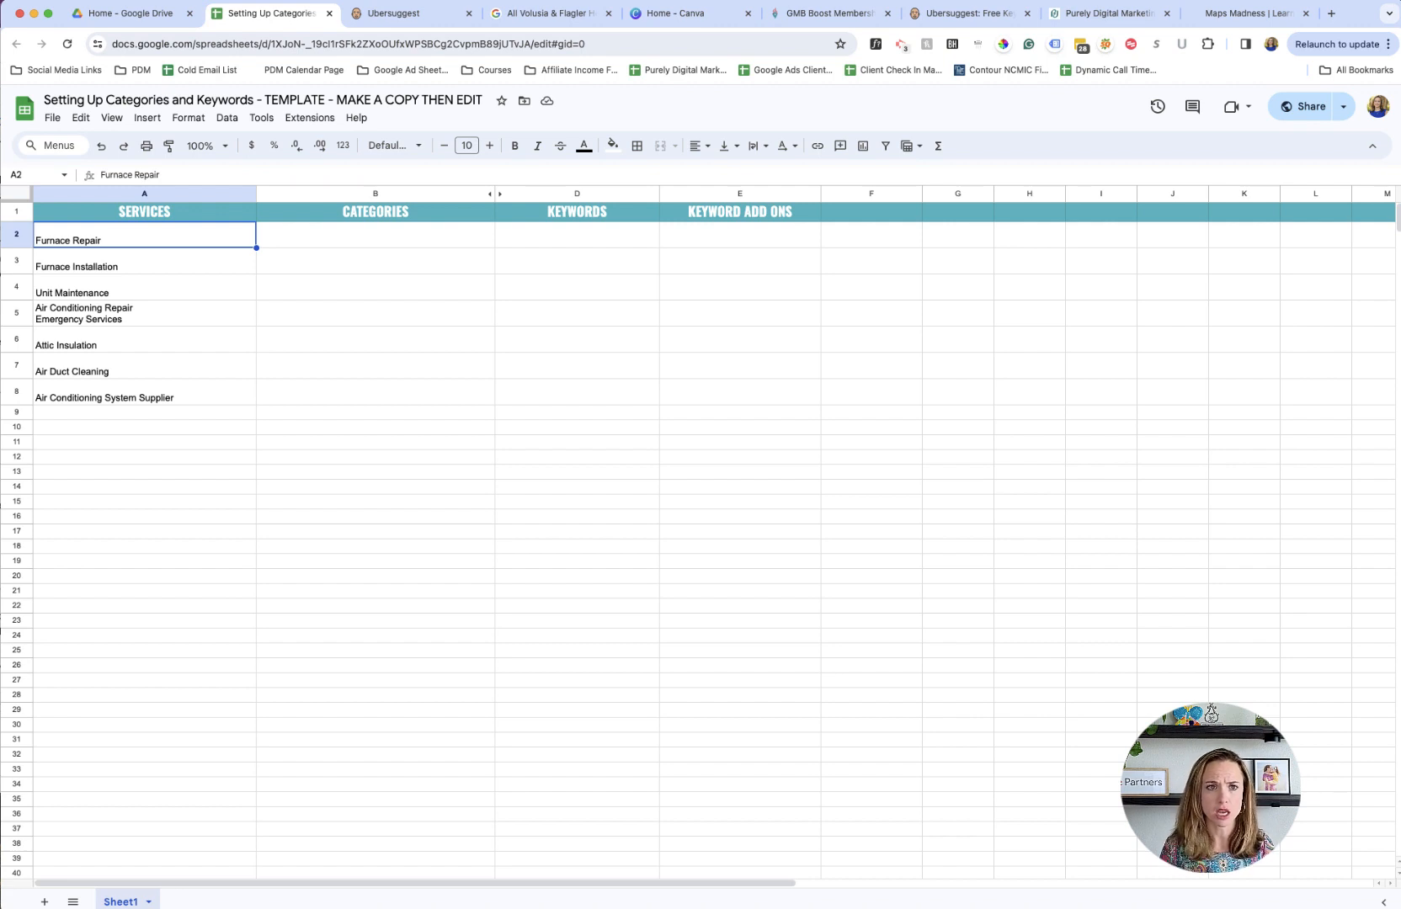
- Switch to Ubersuggest and set the keyword search location to Jacksonville, Florida, United States
left_click(404, 16)
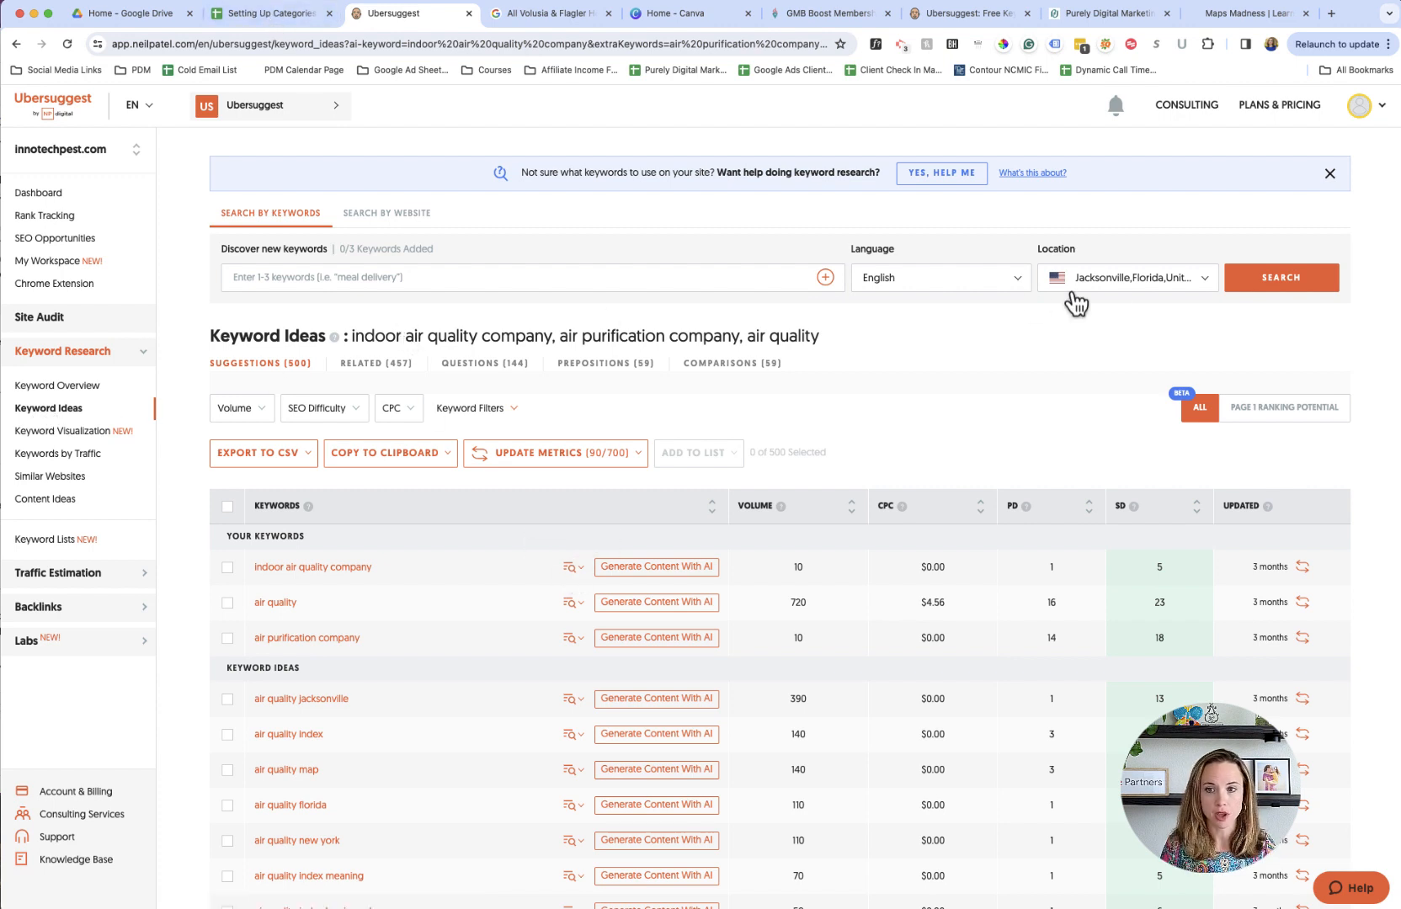
left_click(1088, 284)
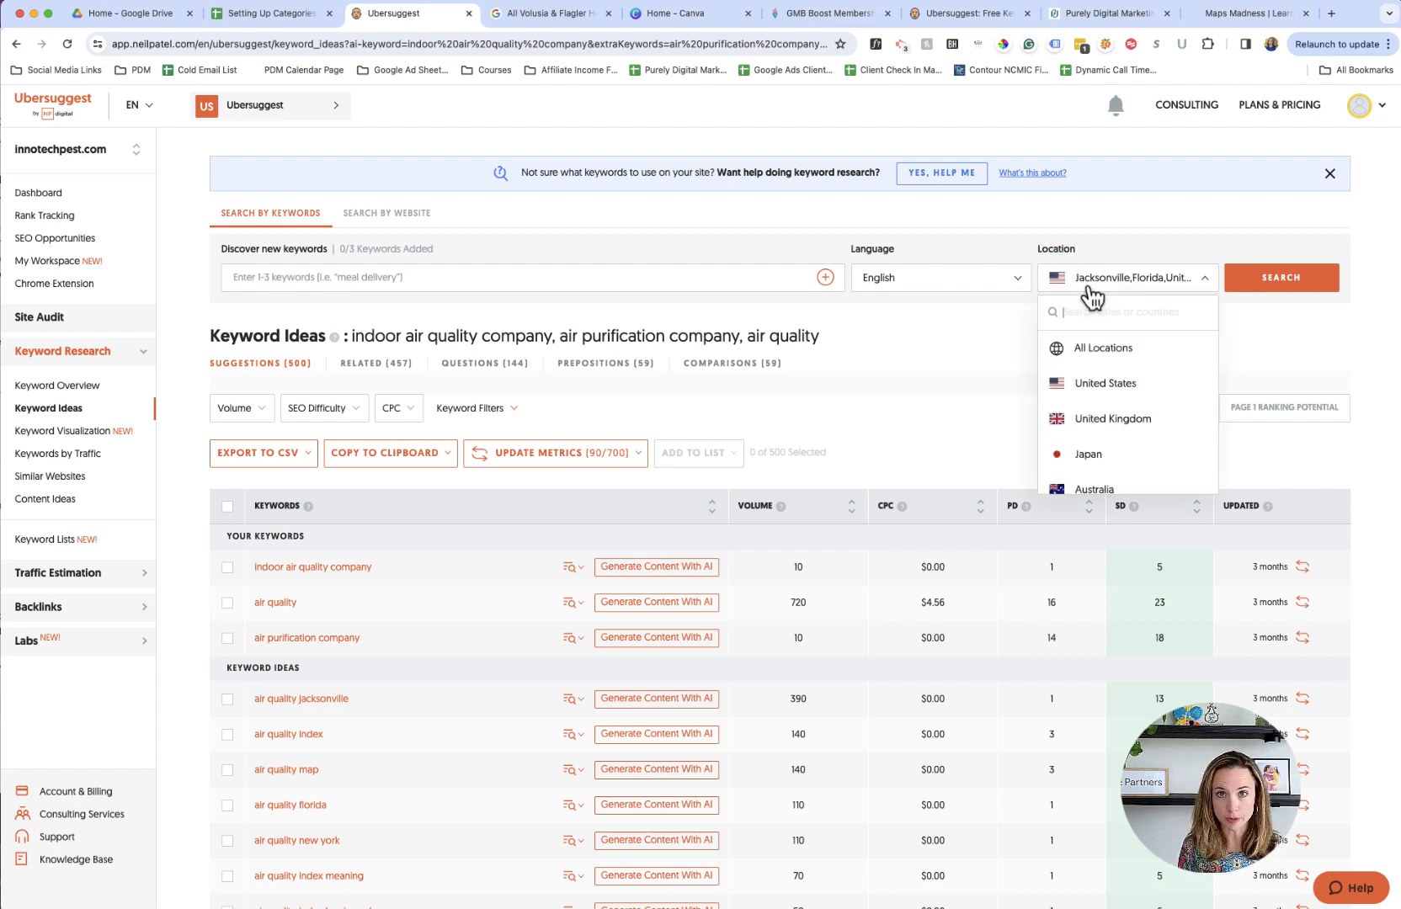
type("jac")
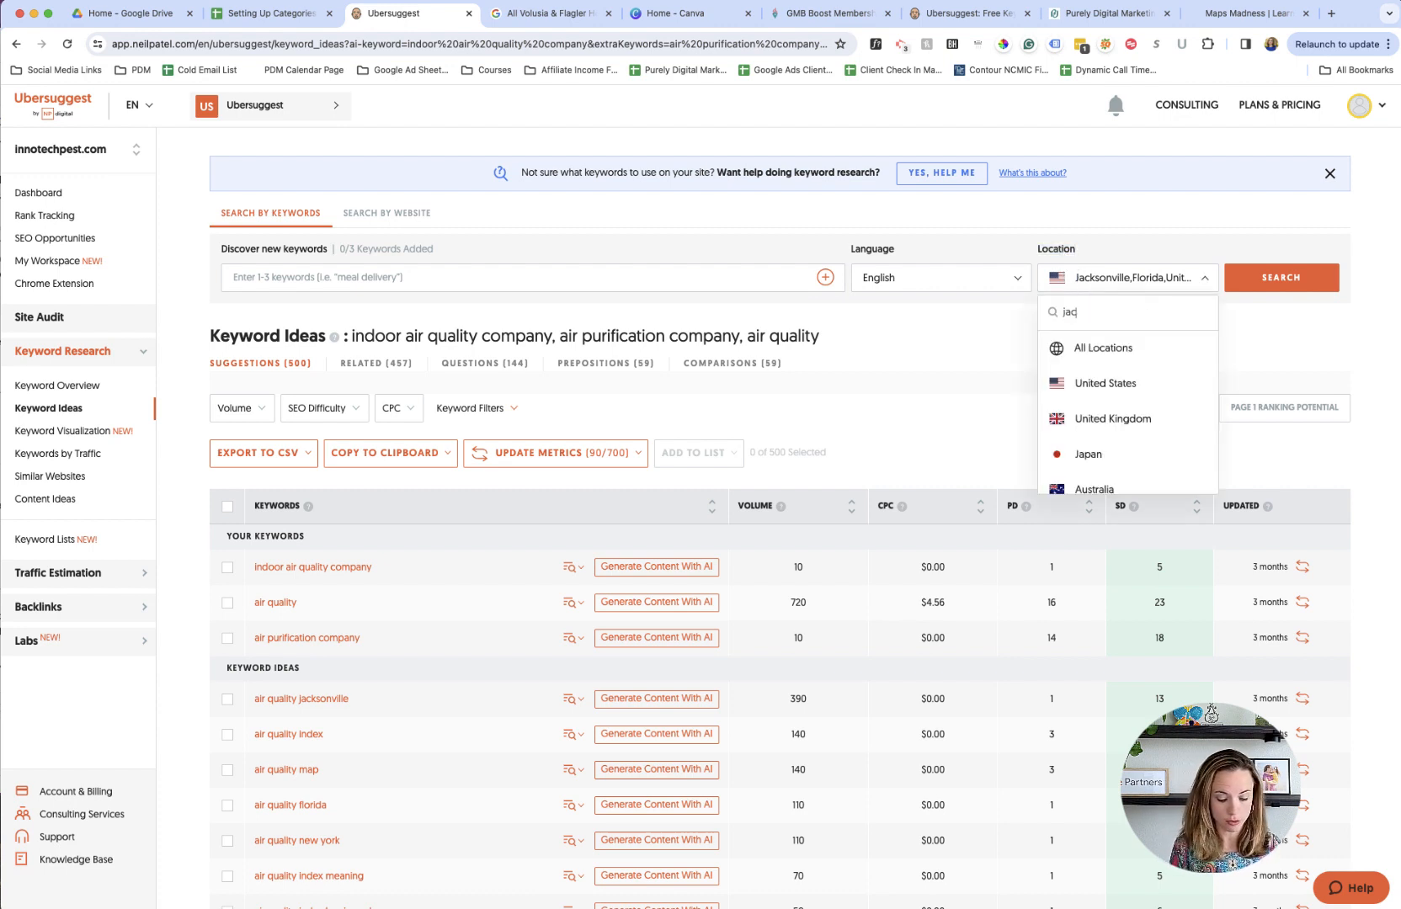
type("ksonvil")
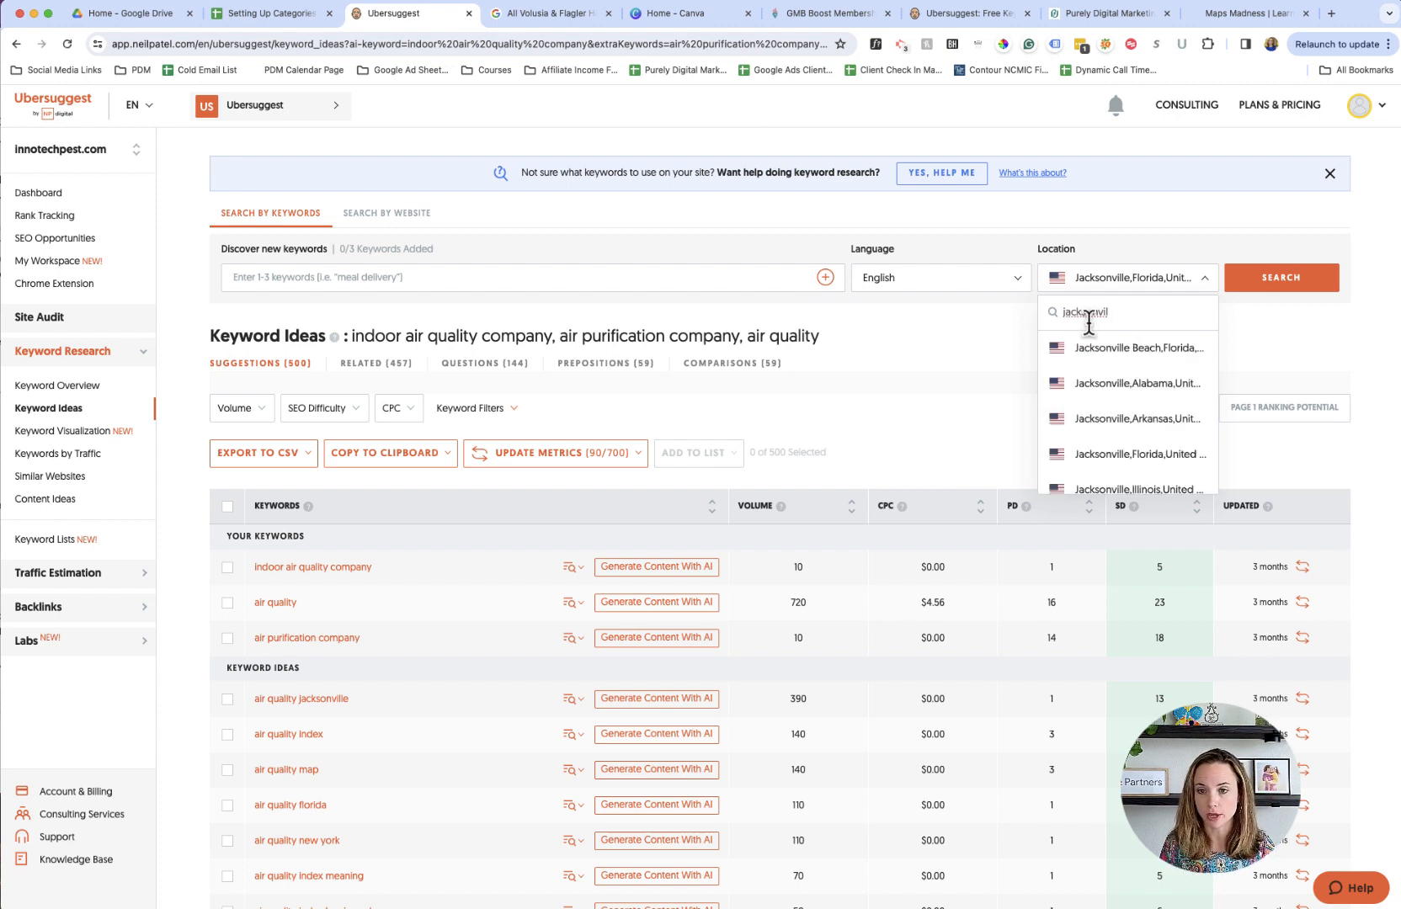
left_click(1103, 459)
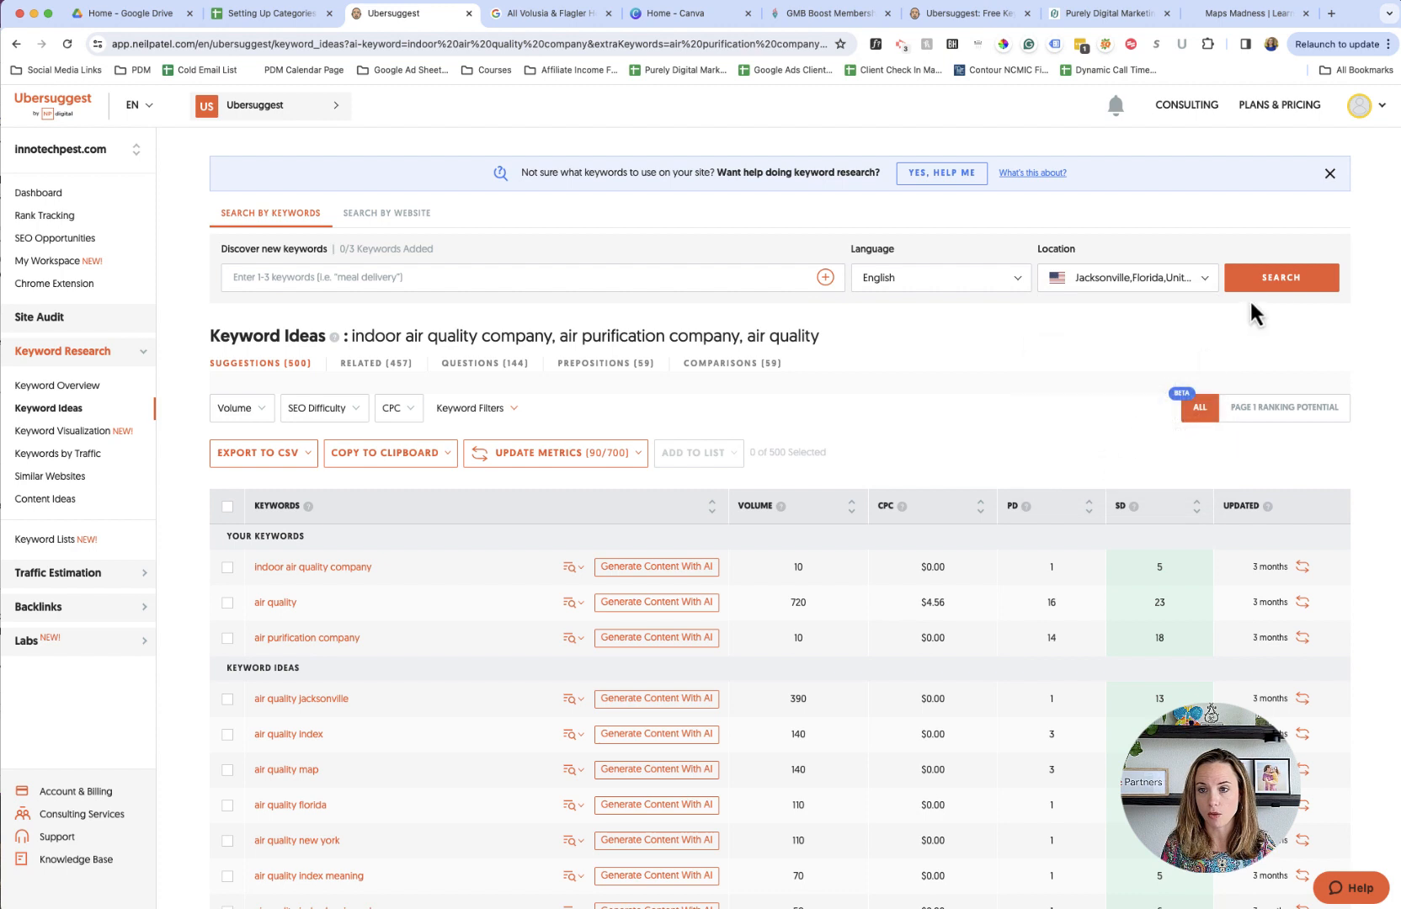
left_click(1274, 286)
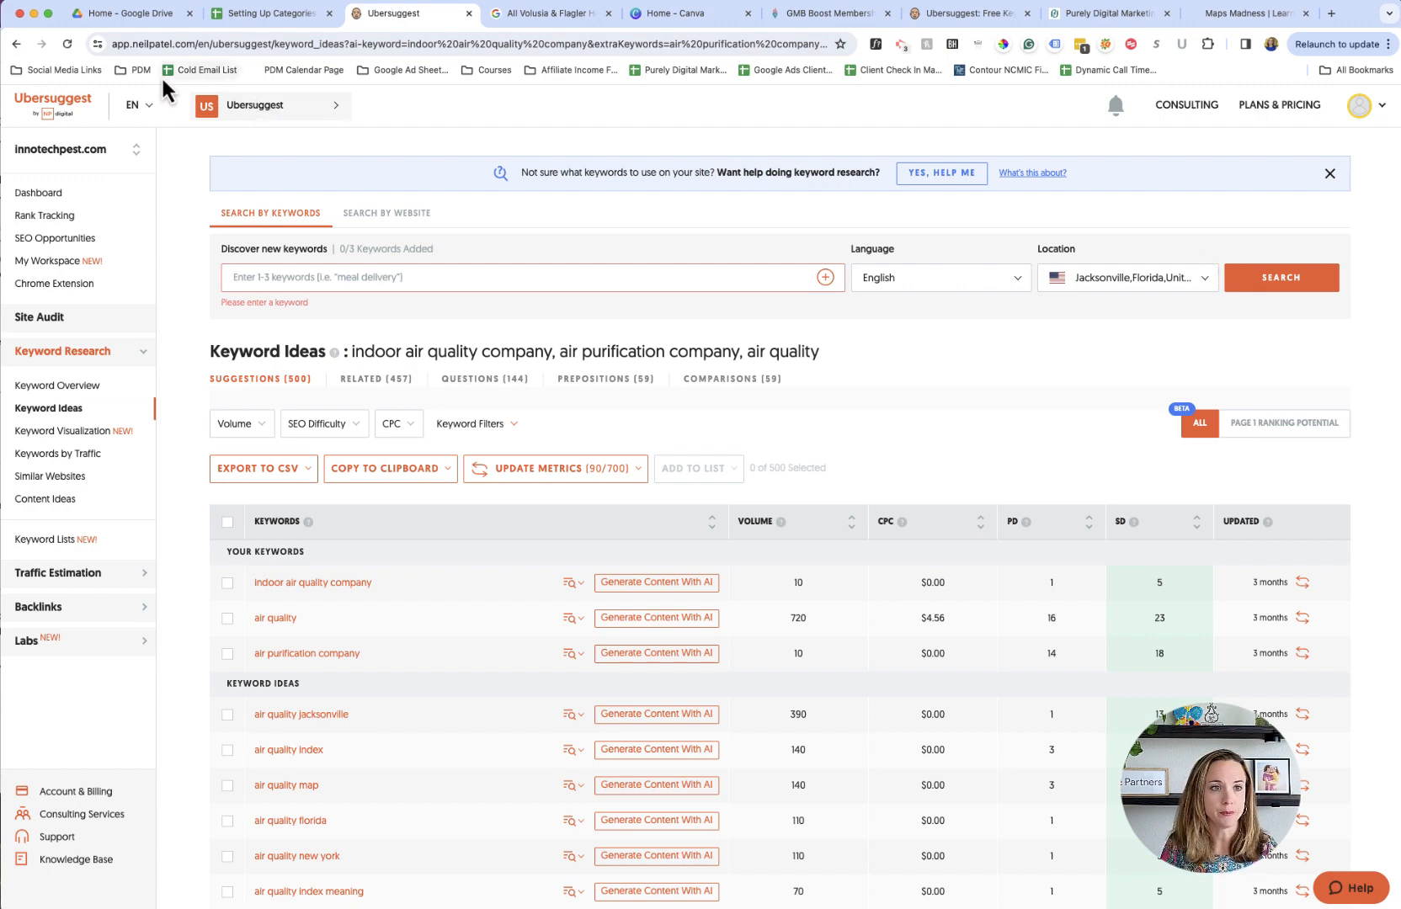
- Check the service list in the spreadsheet, and in Ubersuggest add "furnace repair jacksonville" as the first search keyword
left_click(289, 16)
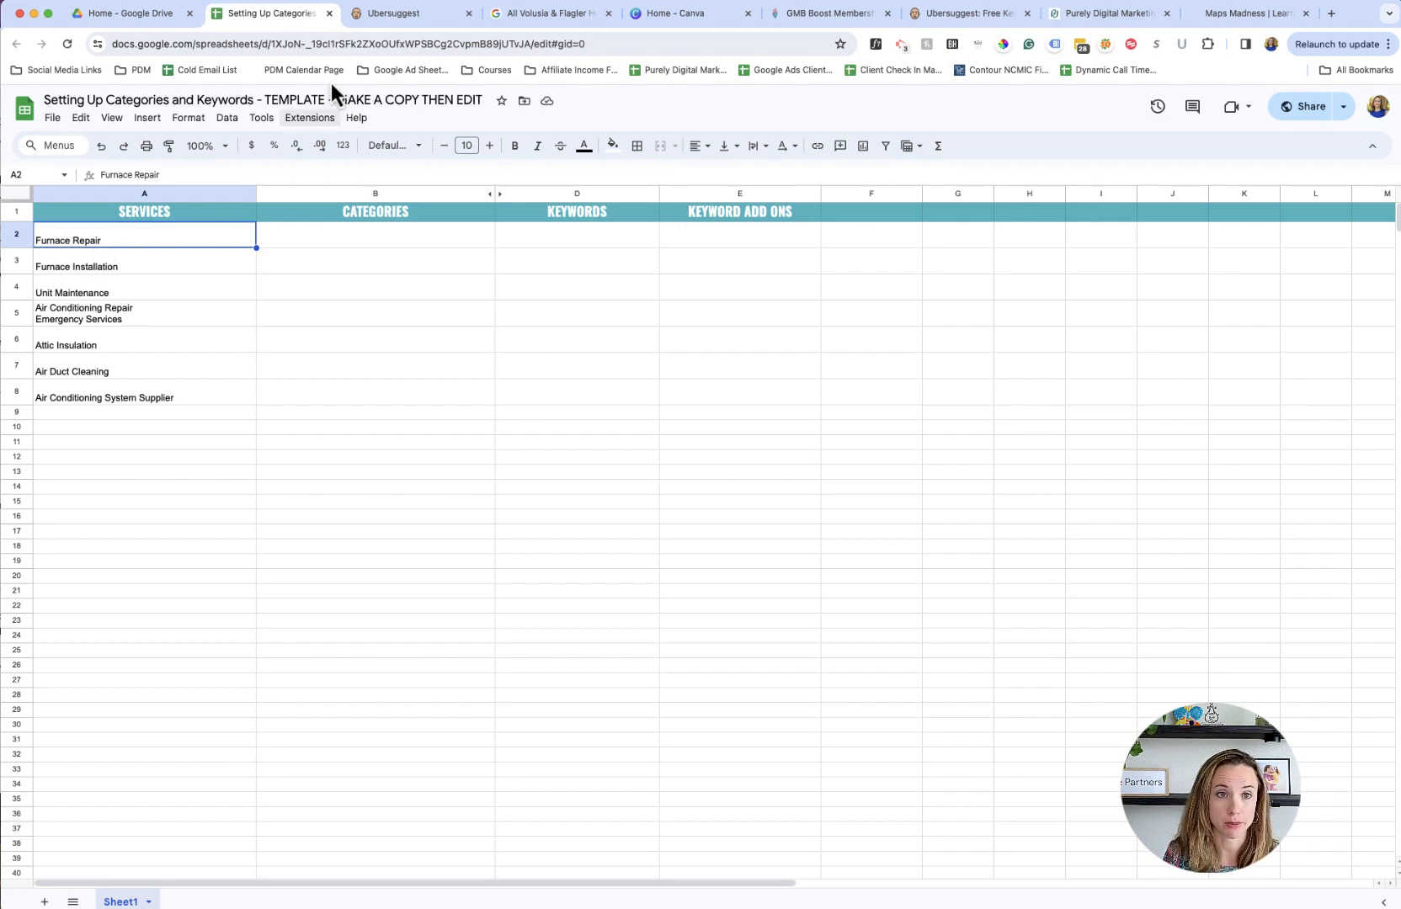
left_click(373, 18)
left_click(416, 286)
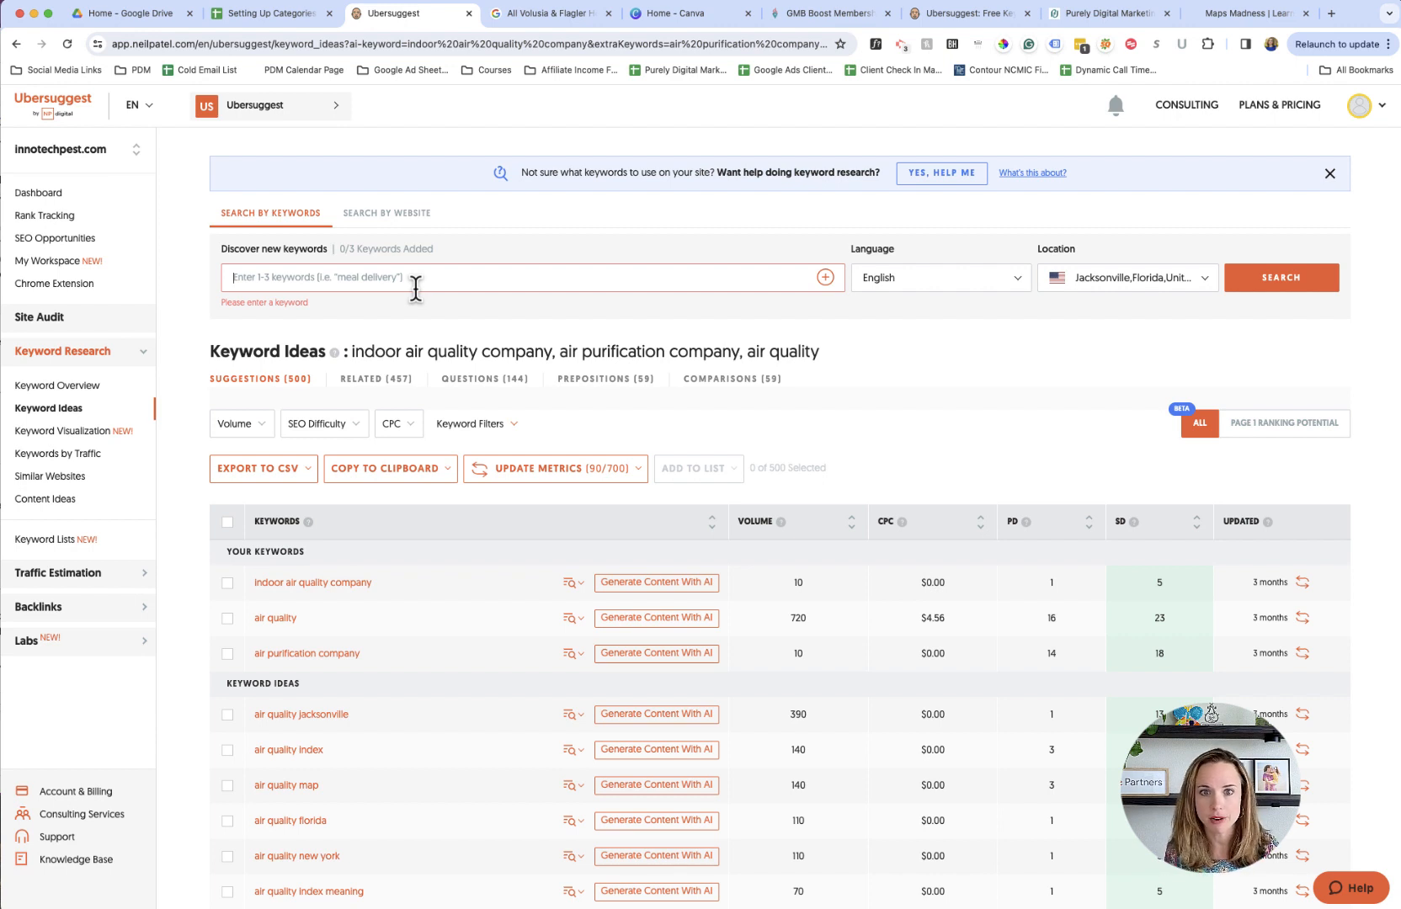
type("furnace repair jacksonville")
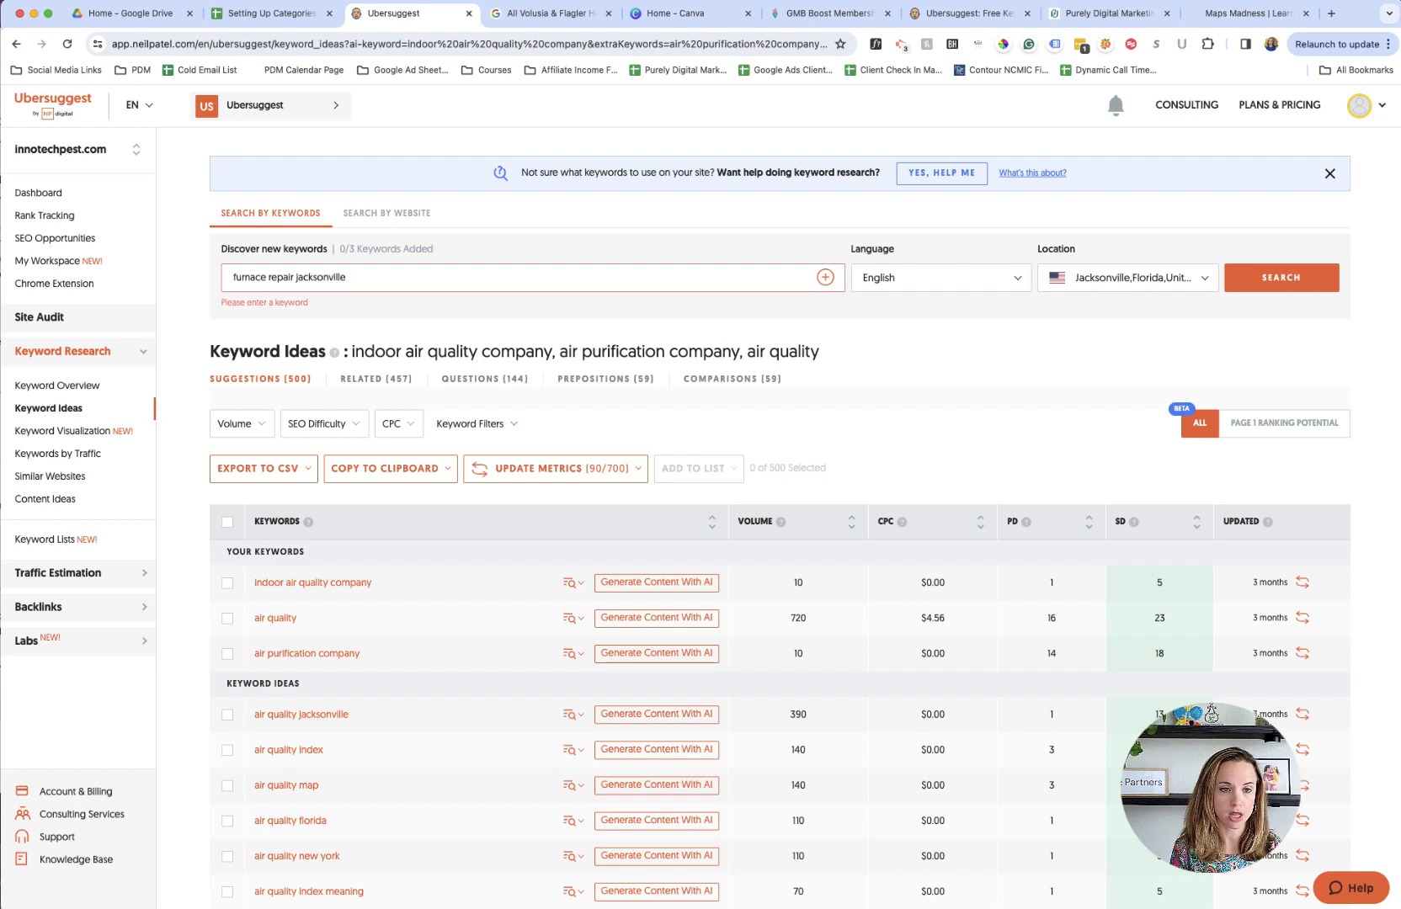
key("Return")
- Add "heater repair jacksonville" as the second search keyword
type("heate")
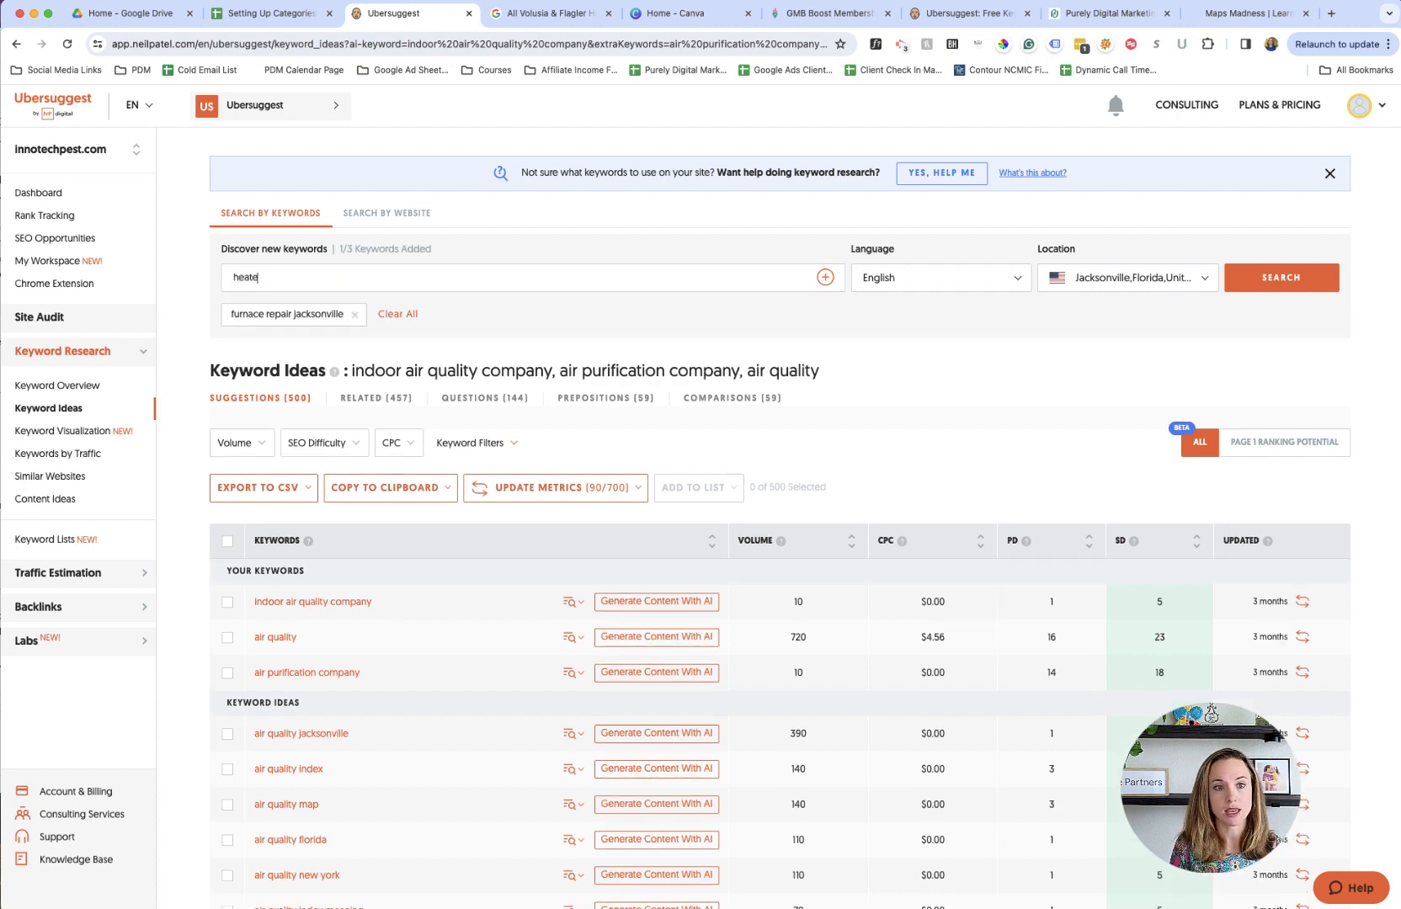
type("r repair jac")
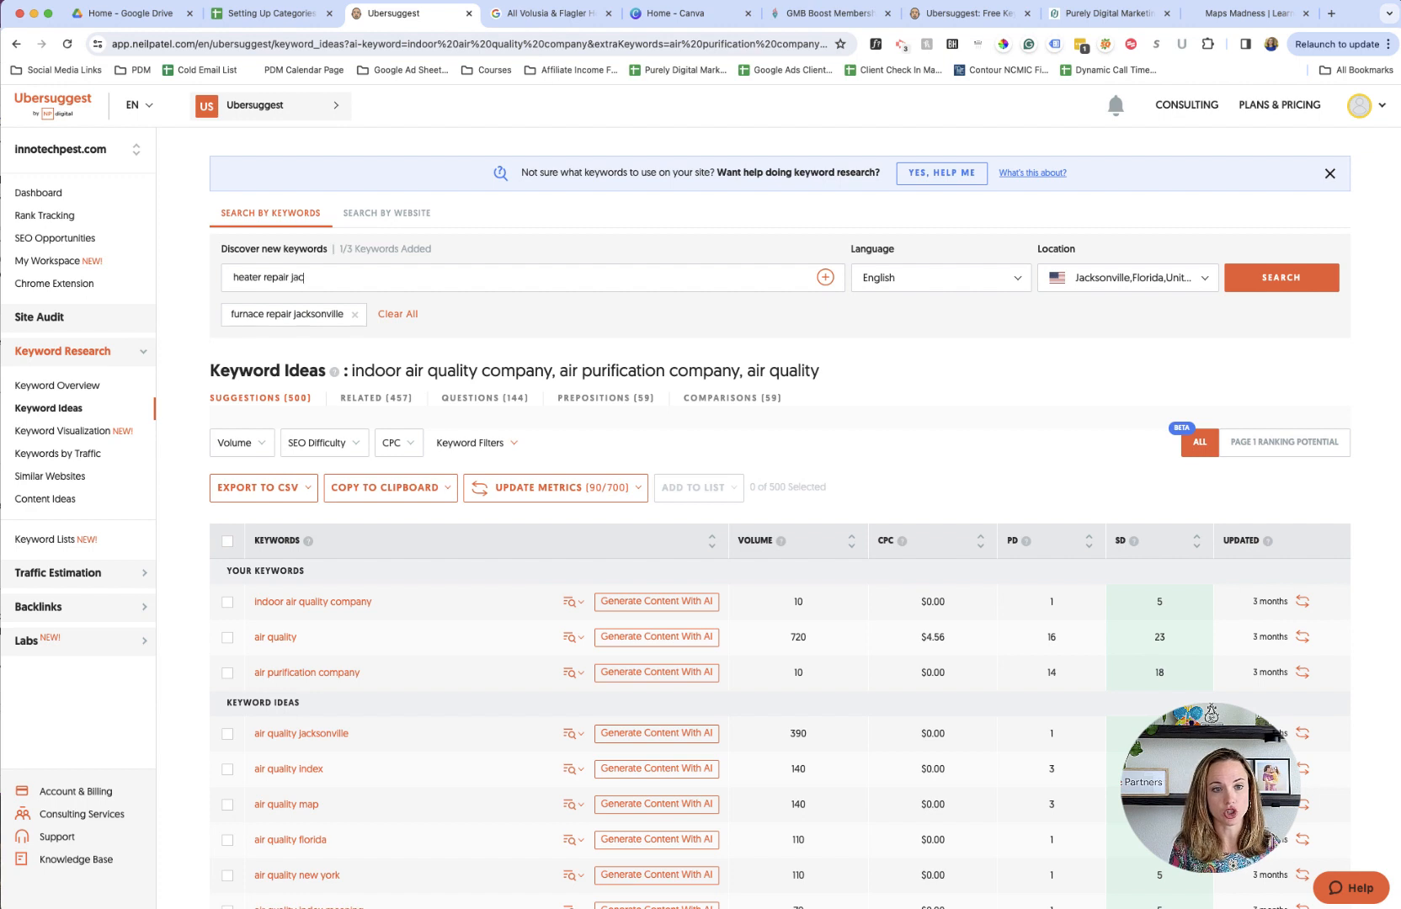
type("ksonville")
key("Return")
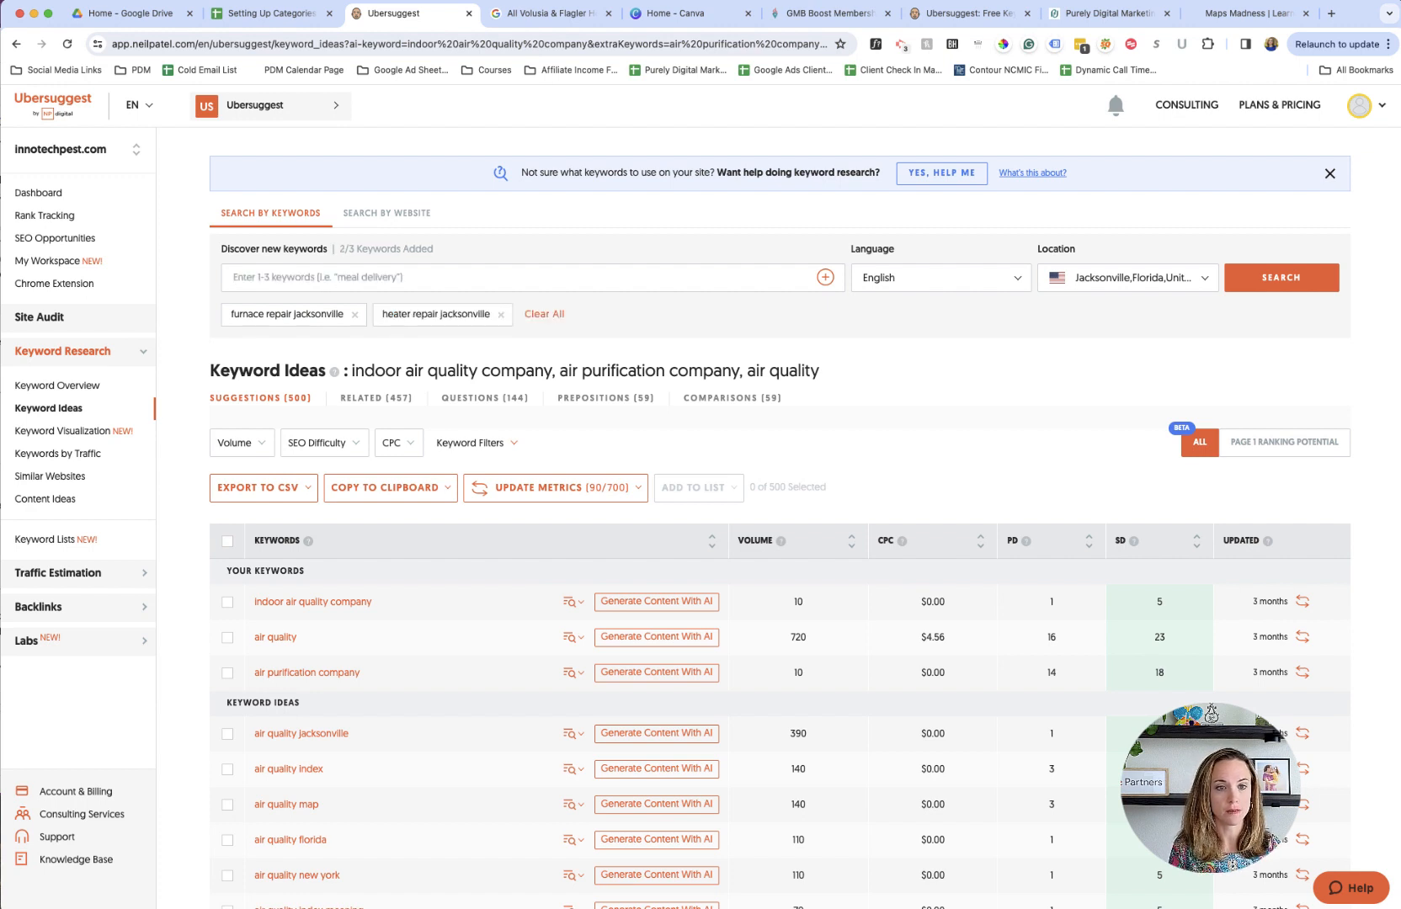
- Add "heating company jacksonville" as the third keyword and run the keyword ideas search
type("heating company jacksonvi")
key("BackSpace")
key("BackSpace")
key("BackSpace")
key("BackSpace")
type("onville")
key("Return")
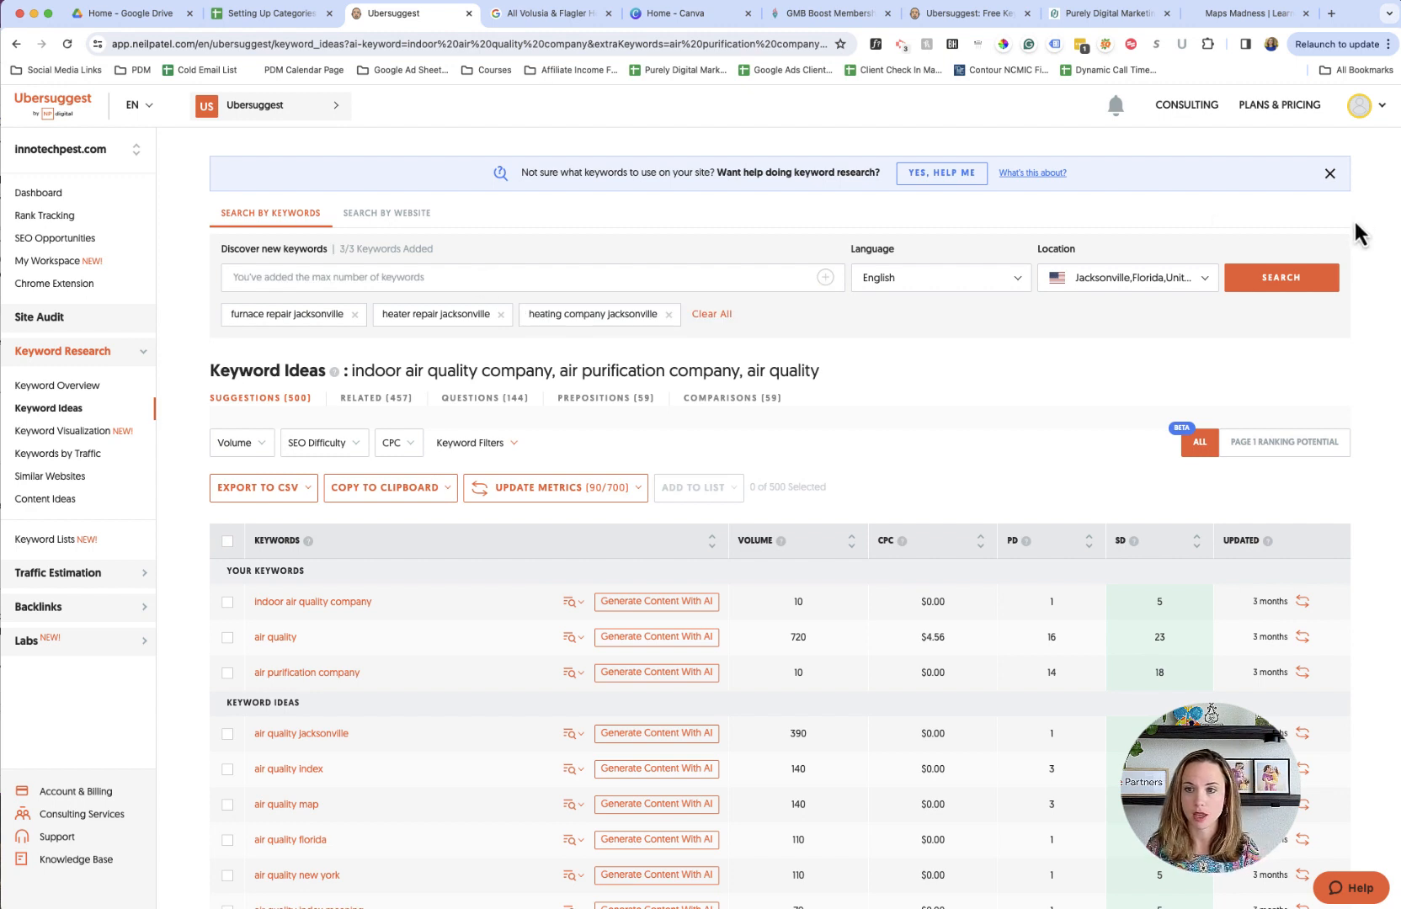
left_click(1294, 286)
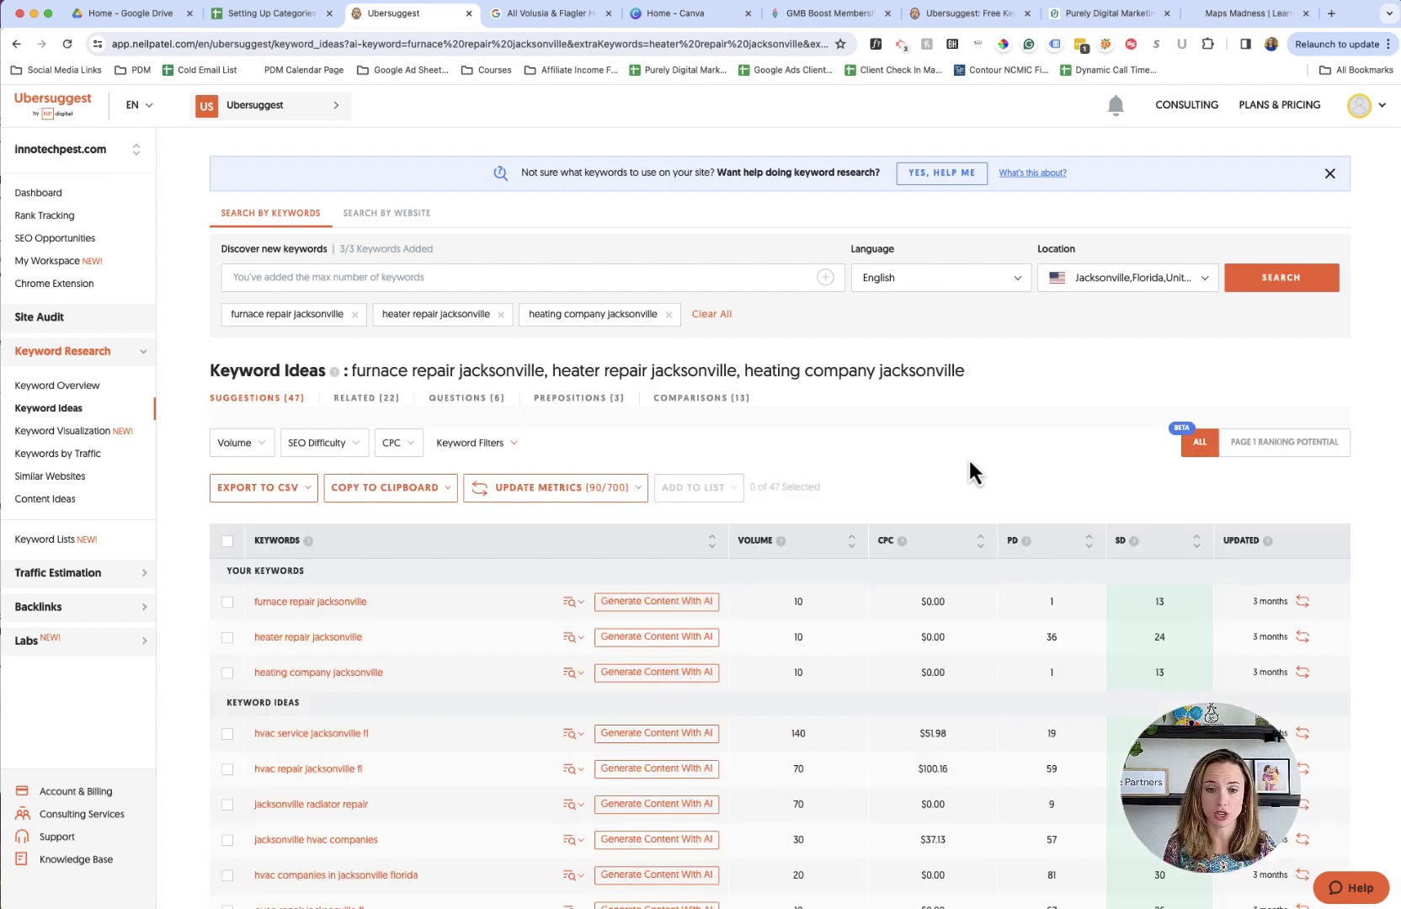
- Look through the keyword ideas, and in the spreadsheet enter "furnace repair jacksonville" as a Furnace Repair keyword in cell D2
scroll(970, 462, "down", 5)
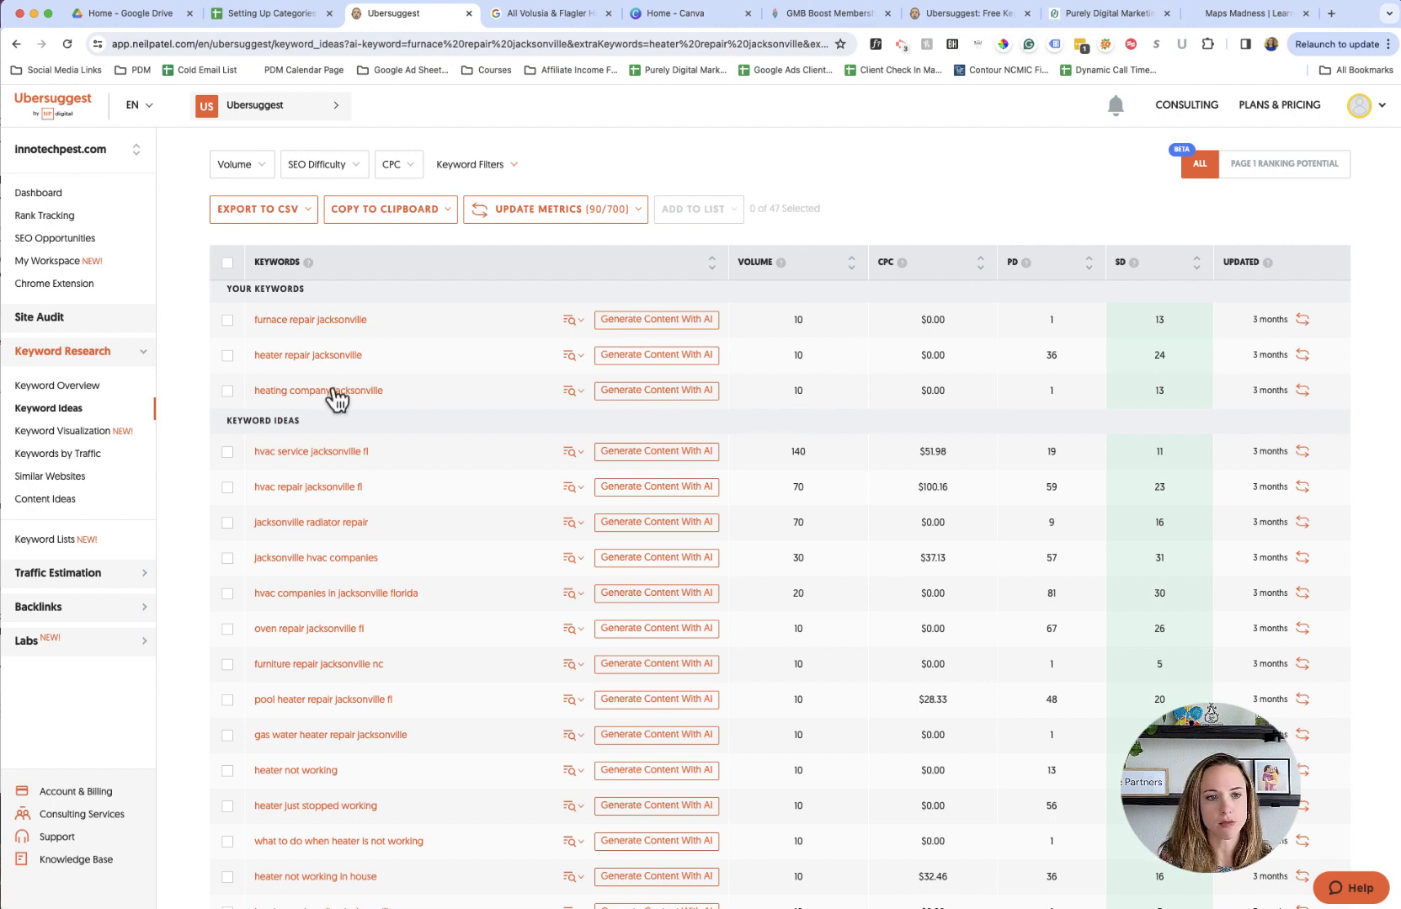
scroll(402, 421, "down", 1)
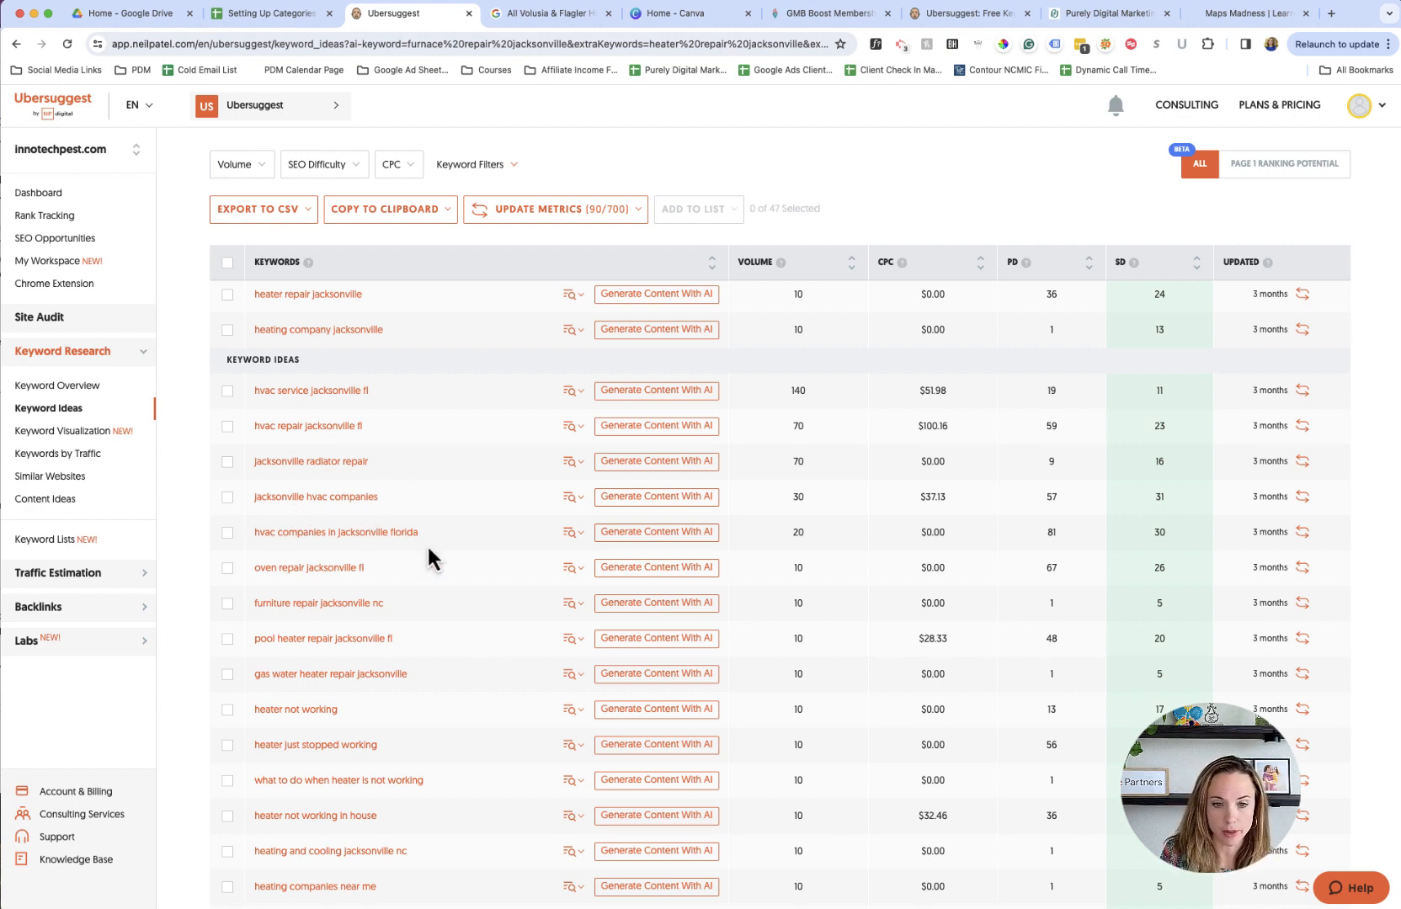
scroll(428, 549, "up", 3)
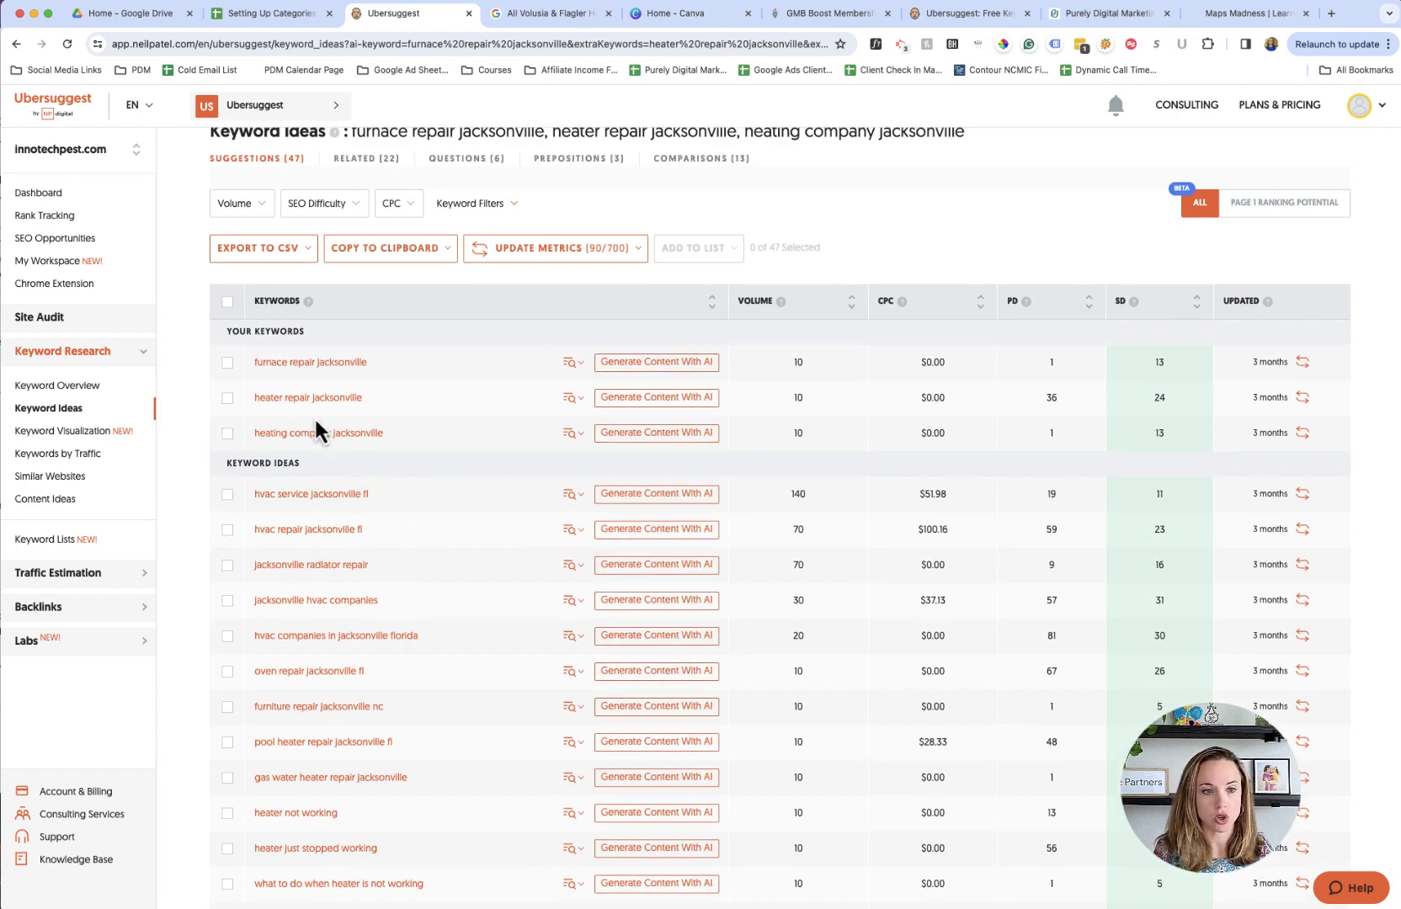
left_click(224, 17)
left_click(567, 241)
type("furnace repair jackso")
key("BackSpace")
key("BackSpace")
key("BackSpace")
type("ksonville f")
key("BackSpace")
- Check the furnace repair keyword's search volume in Ubersuggest and append "- 10/month" to its entry in D2
left_click(392, 13)
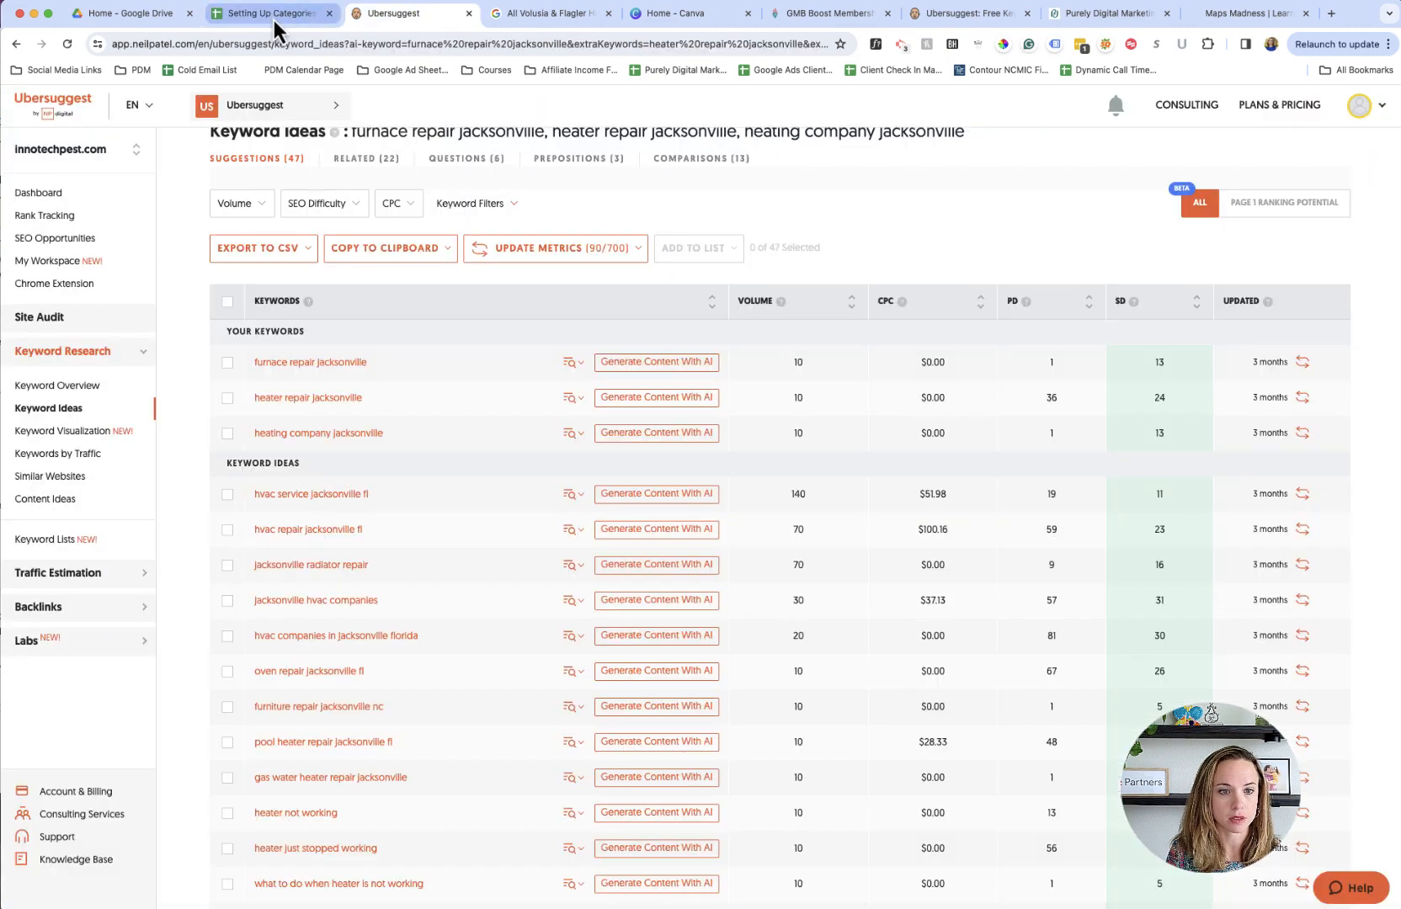
left_click(271, 15)
type("- 10/month")
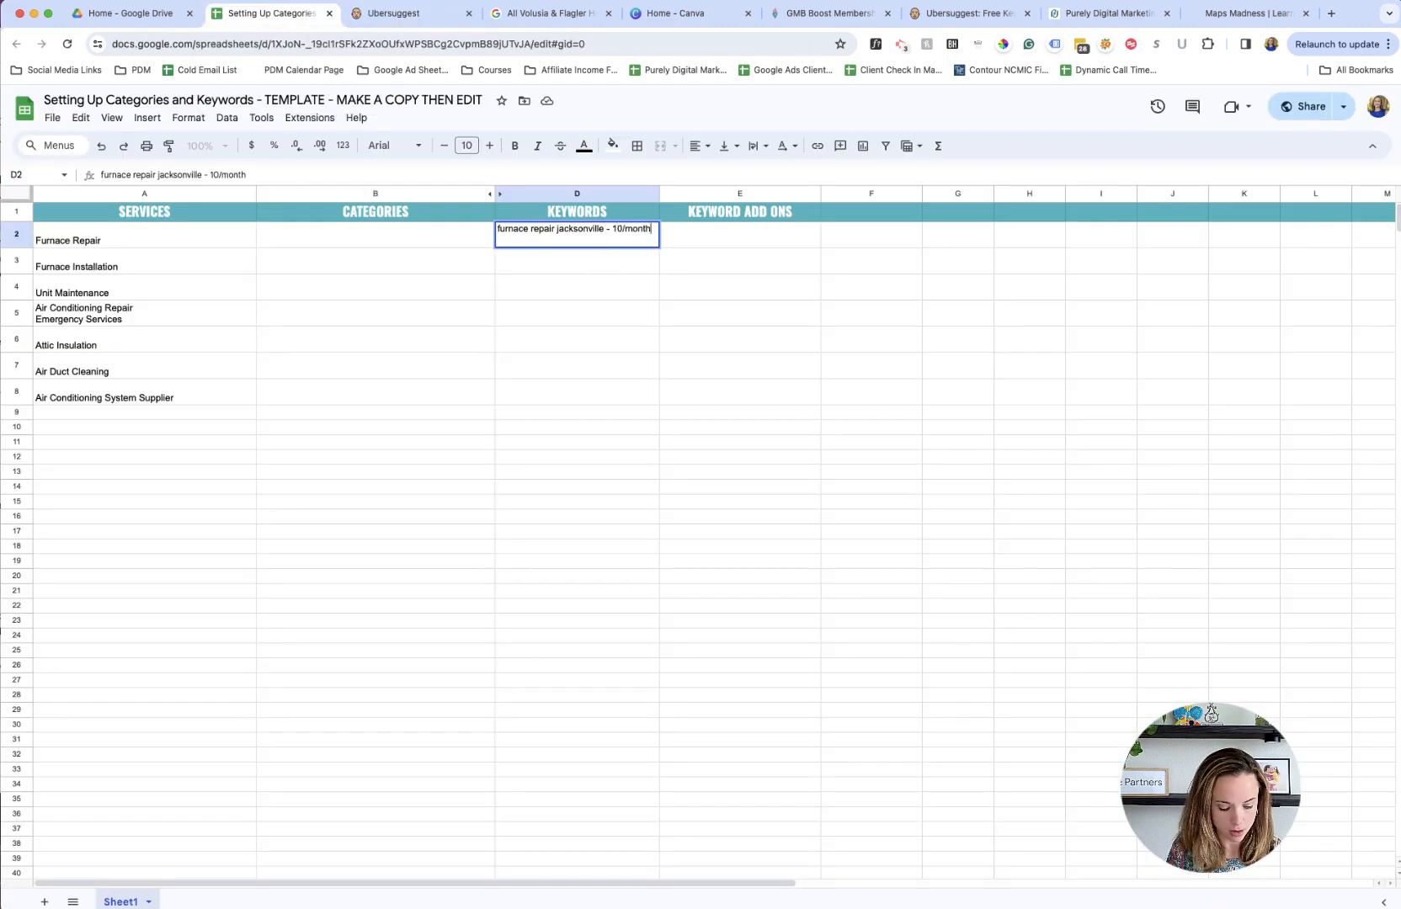
- Check the second keyword in Ubersuggest and add "heater repair jacksonville - 10/month" on a new line in D2
left_click(354, 18)
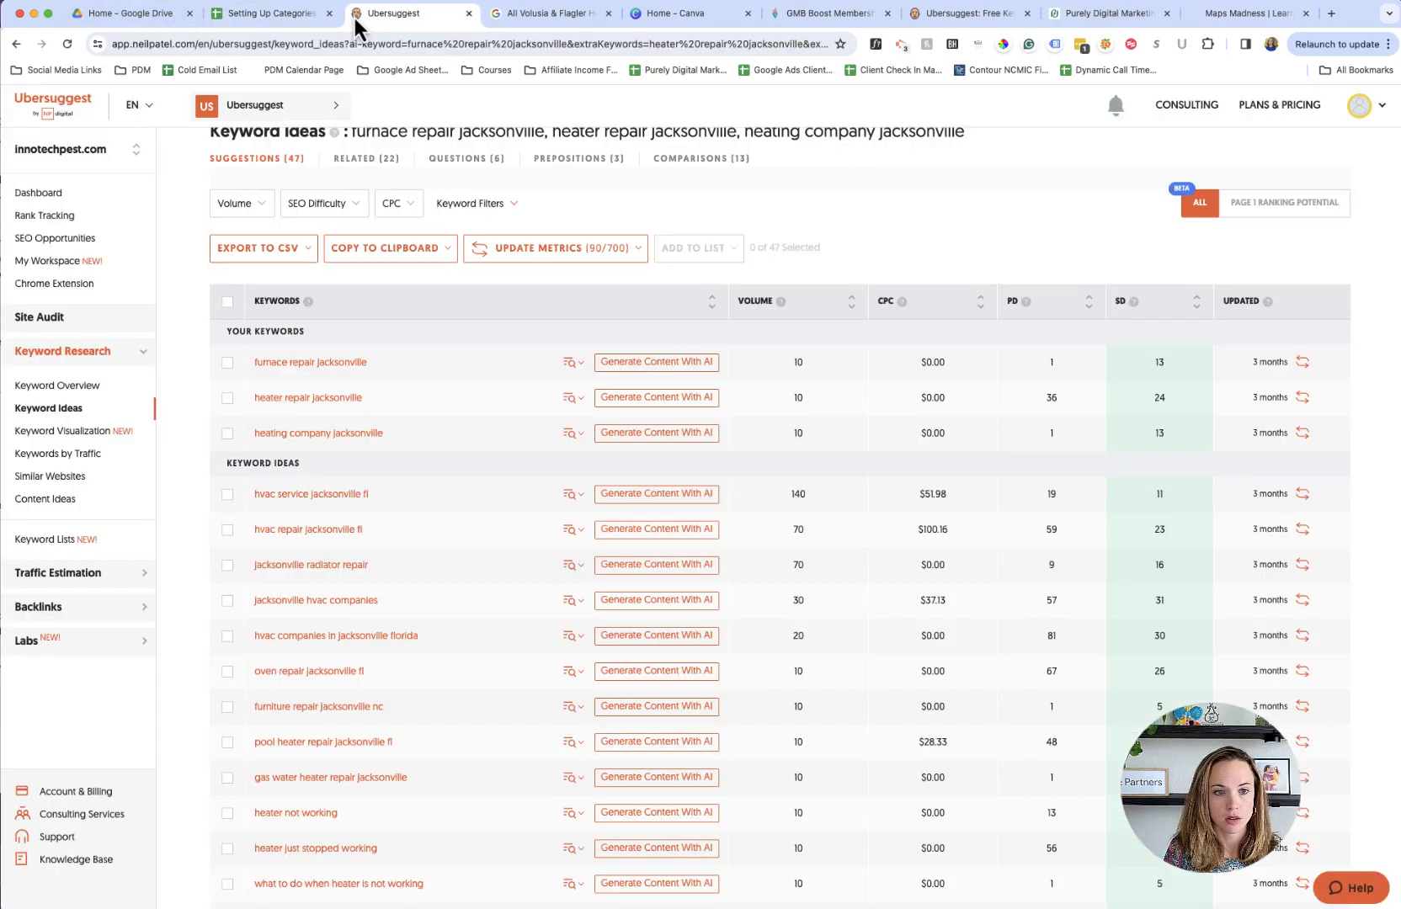
left_click(233, 19)
type("heater re")
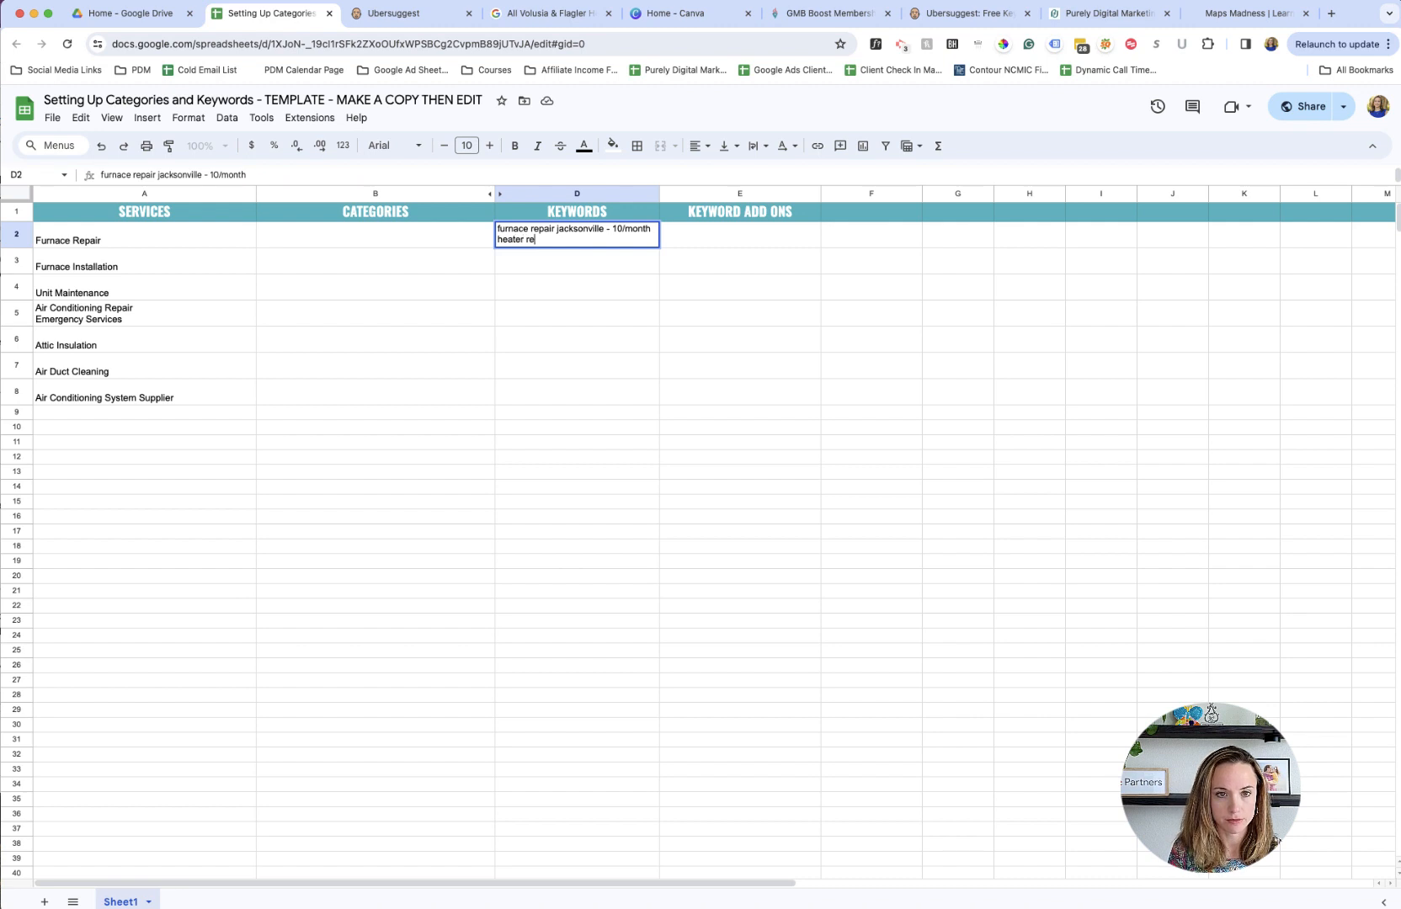
type("pair jacksonvi")
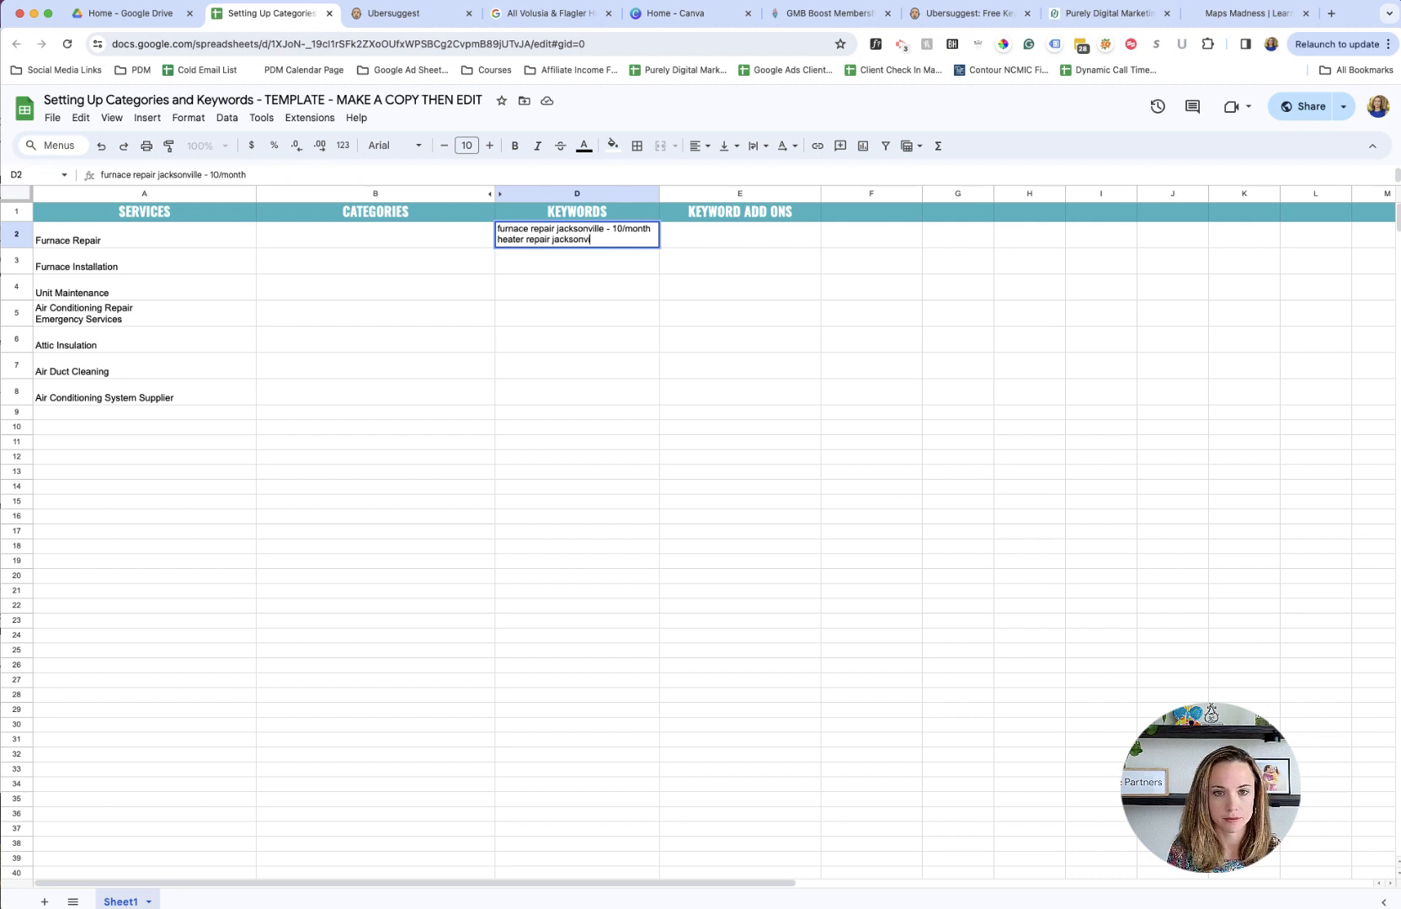
type("lle - 10/month")
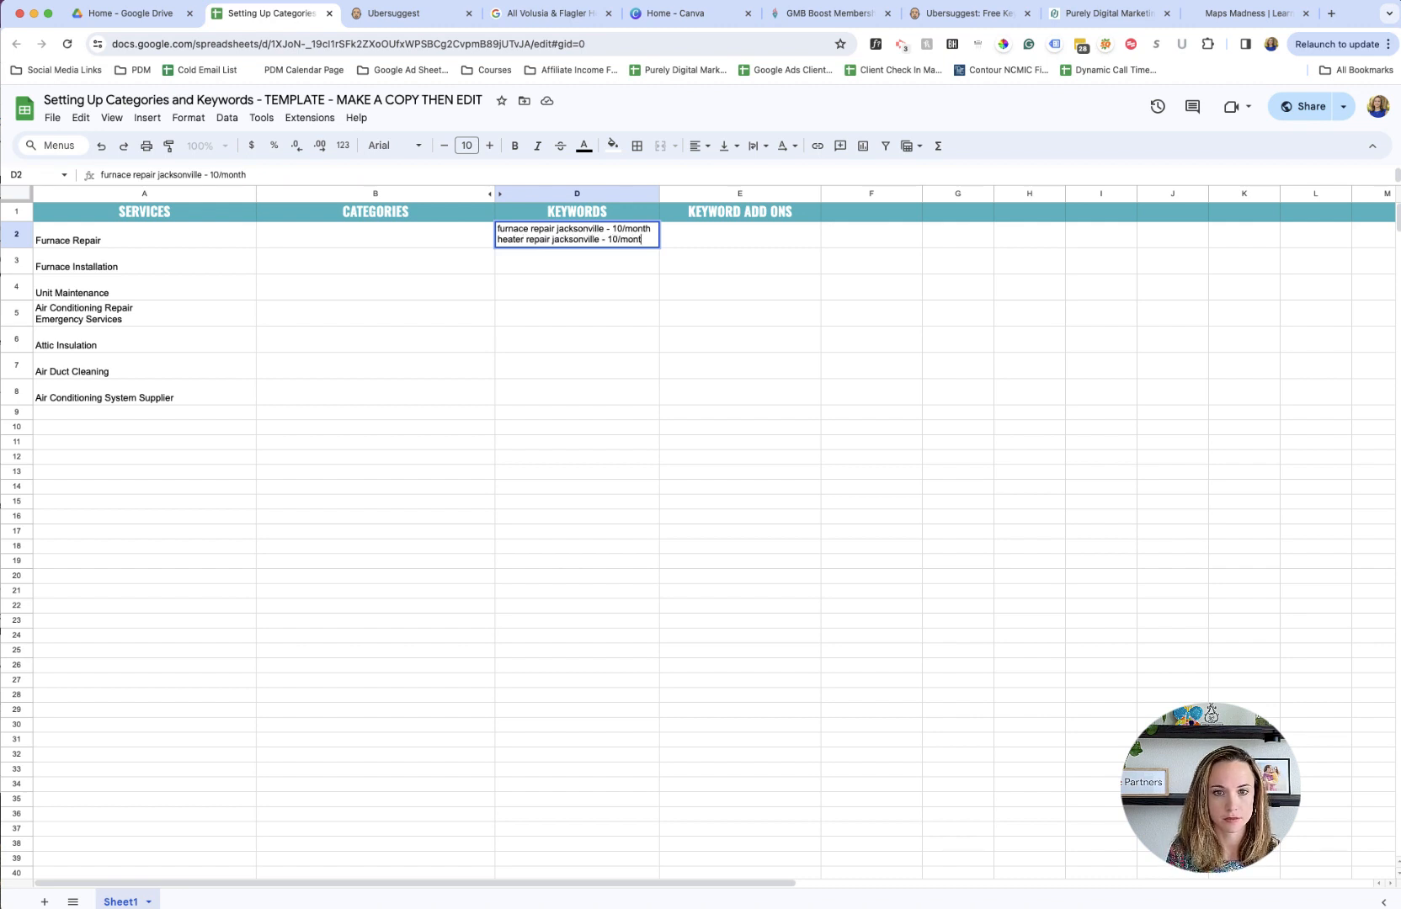
key("alt+Return")
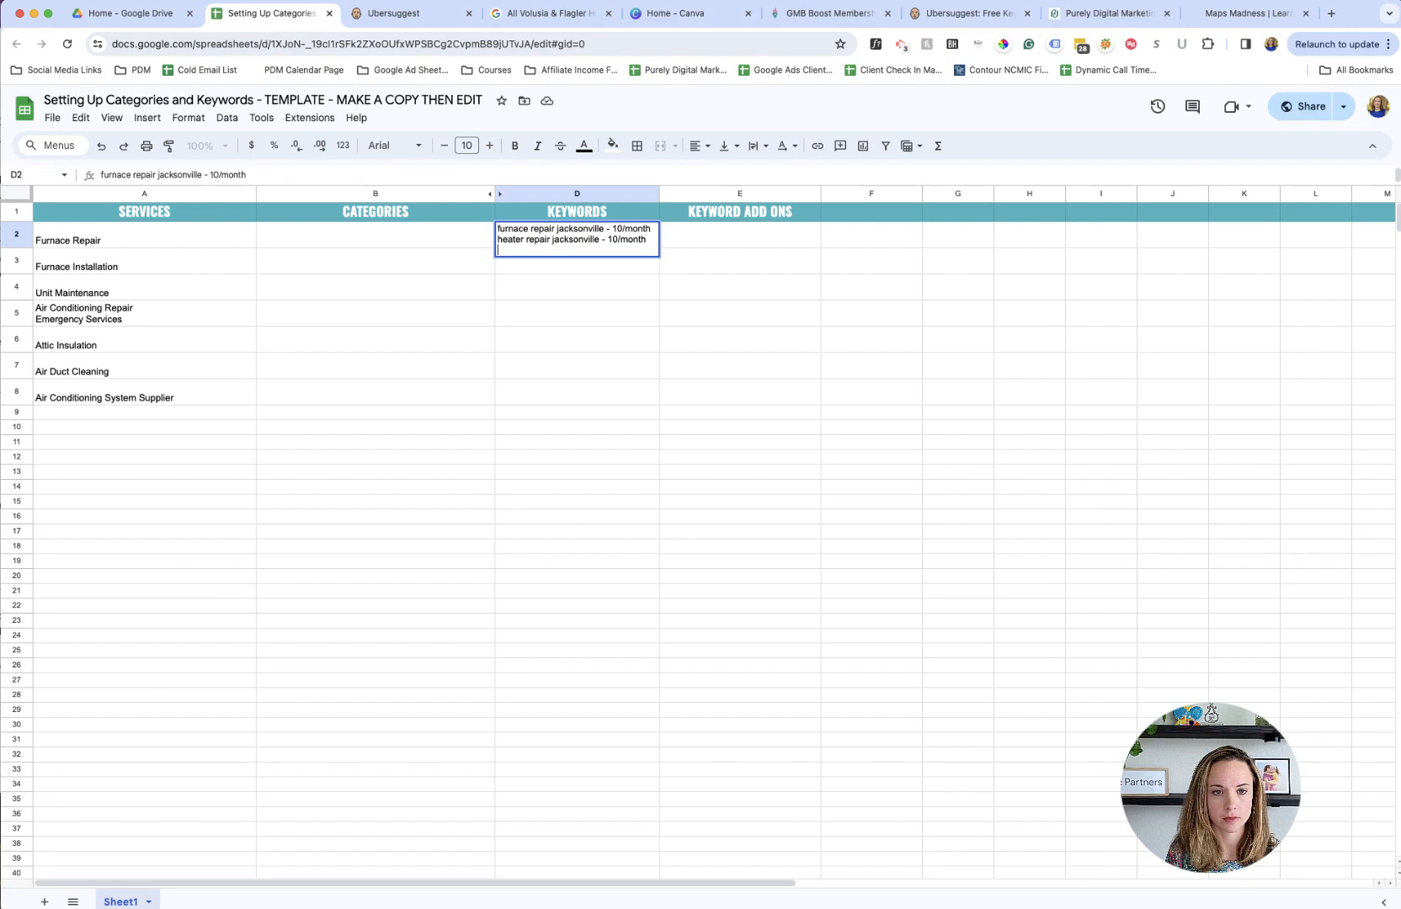
- Check the third keyword in Ubersuggest and add "heating company jacksonville - 10/month" as the third line of D2
left_click(397, 14)
left_click(237, 14)
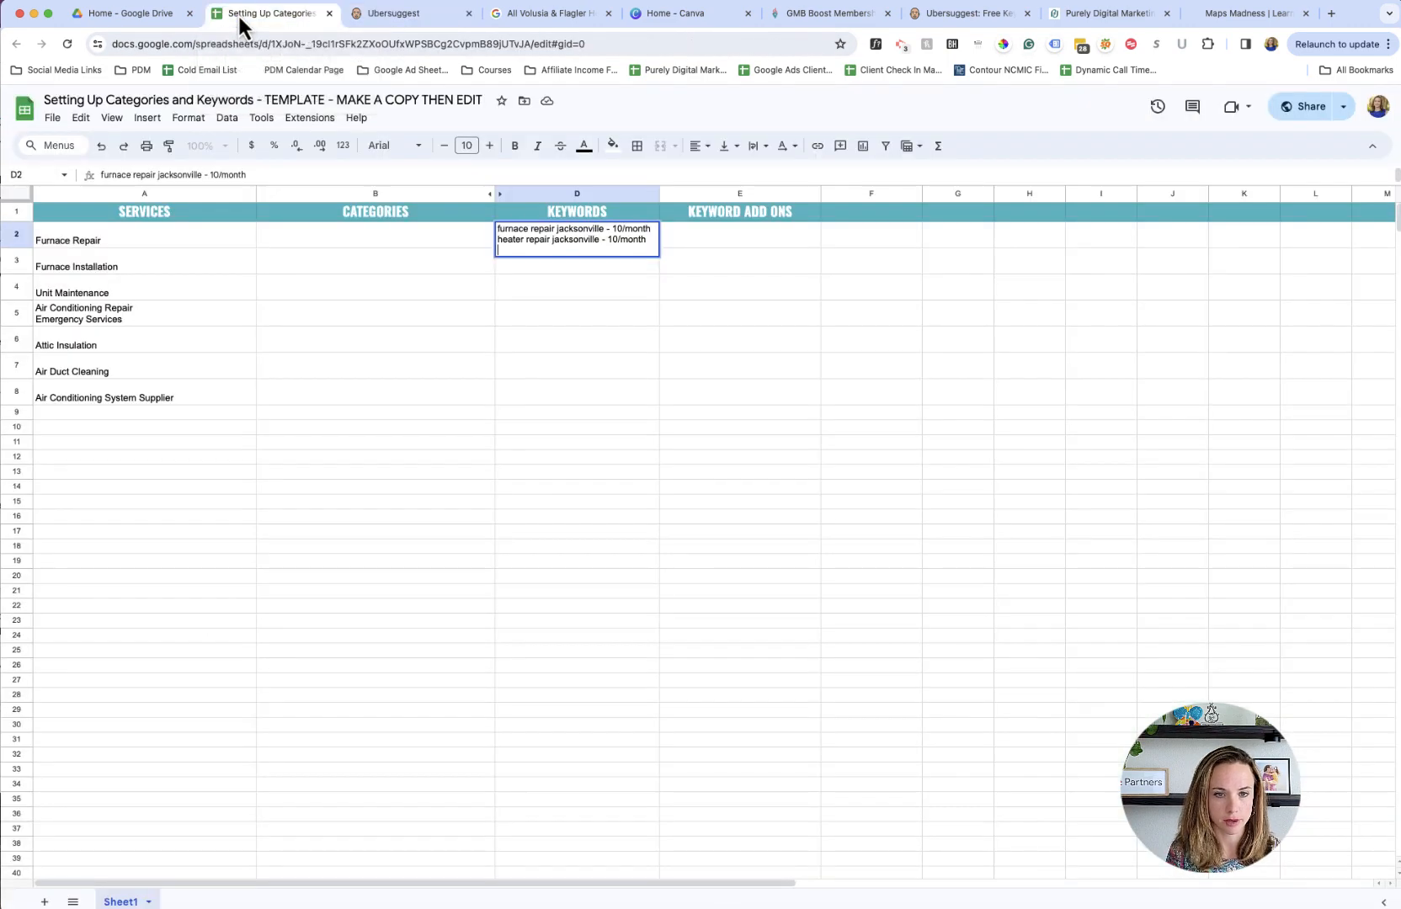
type("heating company")
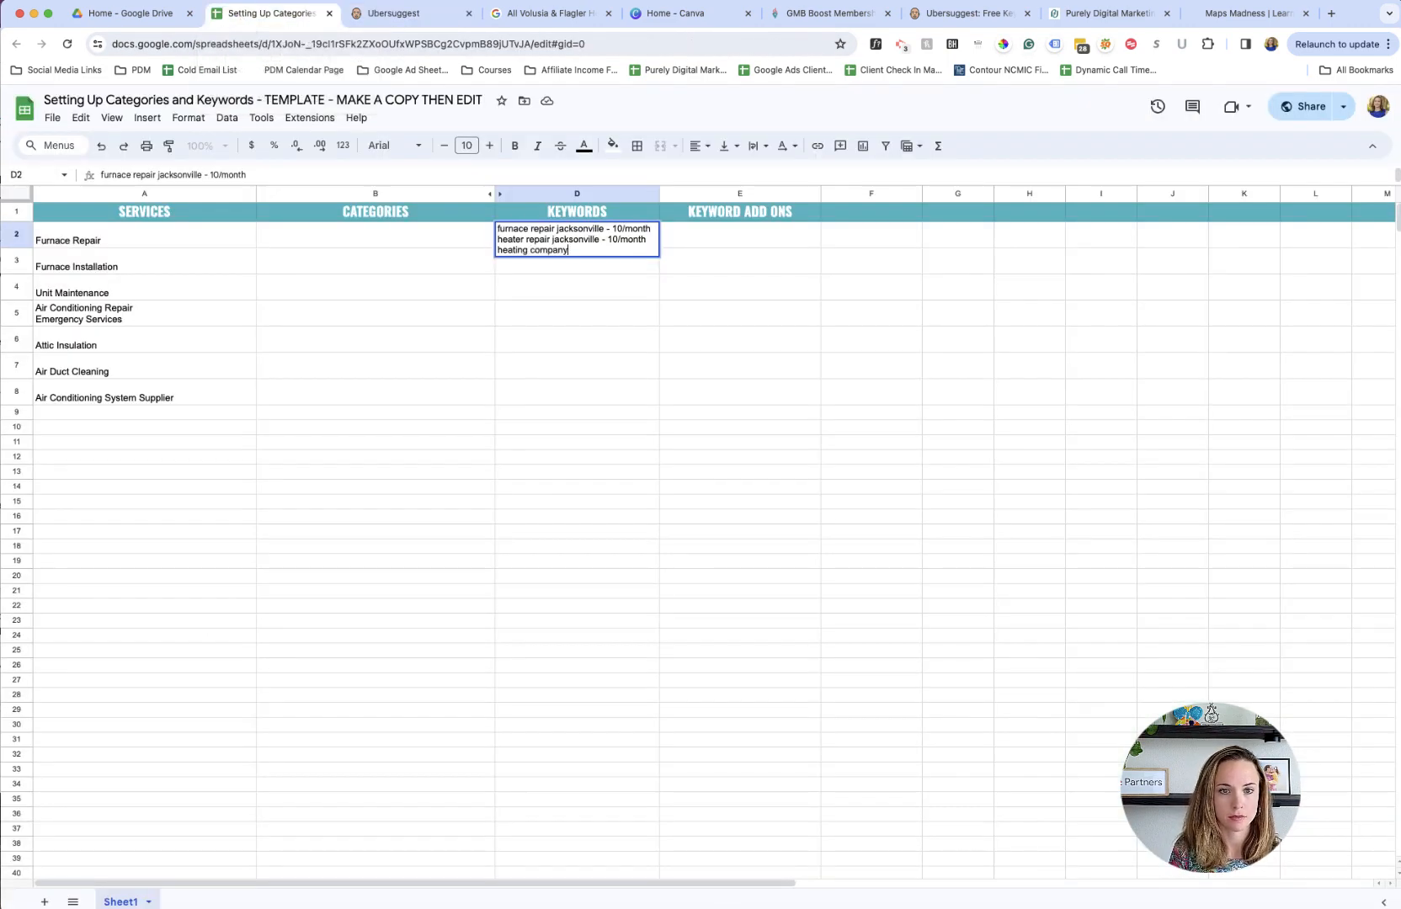
type(" jacksonville -")
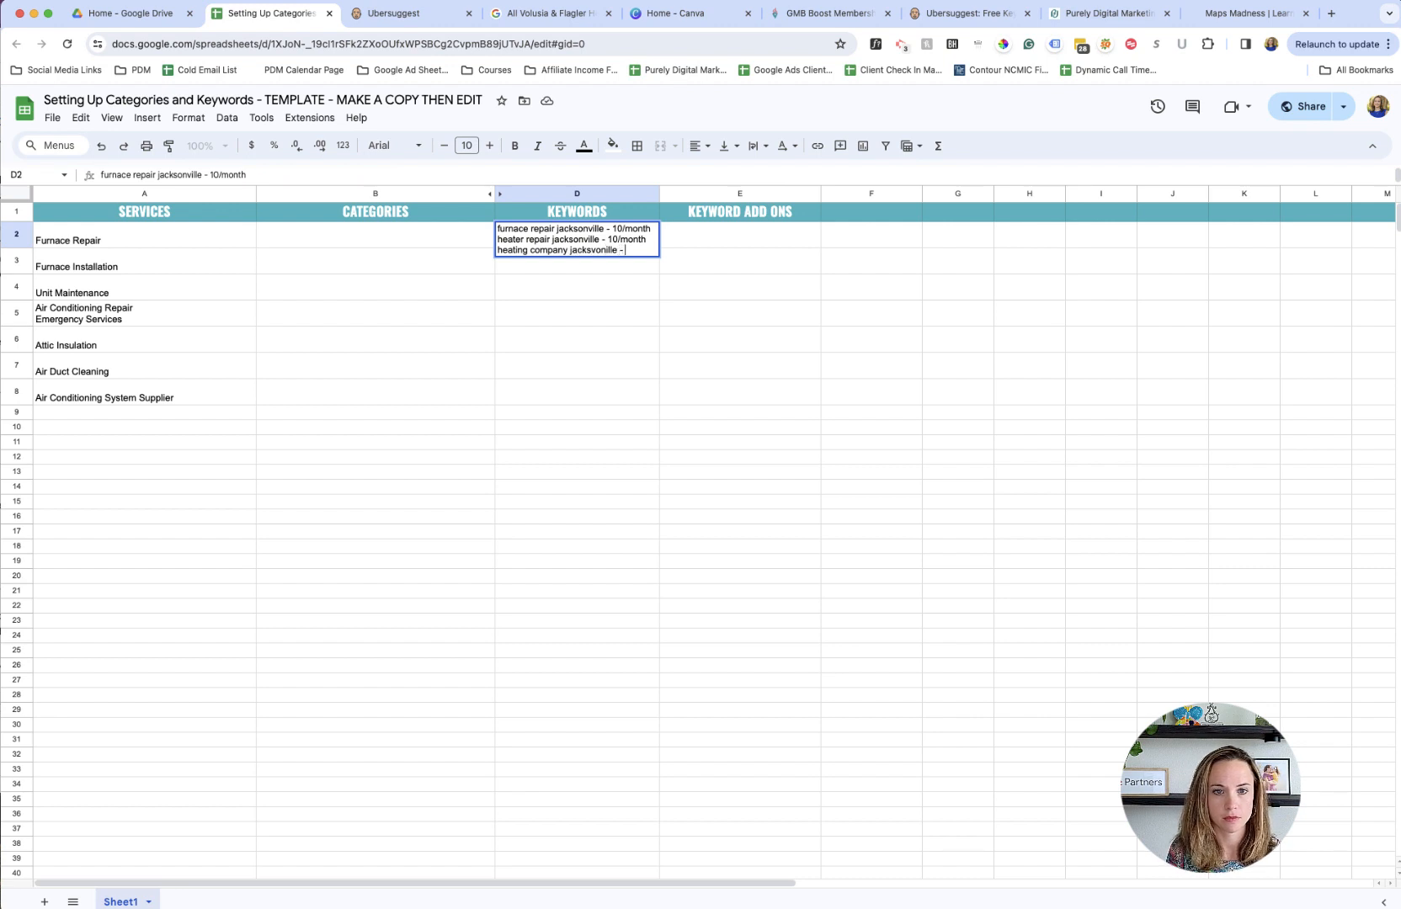
key("BackSpace")
key("BackSpace")
key("BackSpace")
key("BackSpace")
key("BackSpace")
key("BackSpace")
key("BackSpace")
type("on")
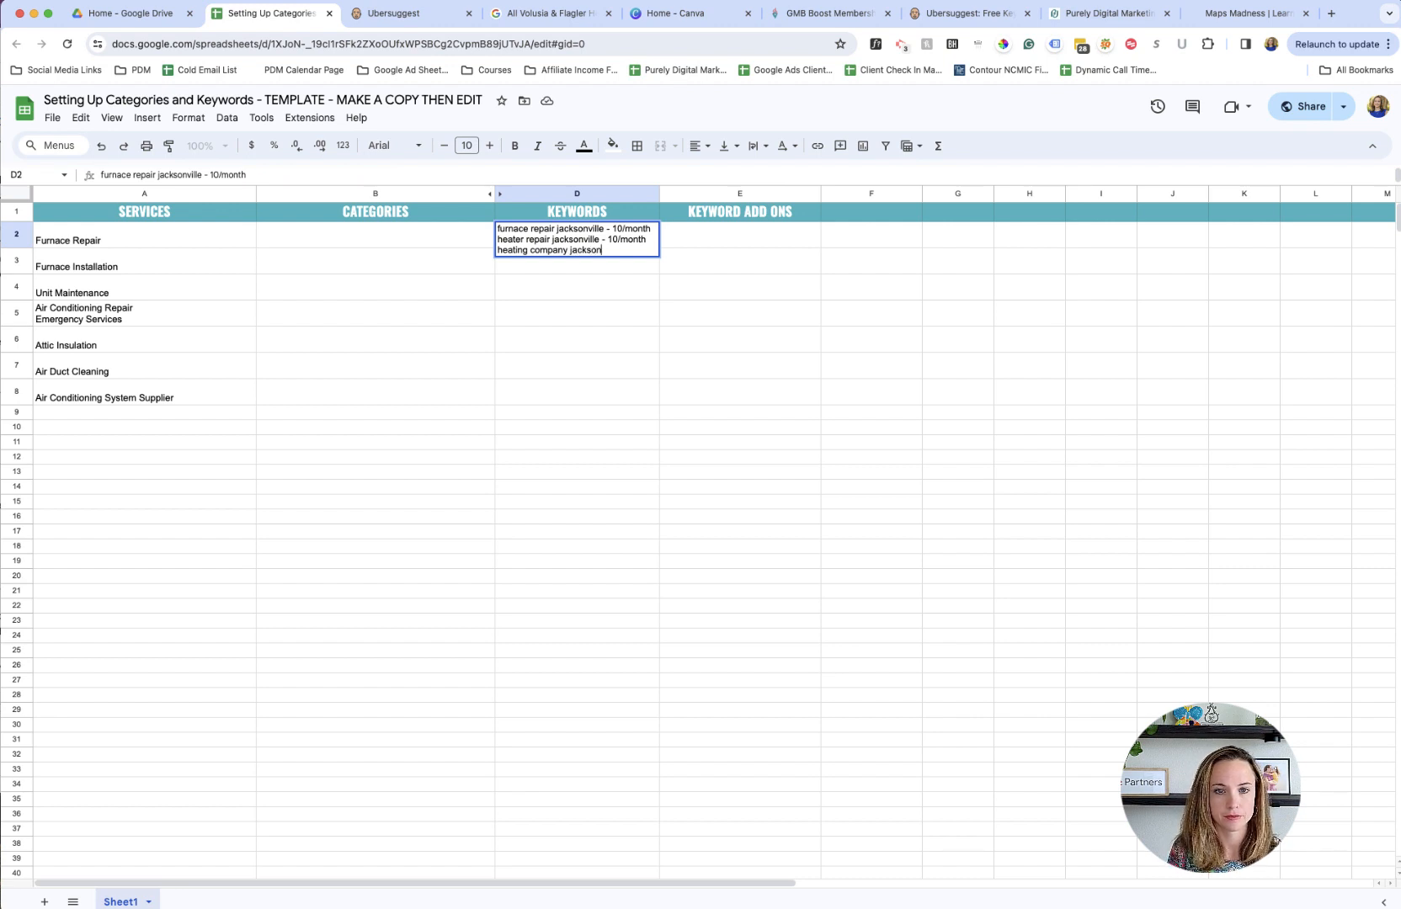
type("ville - 10")
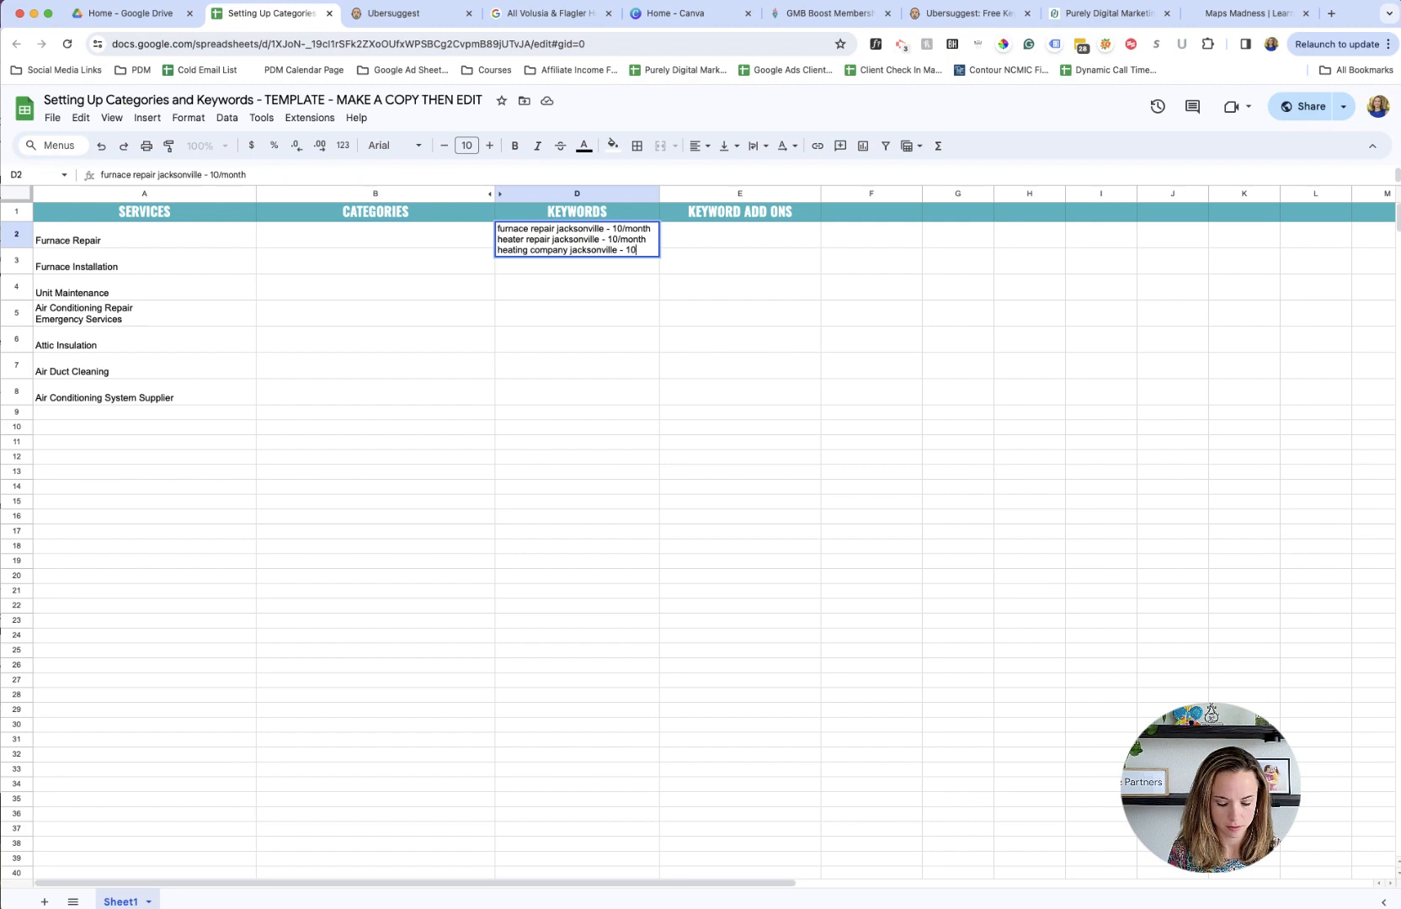
type("/month")
key("Return")
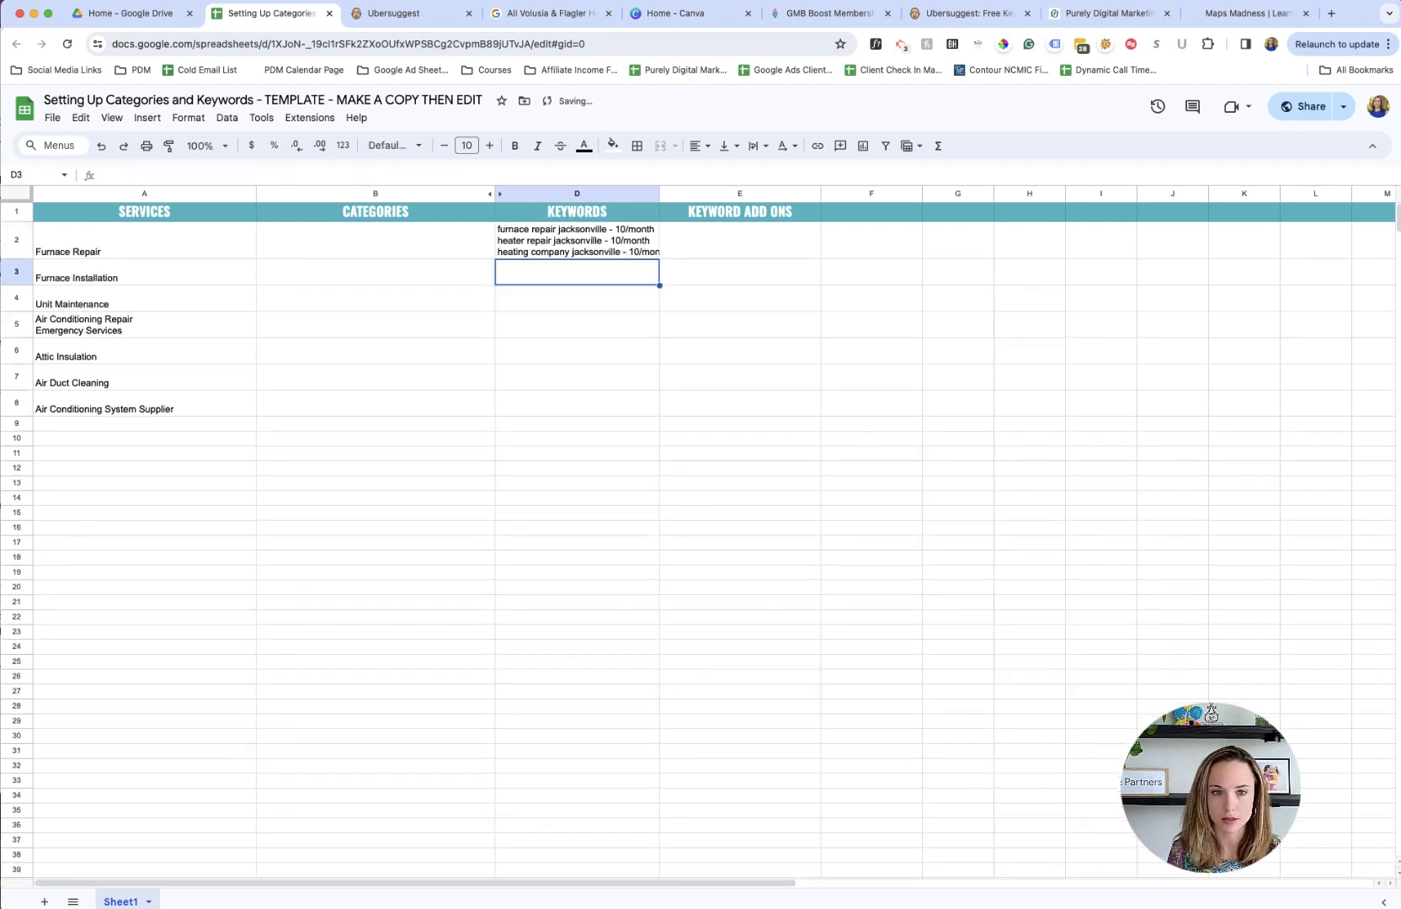
- Examine the other keyword ideas in Ubersuggest and compare them with the services listed in the spreadsheet
left_click(434, 24)
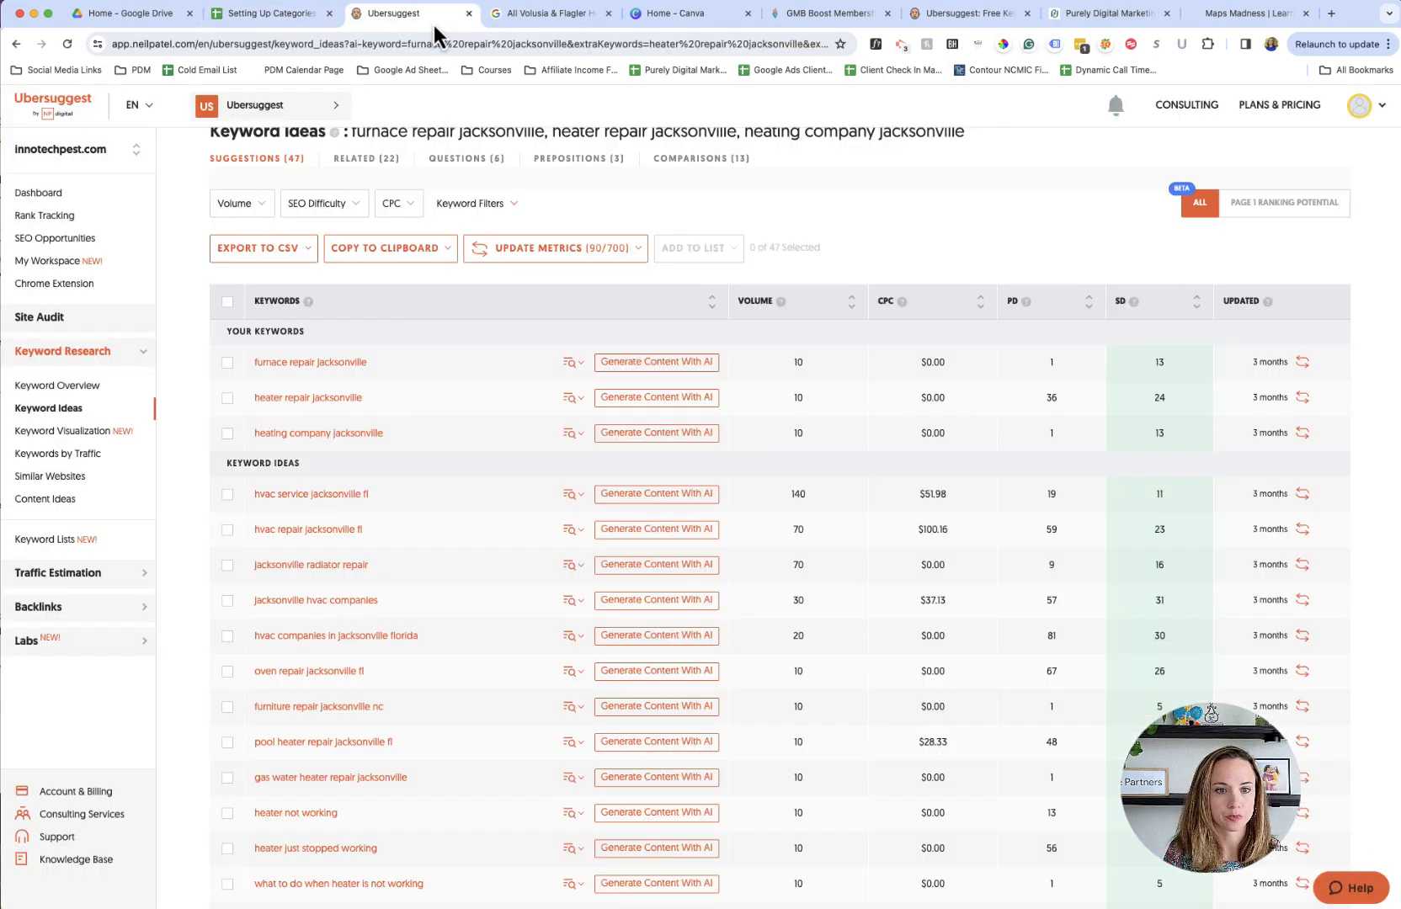
scroll(474, 449, "down", 5)
scroll(474, 449, "up", 1)
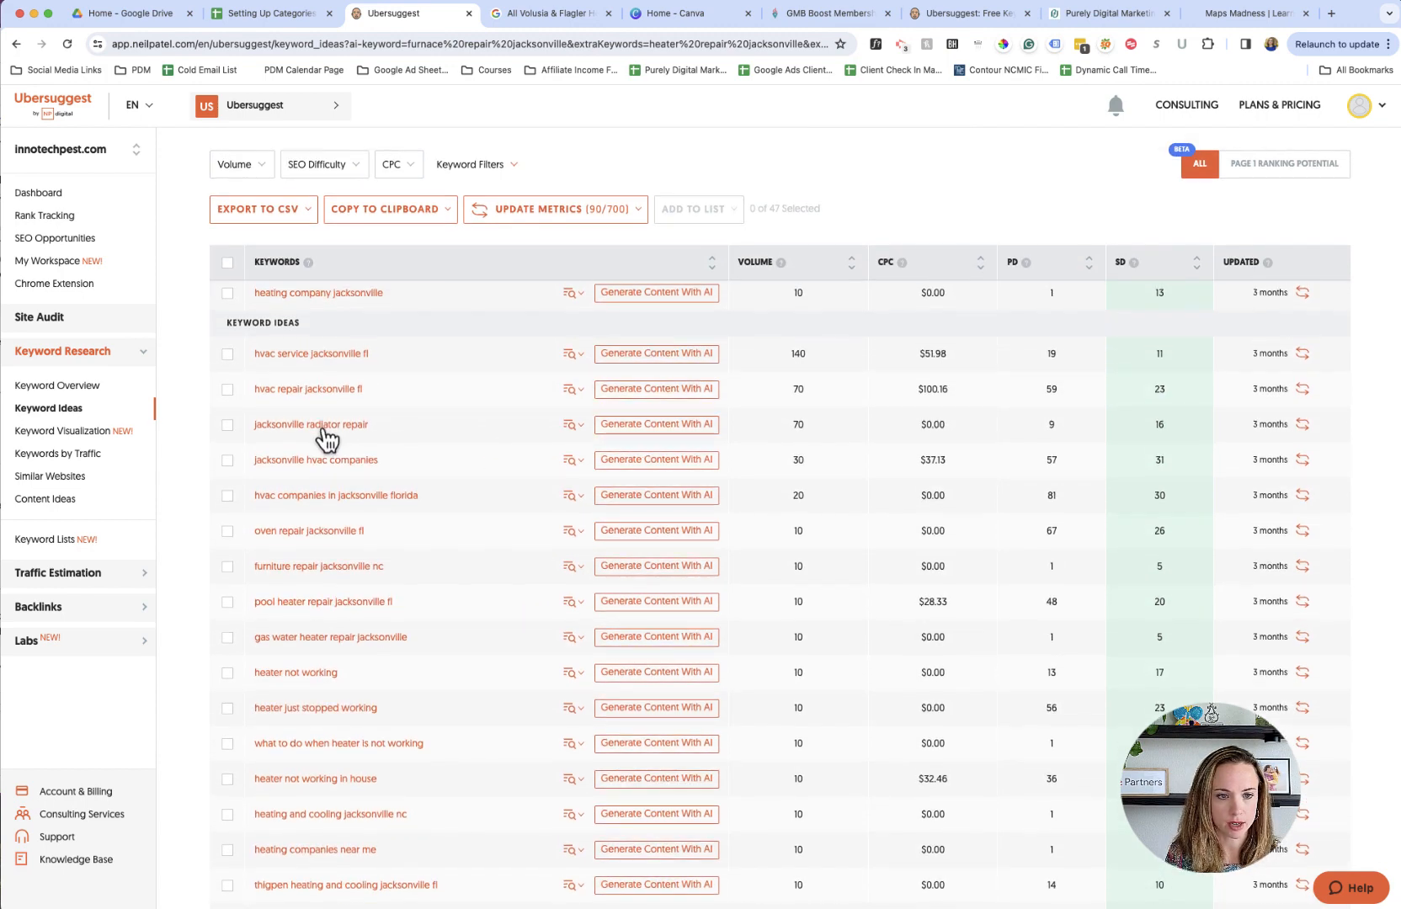
scroll(322, 444, "up", 1)
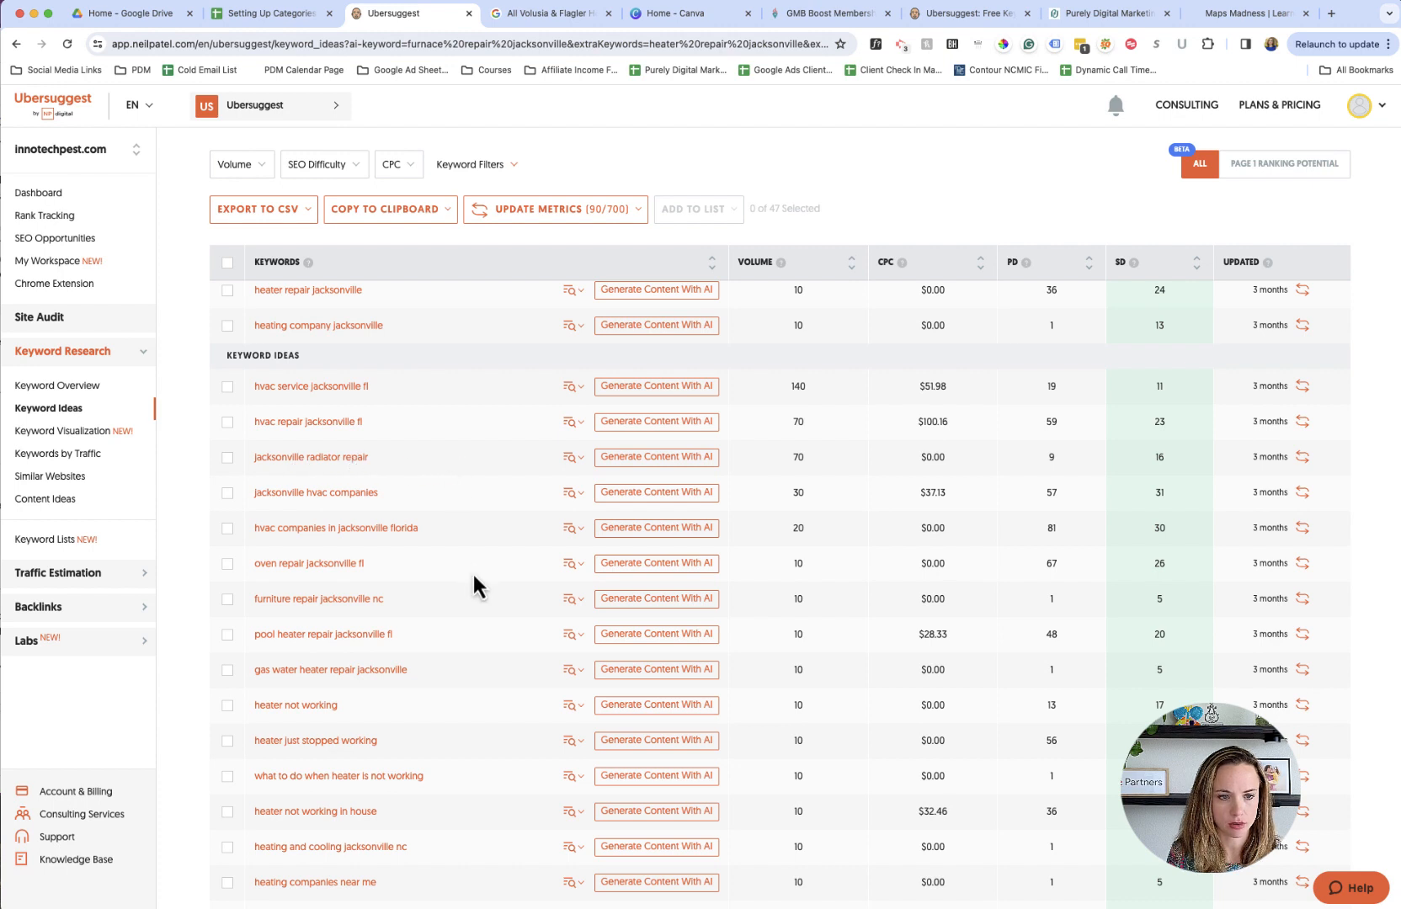
scroll(473, 571, "up", 1)
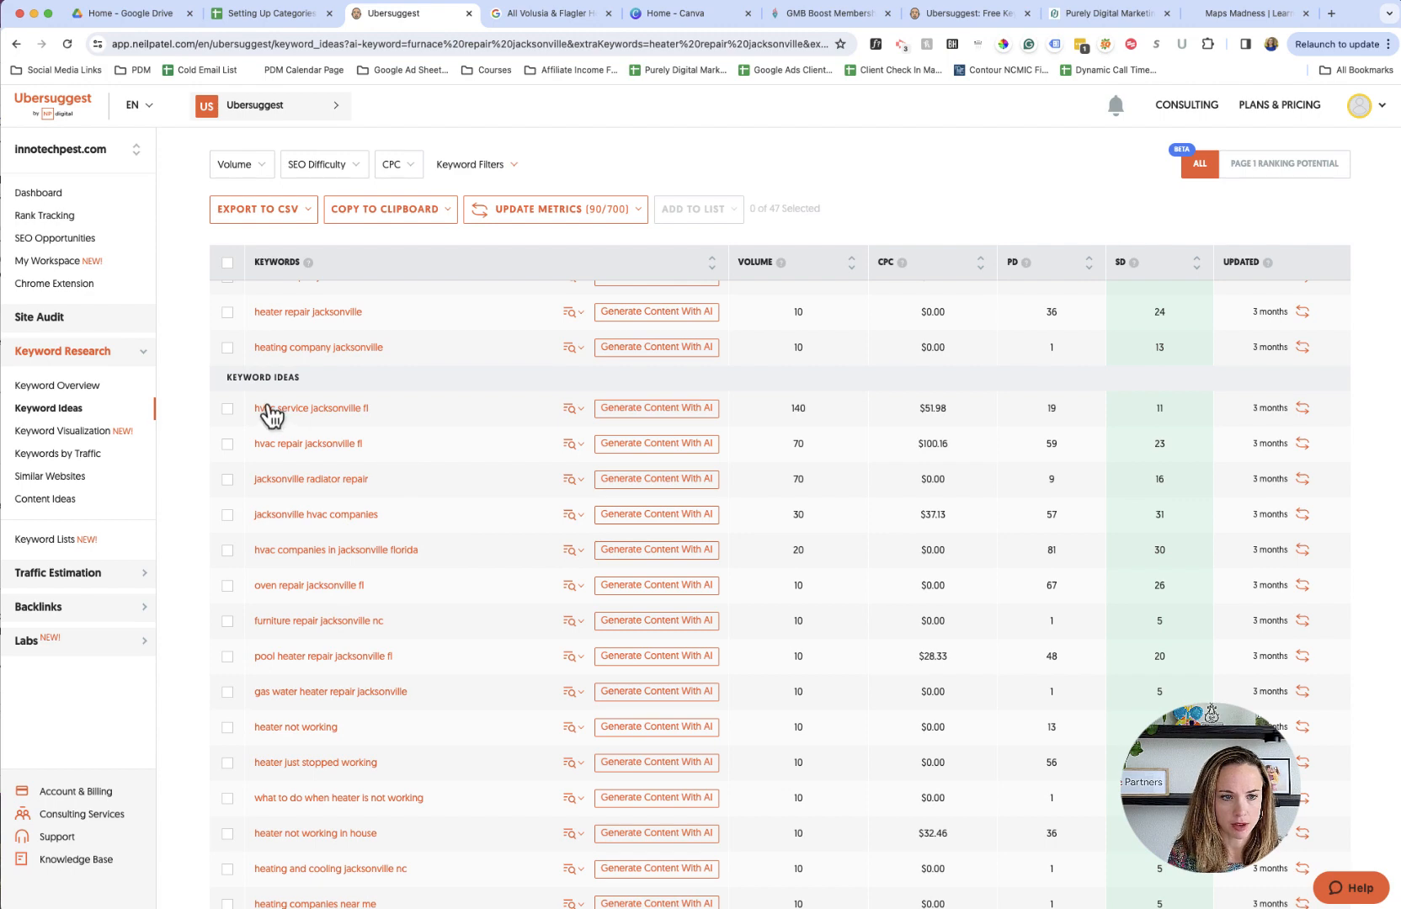
left_click(272, 15)
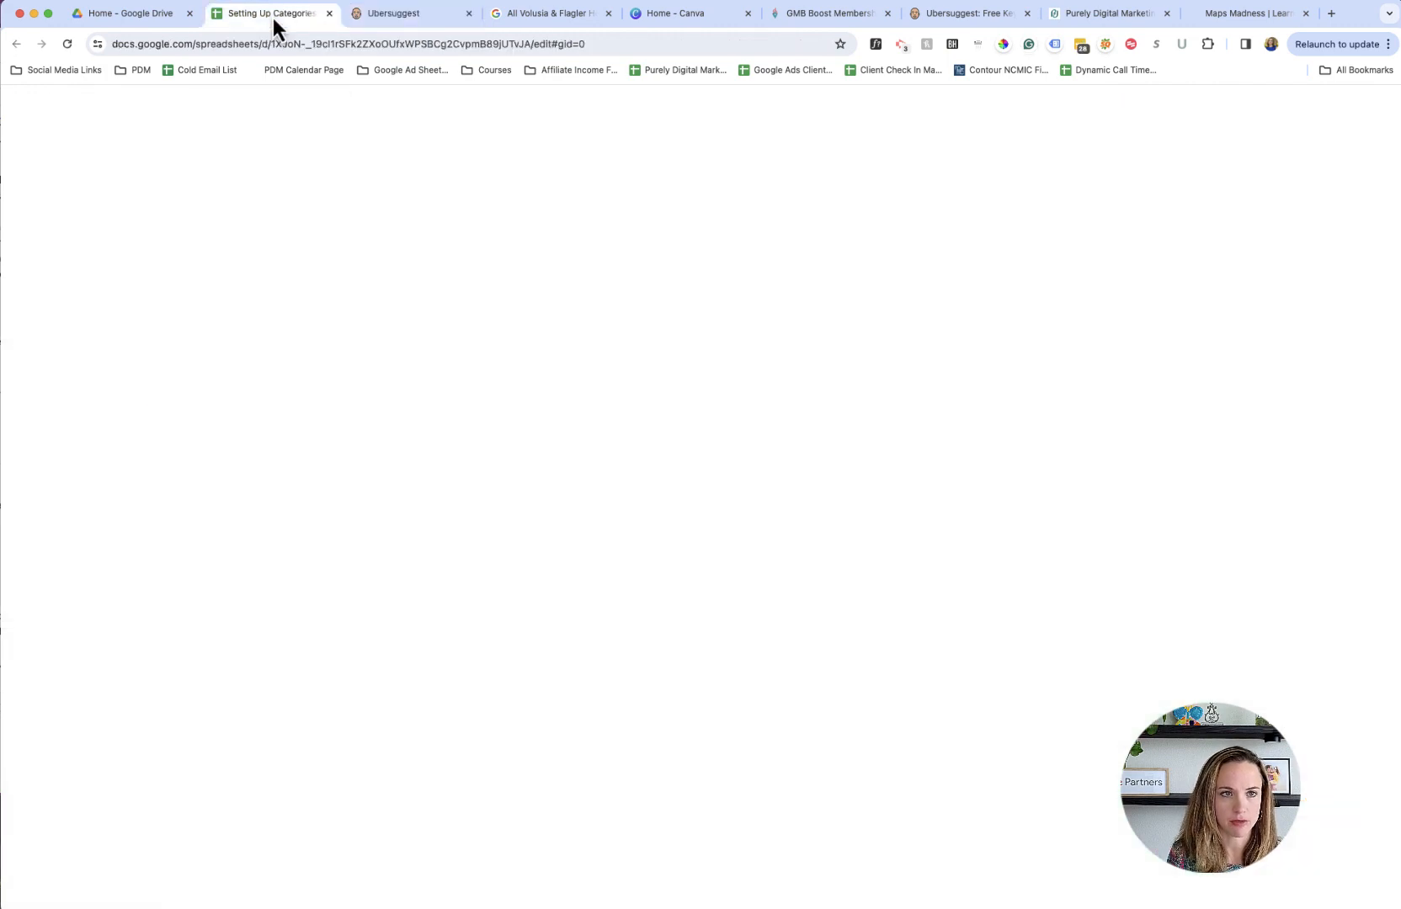
left_click(150, 259)
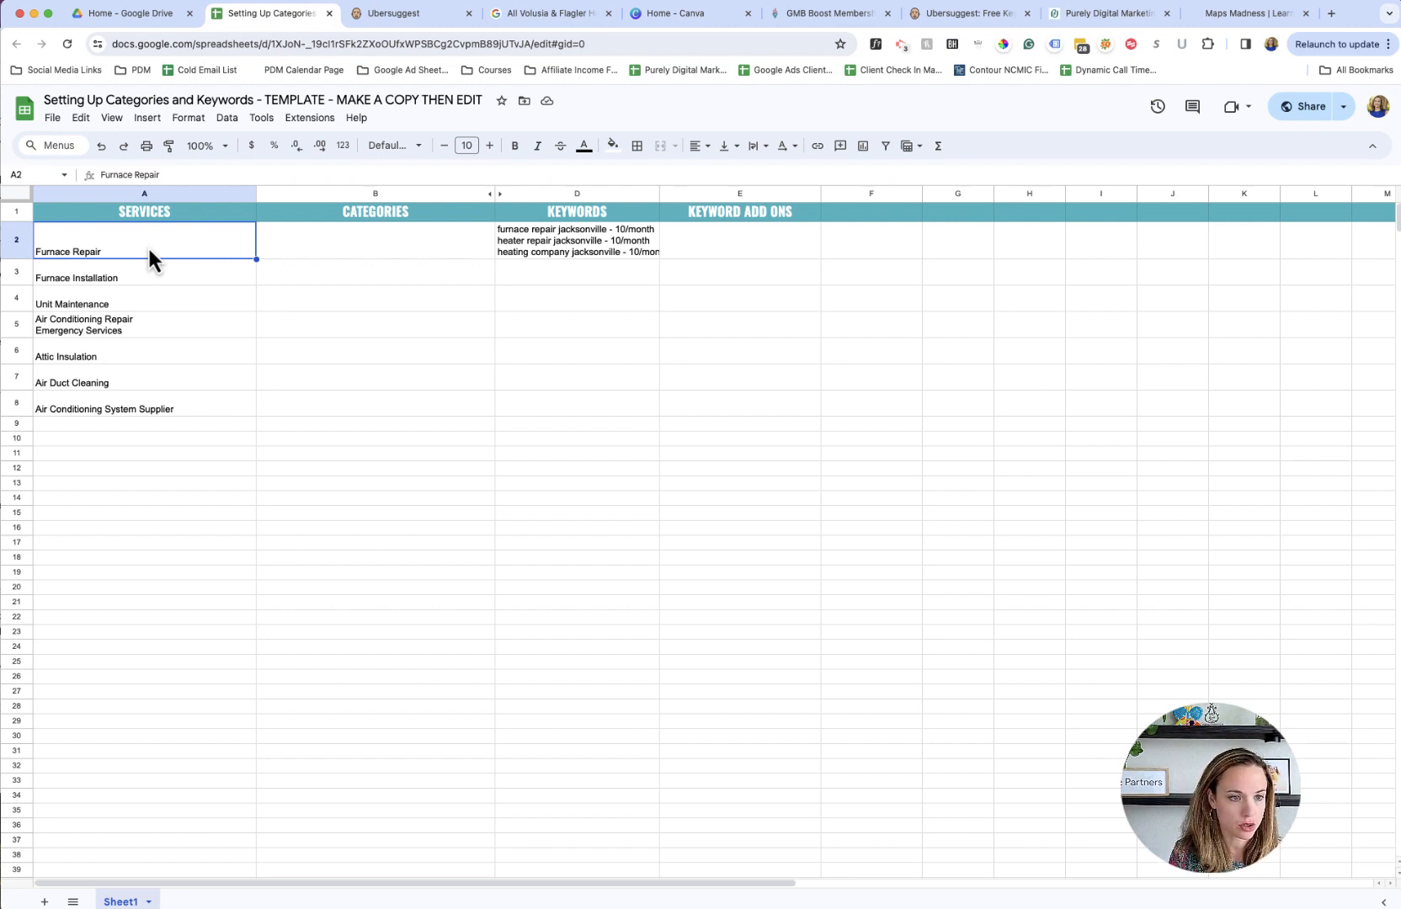
key("Down")
key("Down")
key("Down")
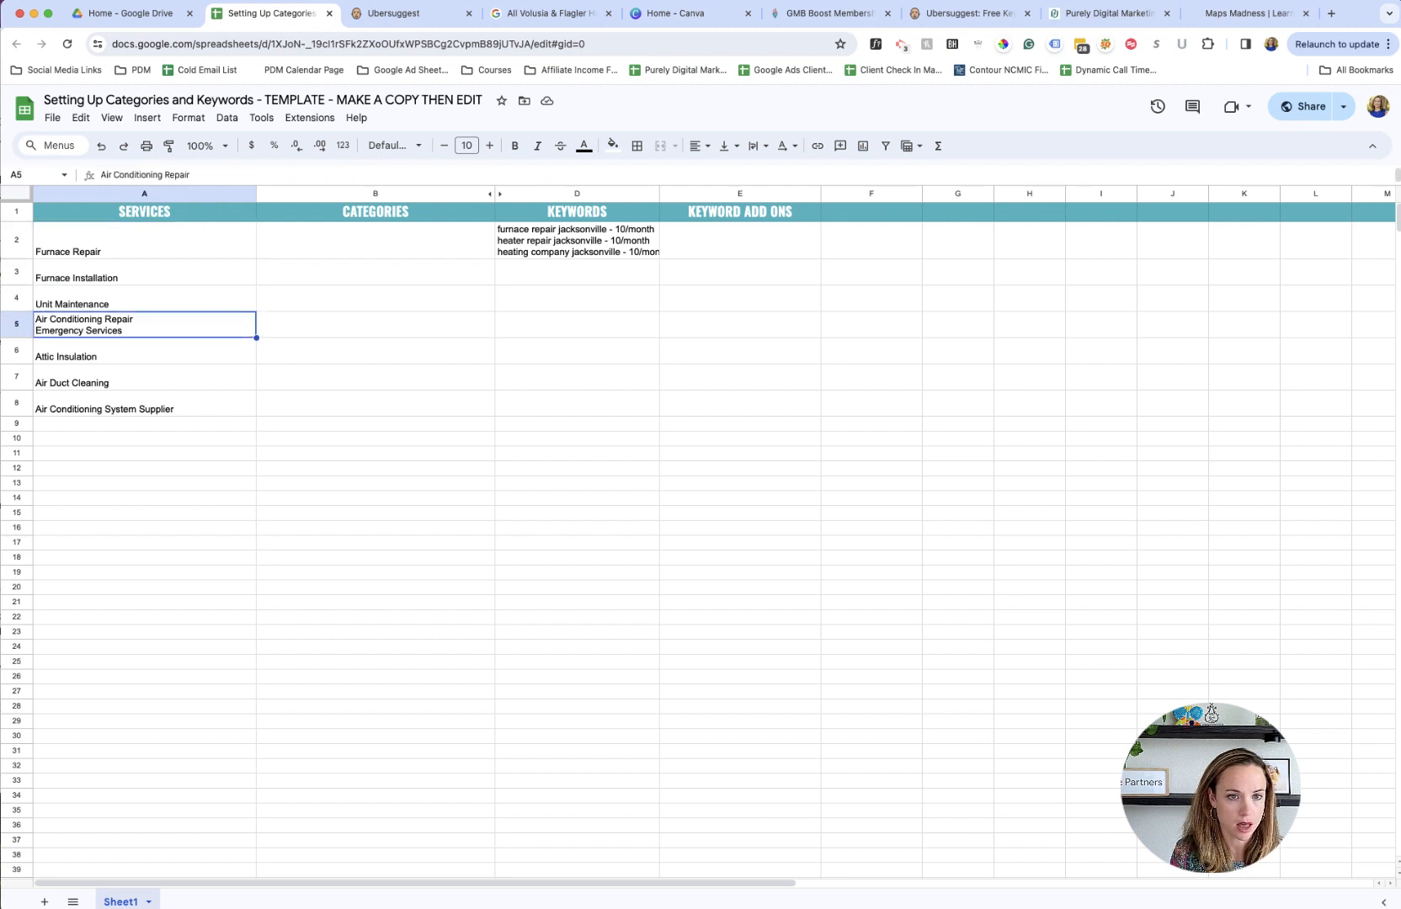
key("Right")
key("Right")
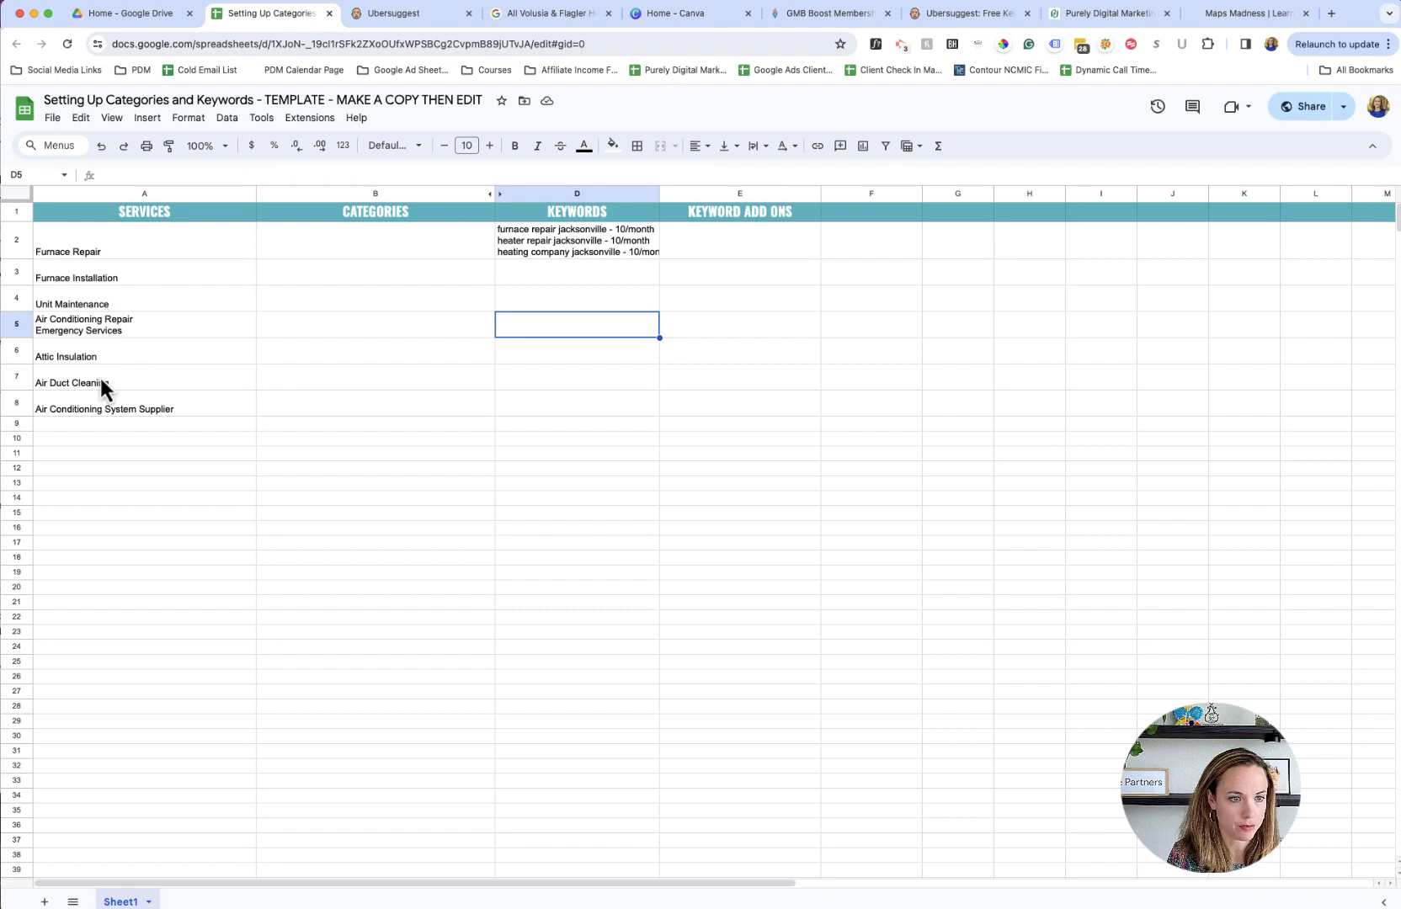
- In the spreadsheet, add "Air Conditioning Installation" as a new service in cell A9
left_click(93, 429)
type("Air con")
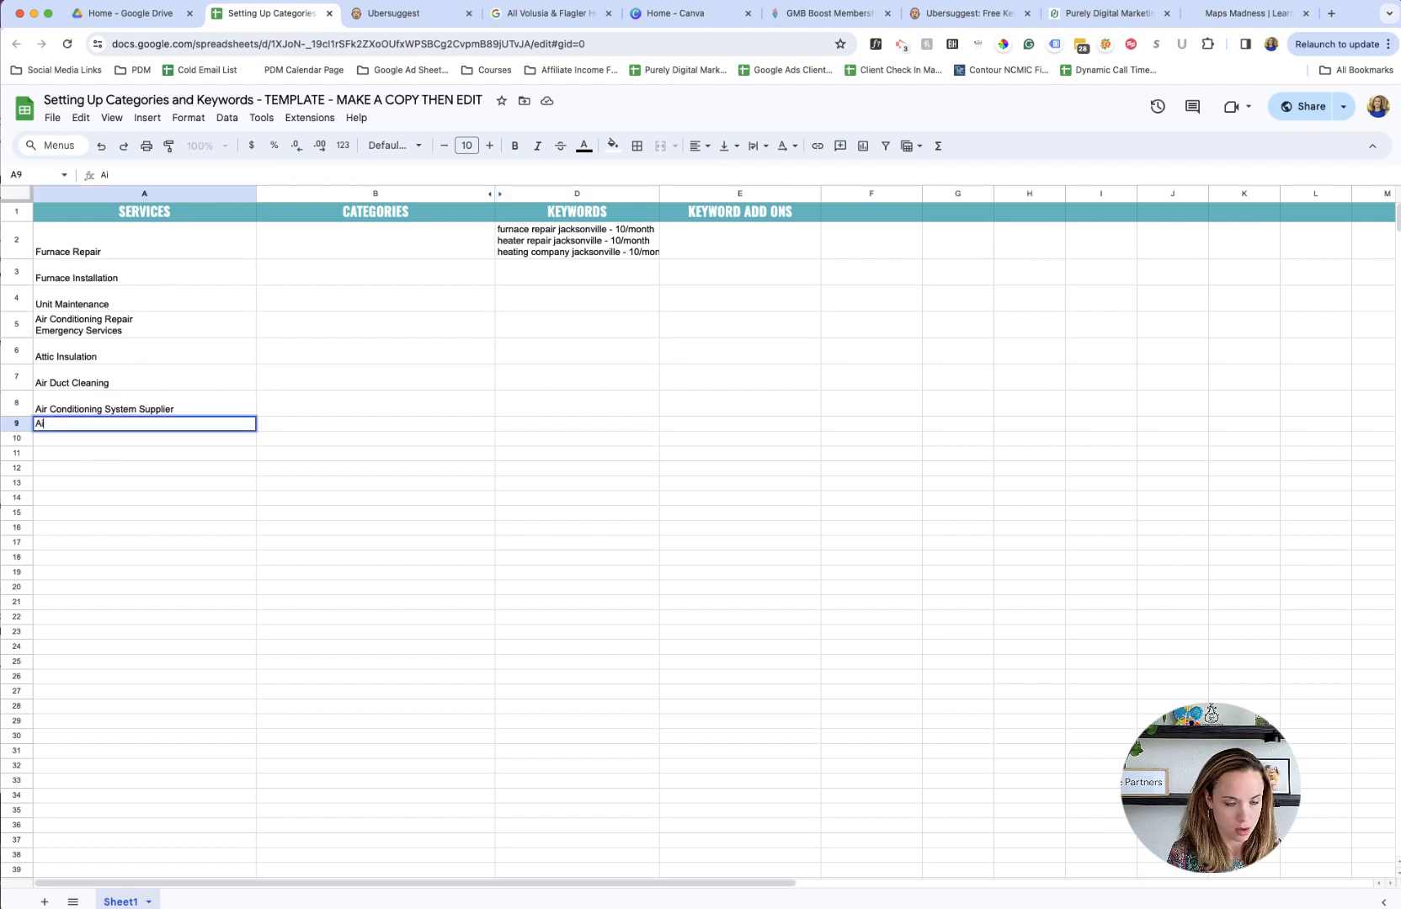
key("BackSpace")
key("BackSpace")
key("BackSpace")
type("Condition")
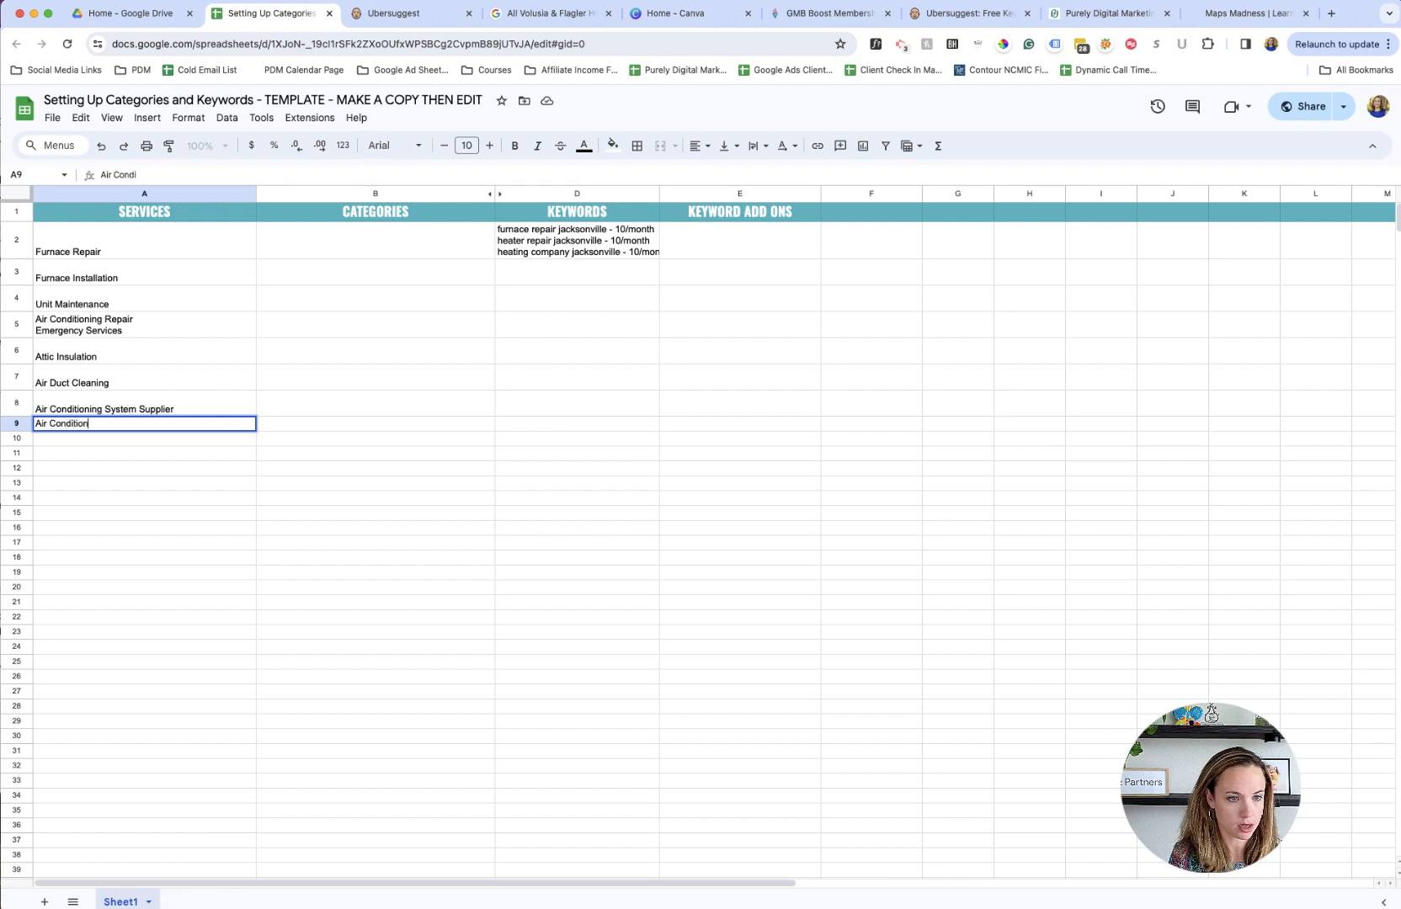
type("ing Installation")
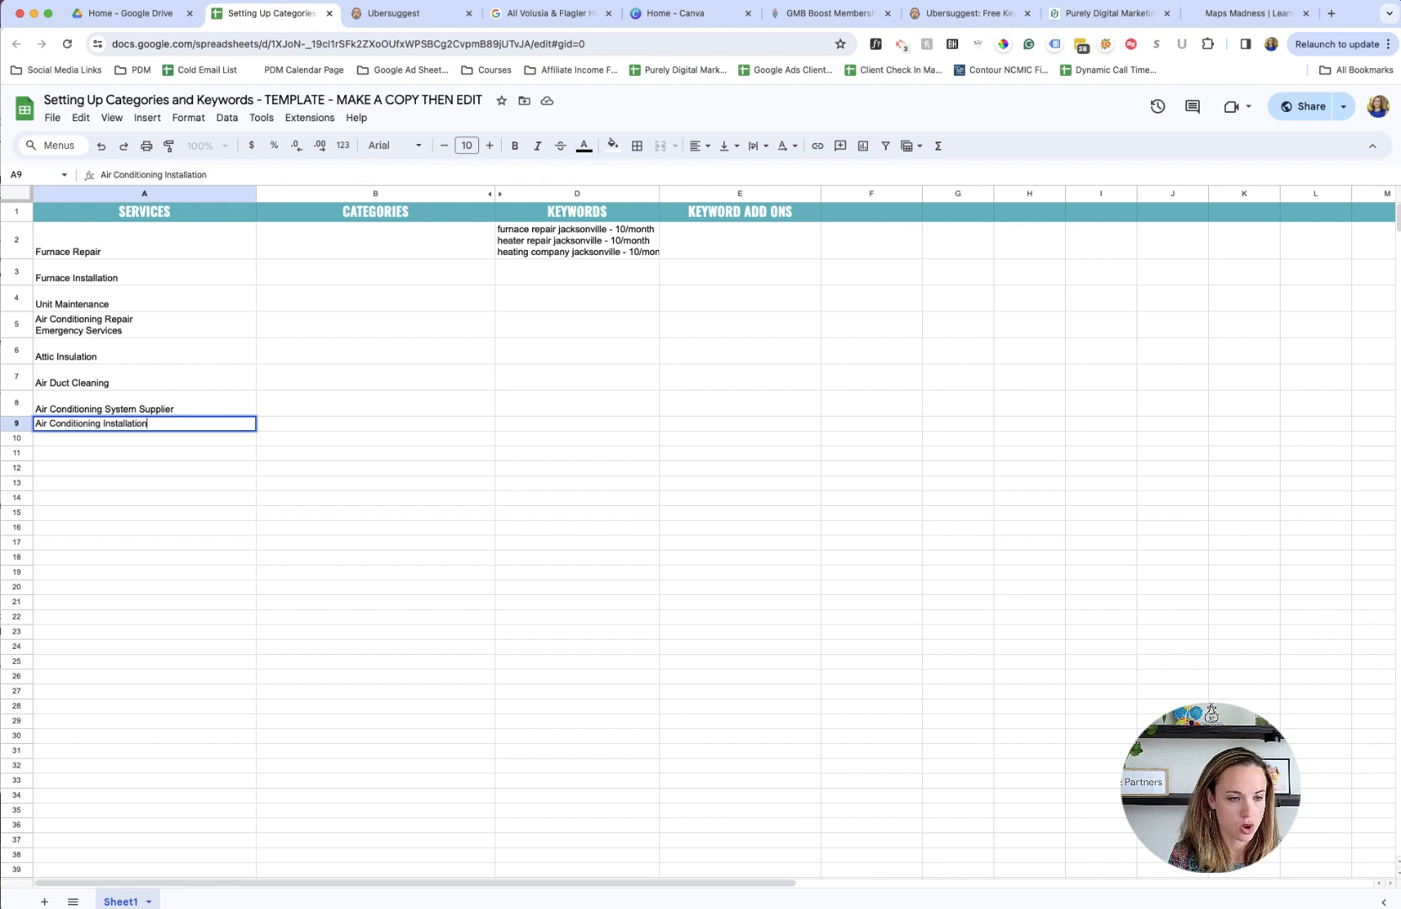
left_click(114, 325)
left_click(599, 326)
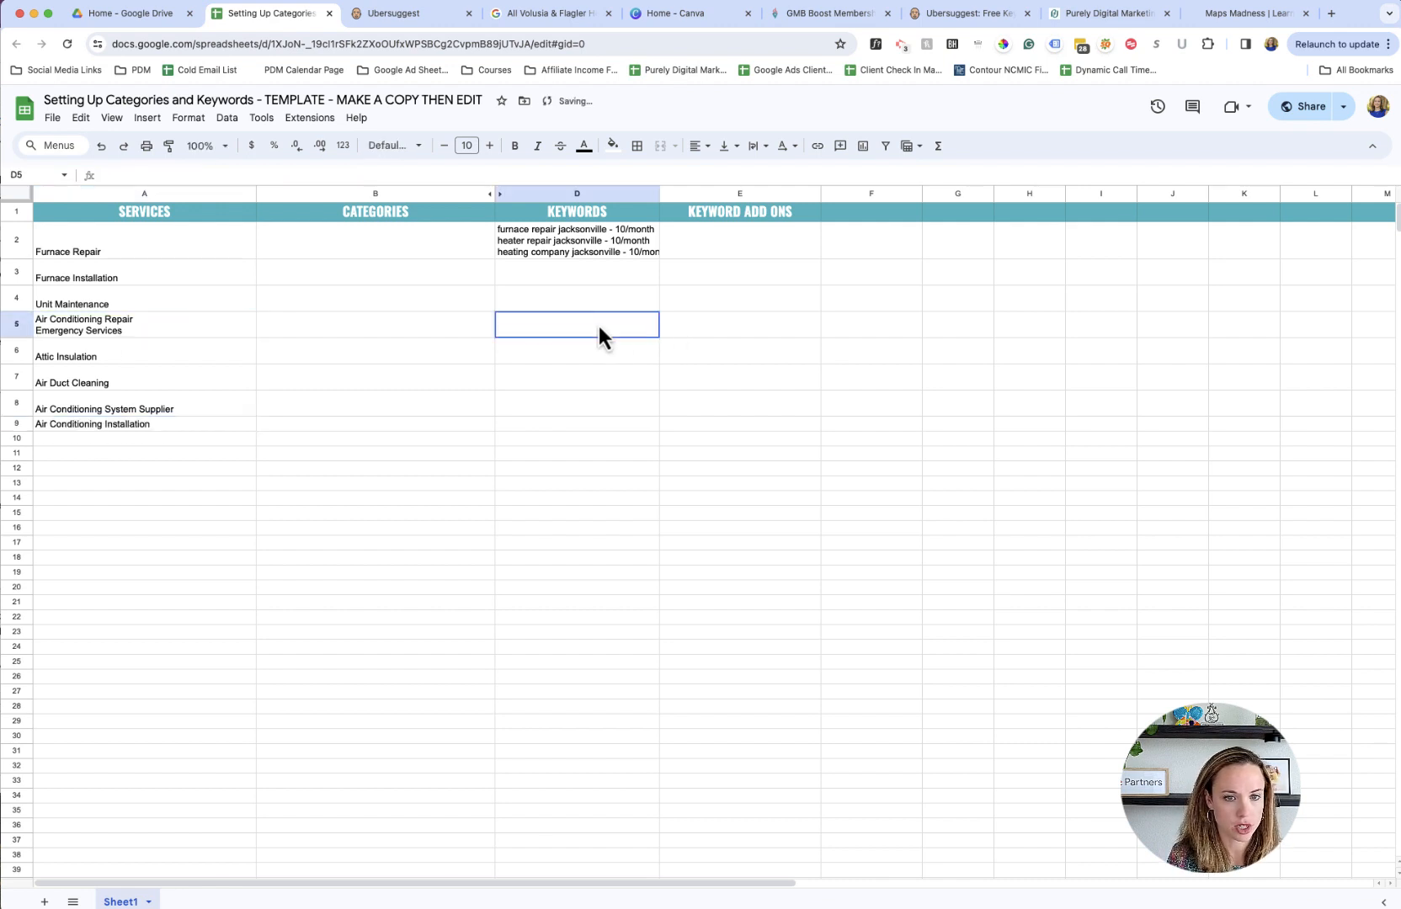
left_click(102, 426)
left_click(520, 436)
left_click(547, 328)
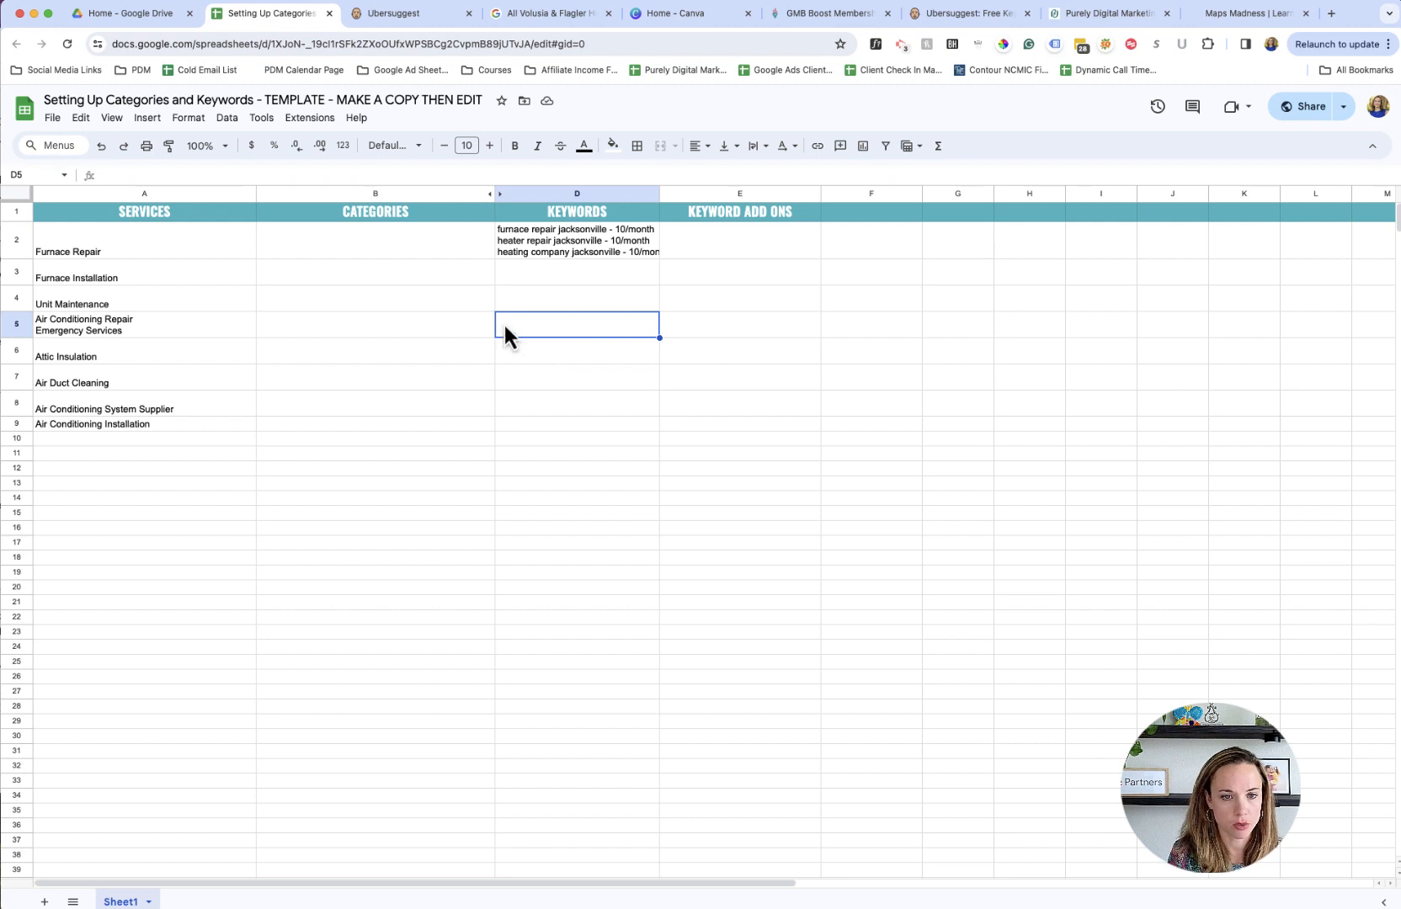
left_click(149, 333)
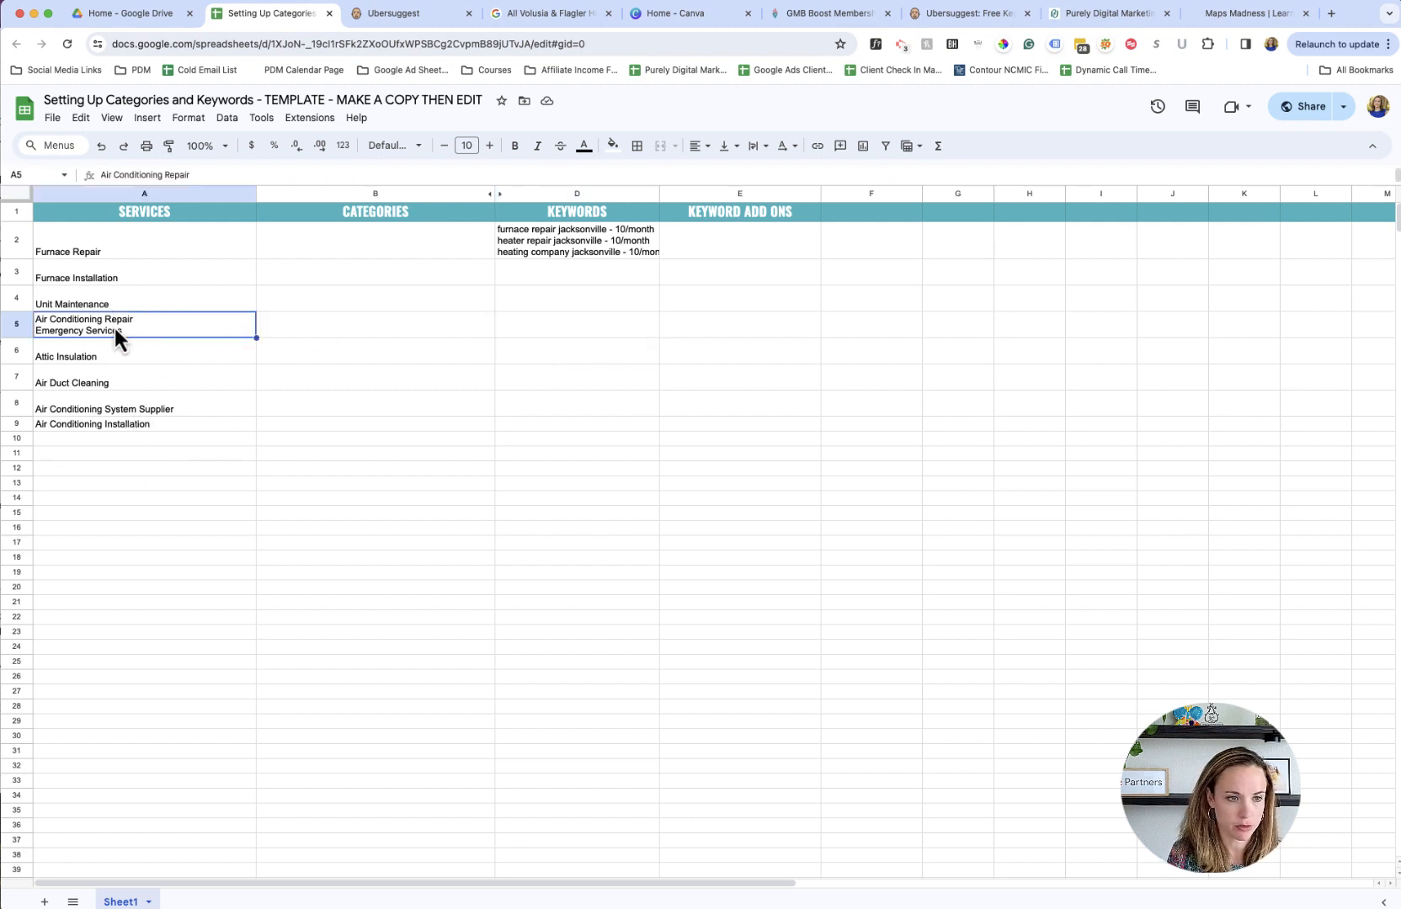
left_click(125, 467)
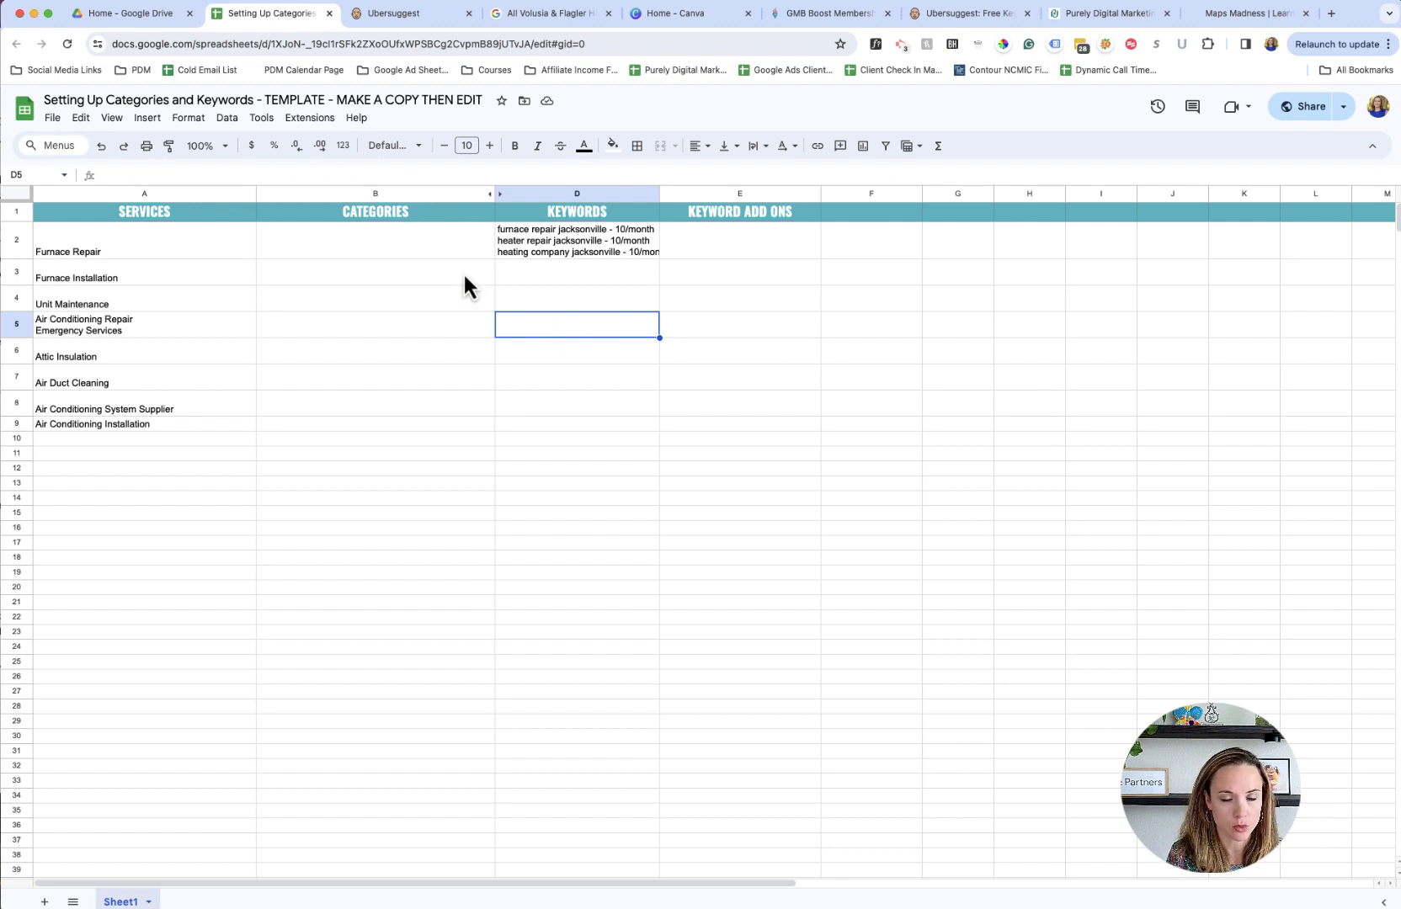
left_click_drag(453, 258, 466, 426)
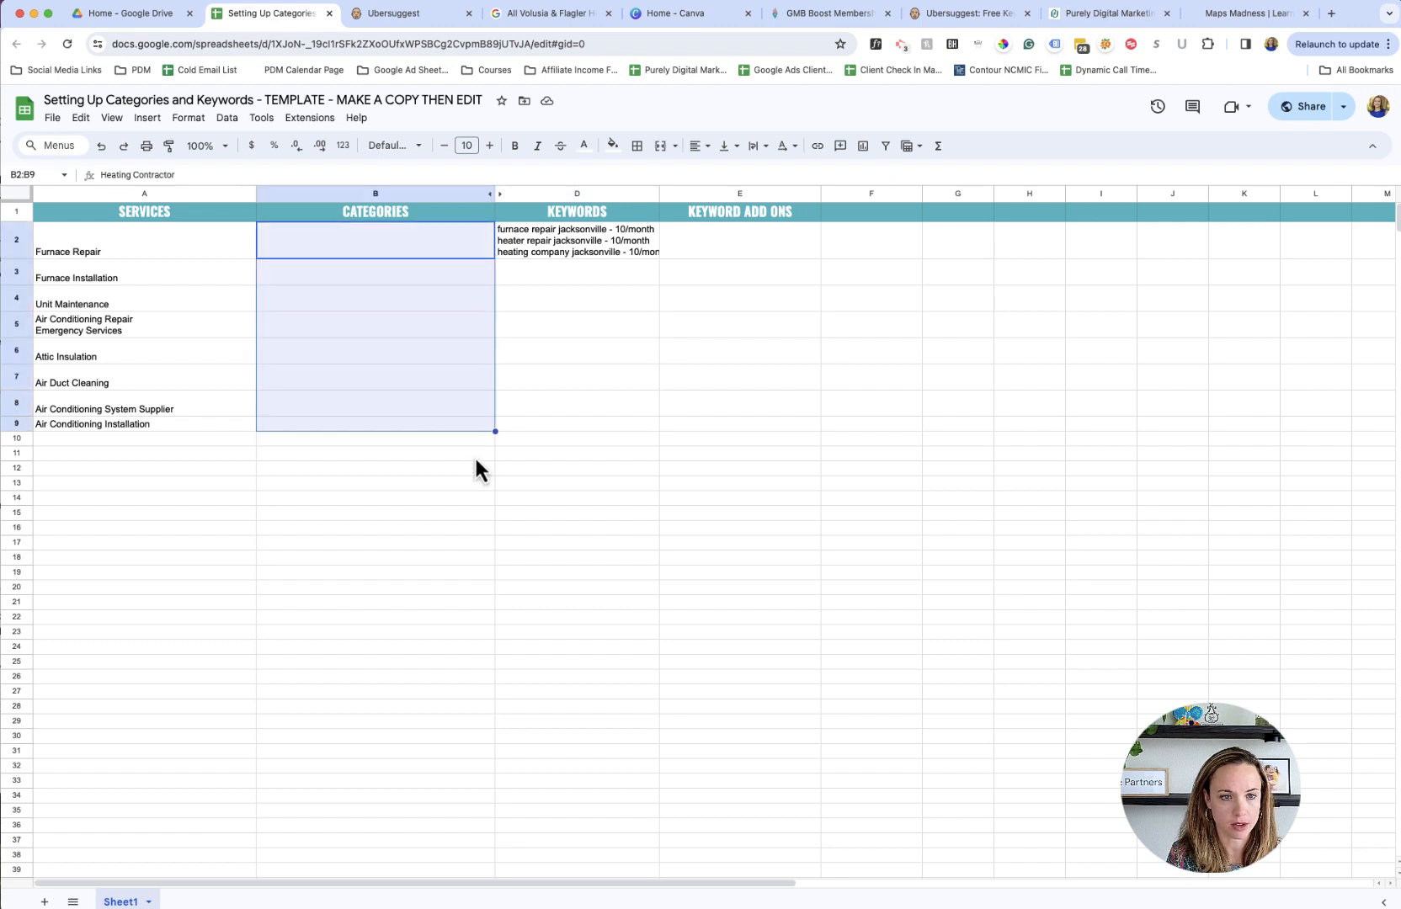
left_click(469, 450)
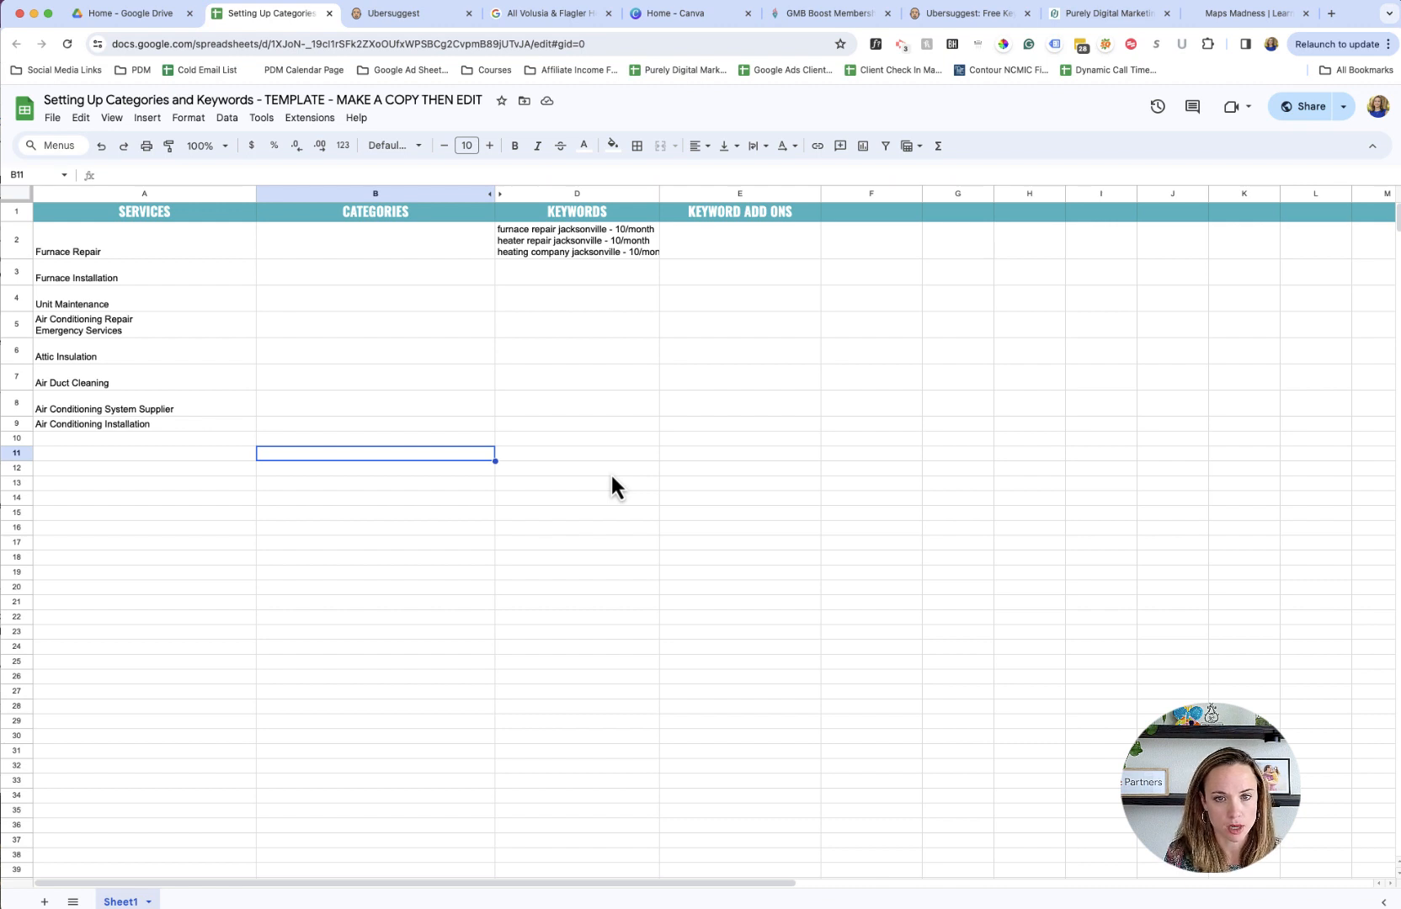
- Fit the width of the Keywords column to its contents
double_click(659, 194)
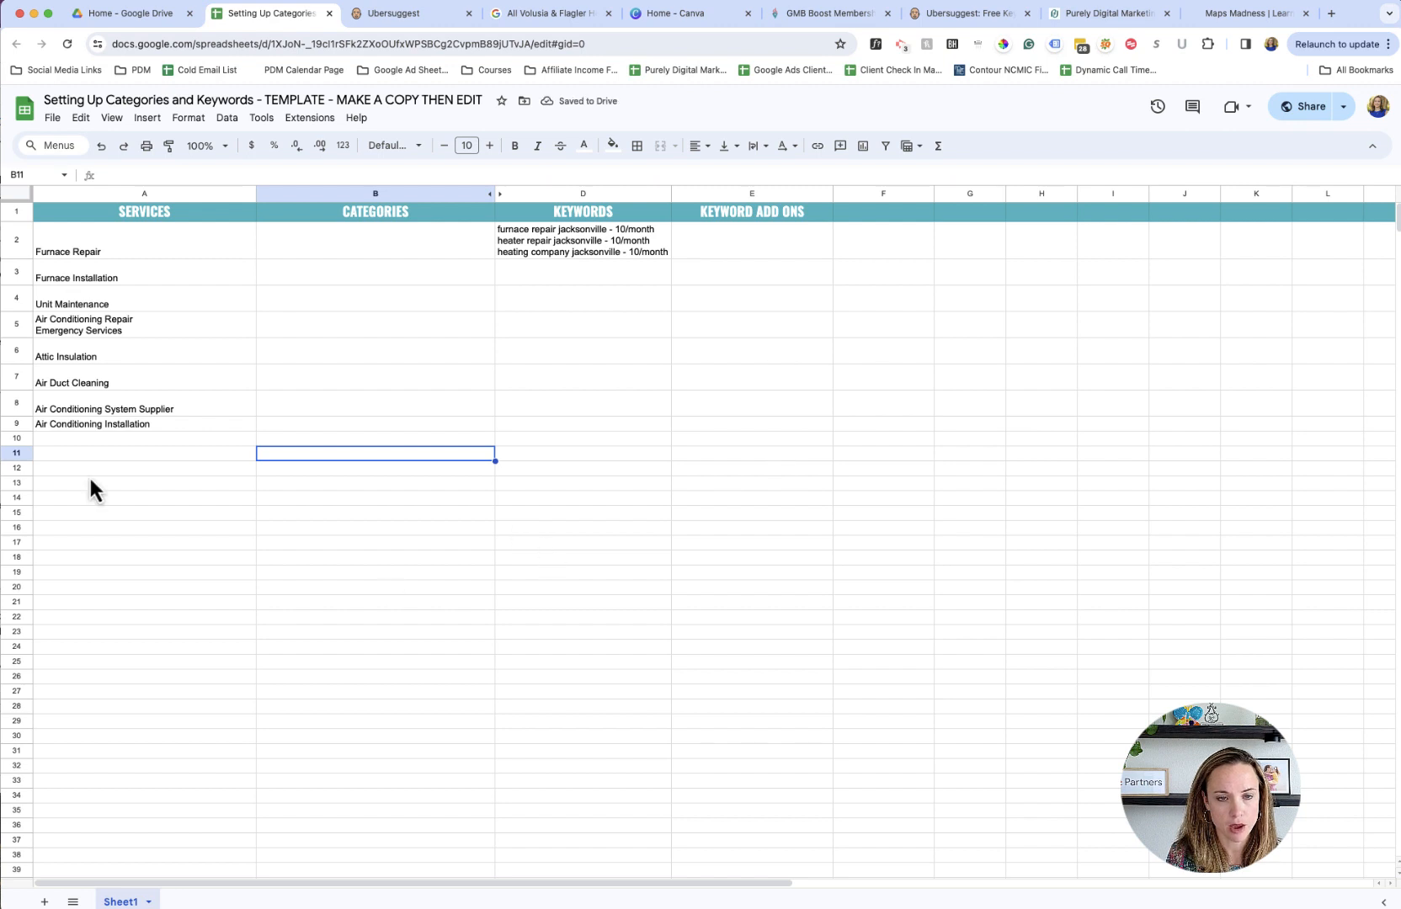
type("f")
key("BackSpace")
left_click(440, 502)
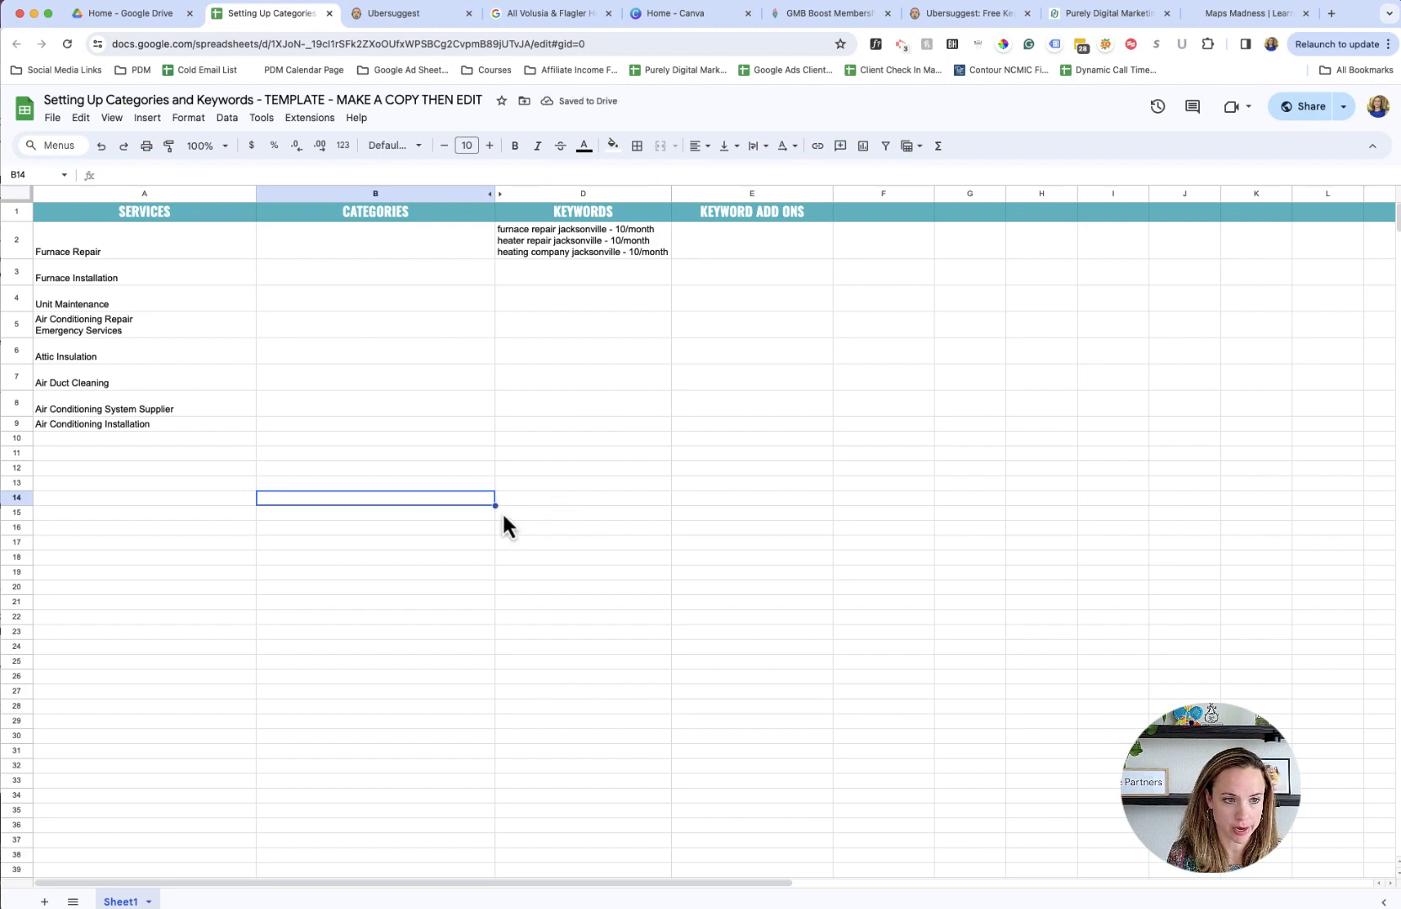
- Look up the HVAC repair keyword in Ubersuggest and enter "hvac repair jacksonville fl -" in D5 for Air Conditioning Repair
left_click(389, 23)
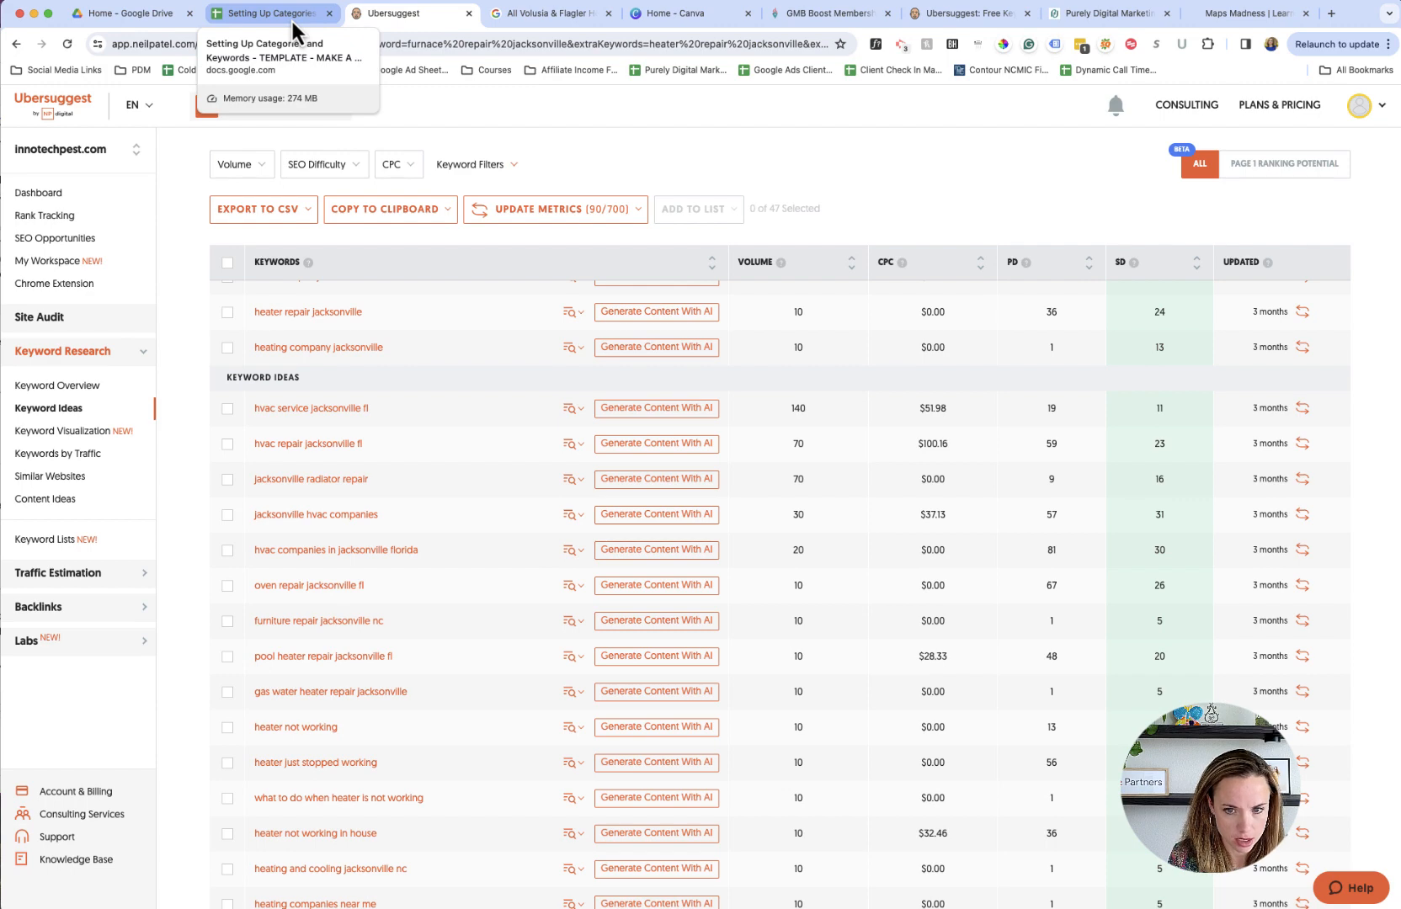
left_click(290, 18)
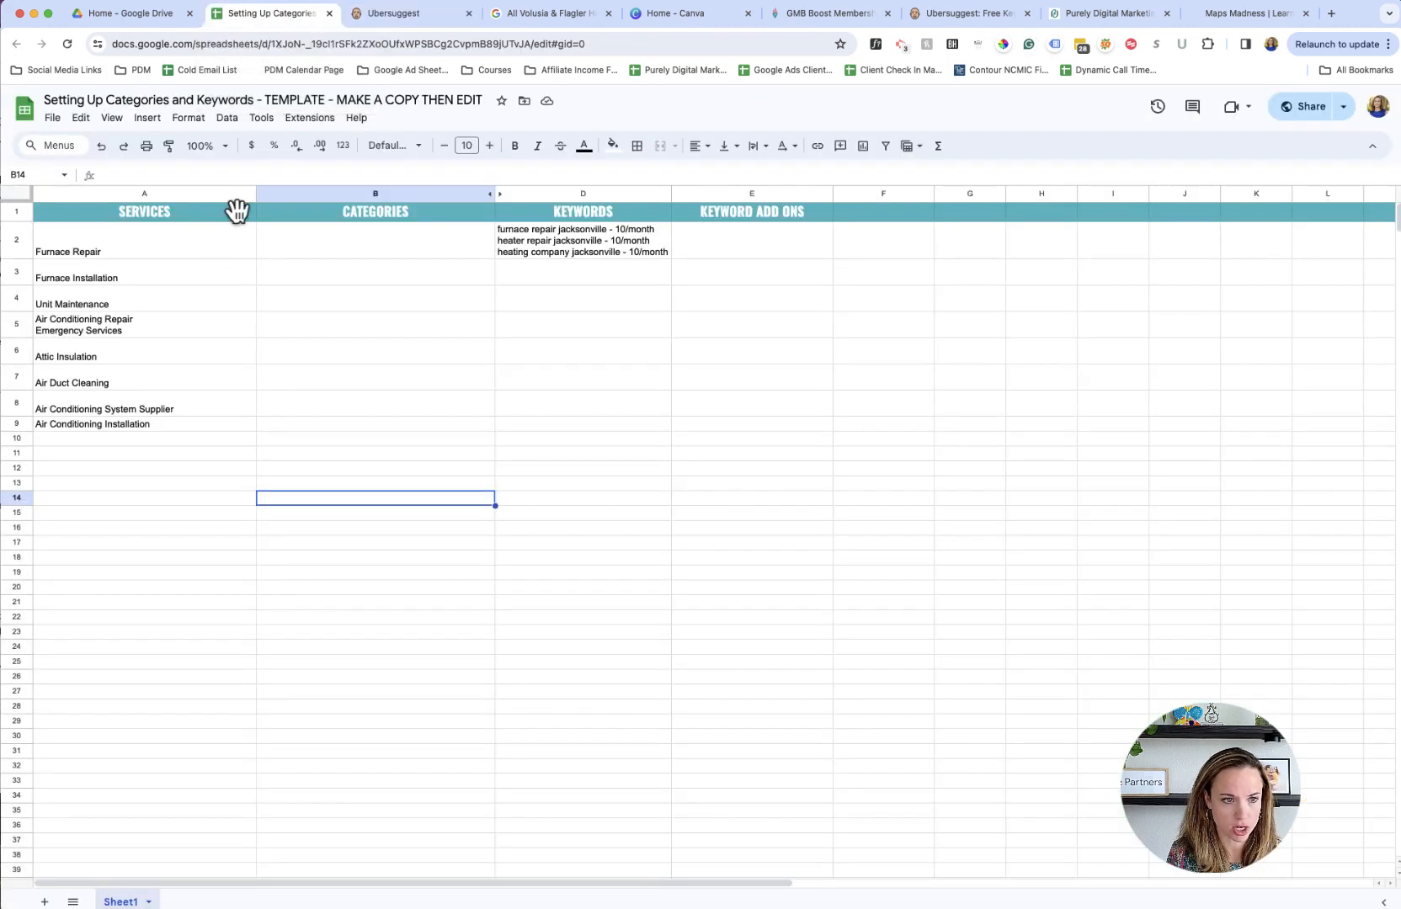
left_click(187, 337)
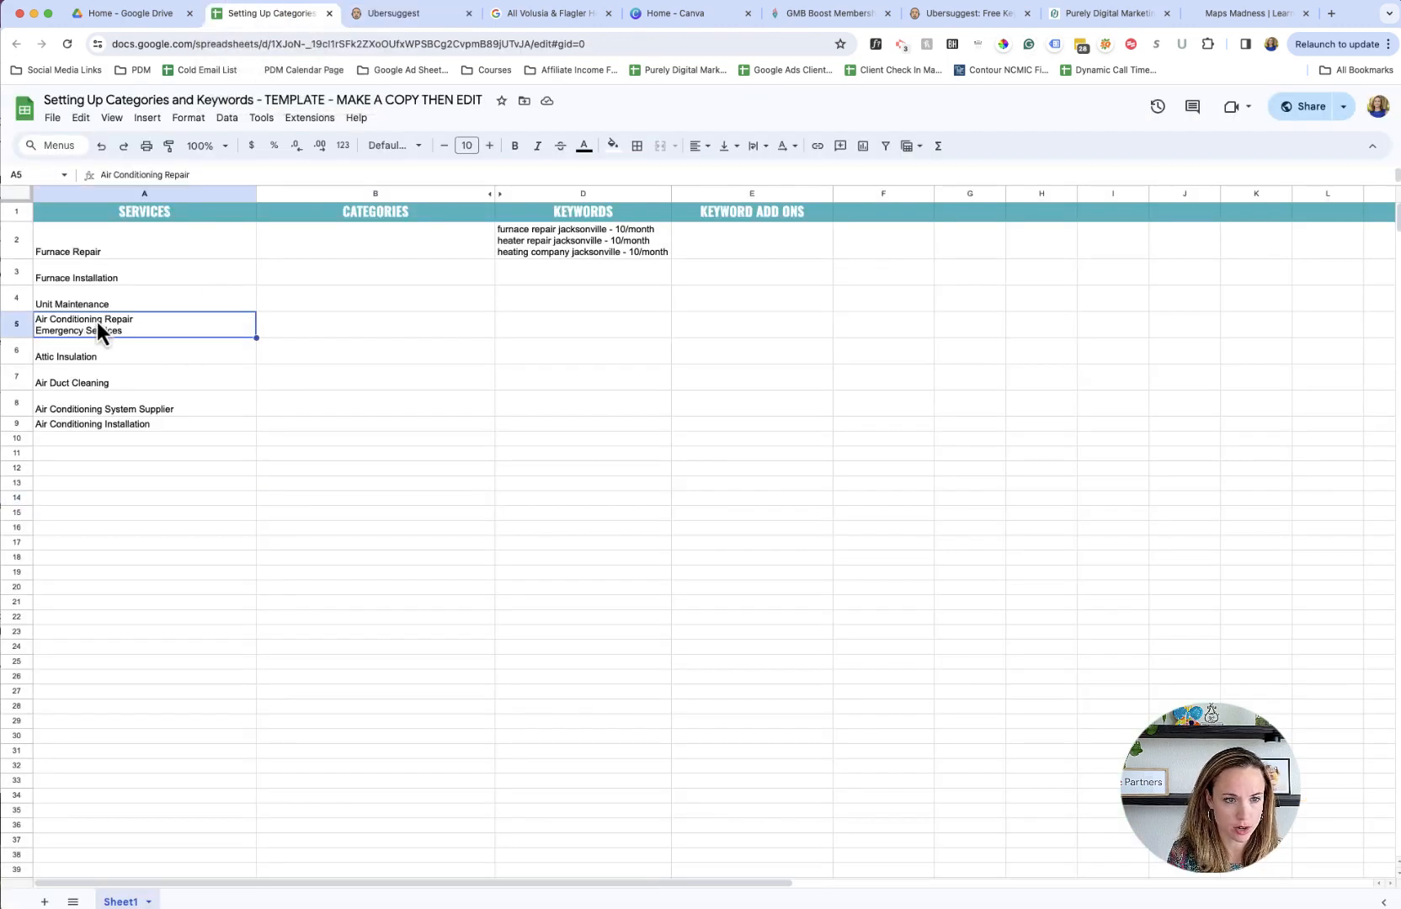
left_click(536, 330)
type("hvac ")
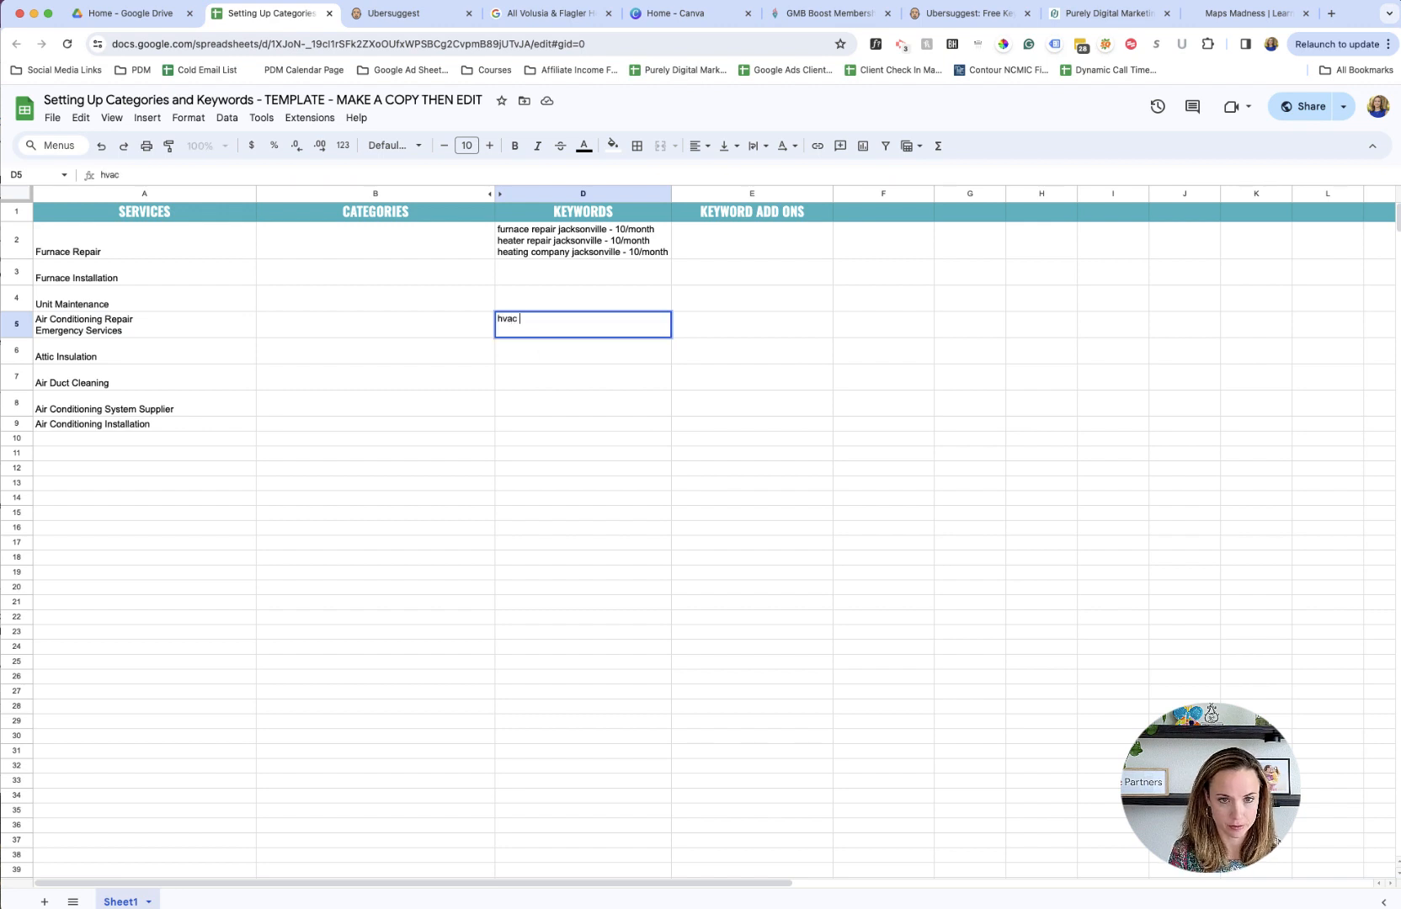
type("repair jackson")
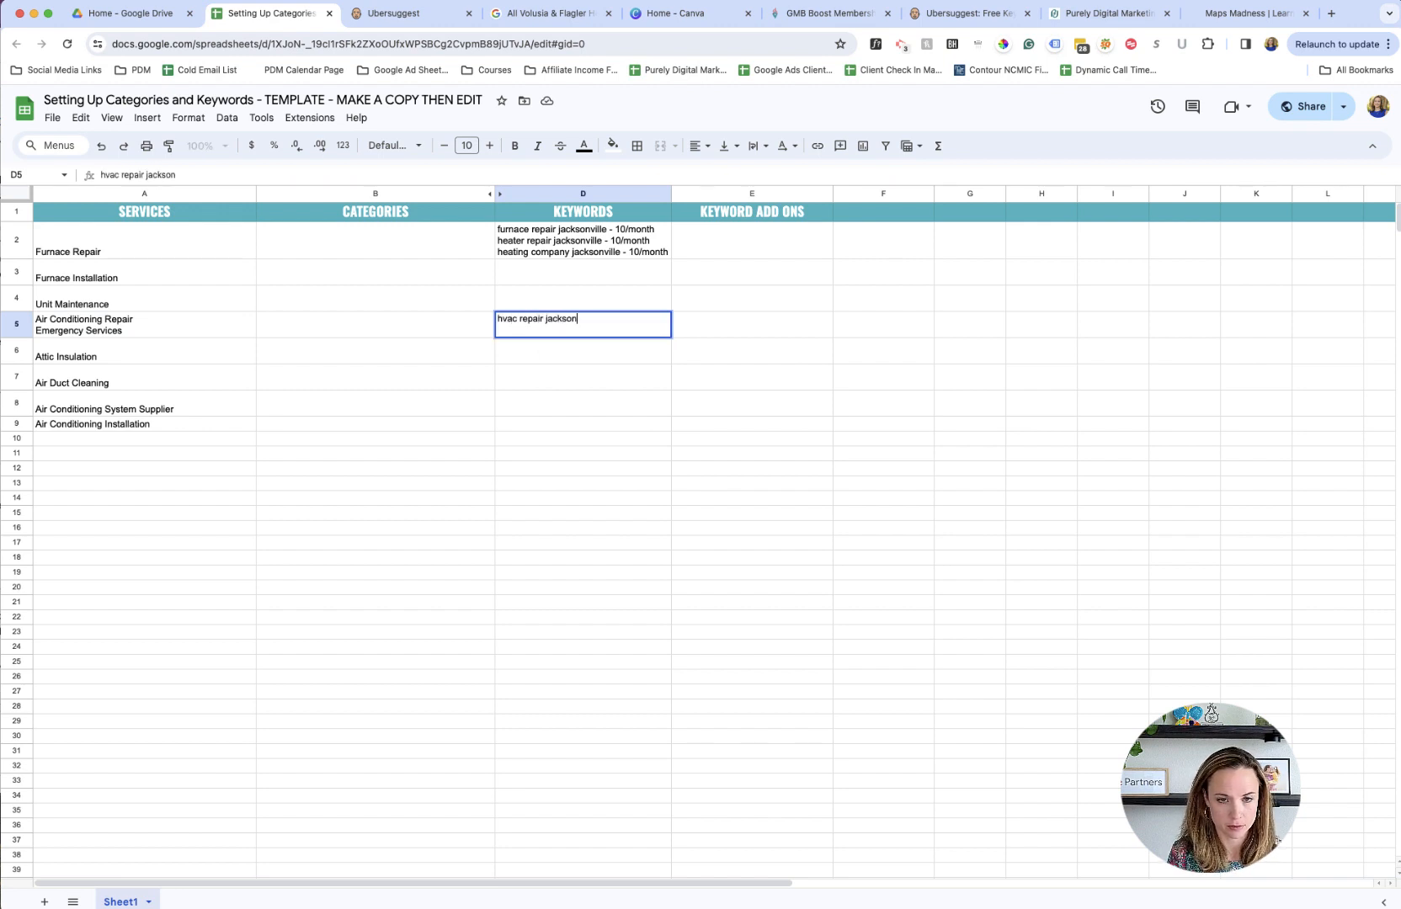
type("ville fl -")
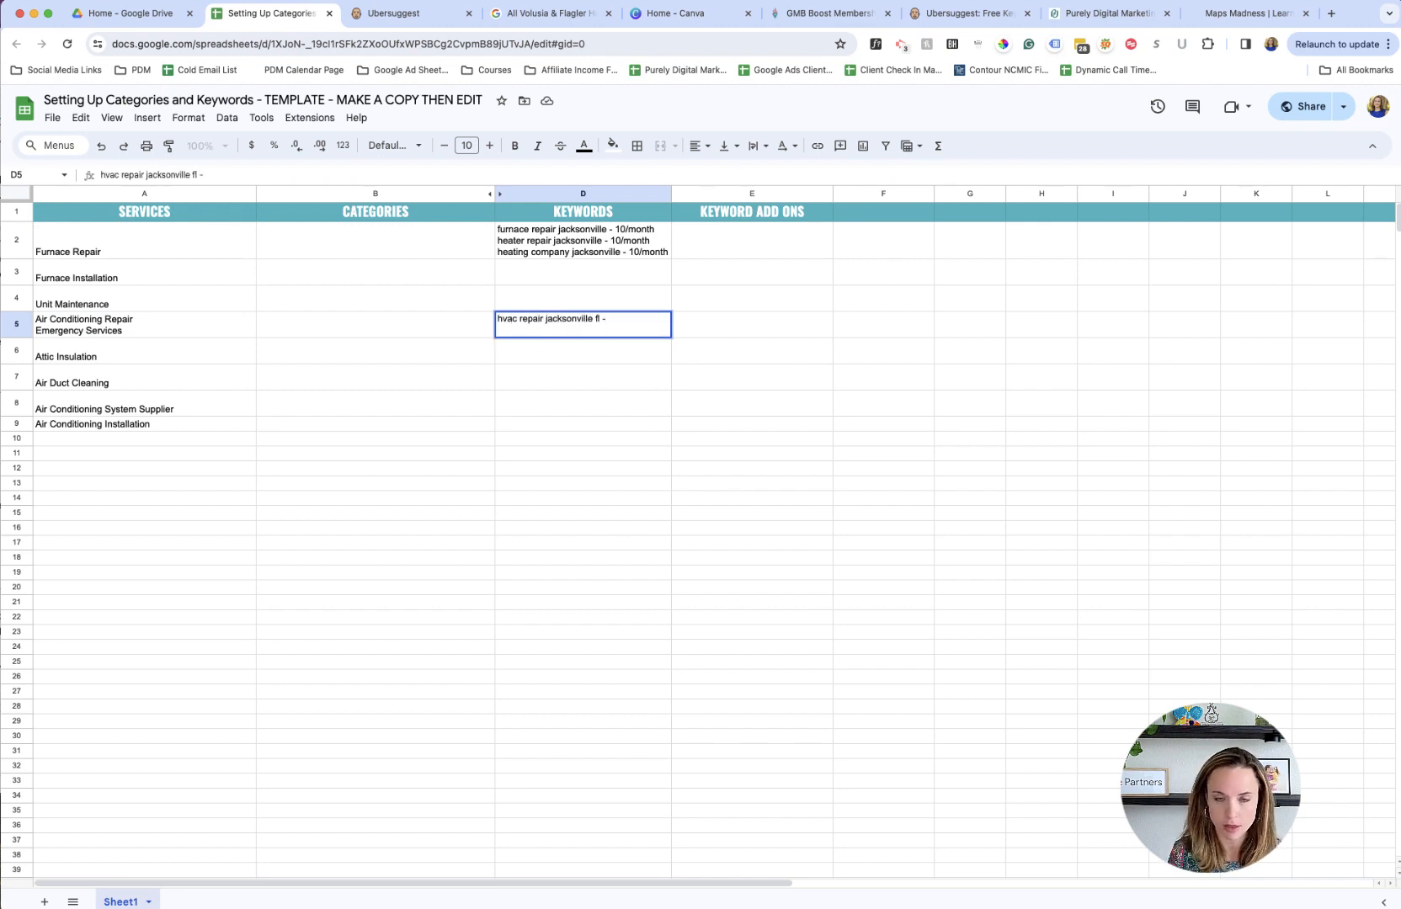
- Check the HVAC repair keyword's search volume in Ubersuggest and complete its entry in D5 with "70.month"
left_click(404, 13)
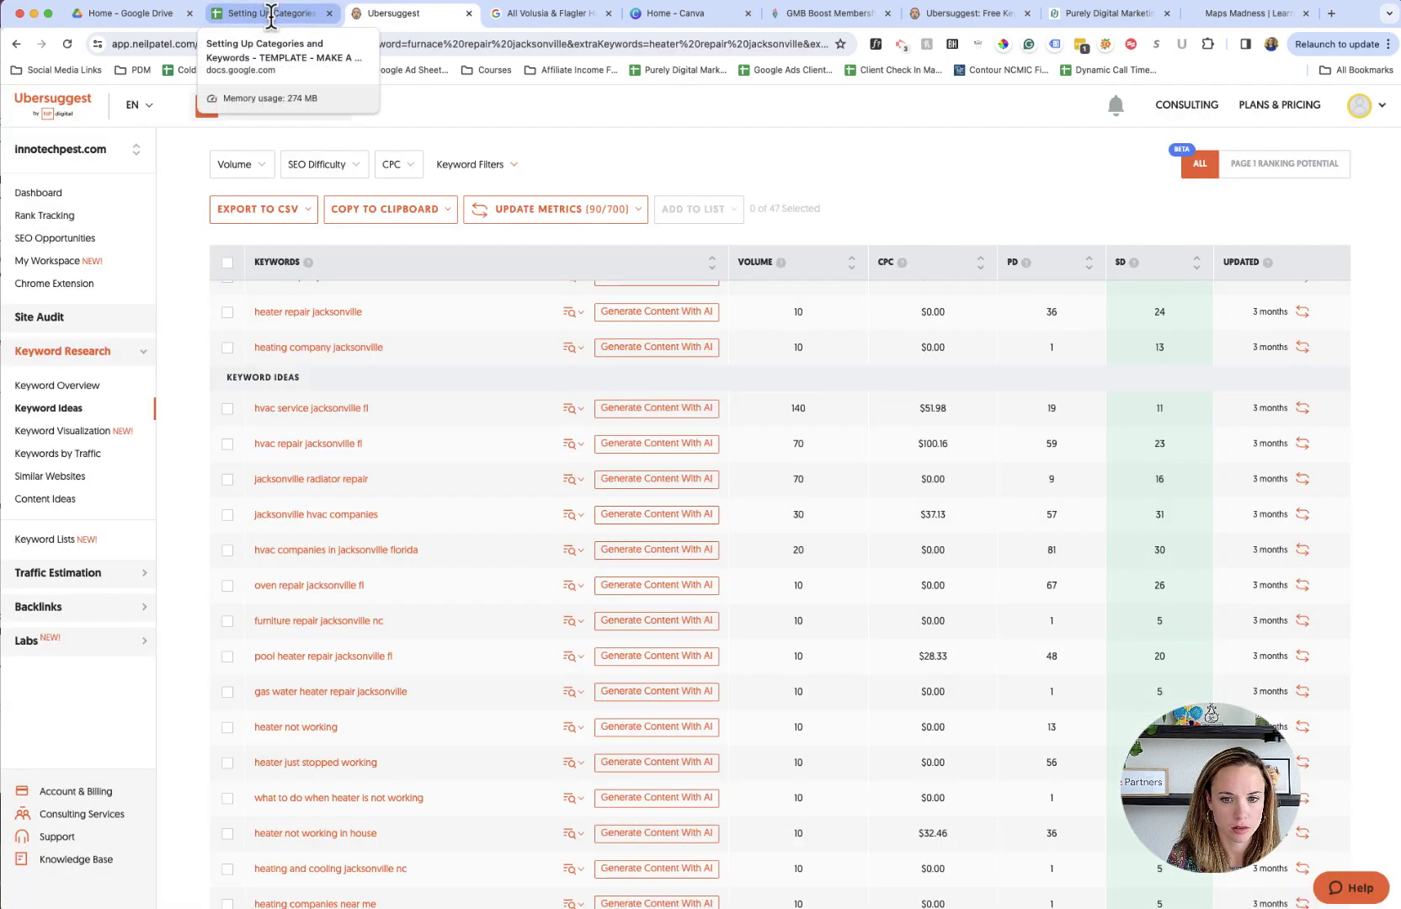
left_click(270, 15)
type("70month")
key("BackSpace")
key("BackSpace")
key("BackSpace")
key("BackSpace")
key("BackSpace")
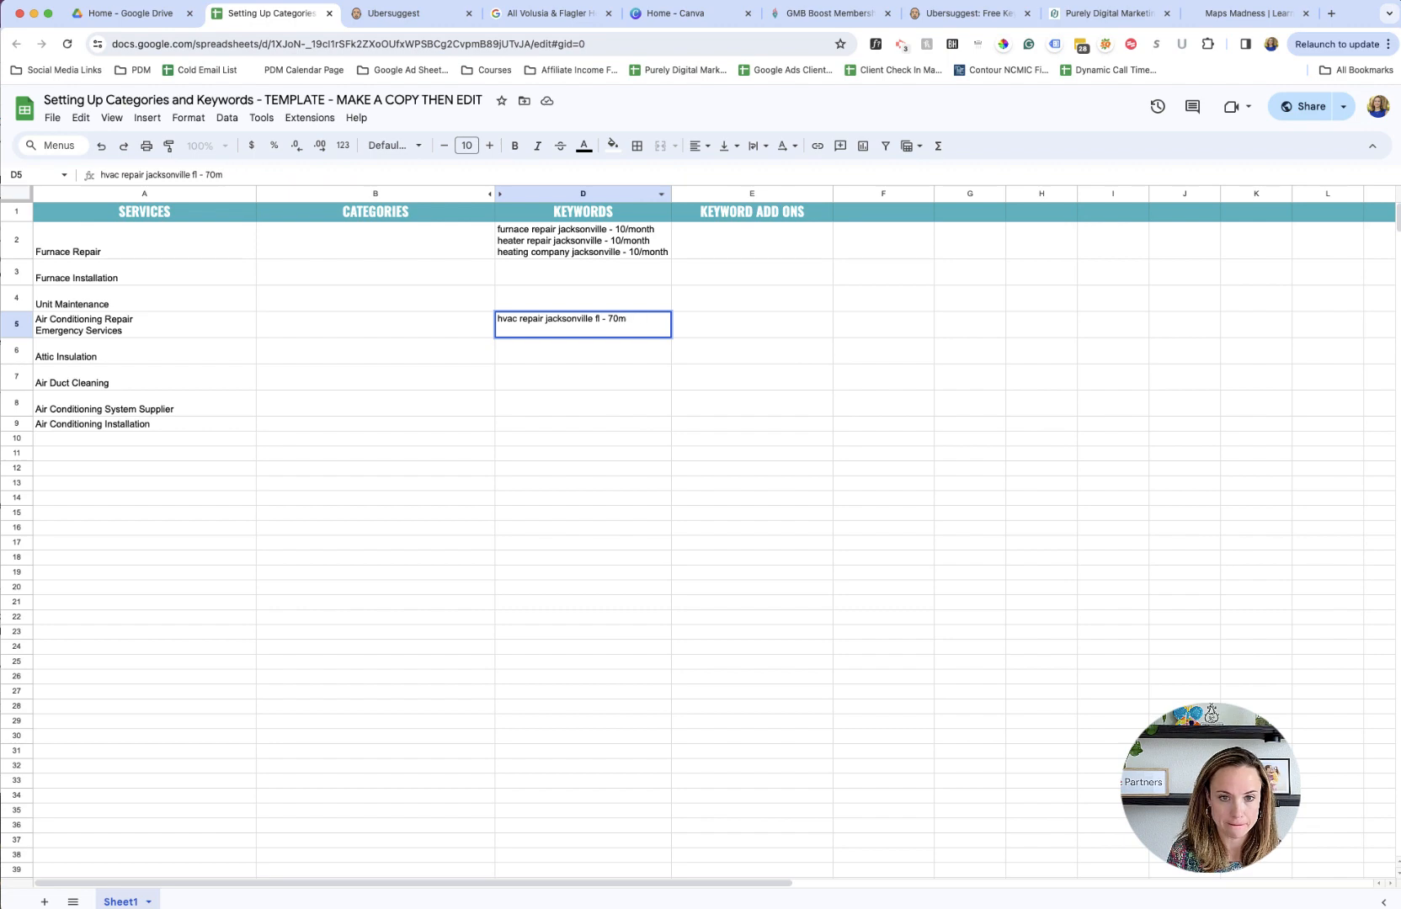
type(".month")
key("Return")
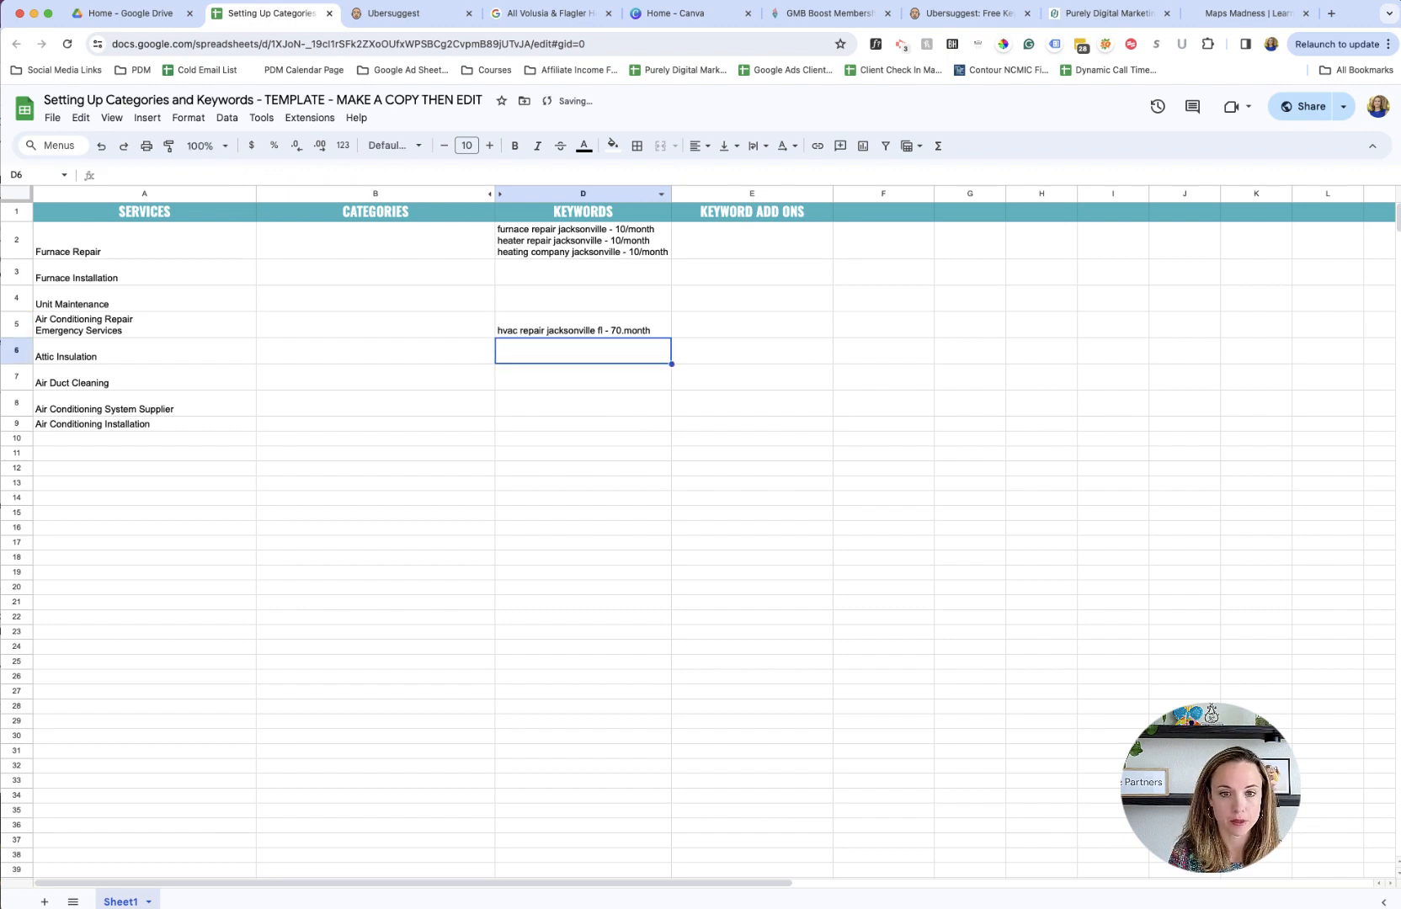
- Check the HVAC companies keyword in Ubersuggest and enter "jacksonville hvac companies - 30/month" in D9 for Air Conditioning Installation
left_click(407, 18)
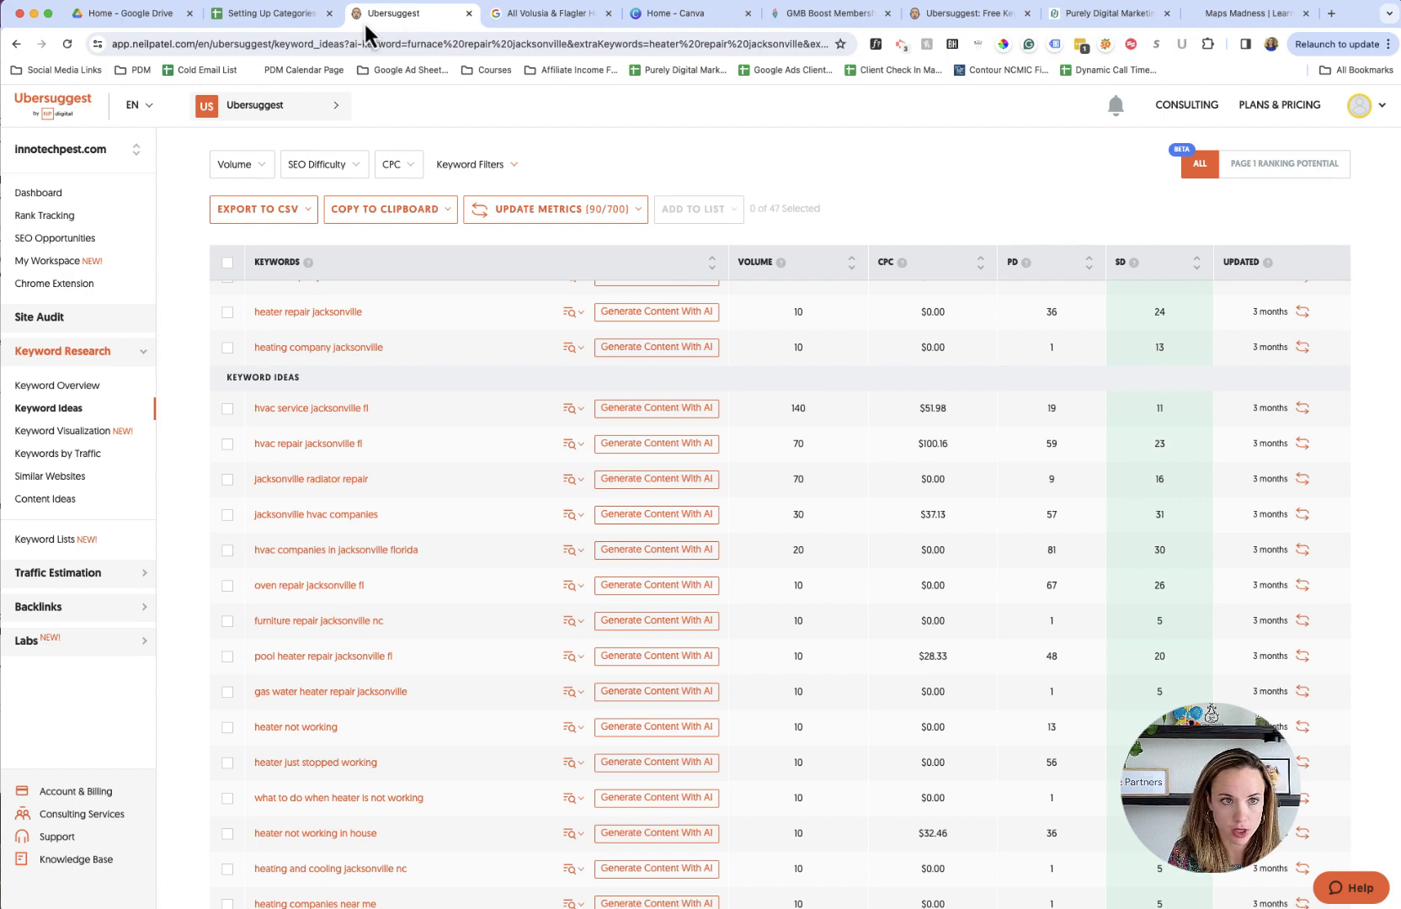
left_click(287, 16)
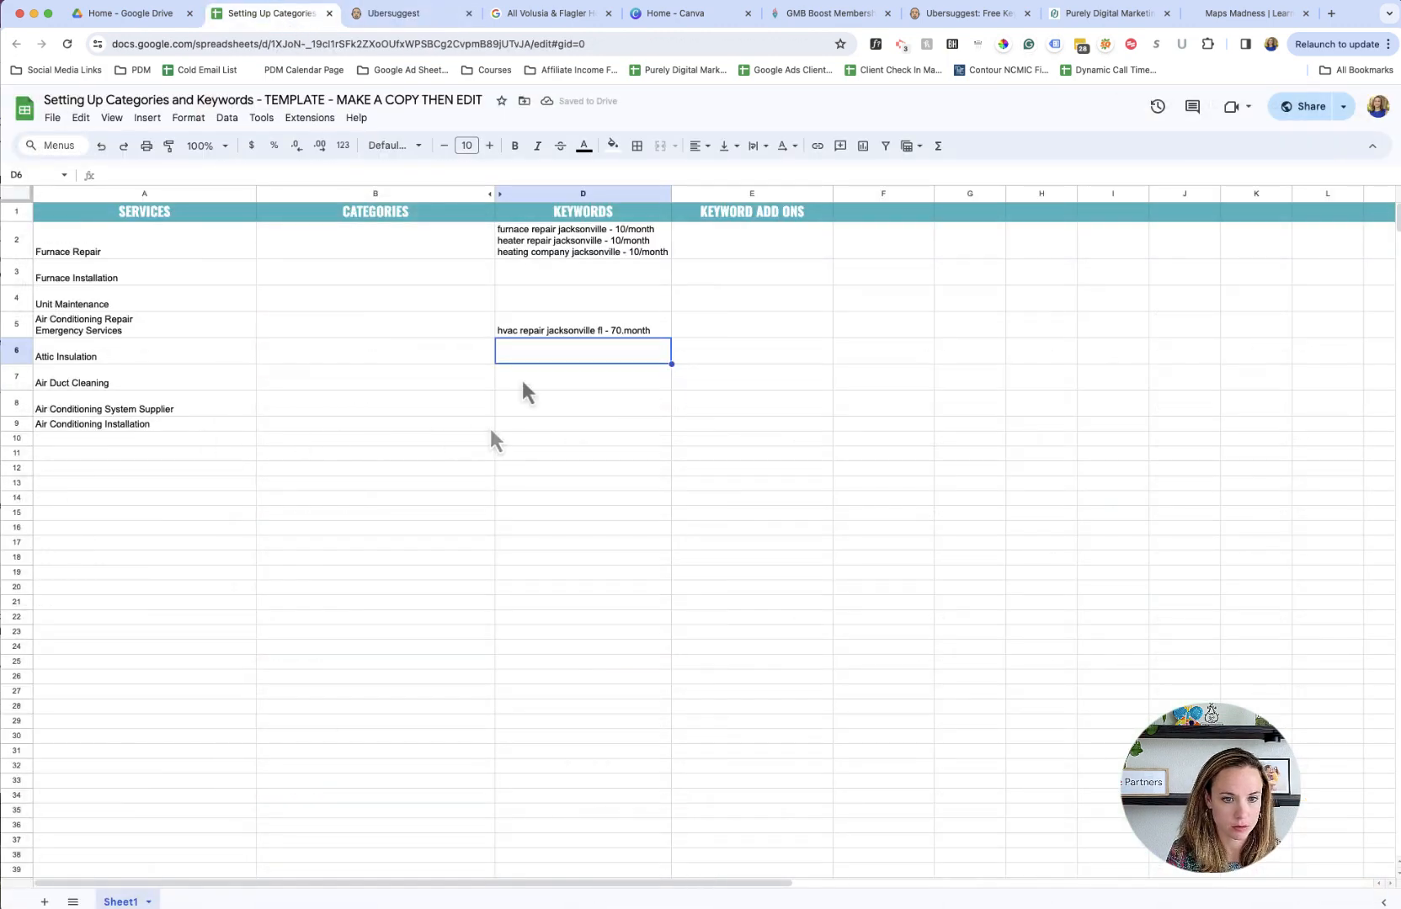
double_click(656, 329)
left_click(581, 424)
type("jacksonville hvac companies -")
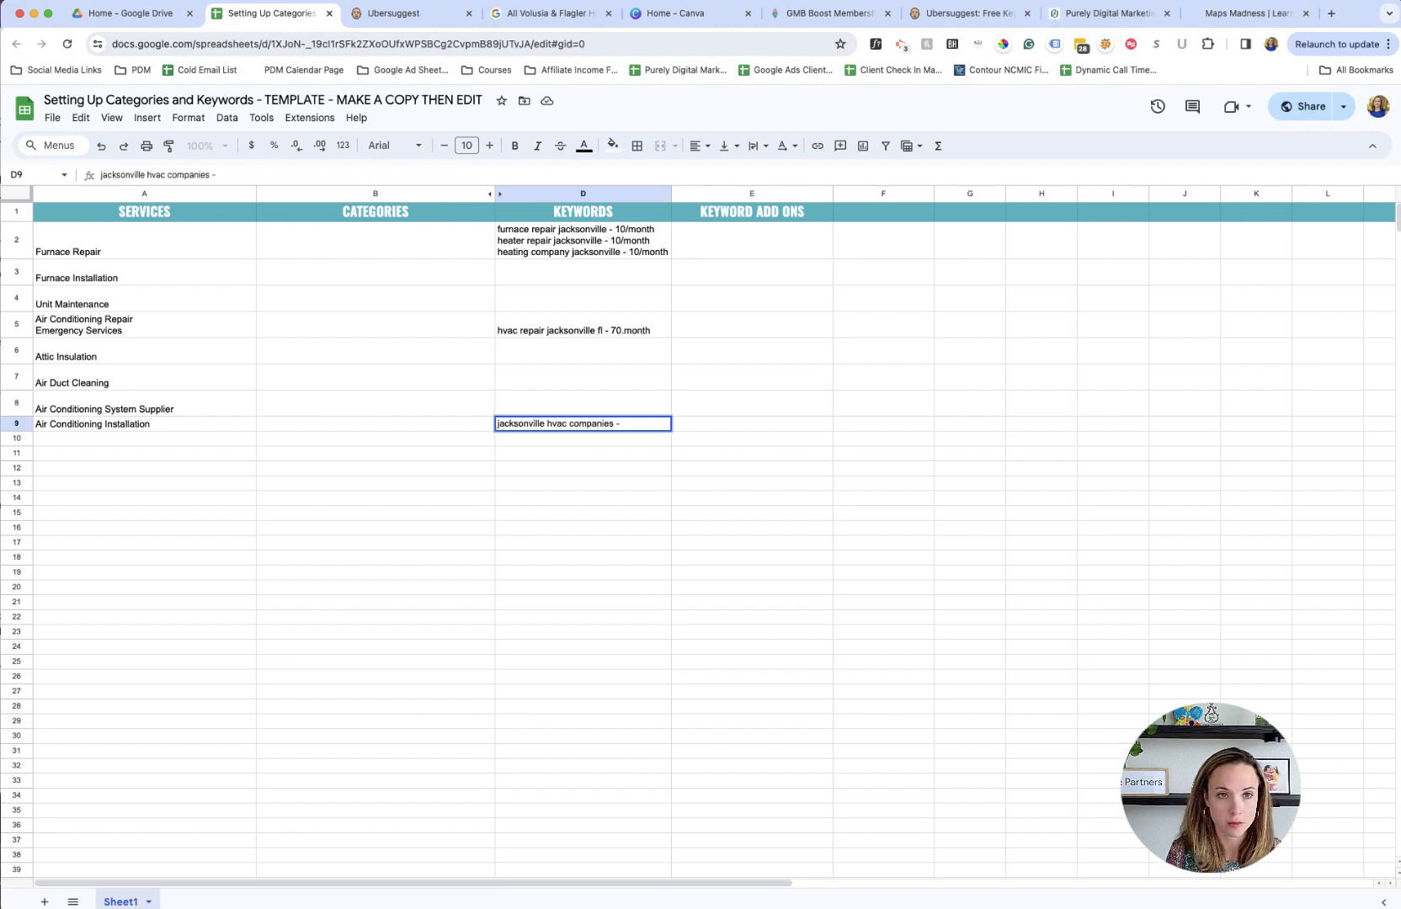
left_click(408, 15)
left_click(273, 17)
type("30/month")
key("Return")
- In Ubersuggest, remove the three furnace, heater and heating company keywords from the keyword search
left_click(427, 17)
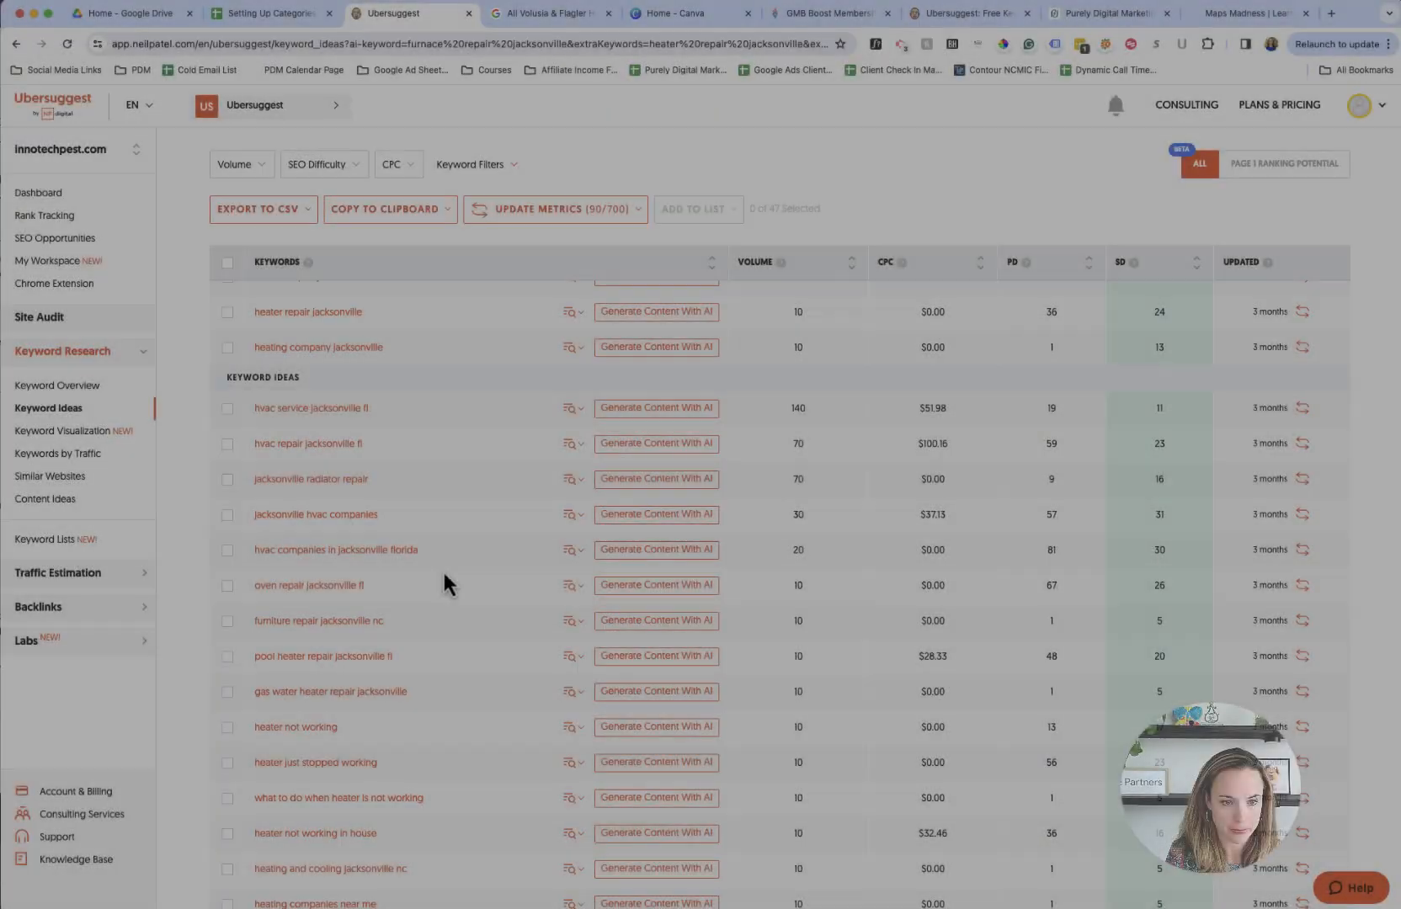
scroll(455, 623, "up", 5)
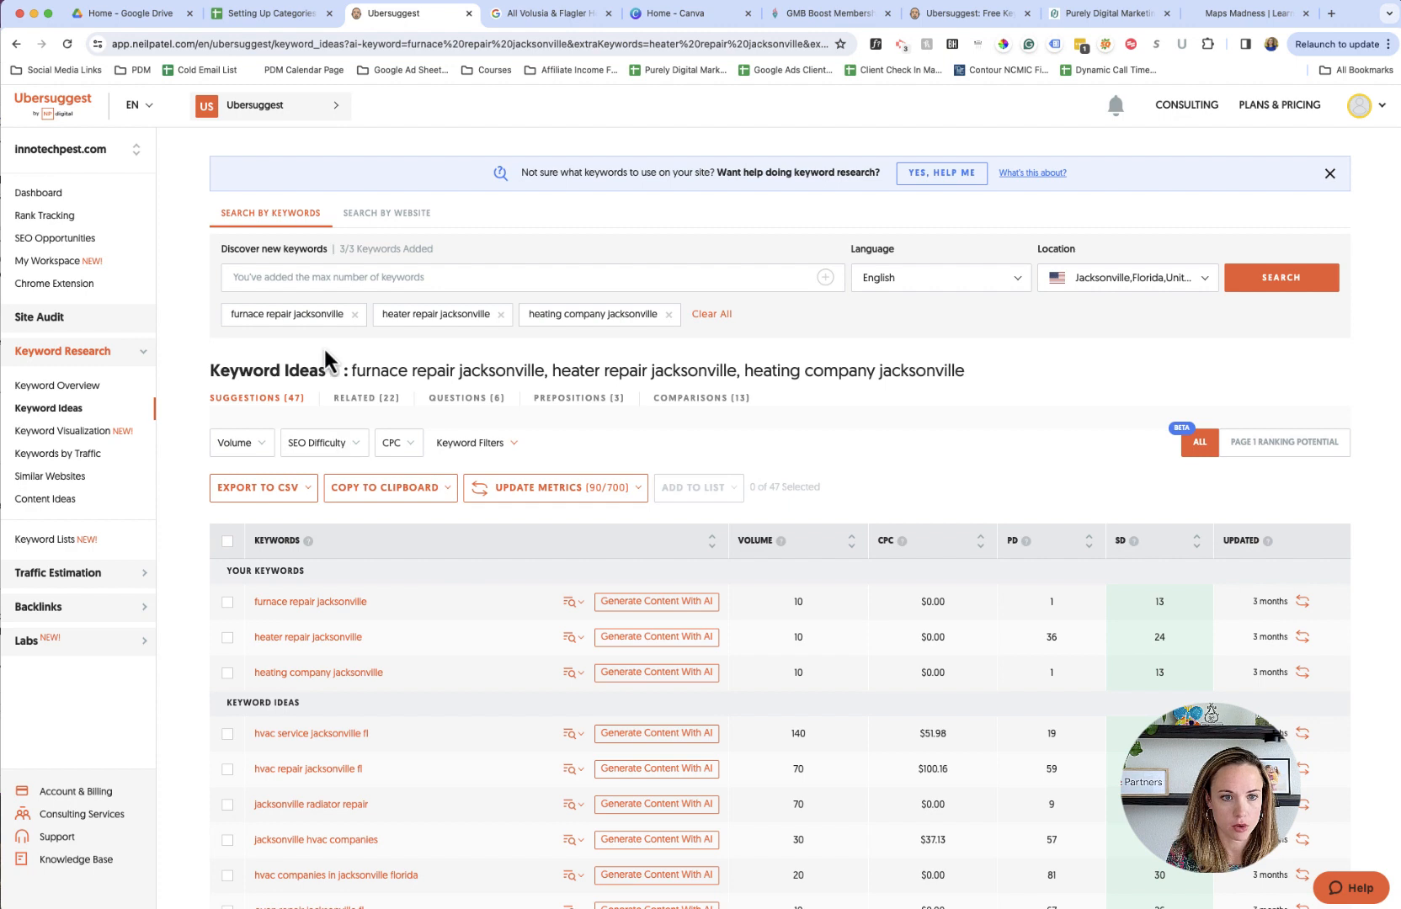
left_click(355, 315)
left_click(353, 315)
left_click(371, 315)
- Search Ubersuggest keyword ideas for "ac repair", "hvac repair near me" and "ac company jacksonville"
type("ac repair")
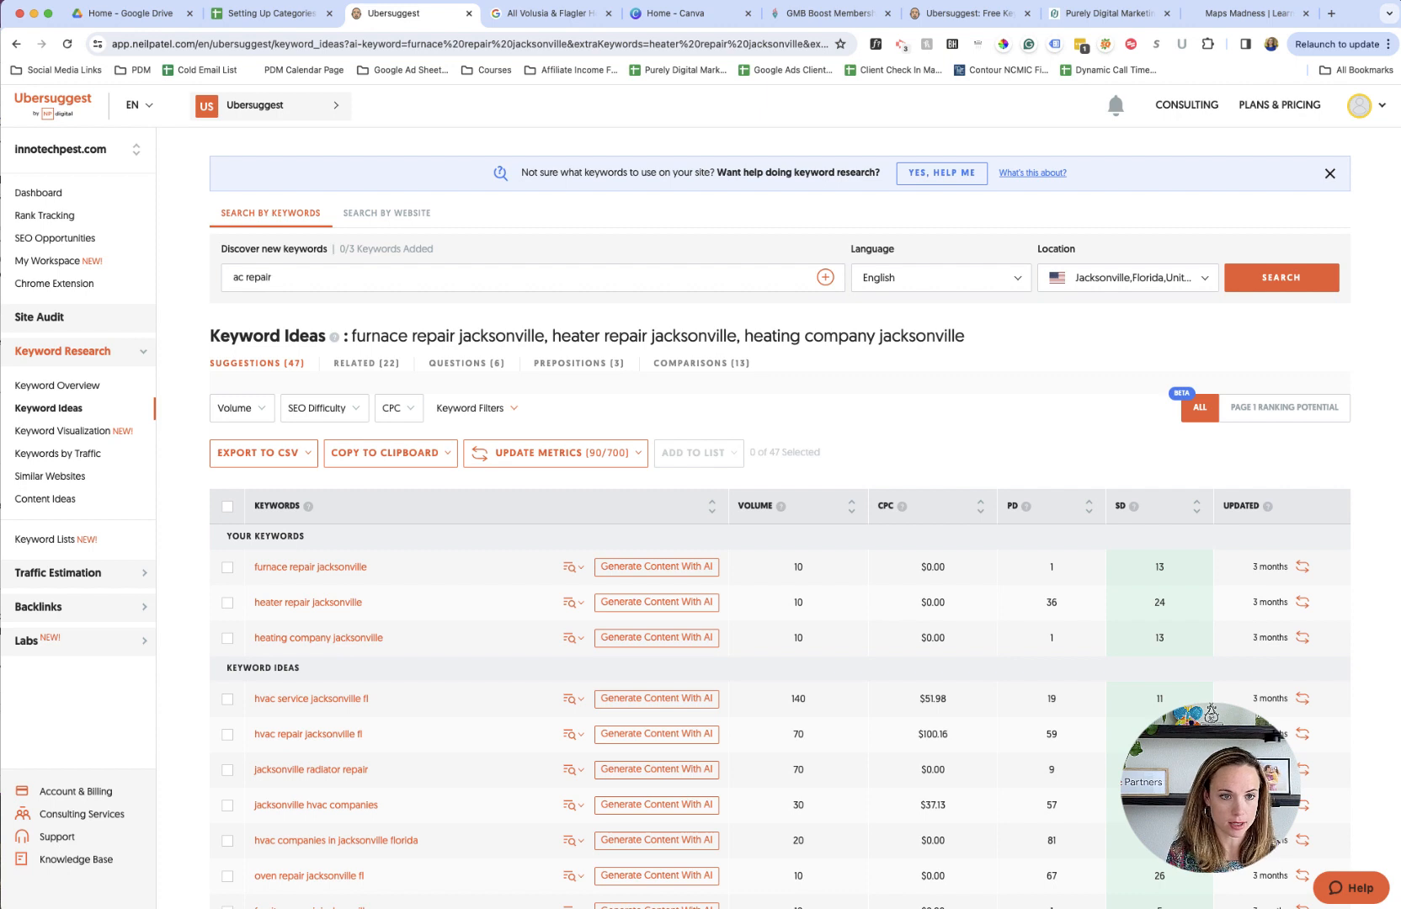
key("Return")
type("hvac c")
key("BackSpace")
type("repair near me")
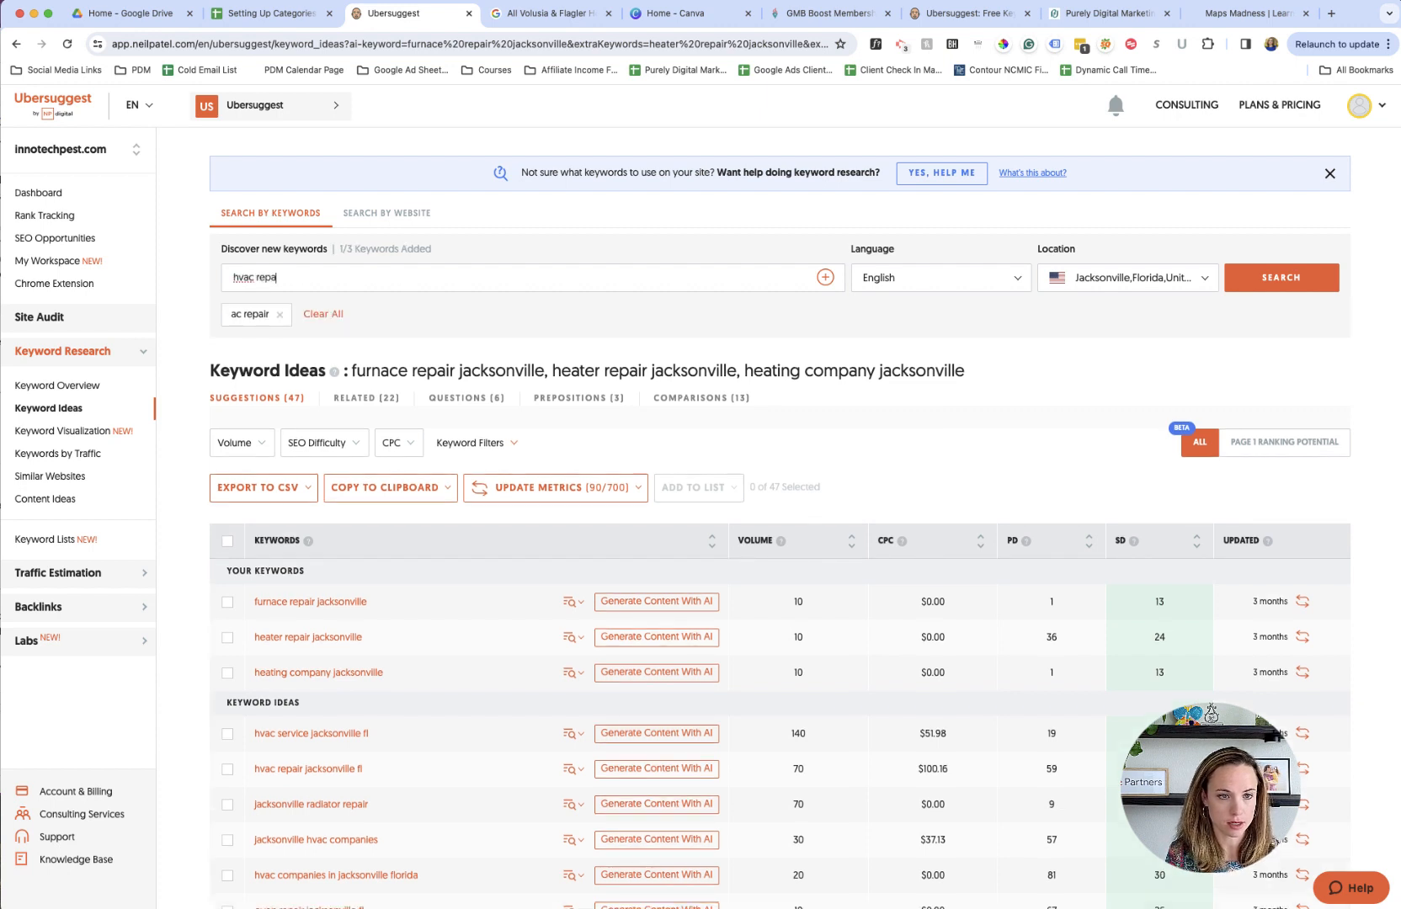
key("Return")
type("ac company jacksv")
key("BackSpace")
type("onville")
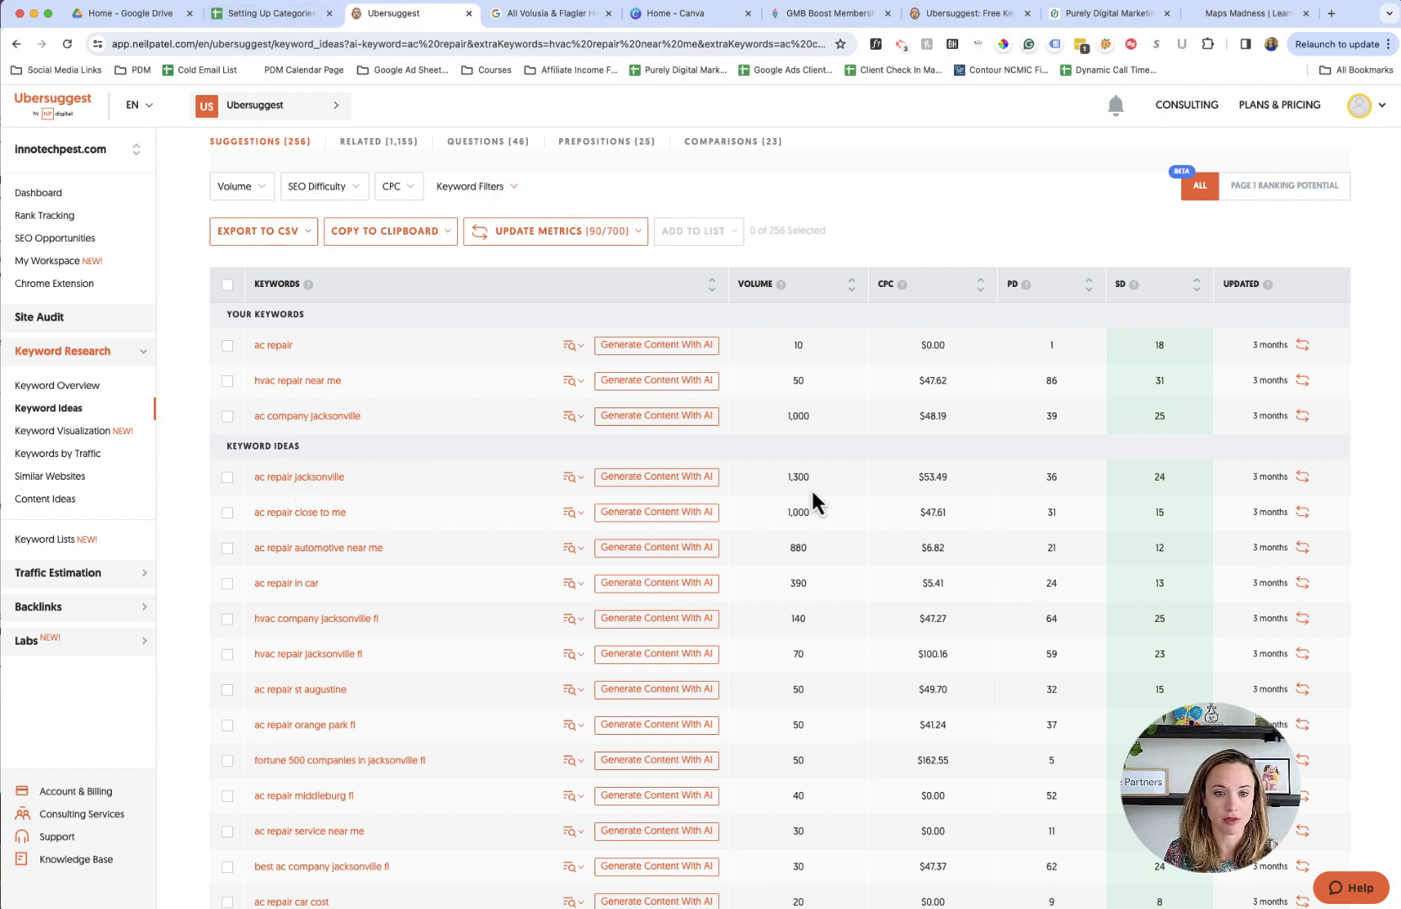
- In the spreadsheet, add "ac repair jacksonville - 1300/month" as a new line in D5, checking the keyword in Ubersuggest
left_click(220, 16)
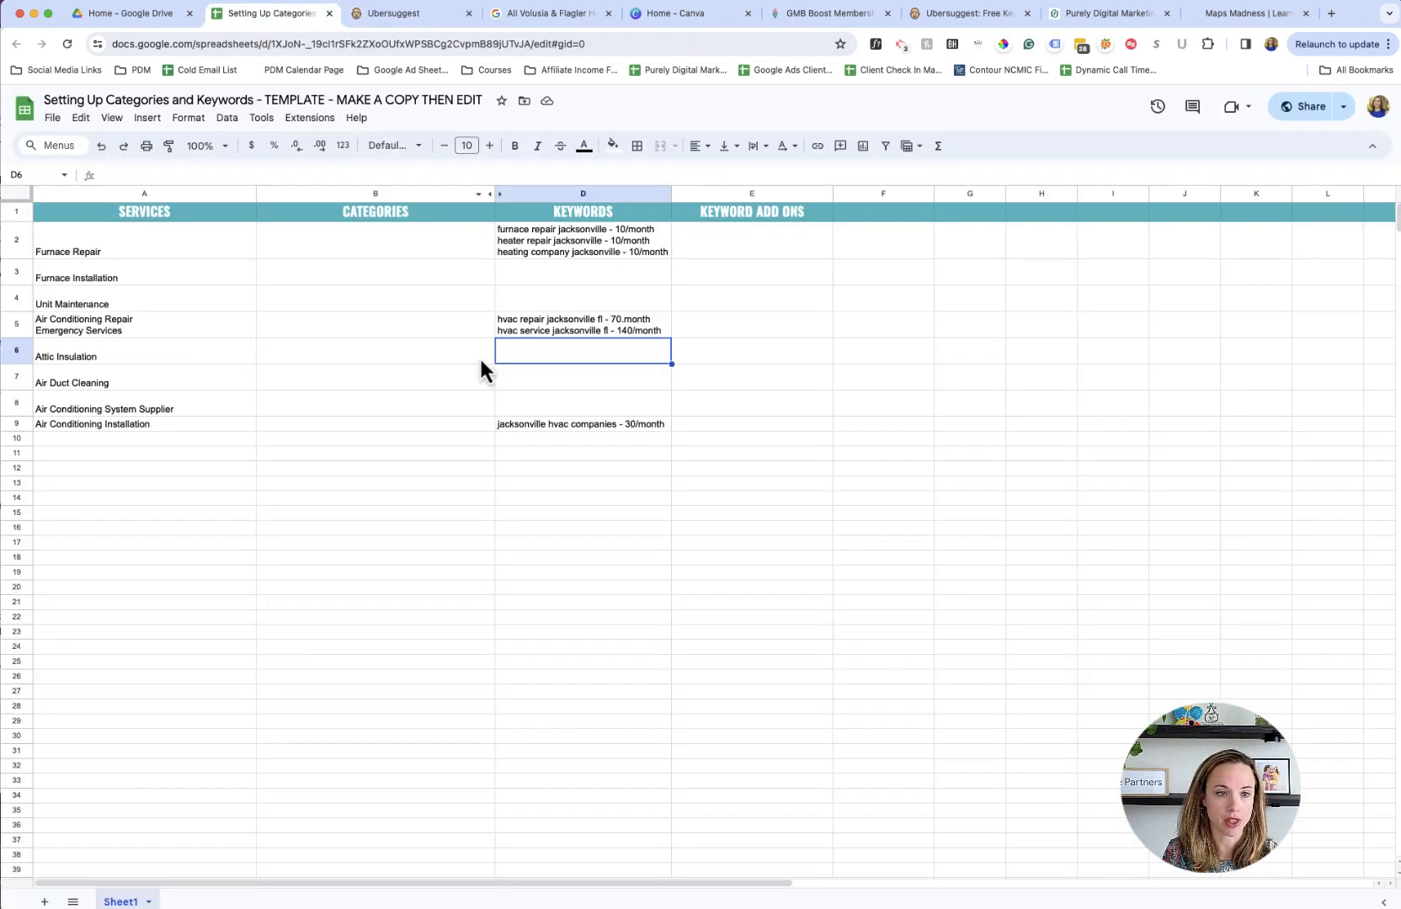
left_click(616, 330)
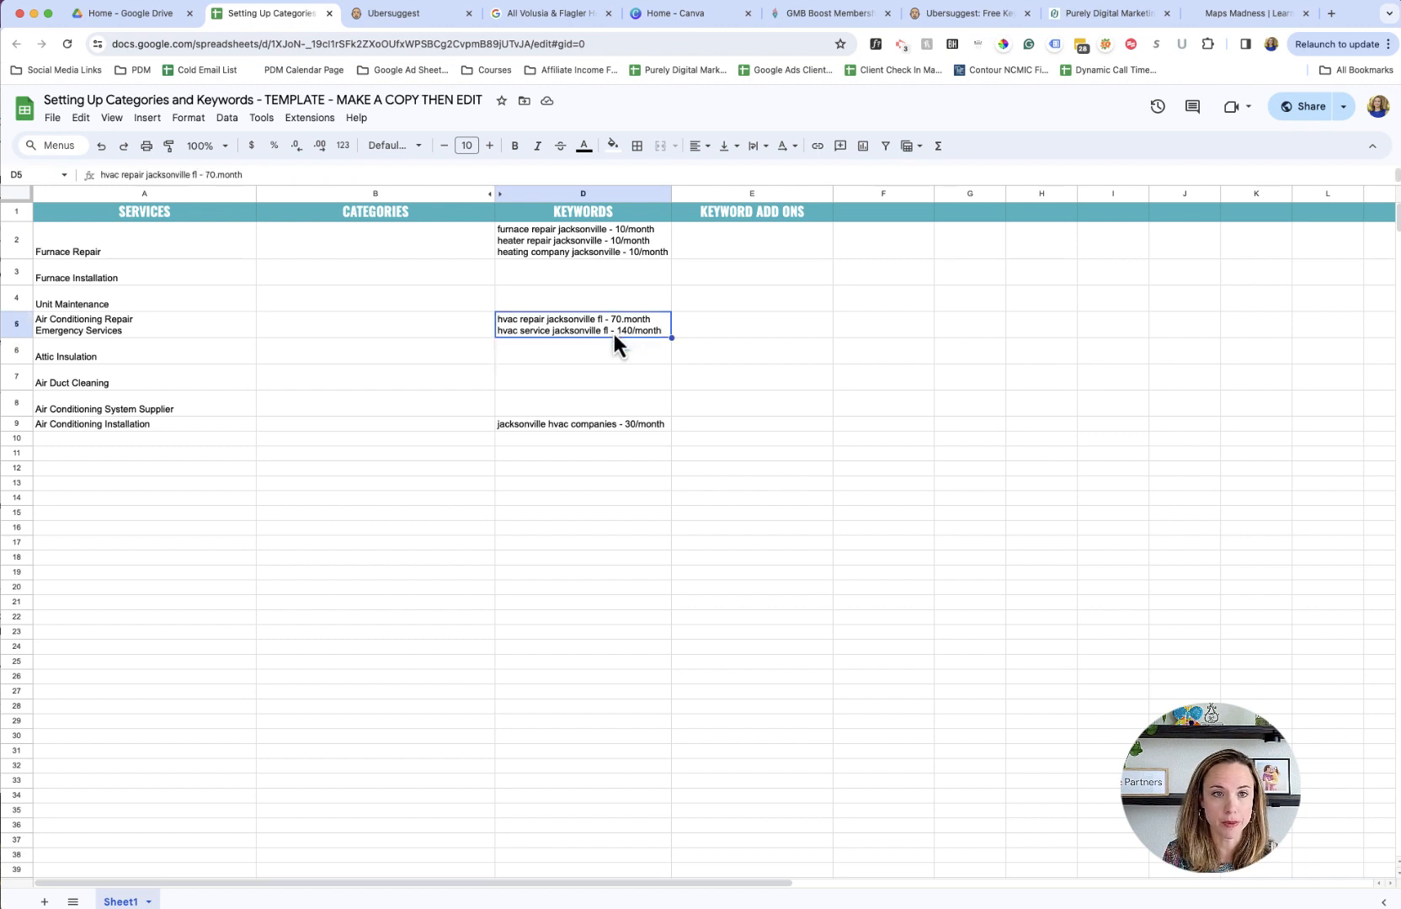
double_click(663, 330)
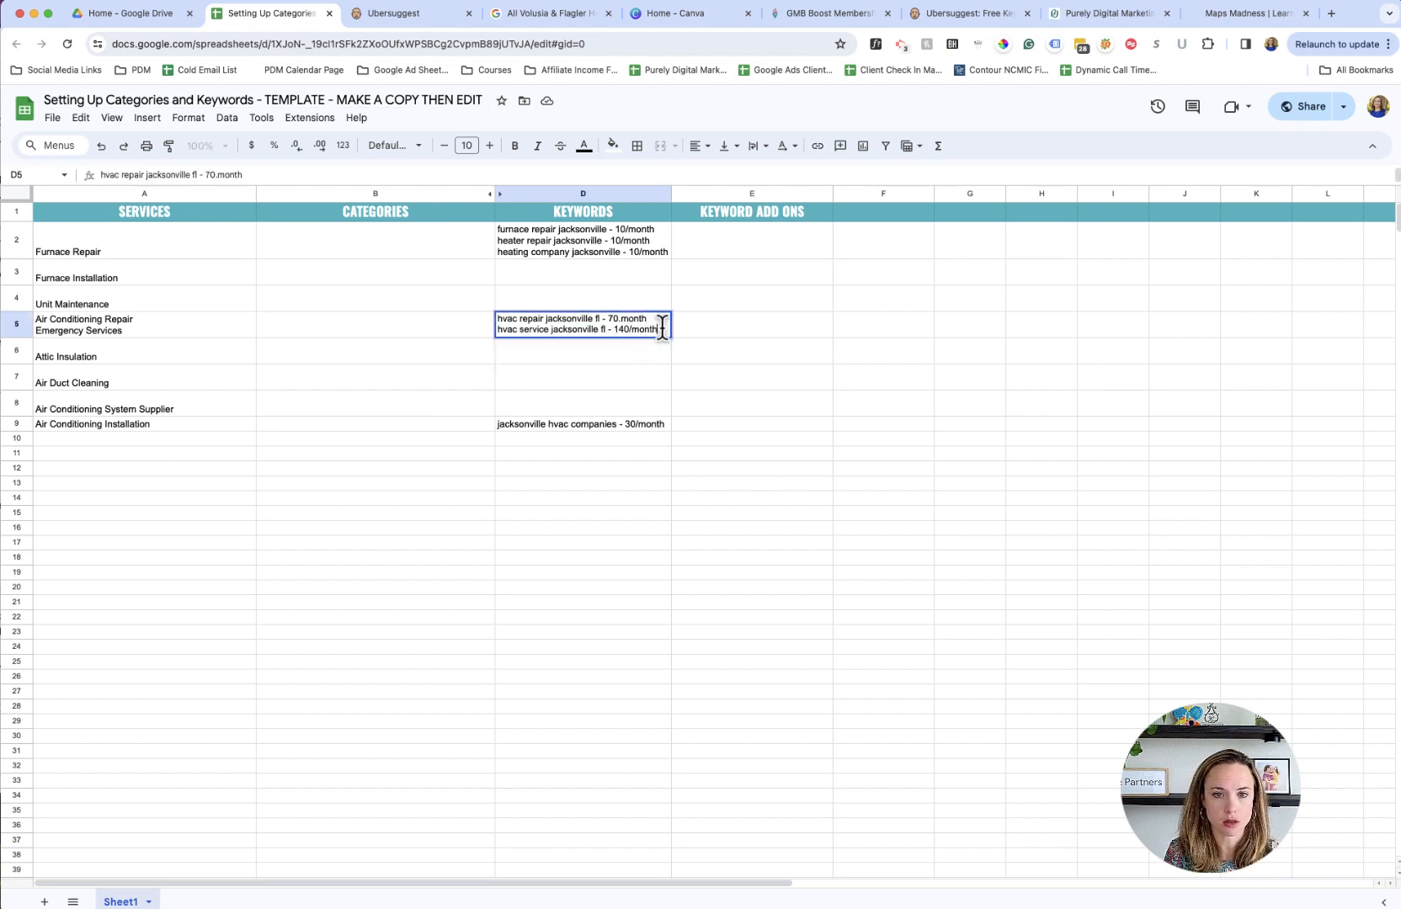
key("alt+Return")
type("ac")
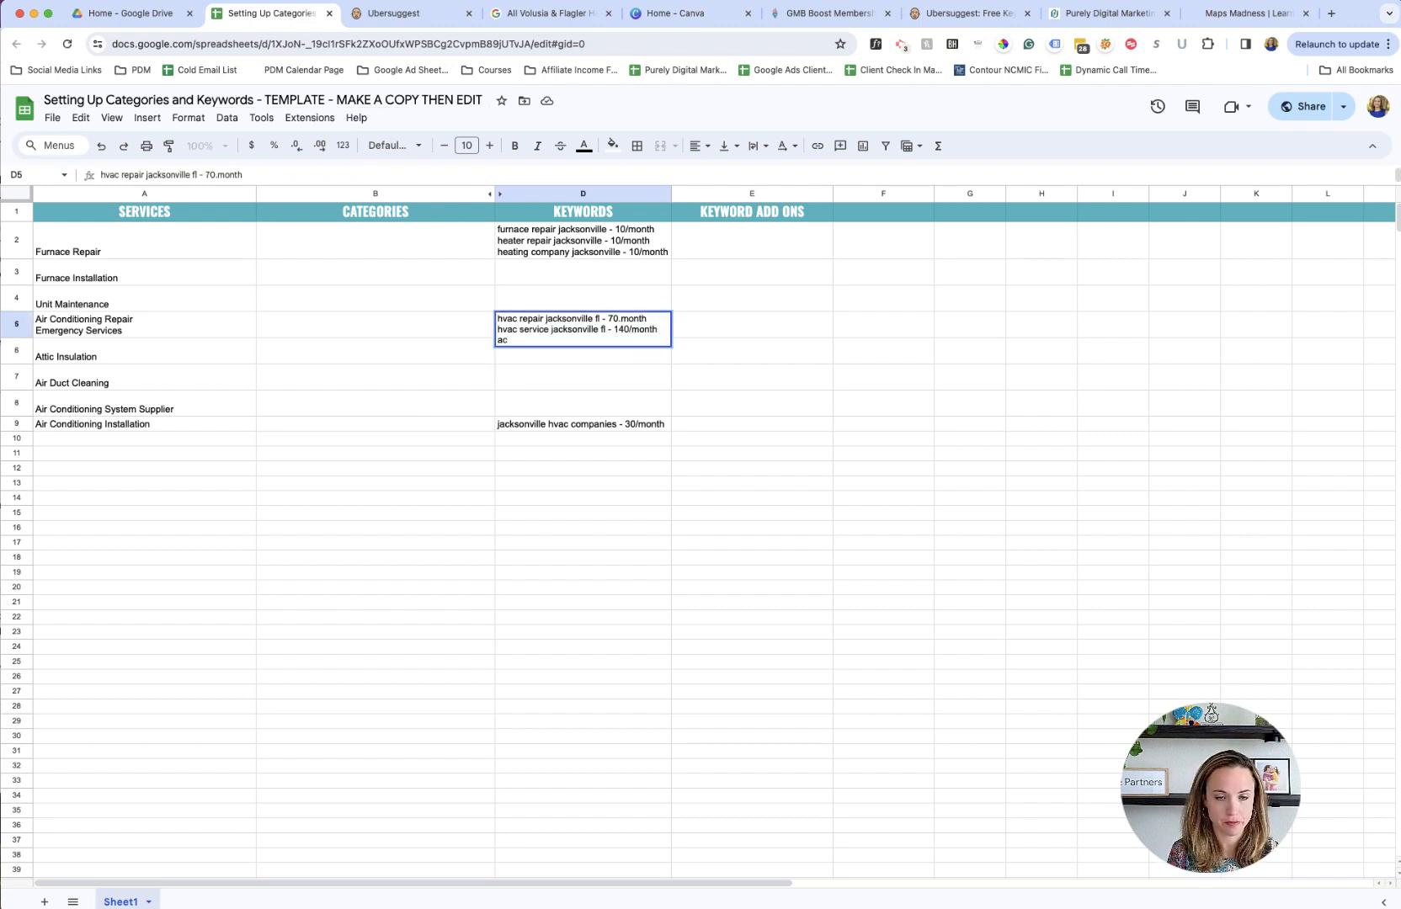
left_click(361, 15)
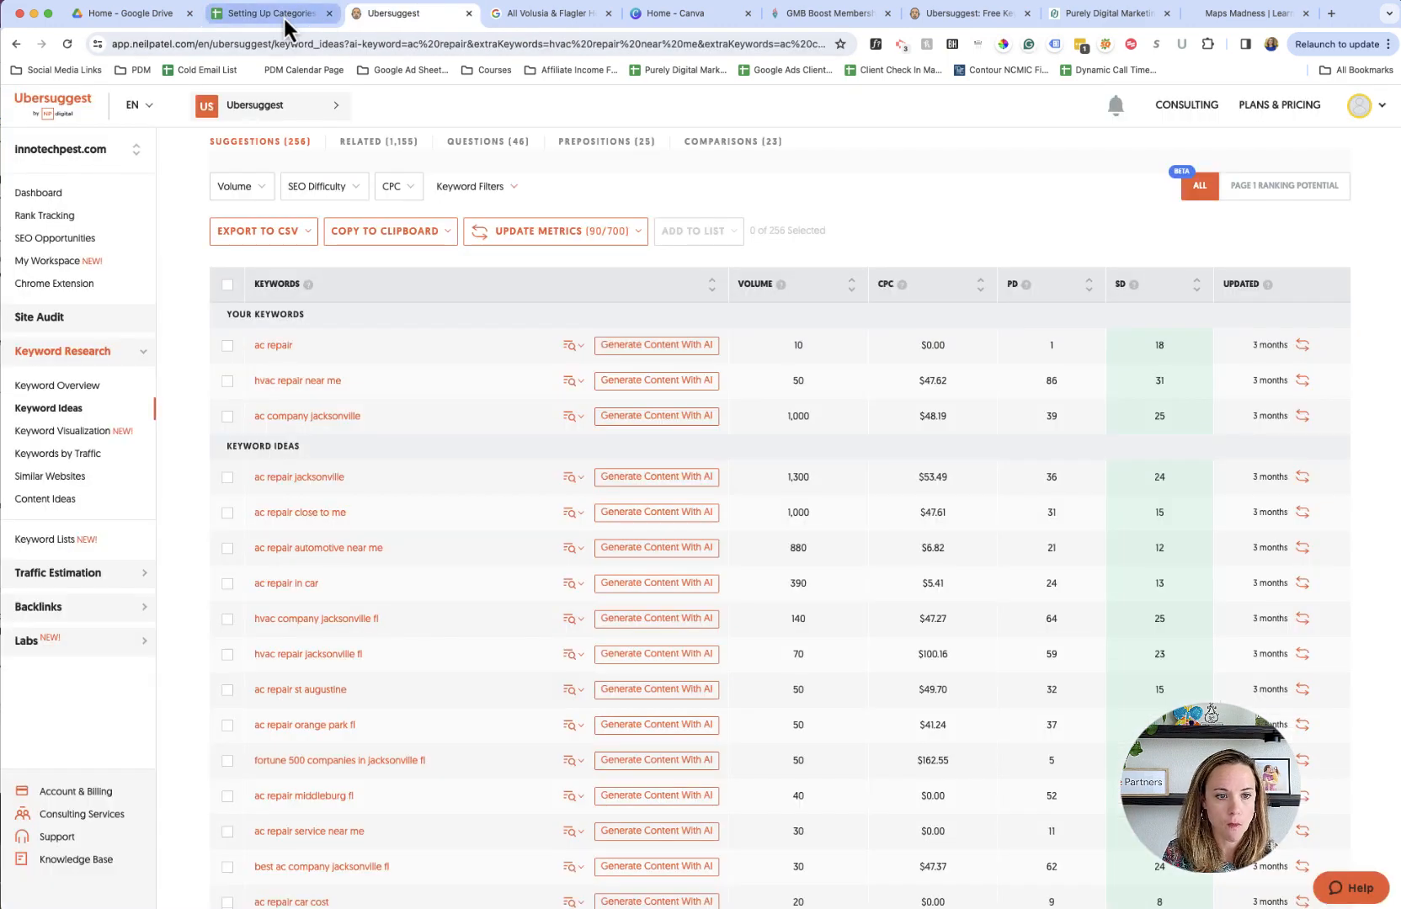
left_click(282, 15)
type("rep")
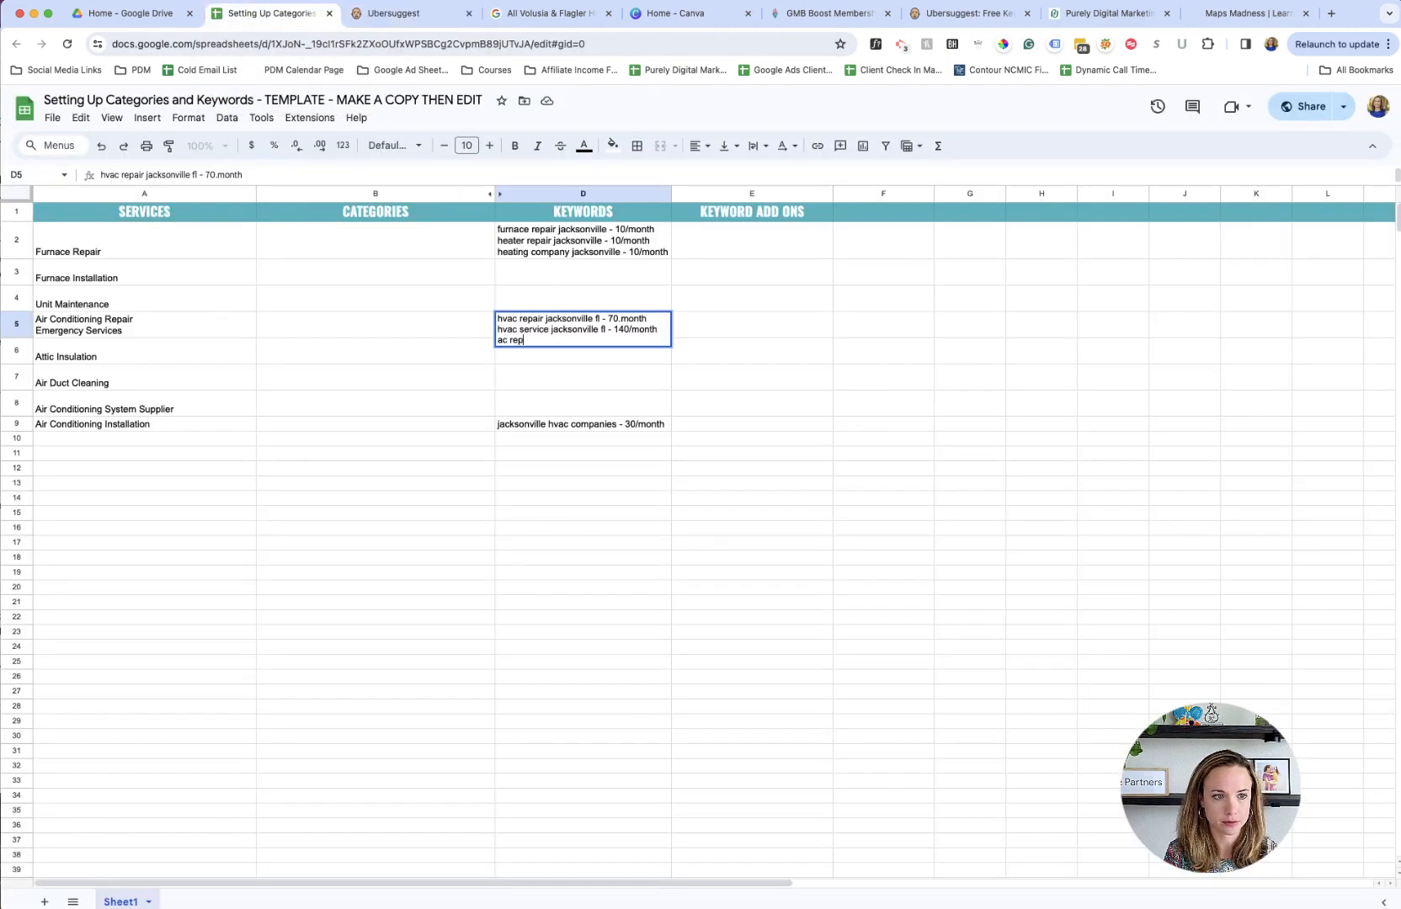
type("air jacks")
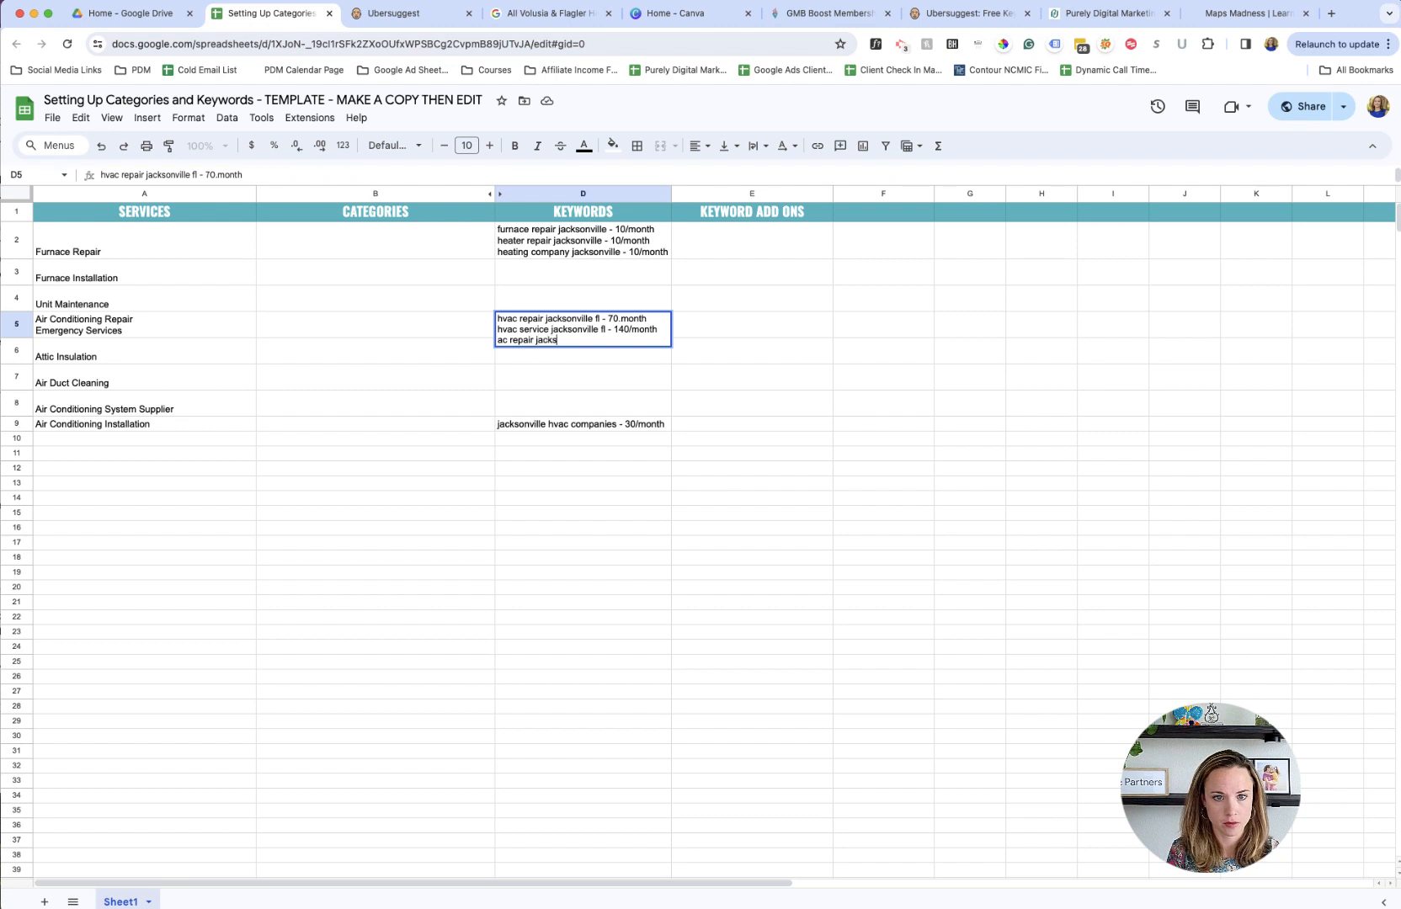
type("onvill")
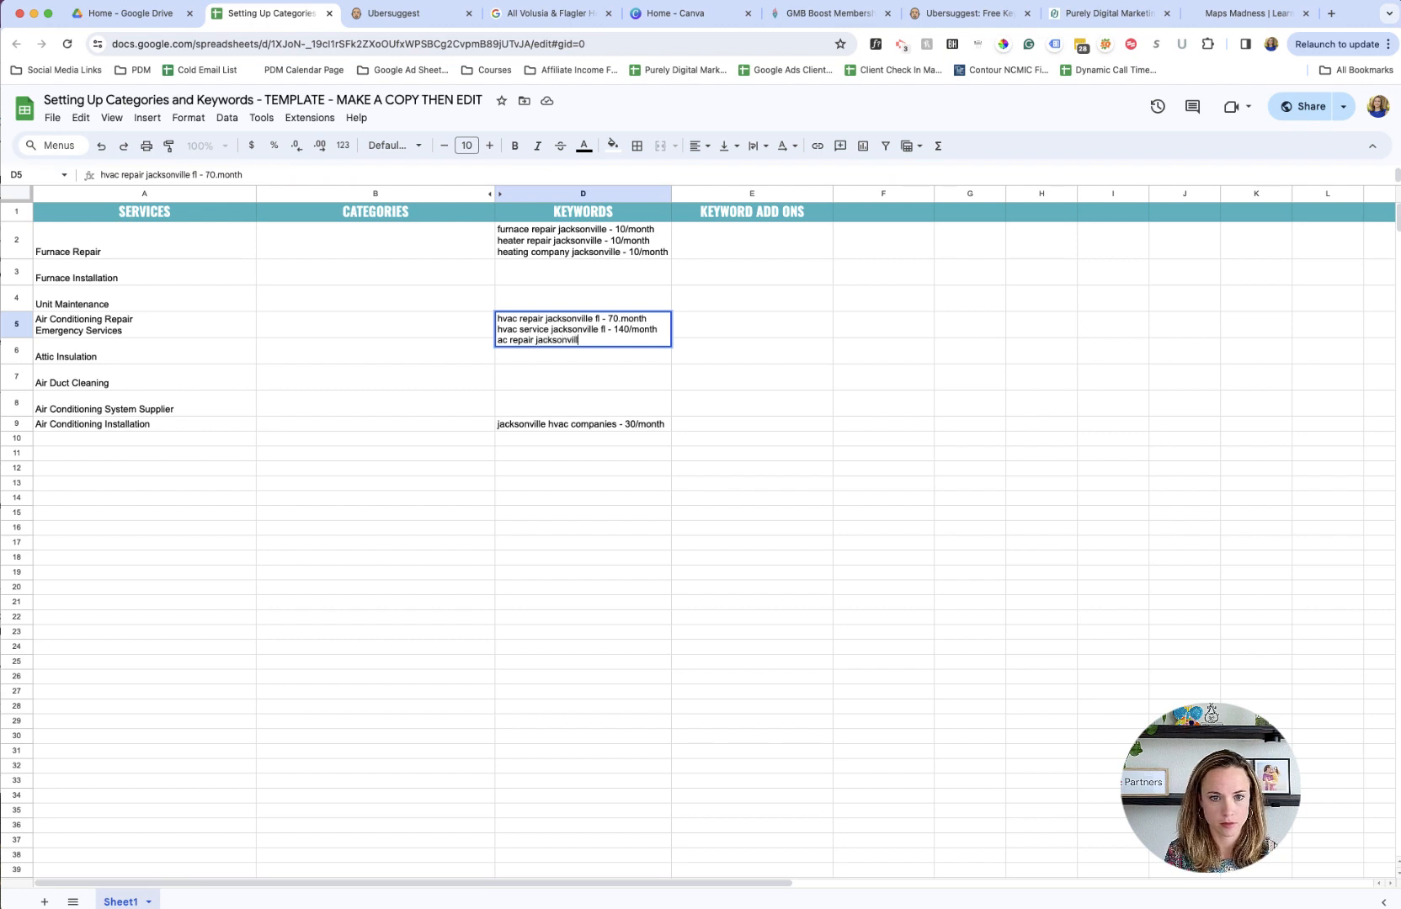
type("e - 1300/")
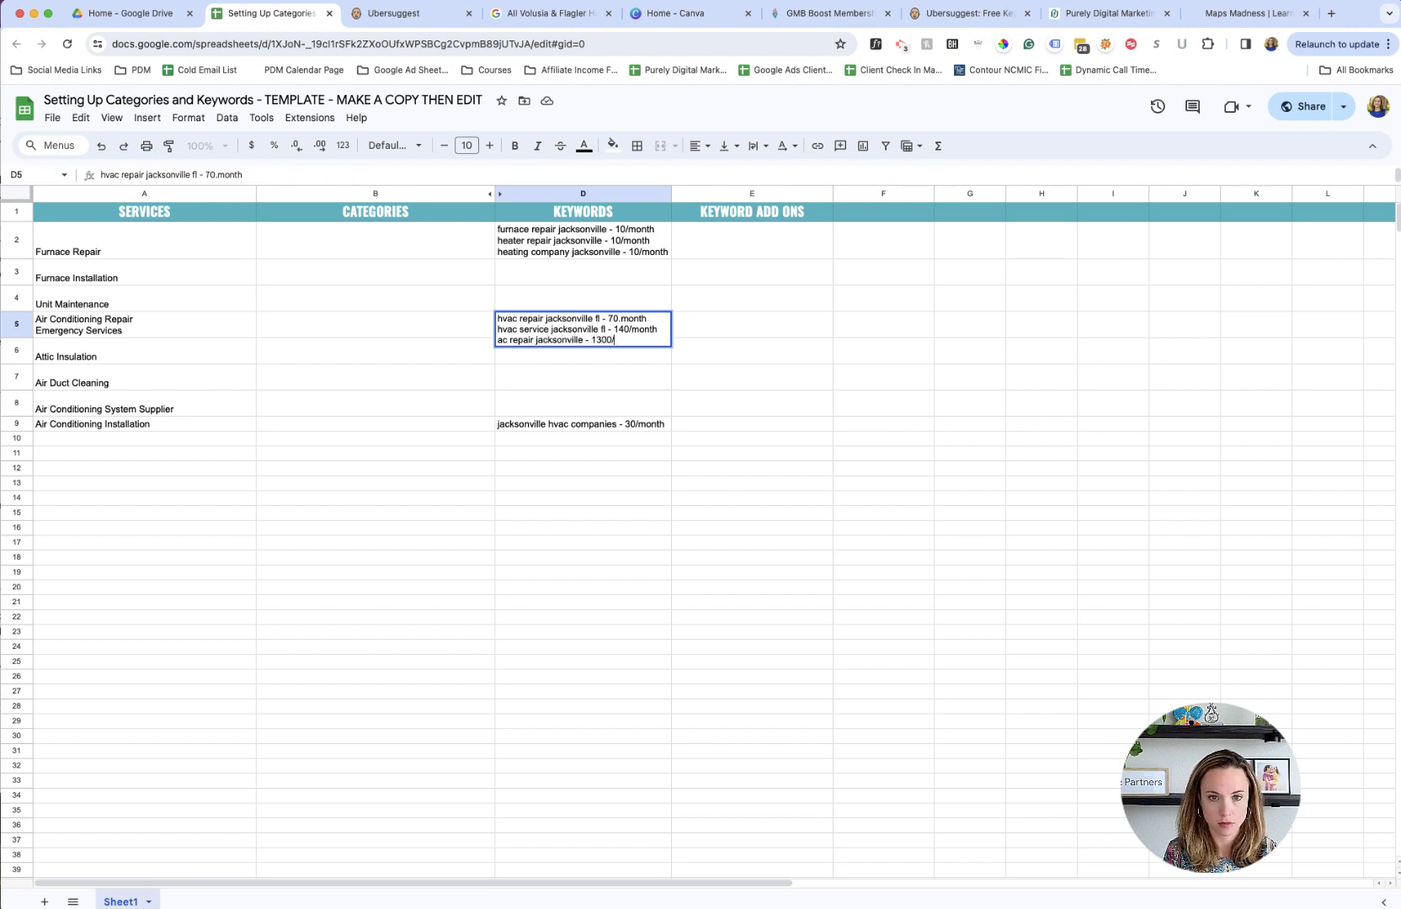
type("month")
key("Return")
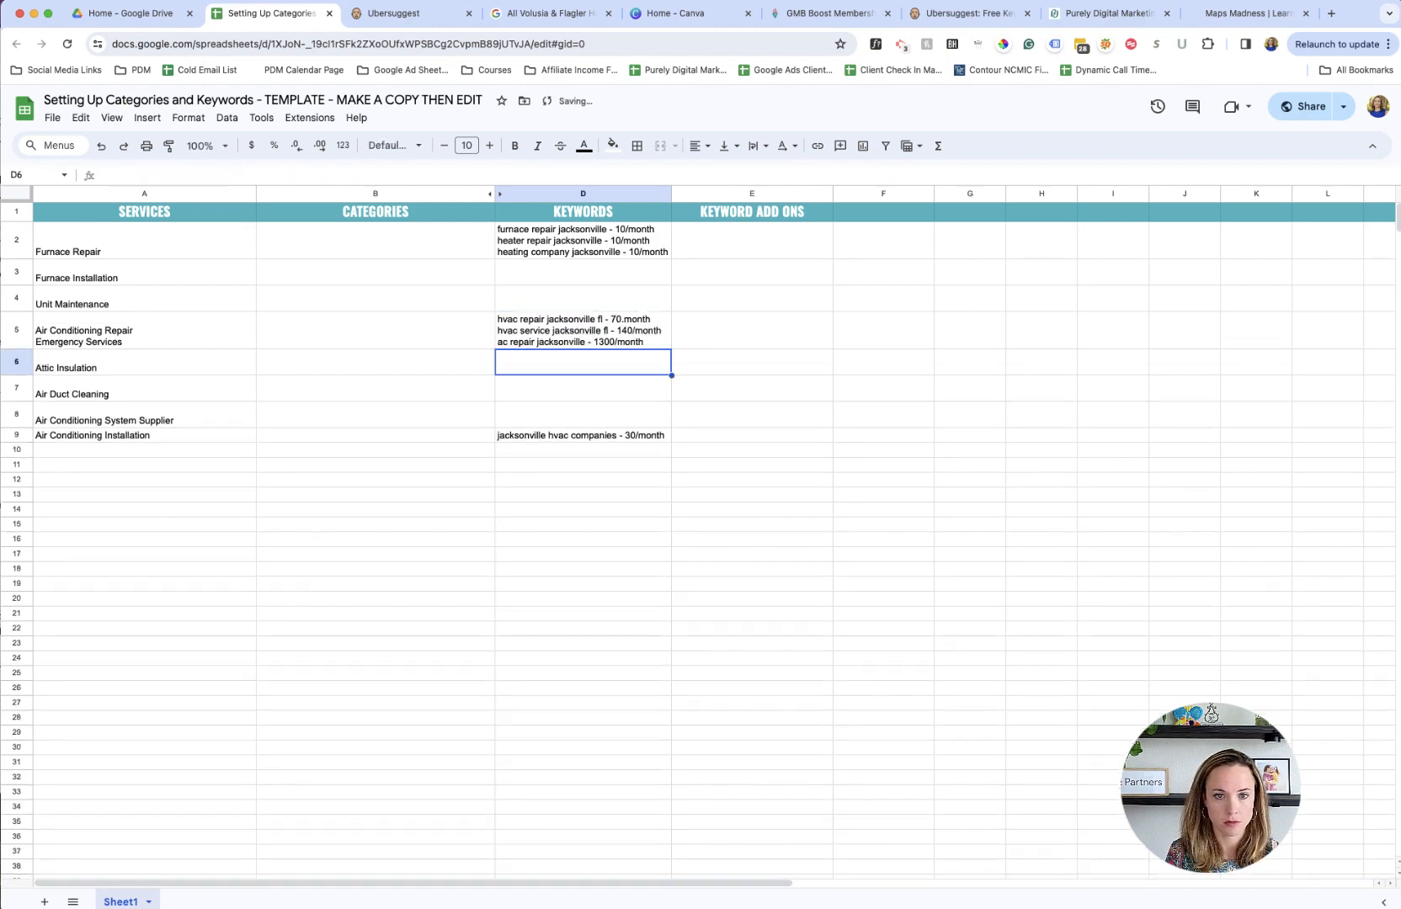
- Check the AC company keyword in Ubersuggest and add "ac company jacksonville - 1,000/month" as a new line in the spreadsheet's D5
left_click(364, 15)
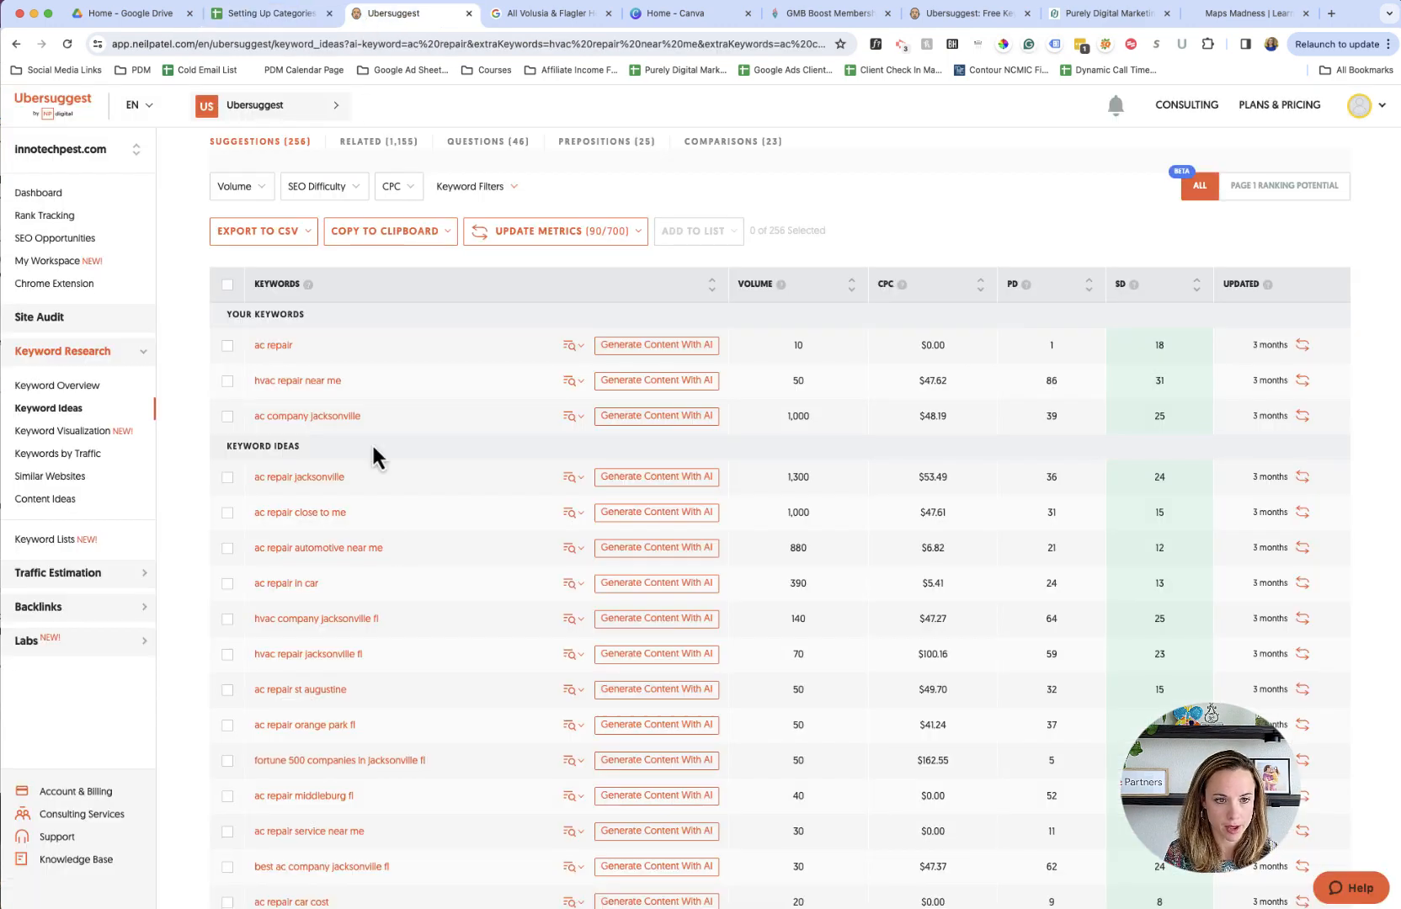
left_click(254, 14)
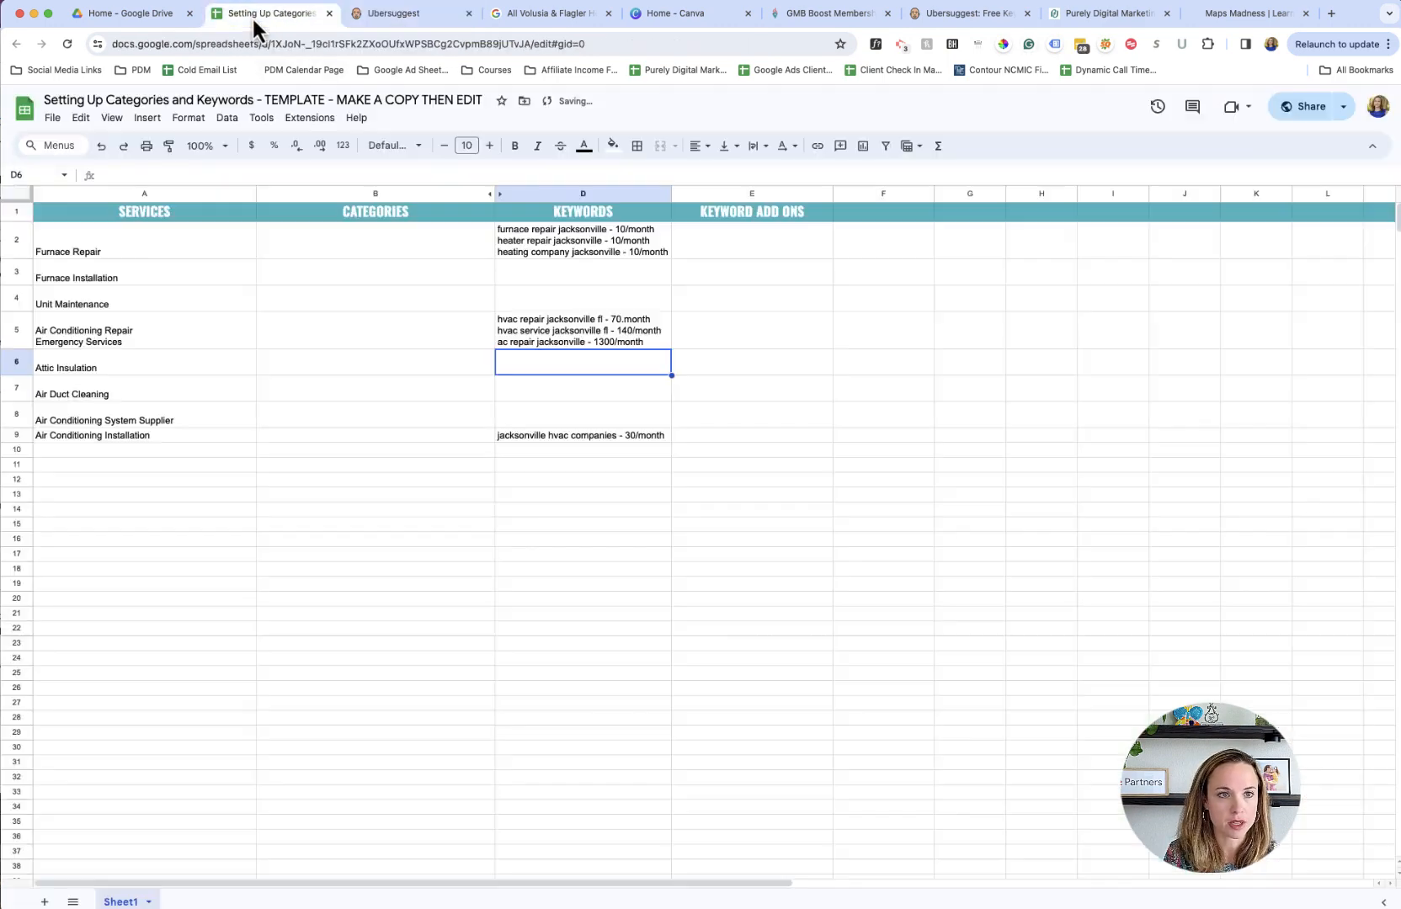
left_click(584, 440)
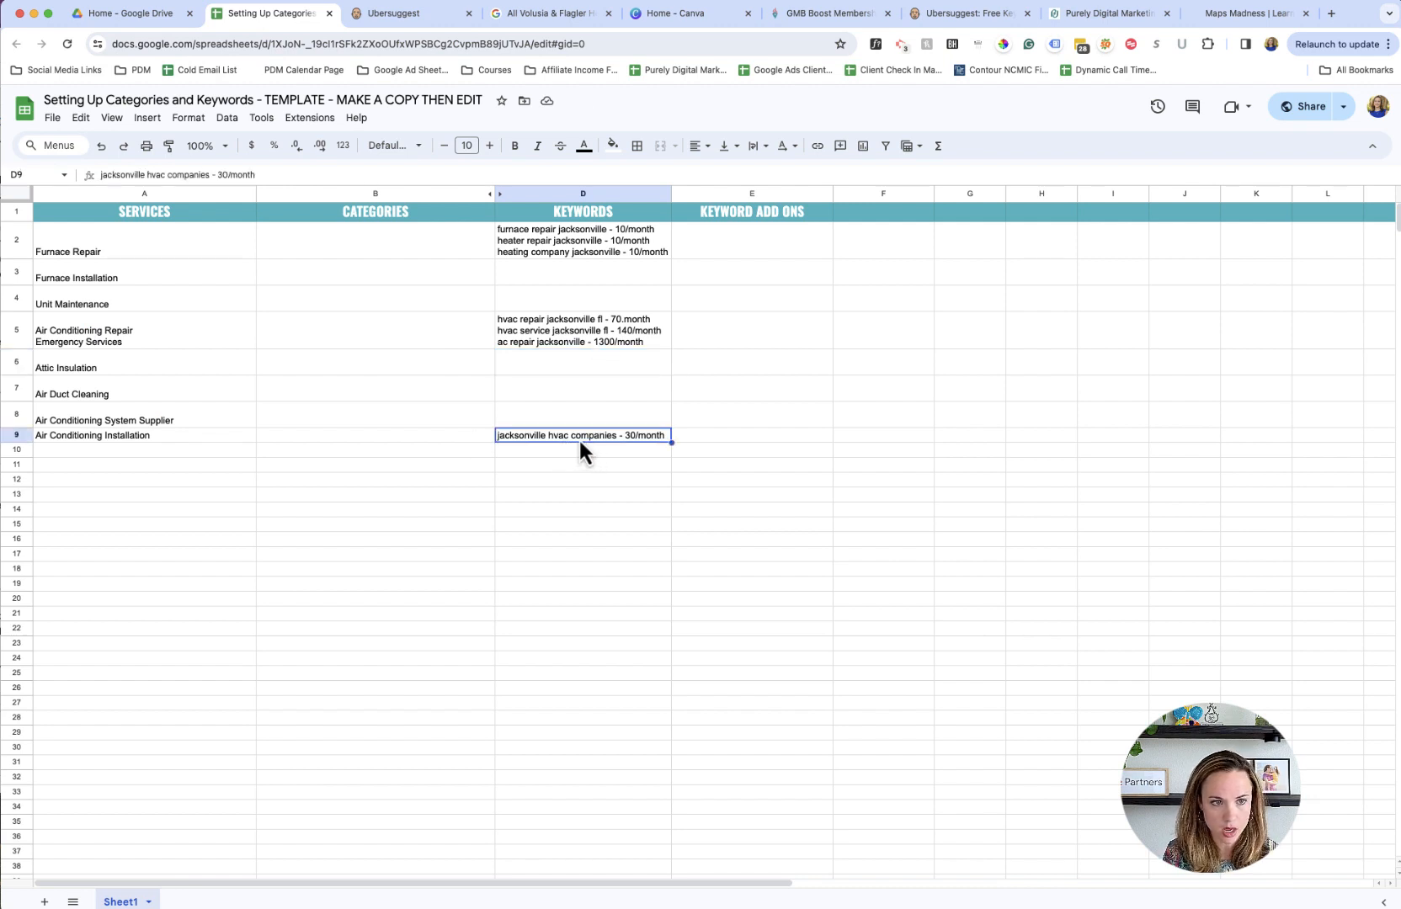
left_click(587, 344)
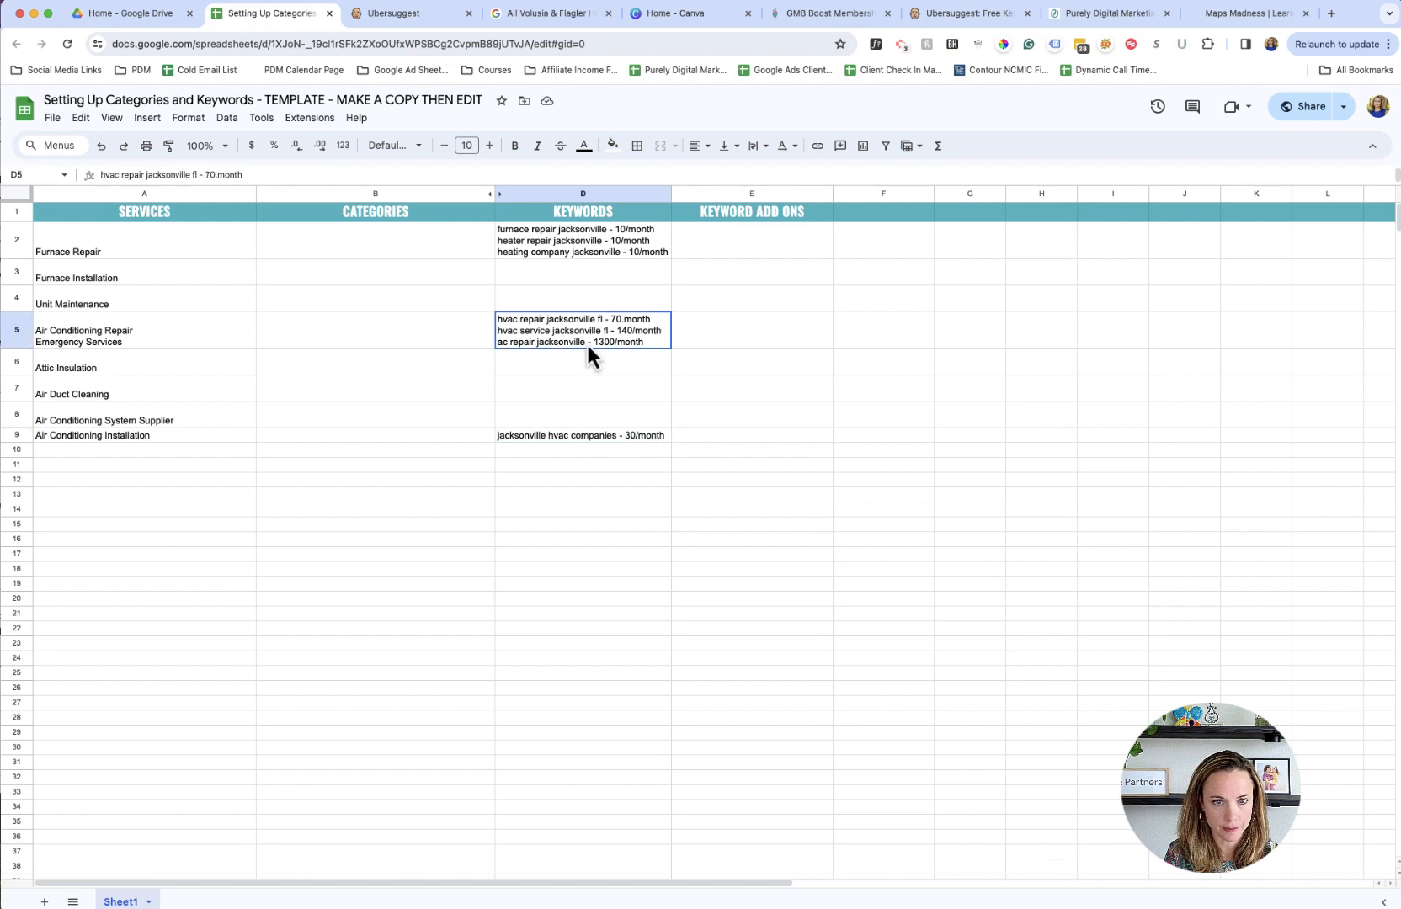
double_click(653, 343)
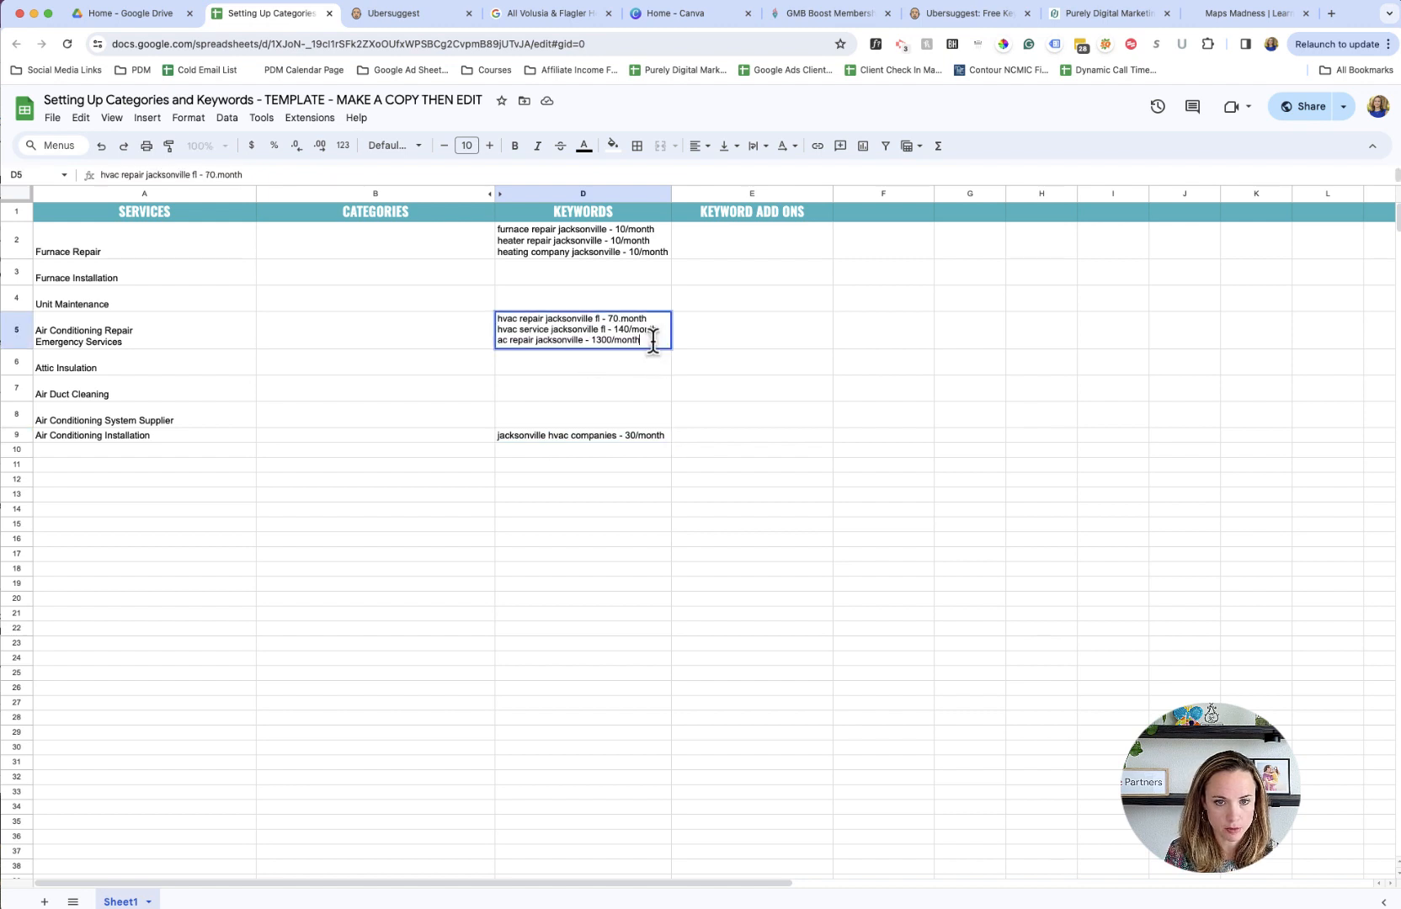
key("alt+Return")
type("ac compa")
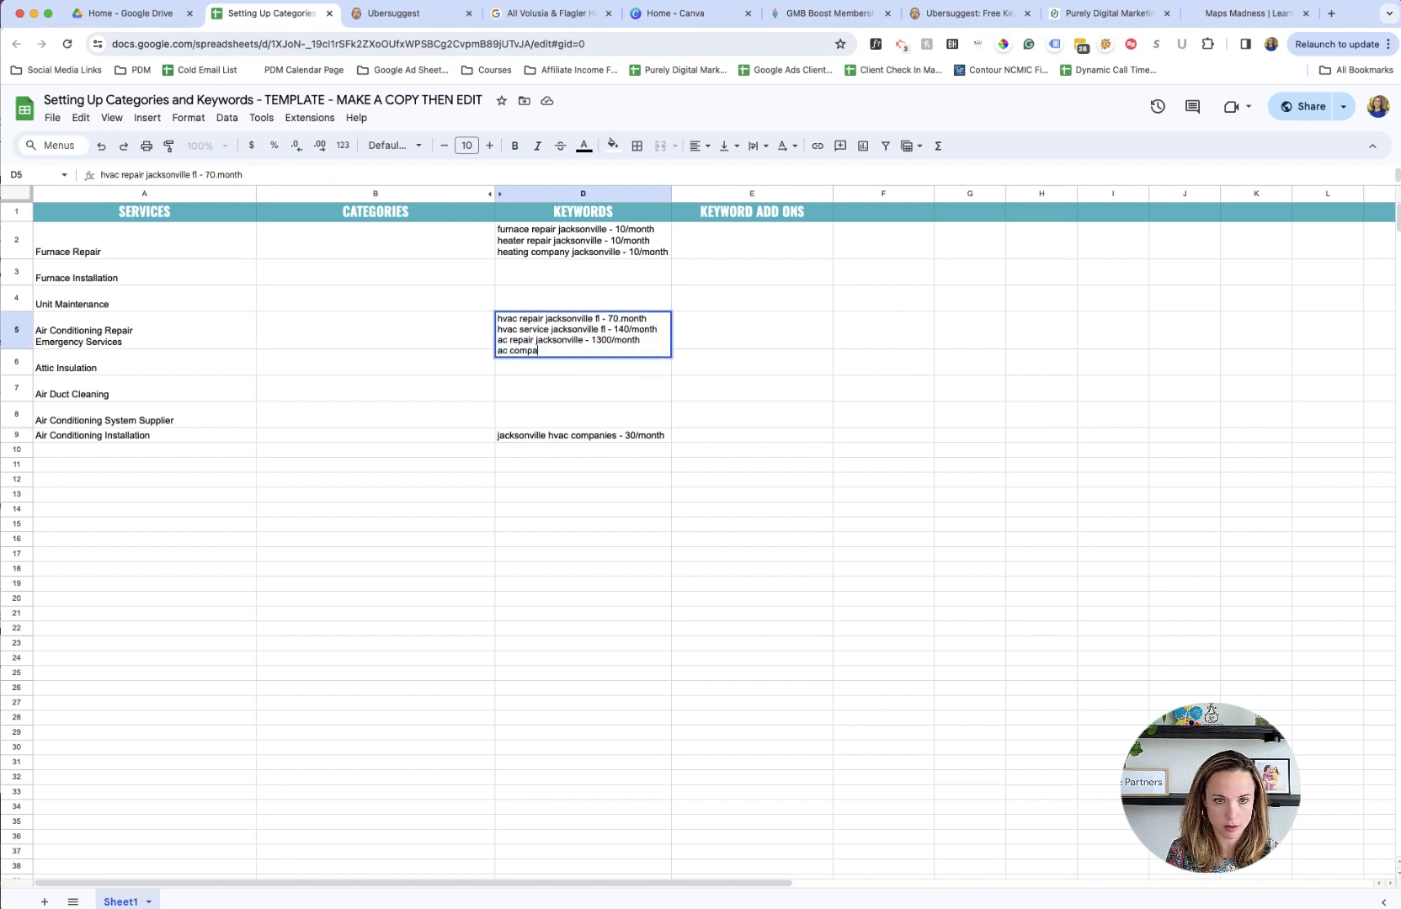
type("ny jacks")
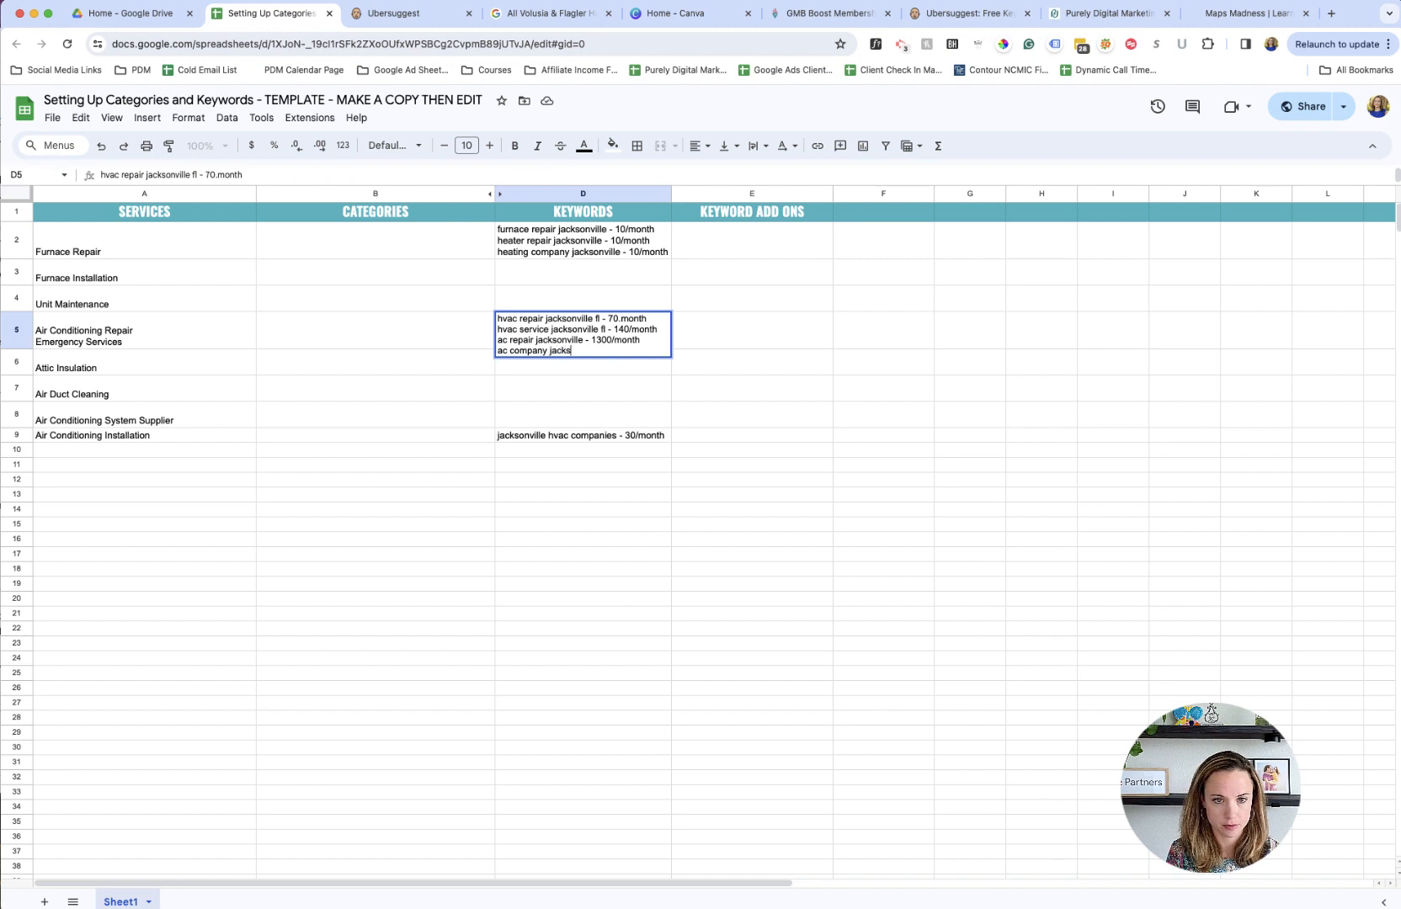
type("onville - 1")
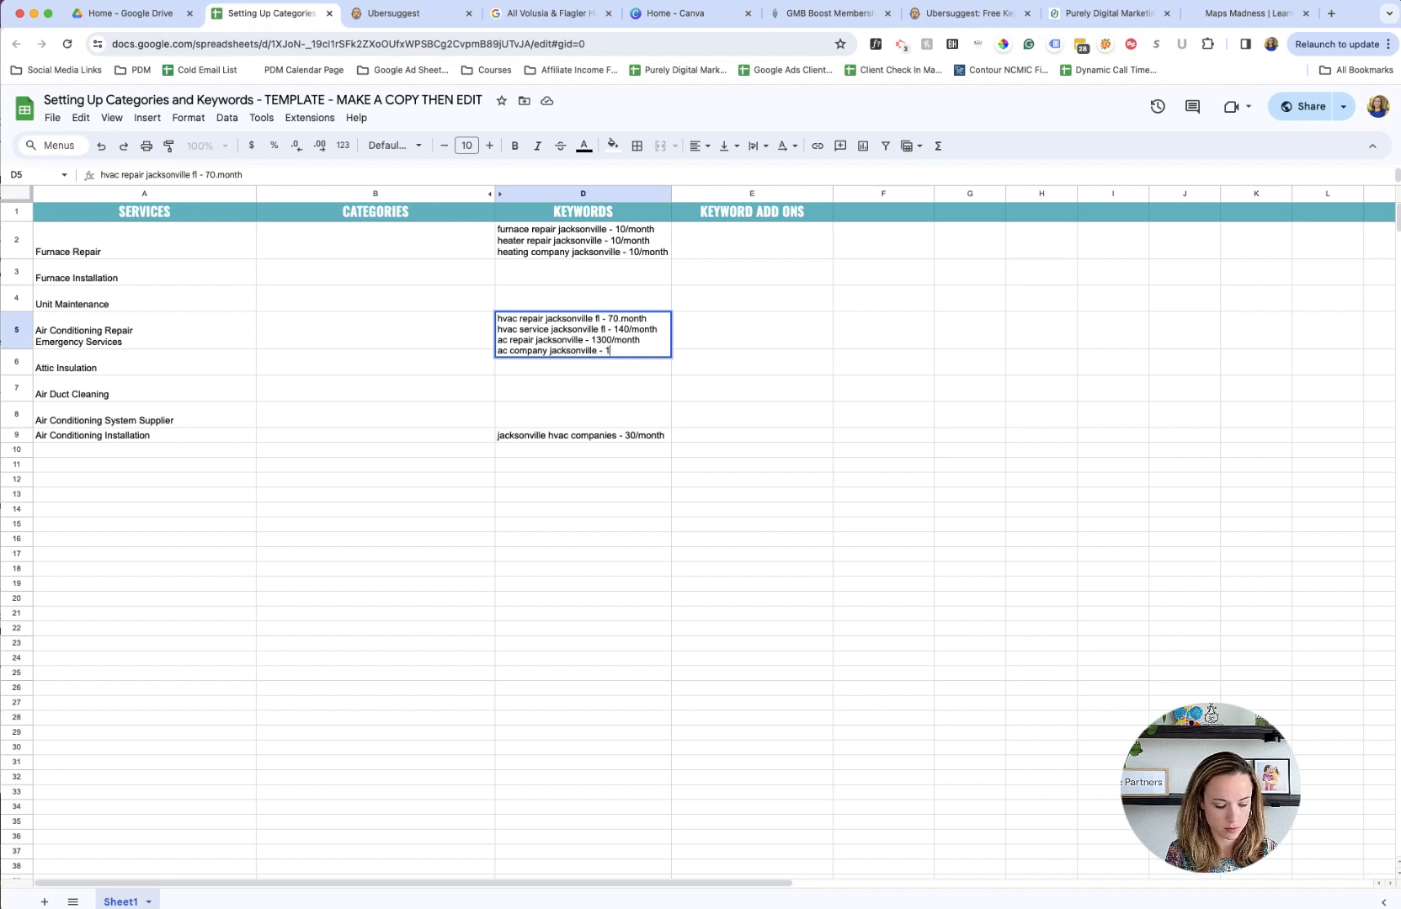
type(",000/month")
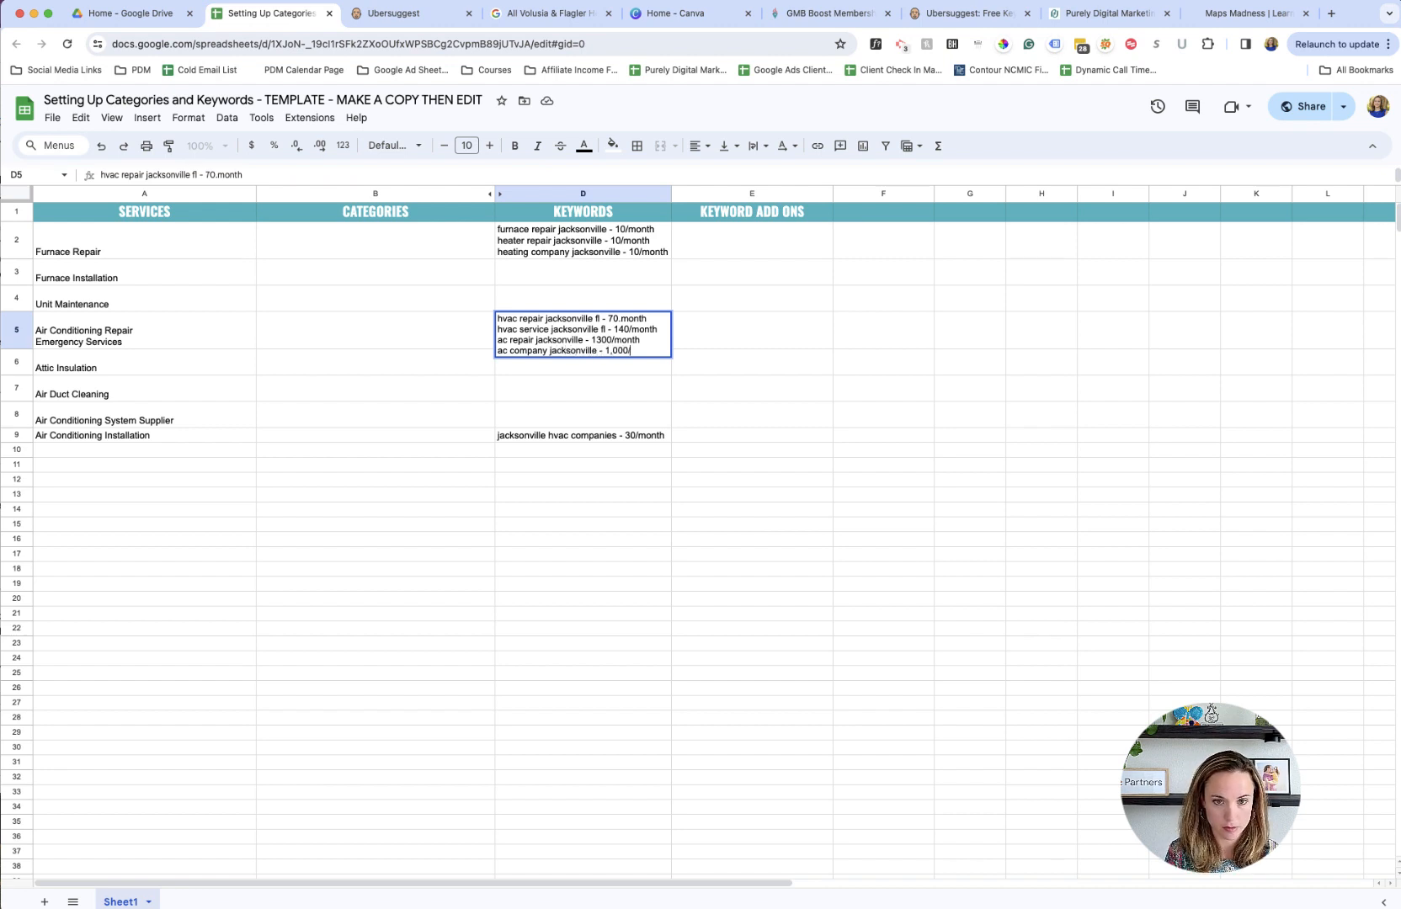
key("Return")
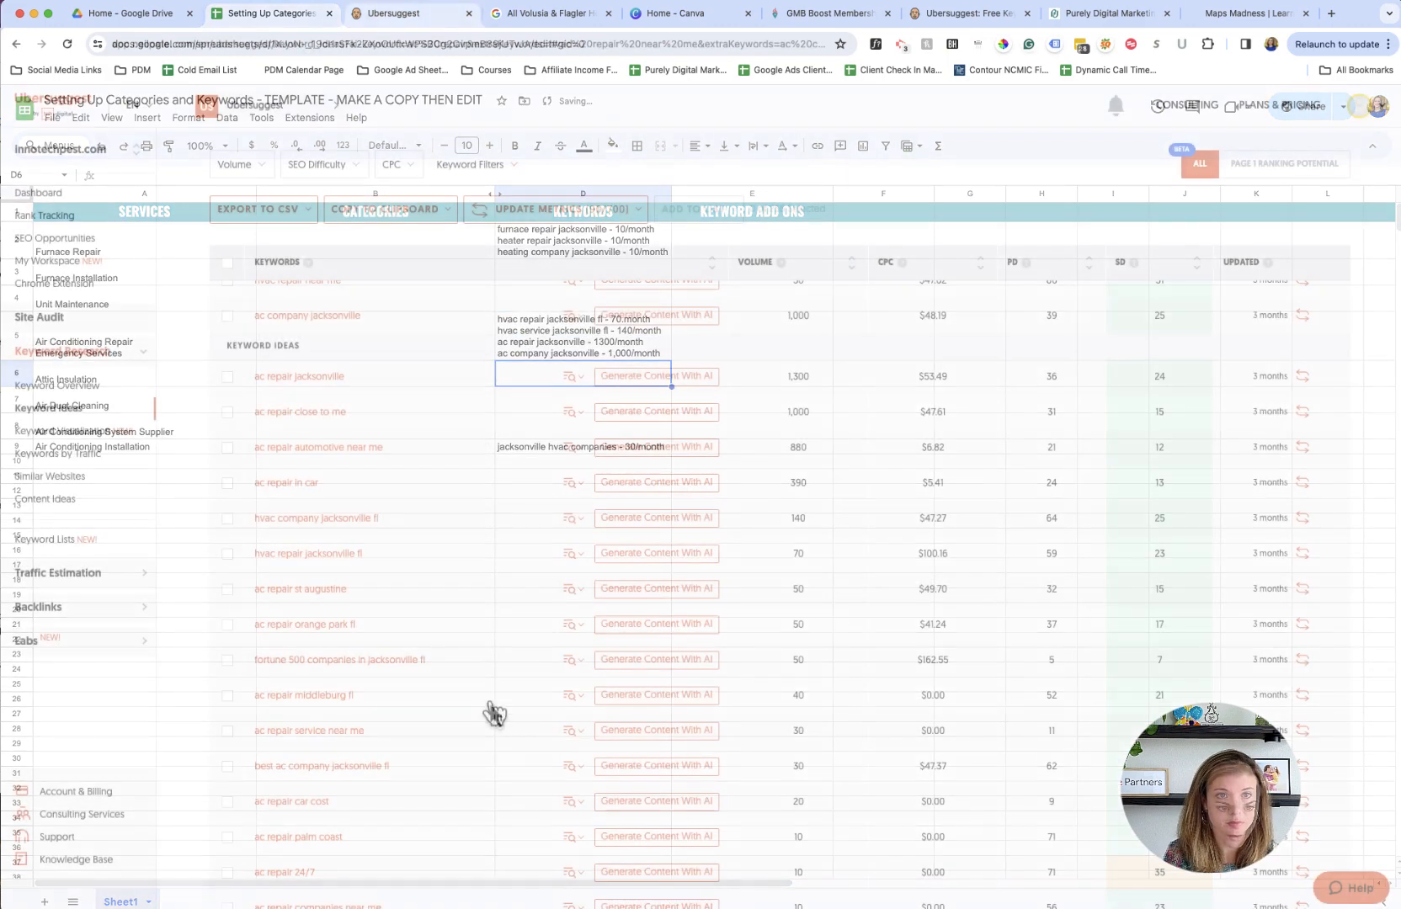
- Review the AC keyword ideas and their search volumes in Ubersuggest for further keywords worth recording
scroll(485, 709, "up", 1)
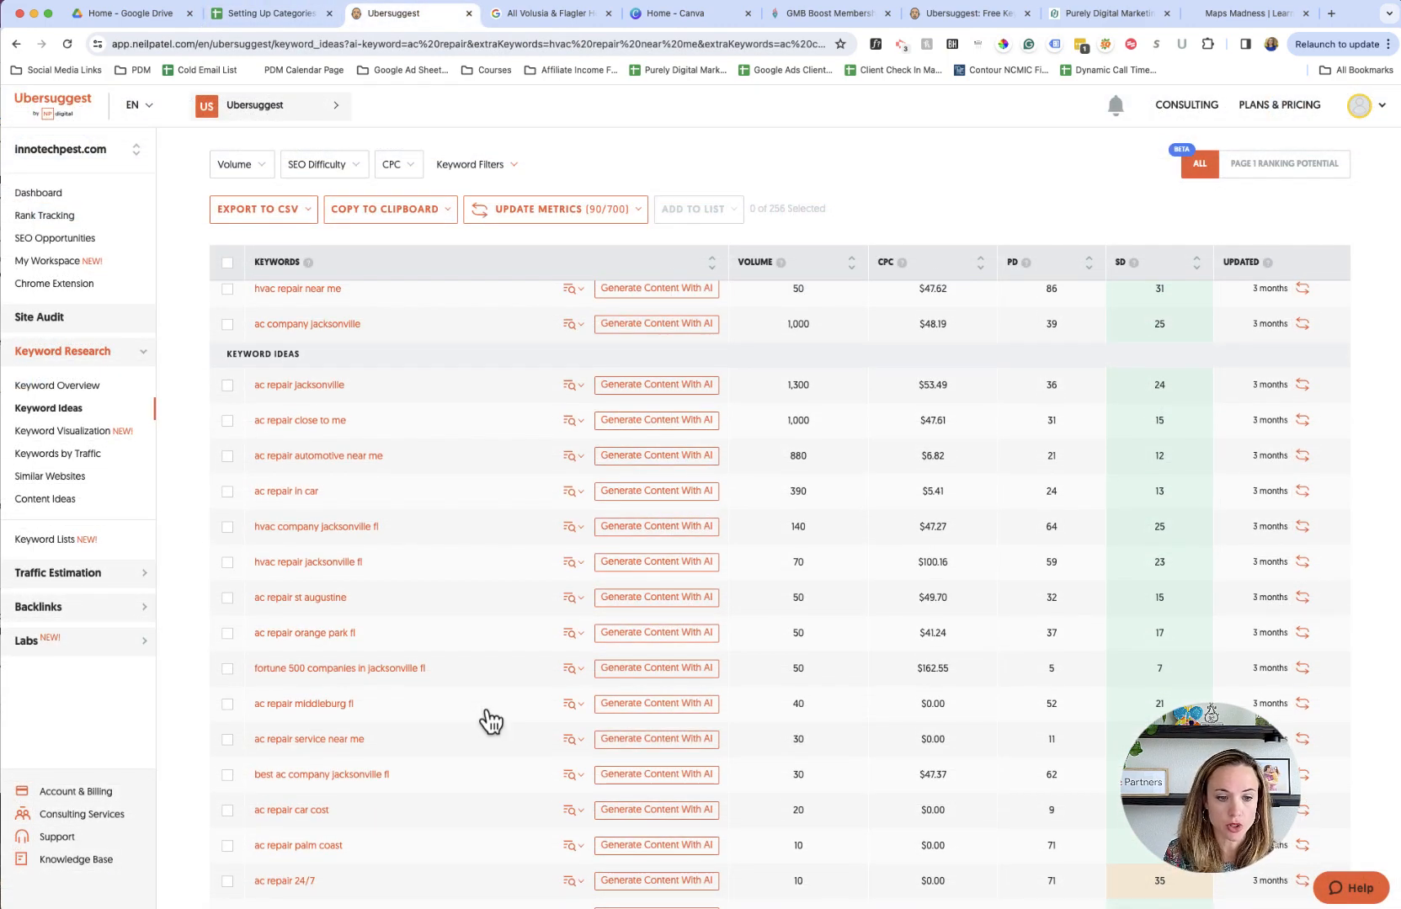
scroll(492, 725, "down", 2)
scroll(487, 731, "up", 5)
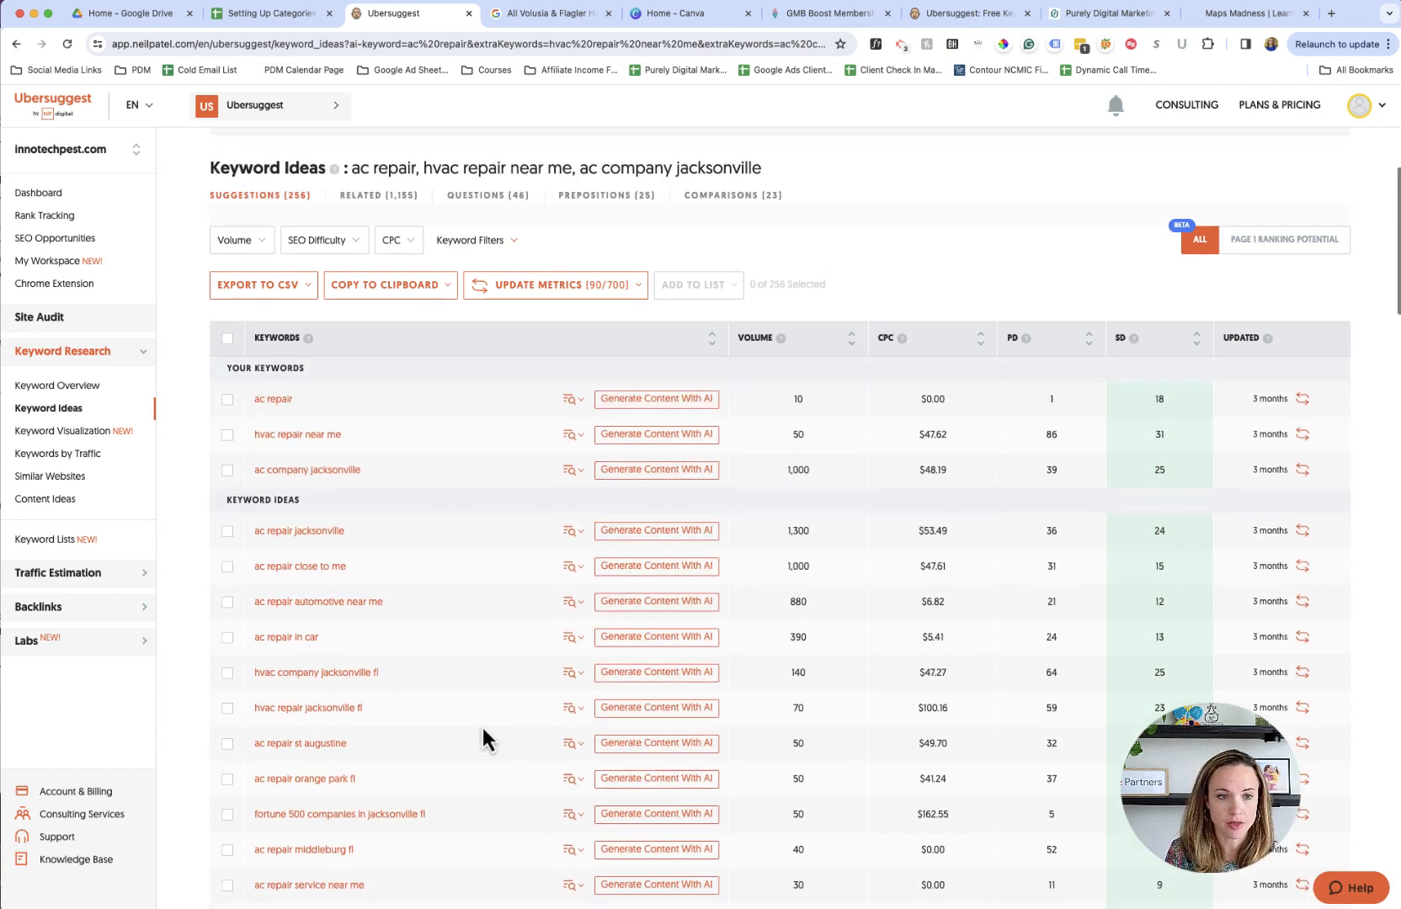
scroll(415, 520, "down", 3)
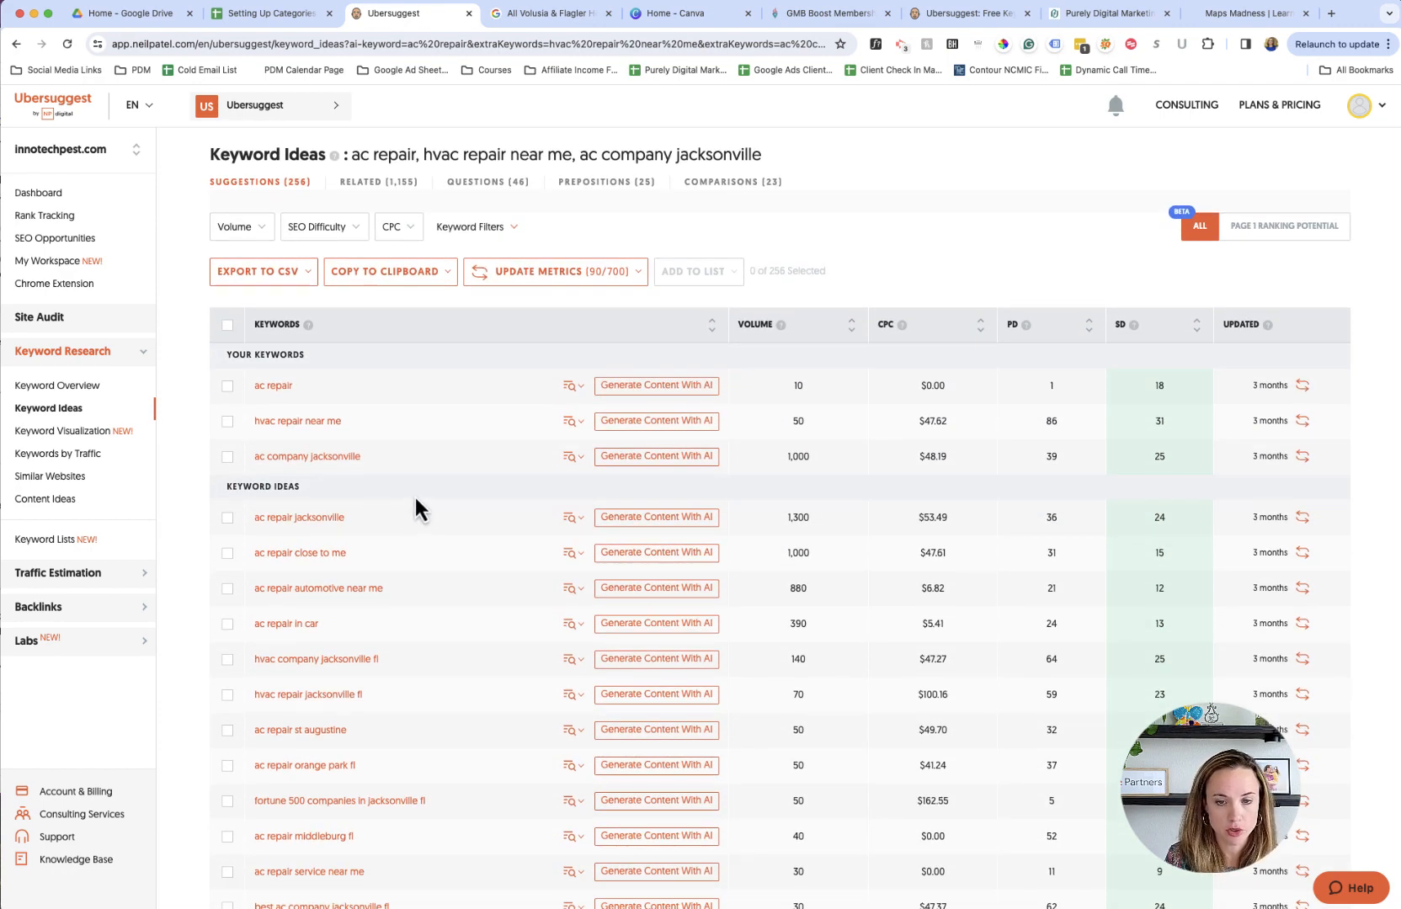
scroll(438, 529, "up", 2)
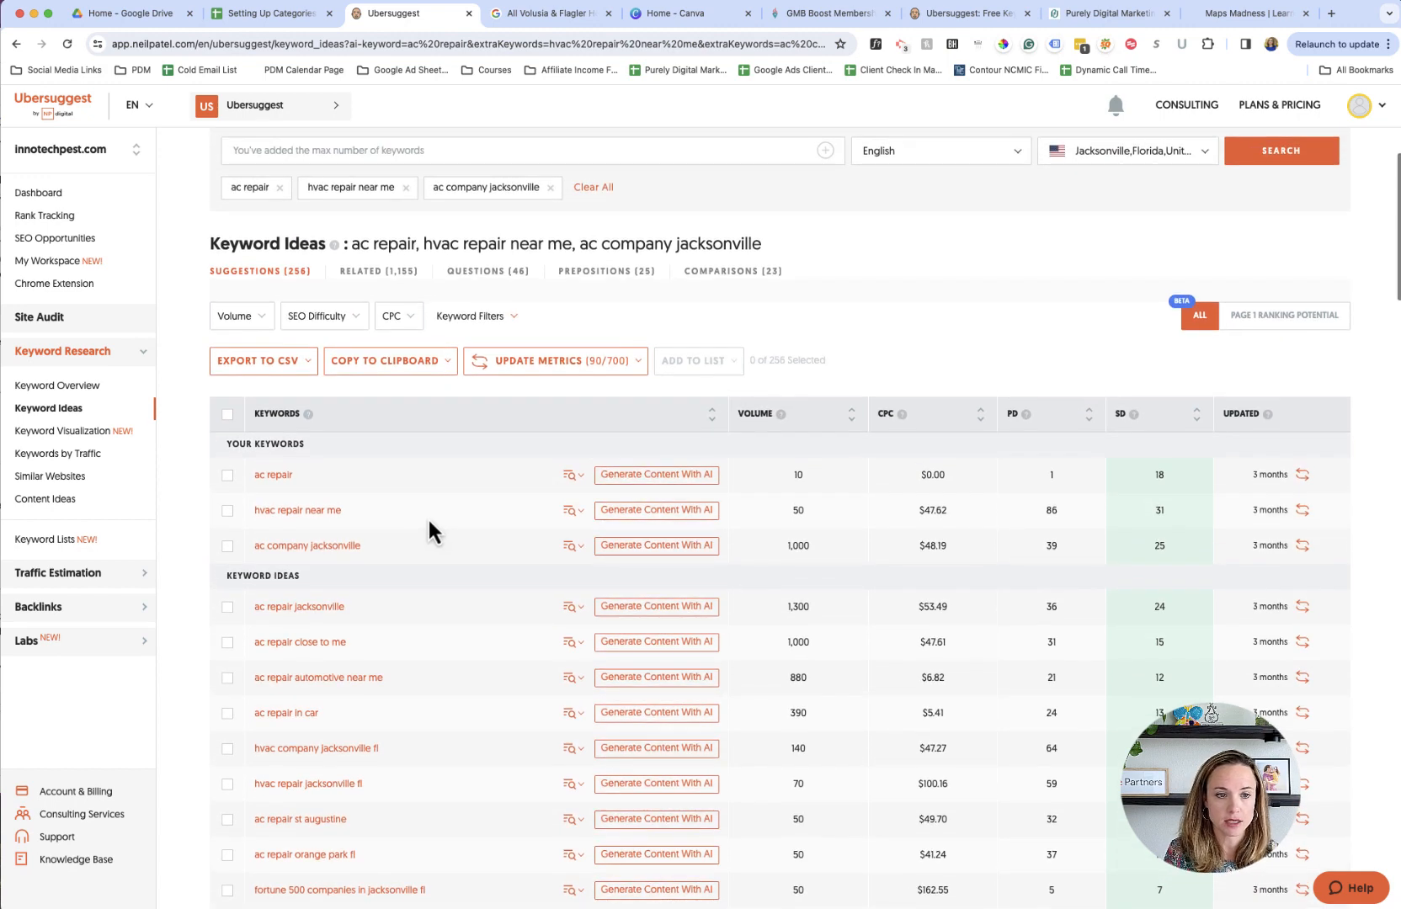
scroll(369, 650, "up", 3)
- Switch to the spreadsheet and review the Keyword Add Ons column against the listed services and their recorded keywords
left_click(269, 13)
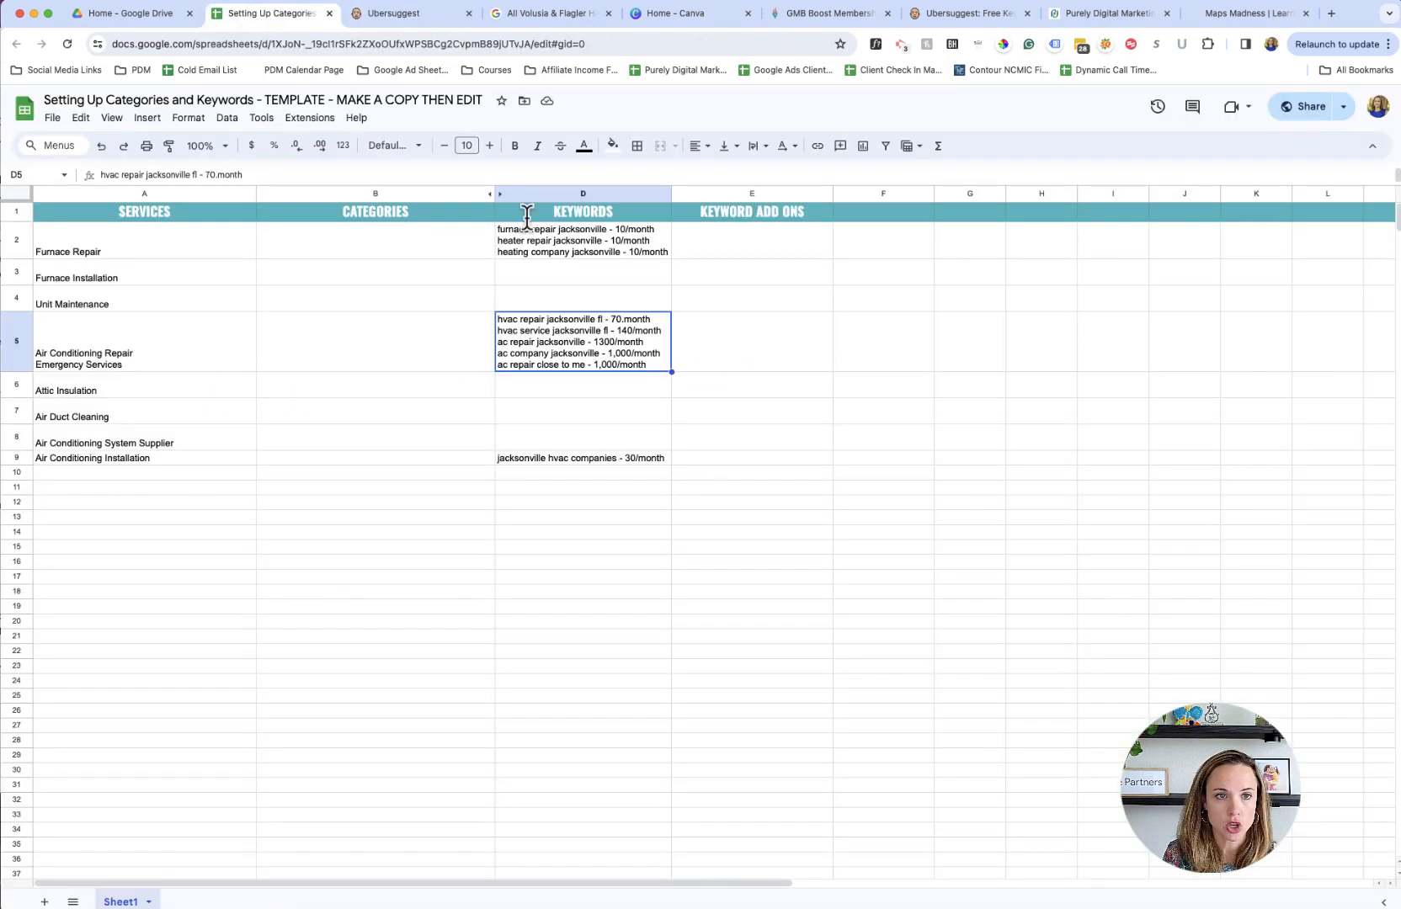
left_click(776, 327)
left_click(736, 214)
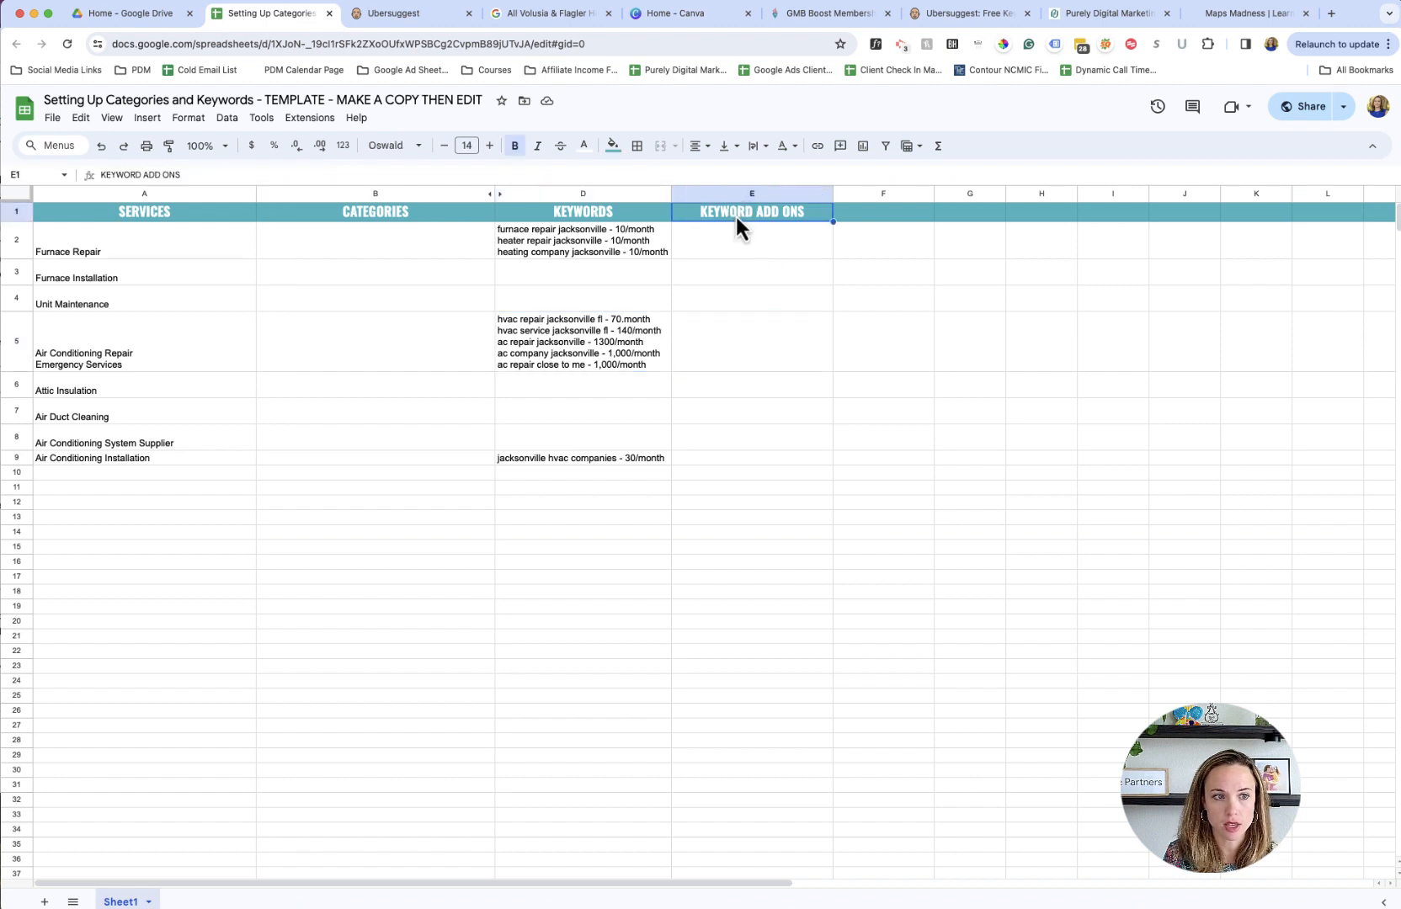
left_click_drag(742, 248, 747, 455)
left_click(748, 457)
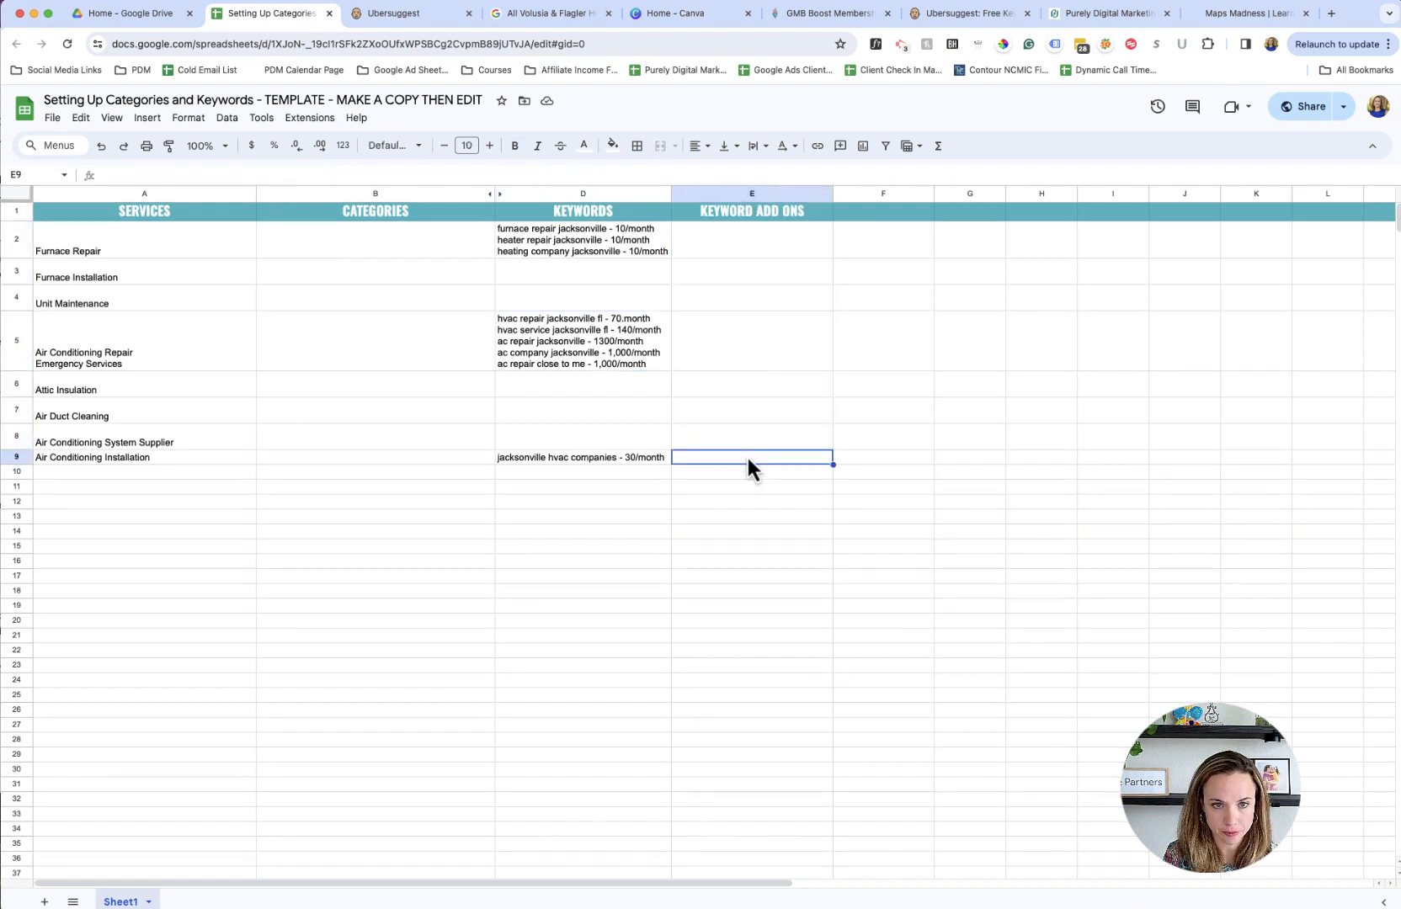
left_click_drag(558, 243, 554, 451)
key("super+c")
scroll(379, 395, "down", 1)
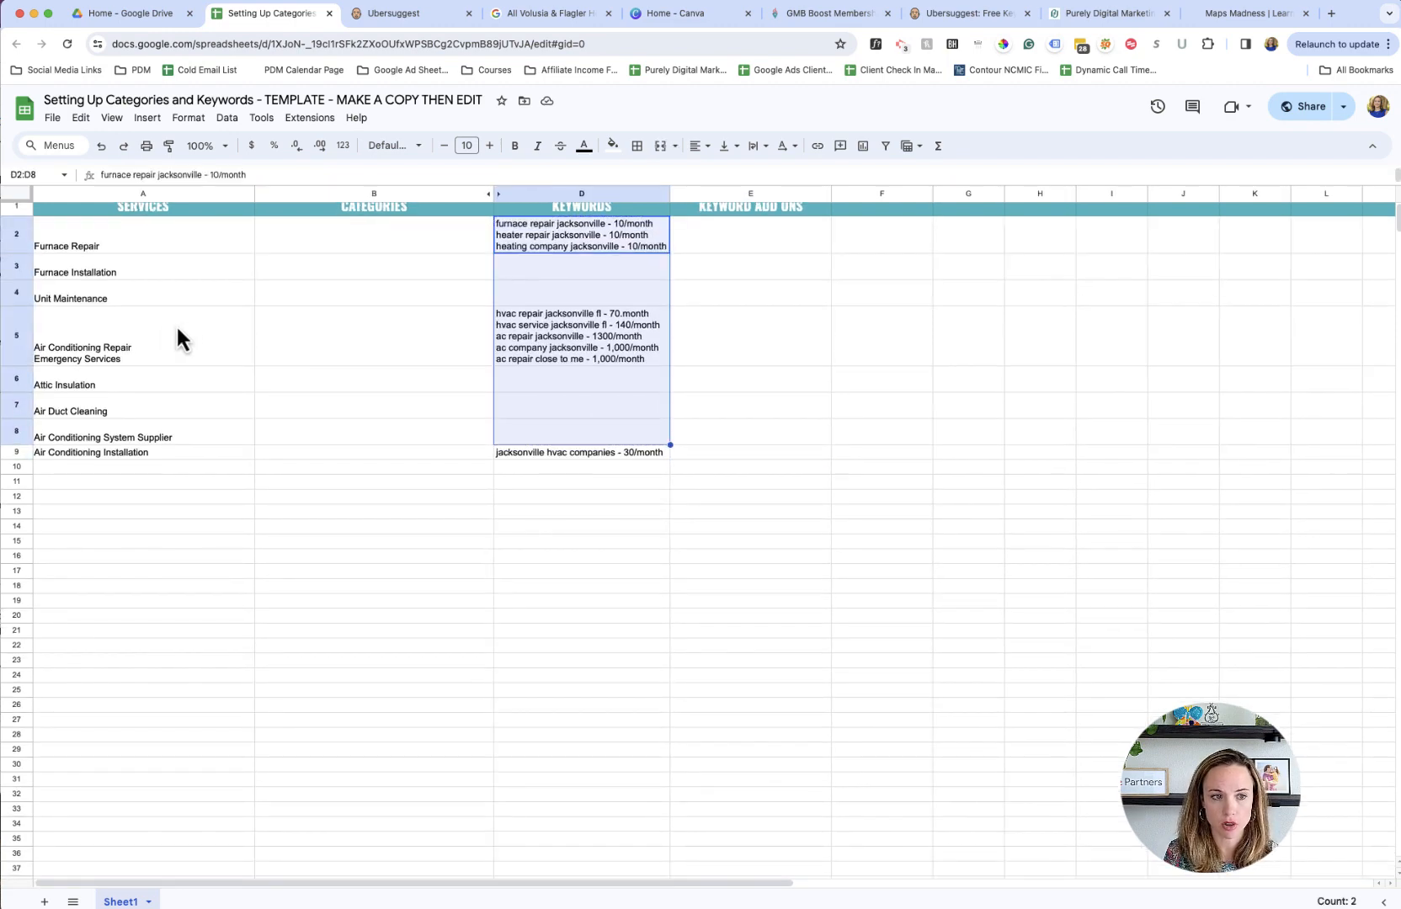
left_click(181, 341)
scroll(726, 322, "up", 1)
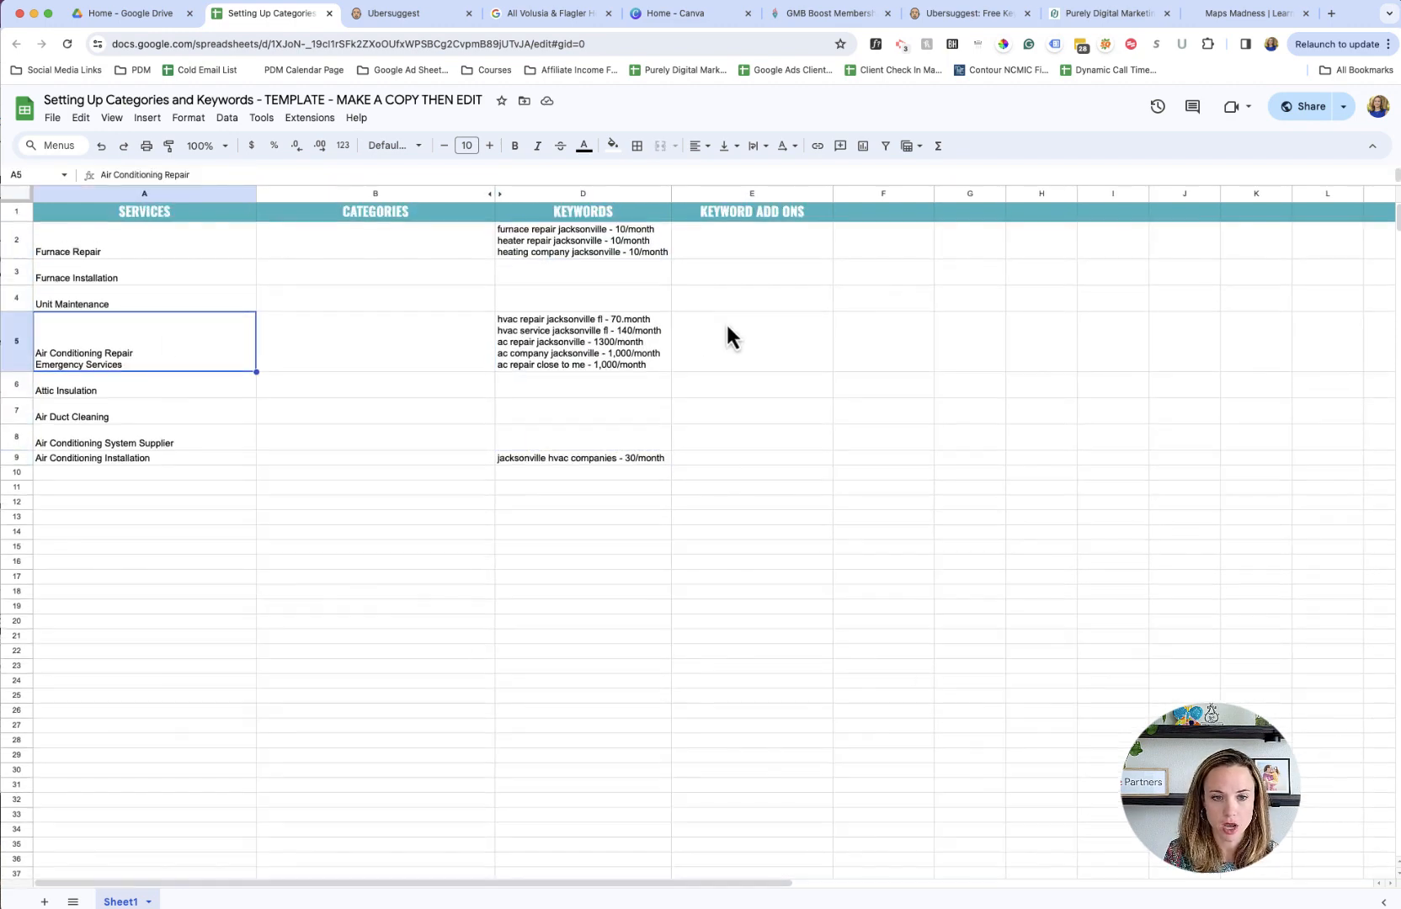
left_click(145, 457)
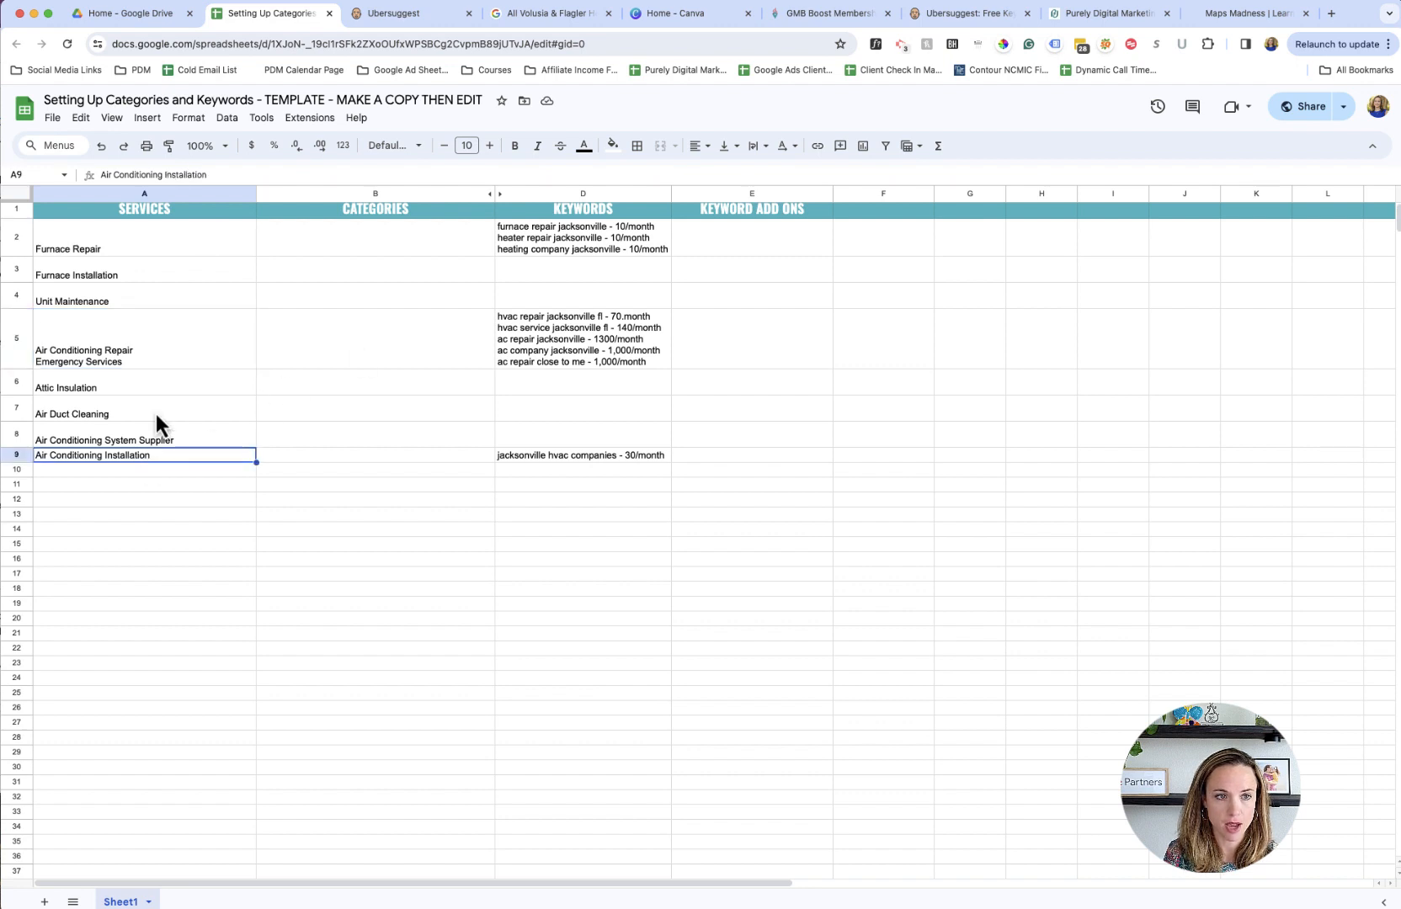
left_click(522, 354)
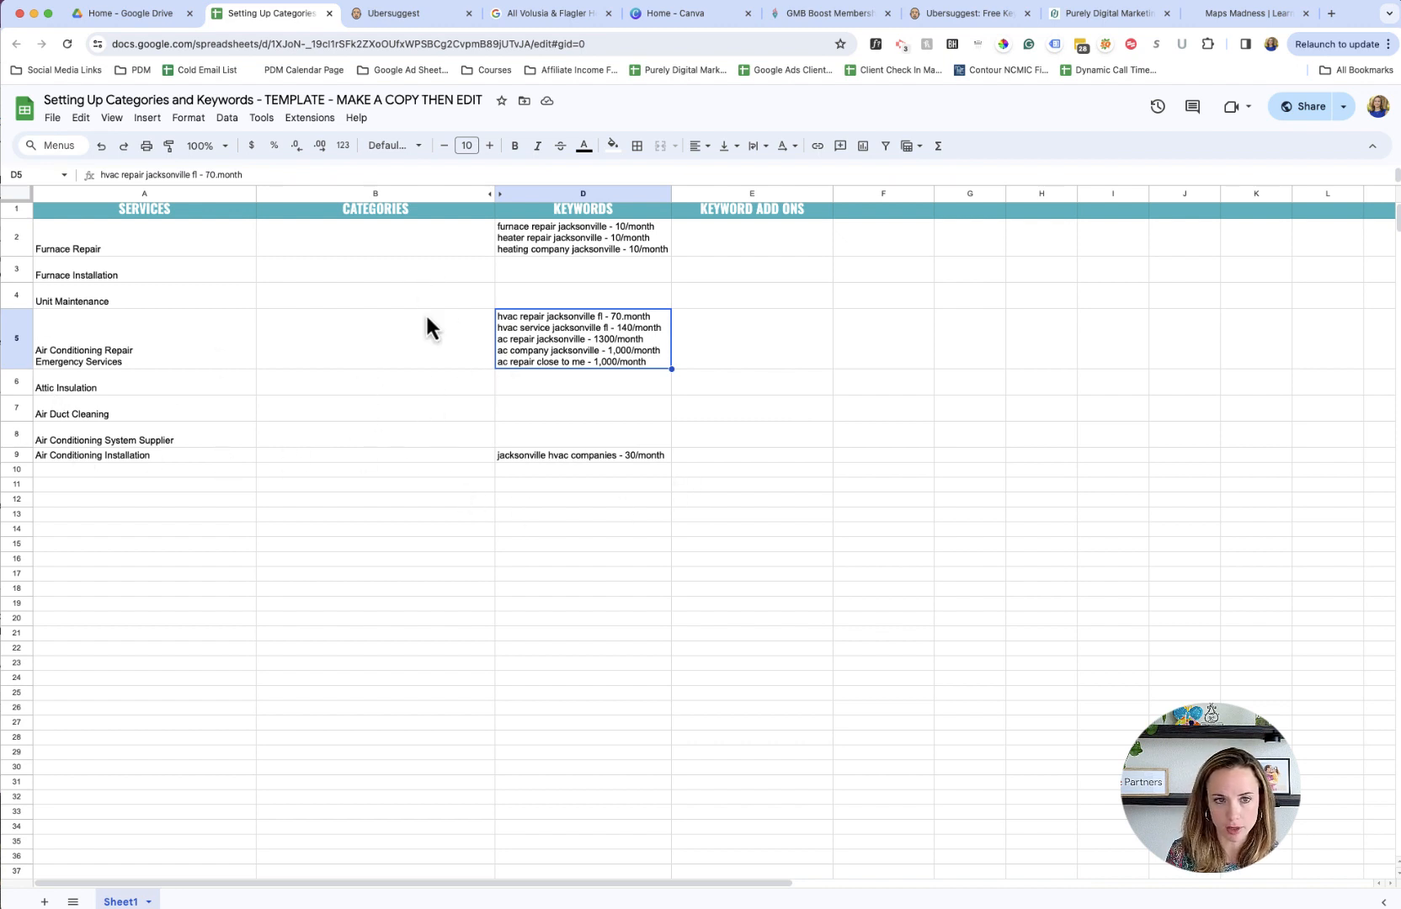
left_click(783, 433)
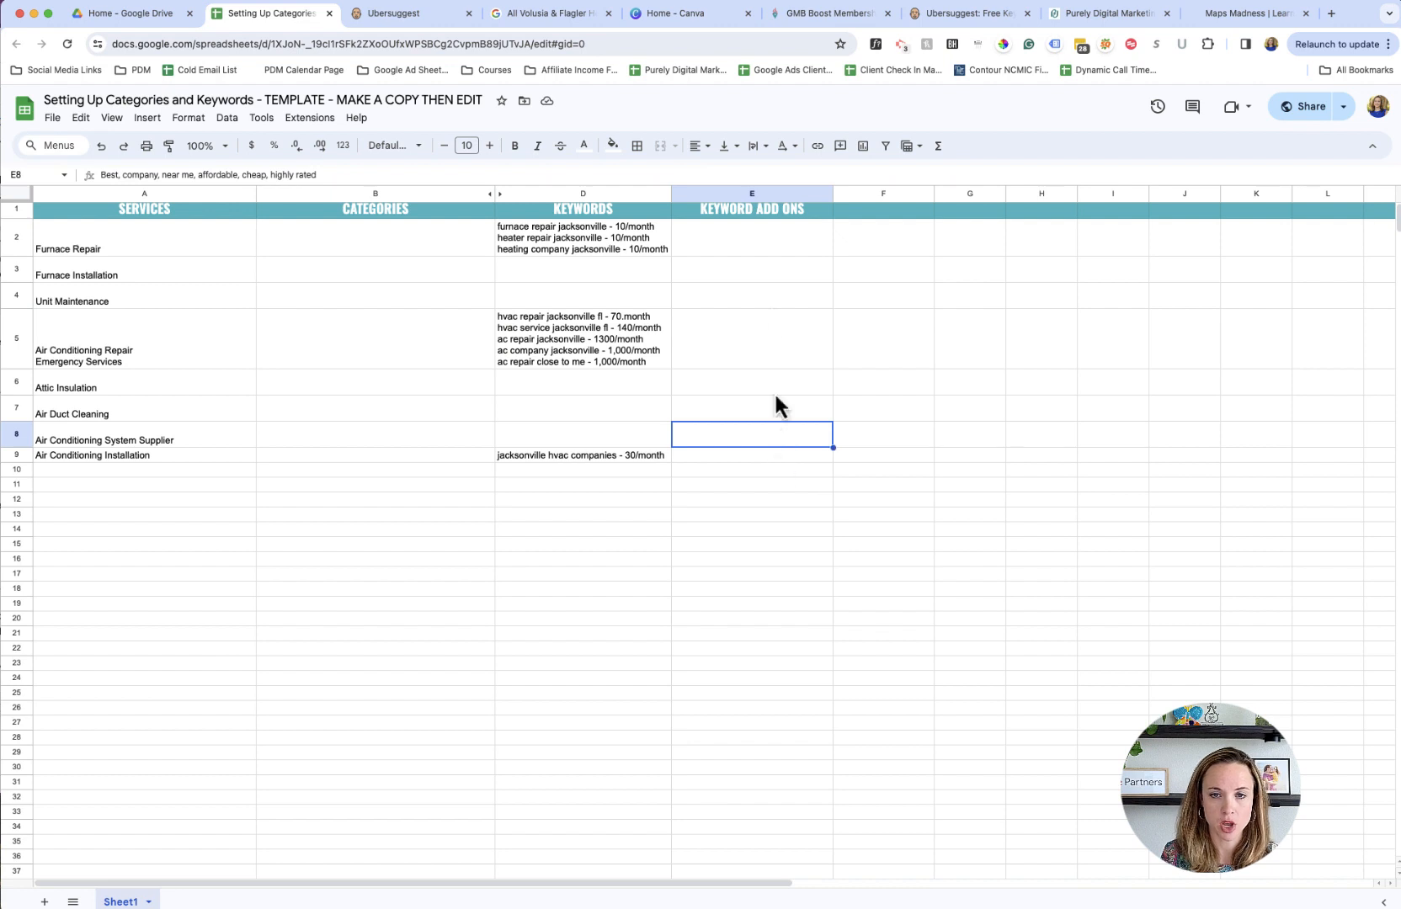
left_click(766, 249)
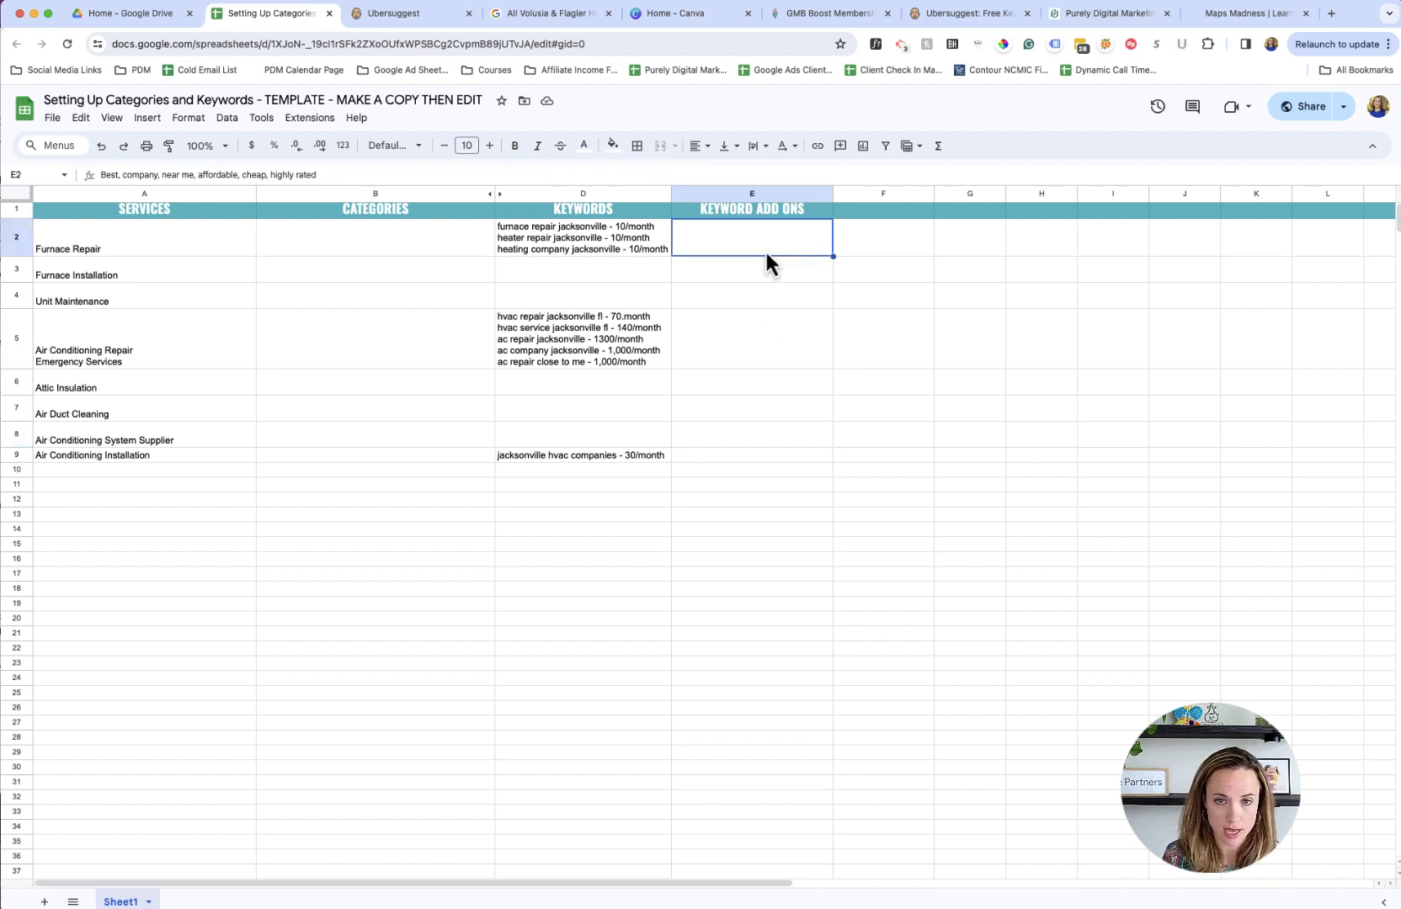
scroll(804, 452, "up", 1)
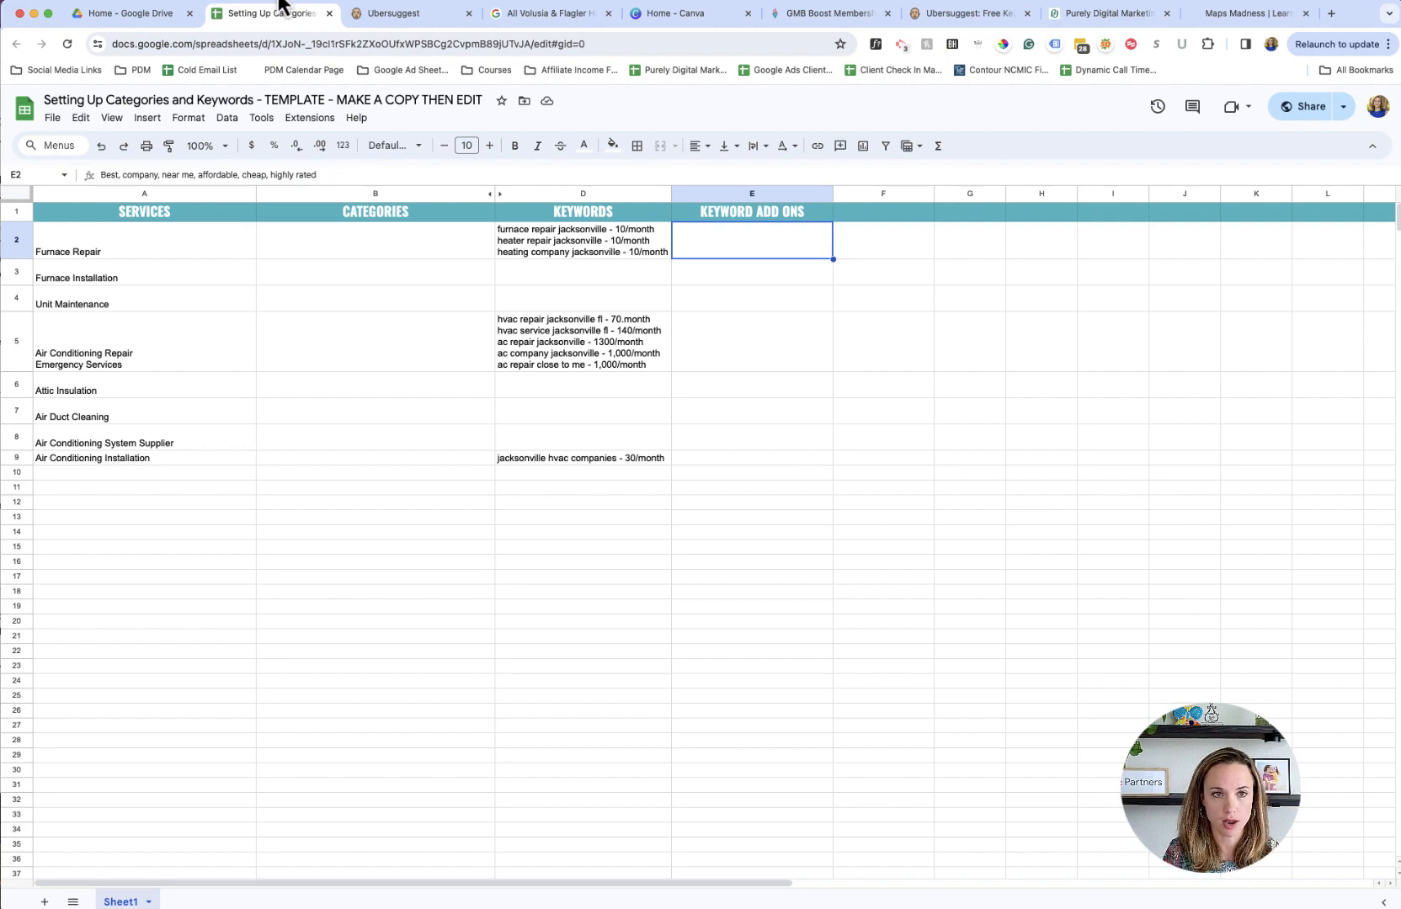
left_click(360, 16)
left_click(297, 15)
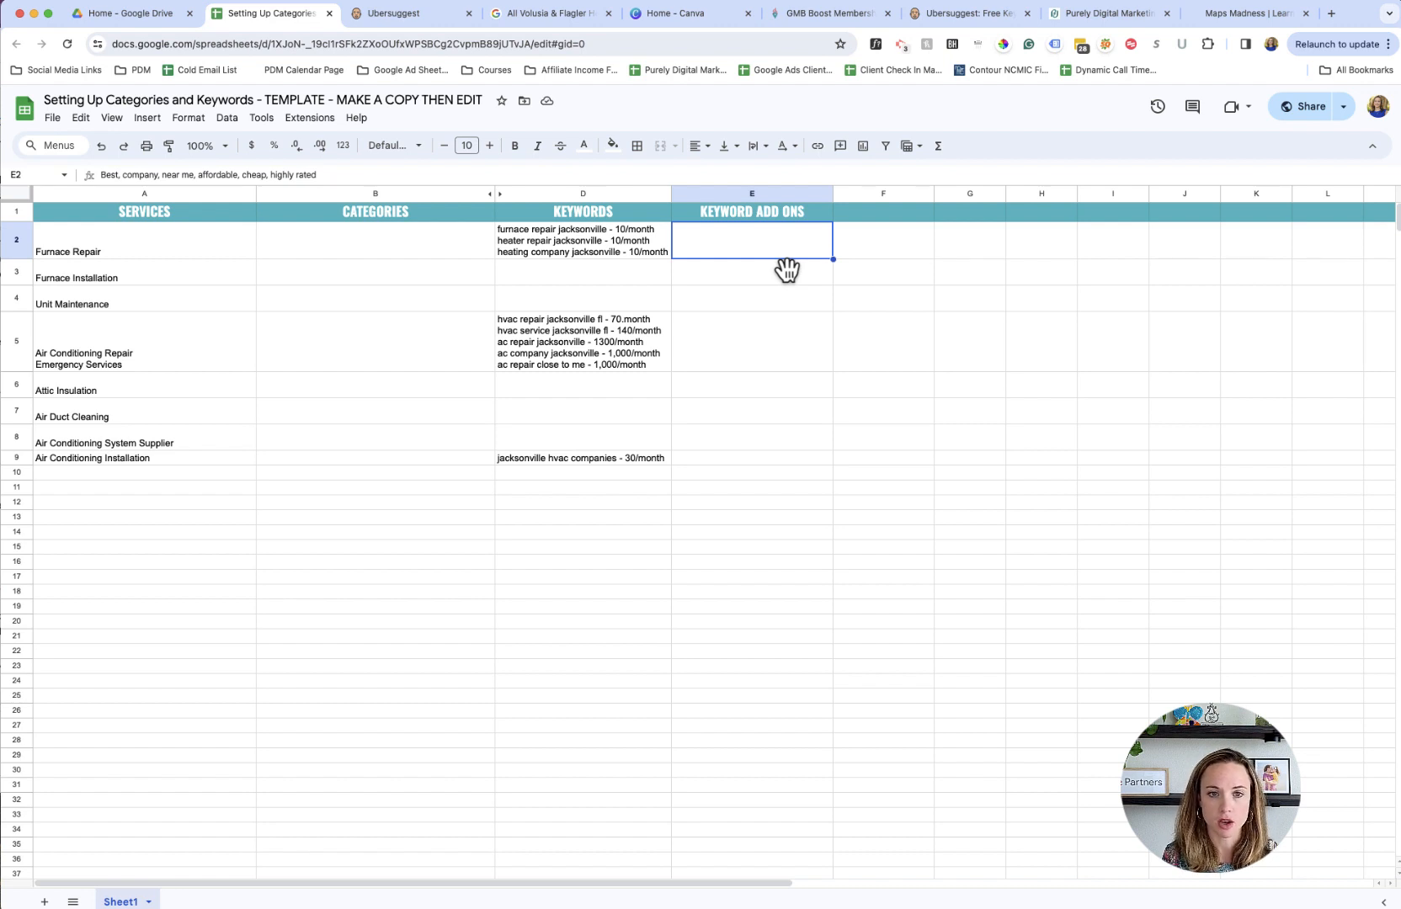
left_click(789, 461)
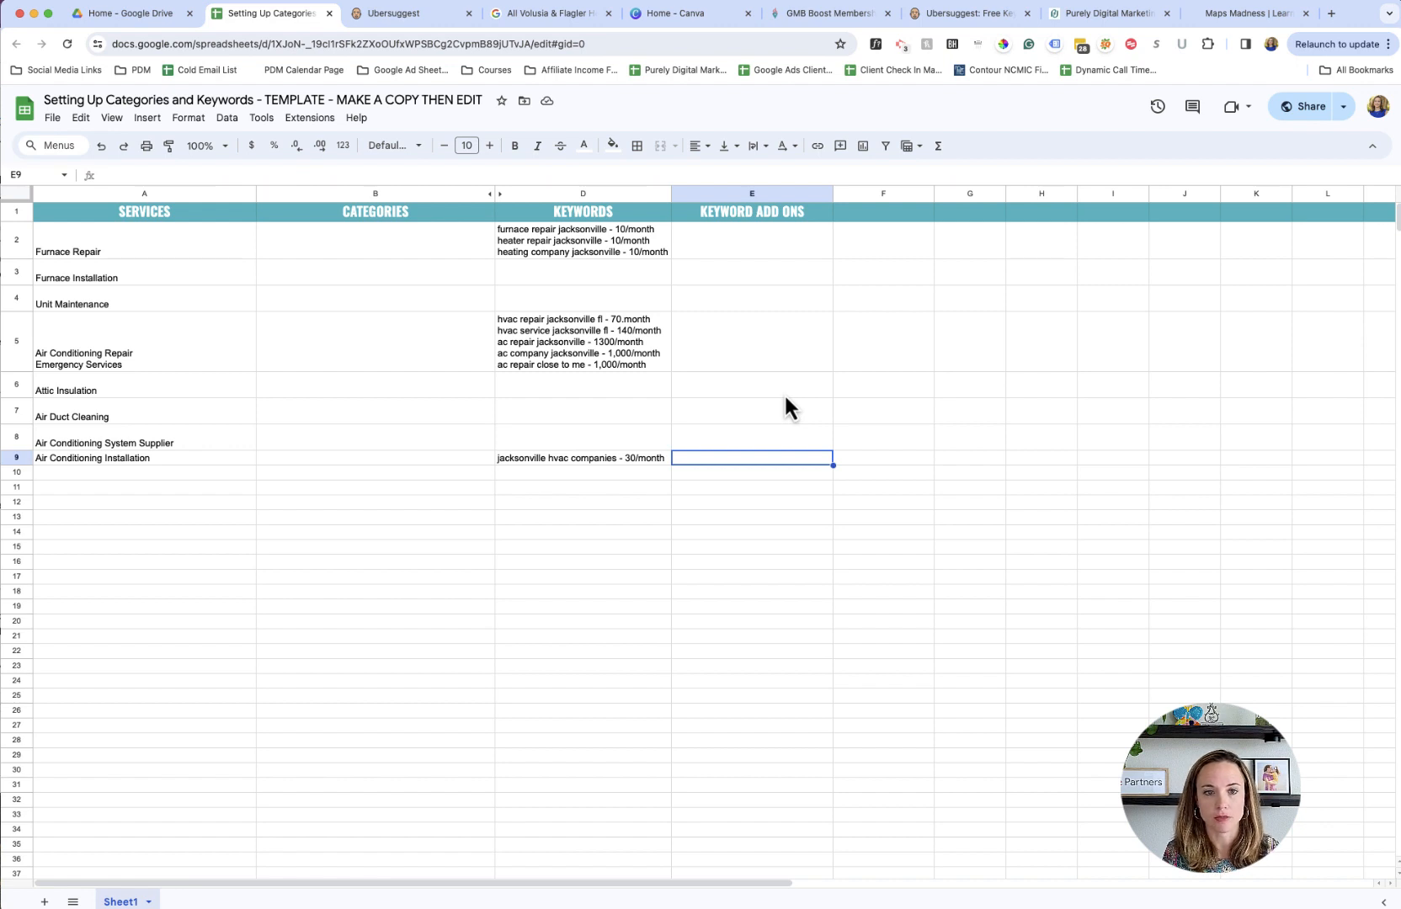
- Change the text colour of the keyword add-ons in E2:E9 to a dark, readable shade and check the cells
left_click_drag(780, 251, 774, 455)
left_click(584, 146)
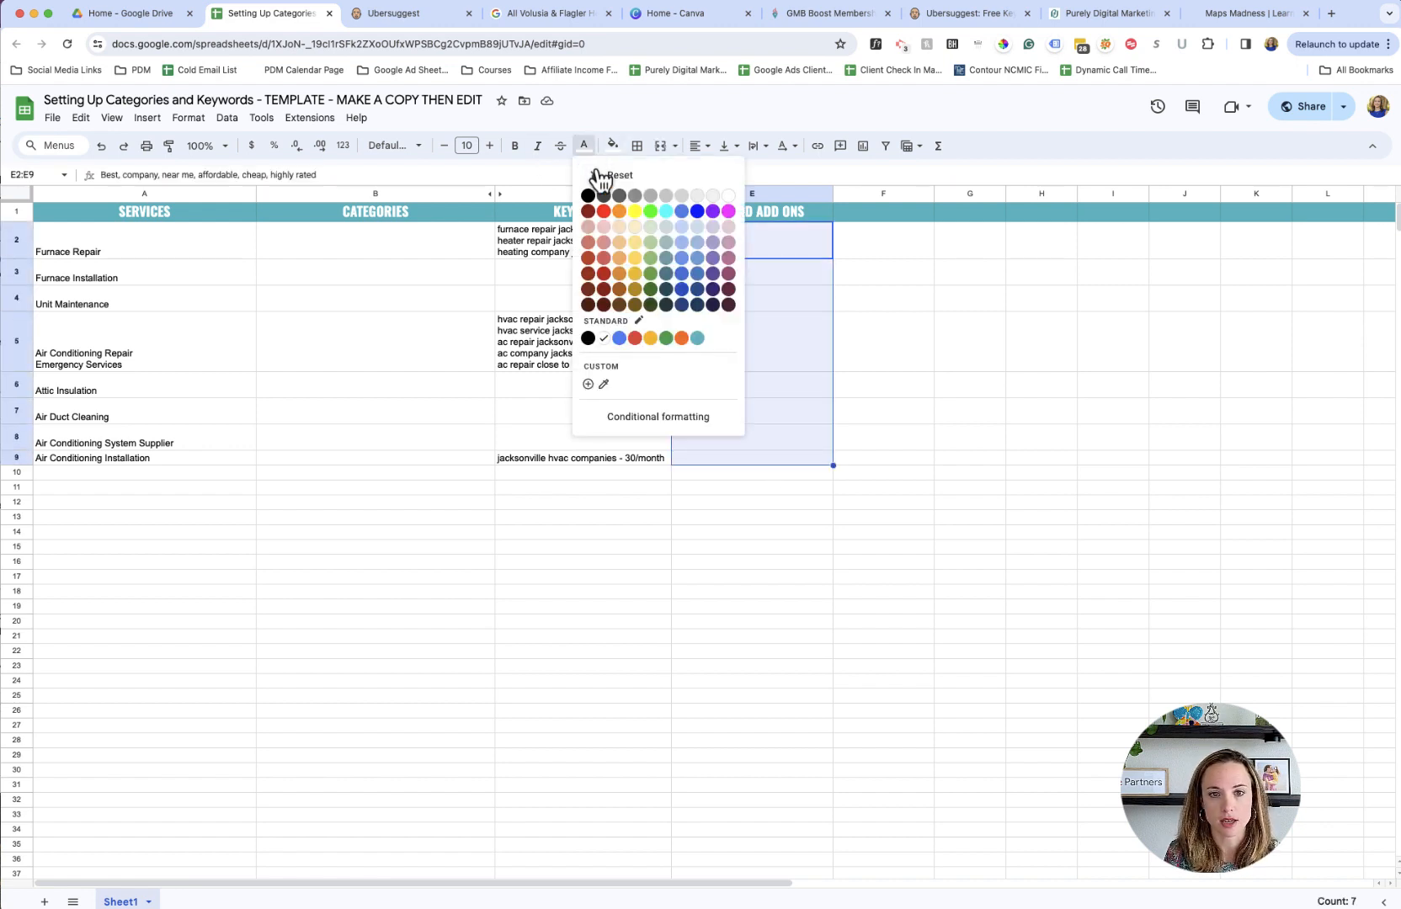
left_click(604, 193)
left_click(884, 411)
left_click(719, 254)
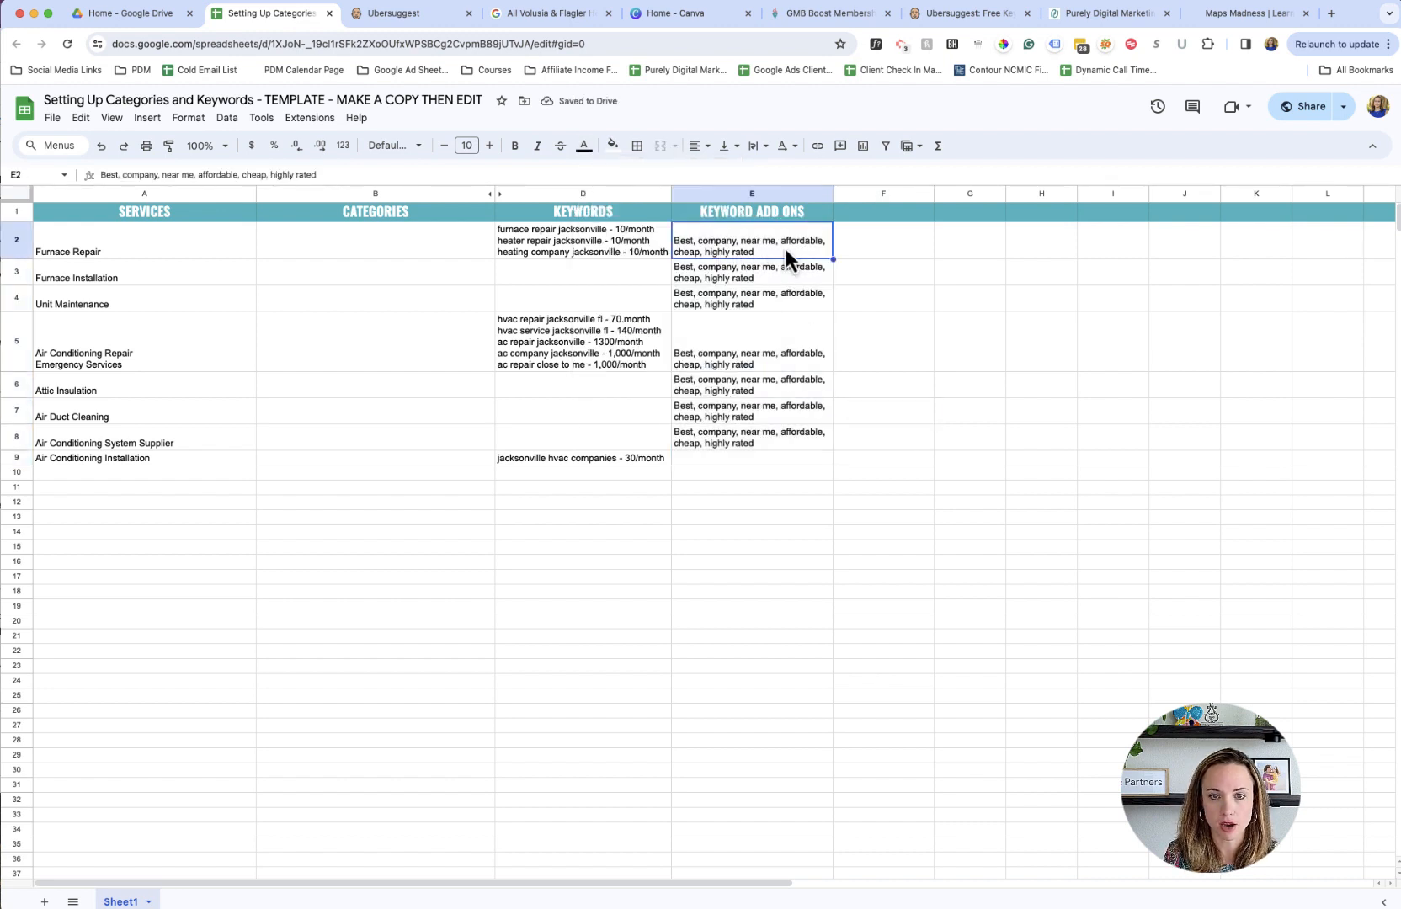
left_click(714, 439)
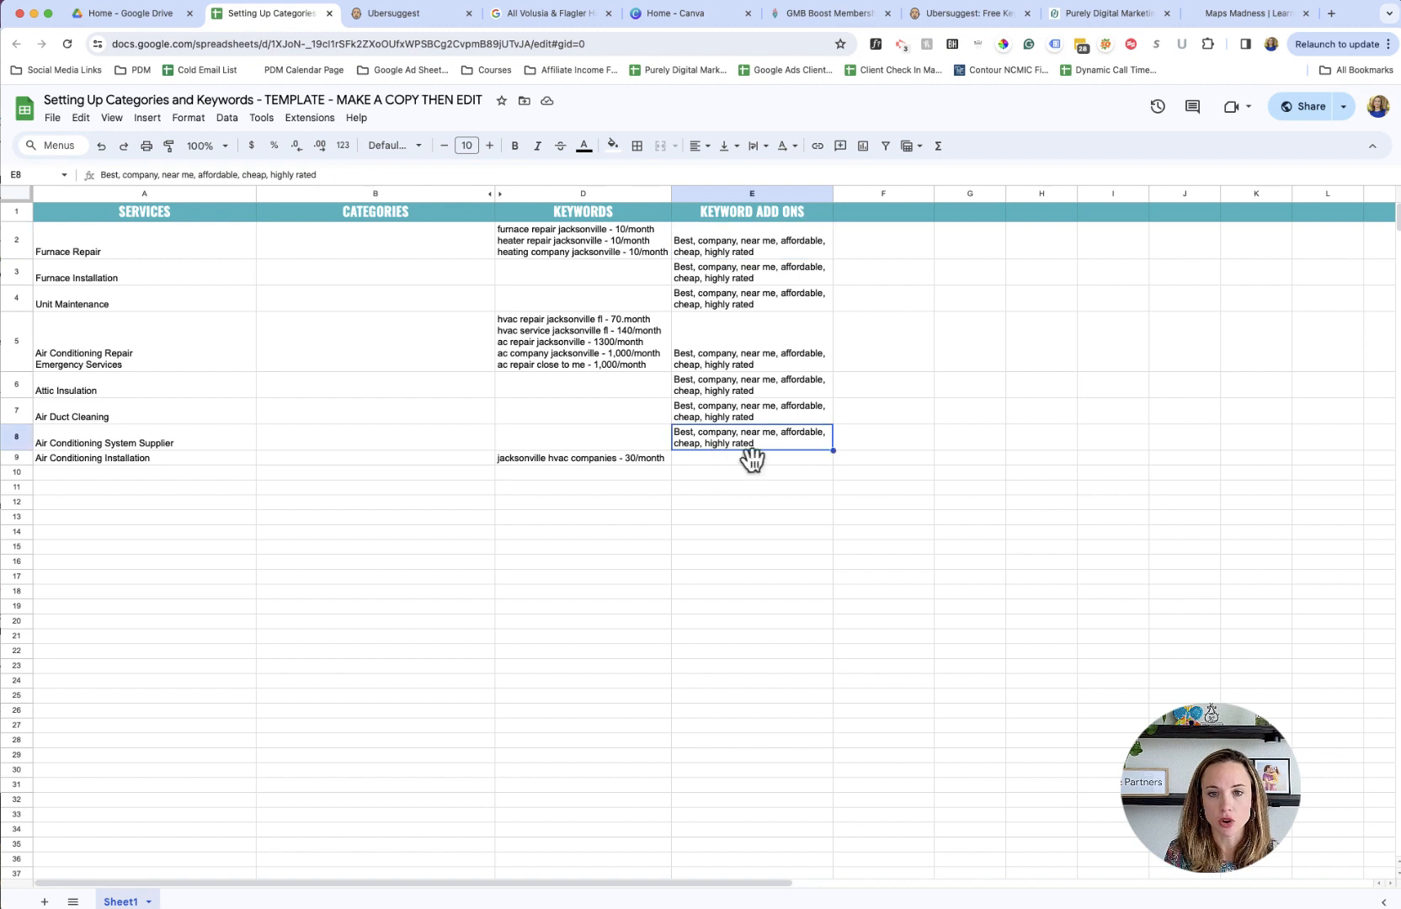
left_click(715, 460)
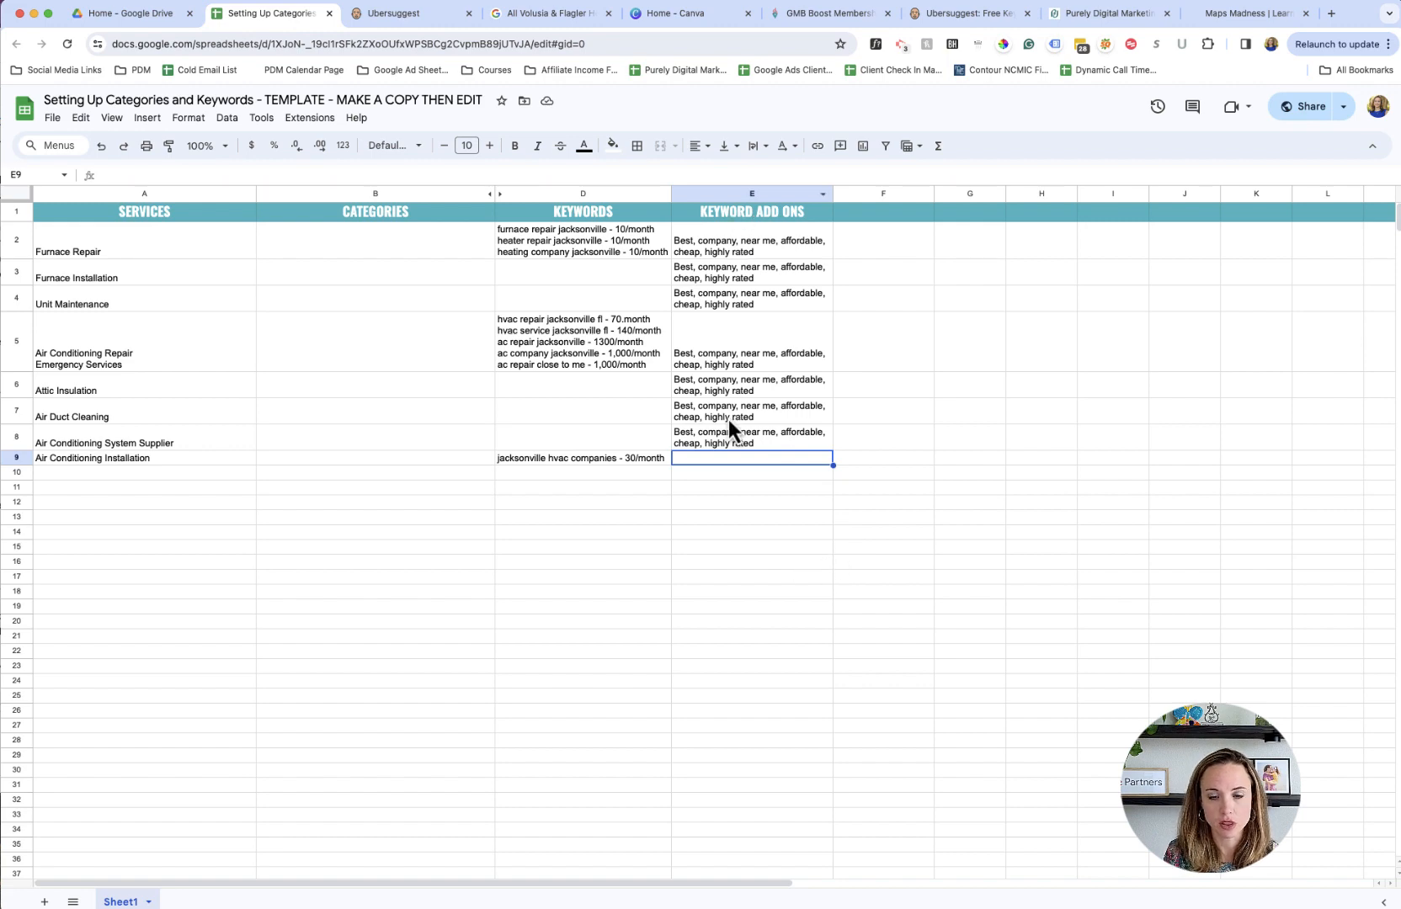
left_click(734, 449)
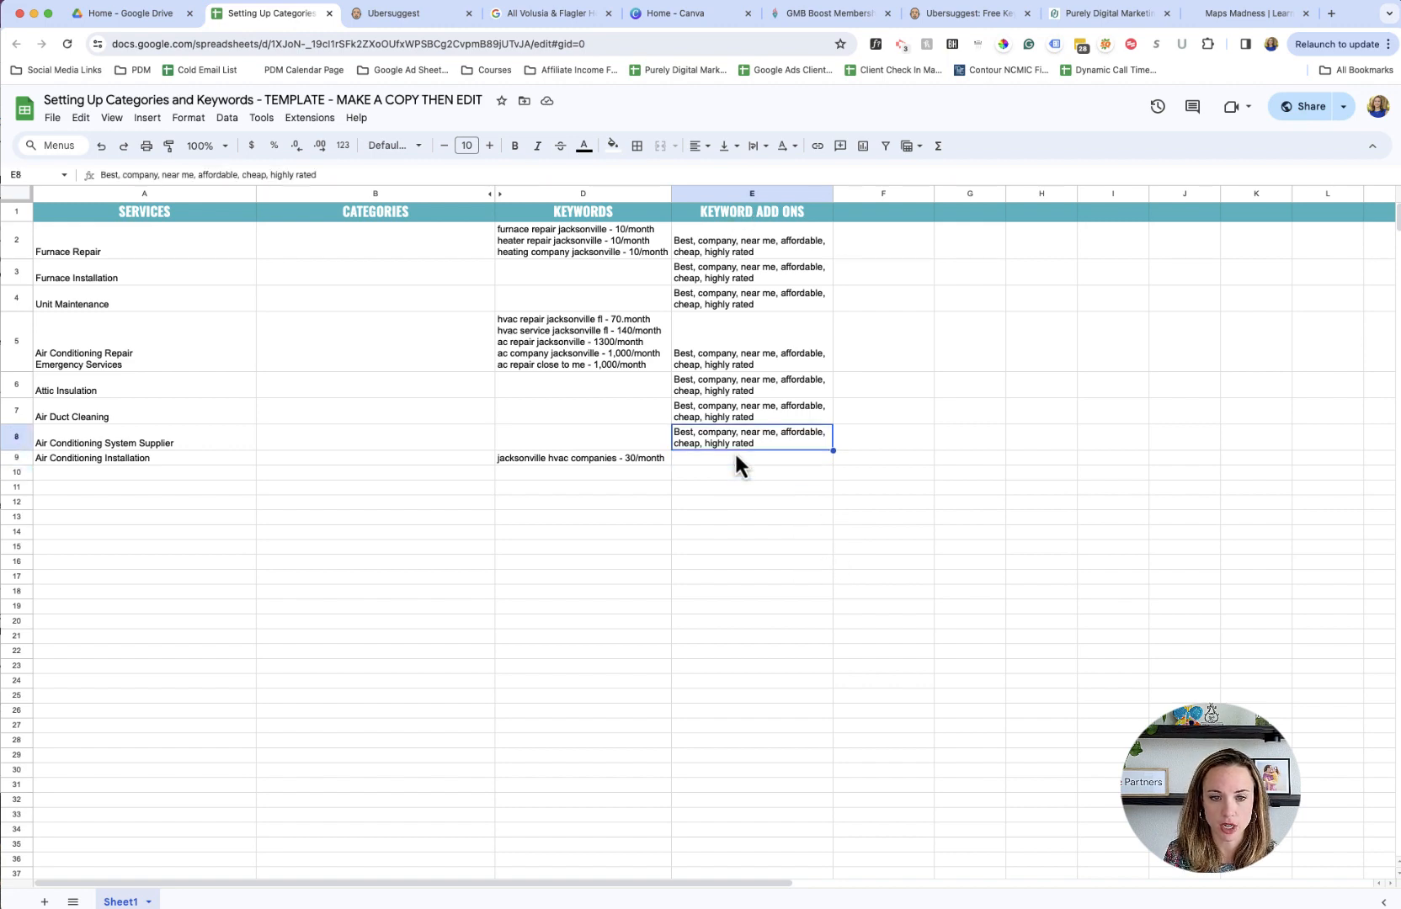
- Switch to Ubersuggest and look through the AC repair keyword ideas for terms usable as keyword add-ons
left_click(360, 17)
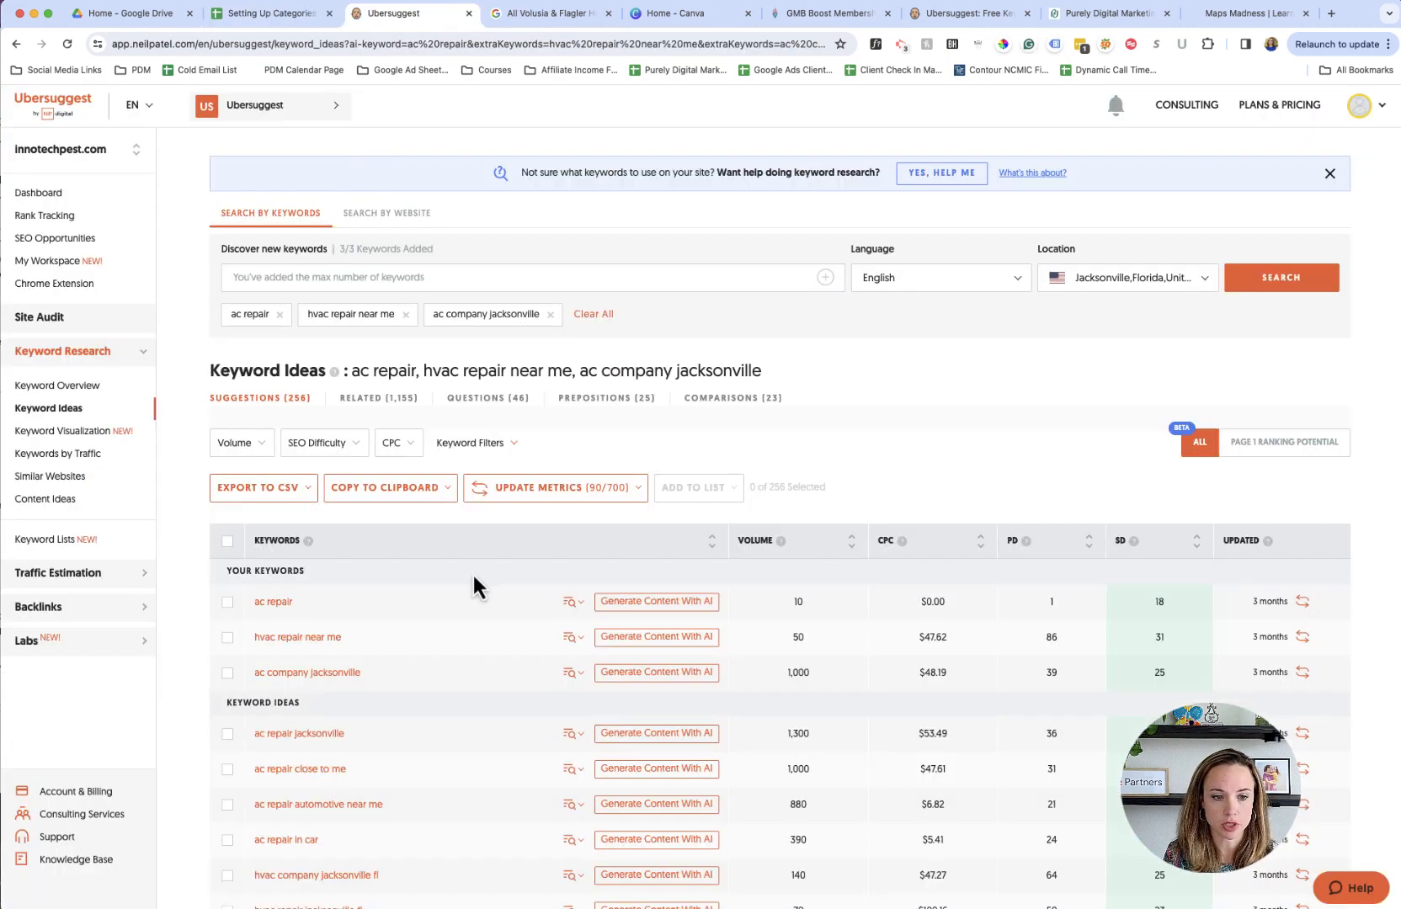
scroll(471, 560, "down", 2)
scroll(488, 564, "down", 2)
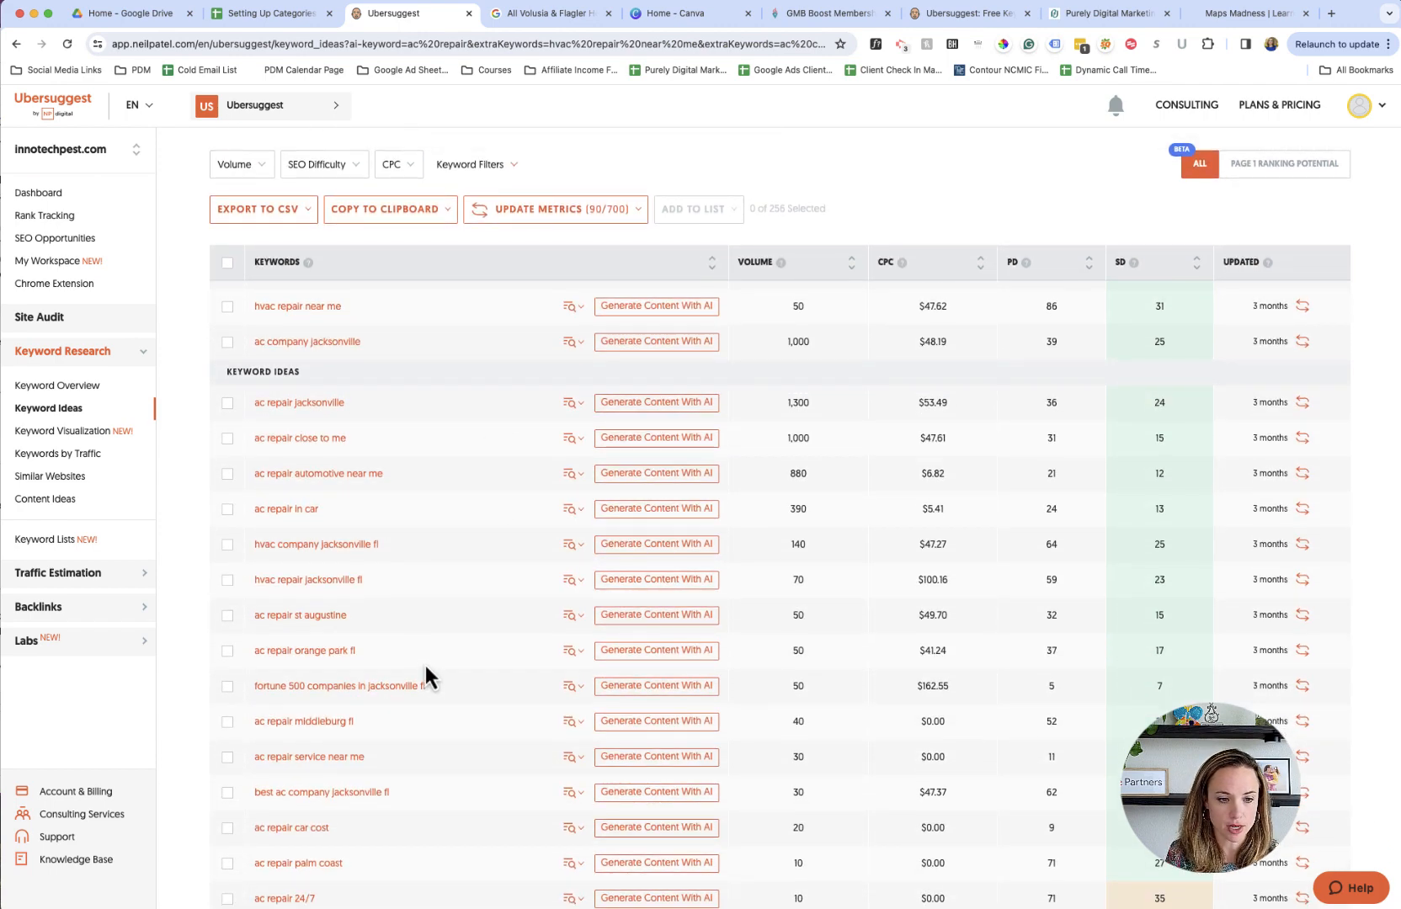
scroll(442, 718, "down", 2)
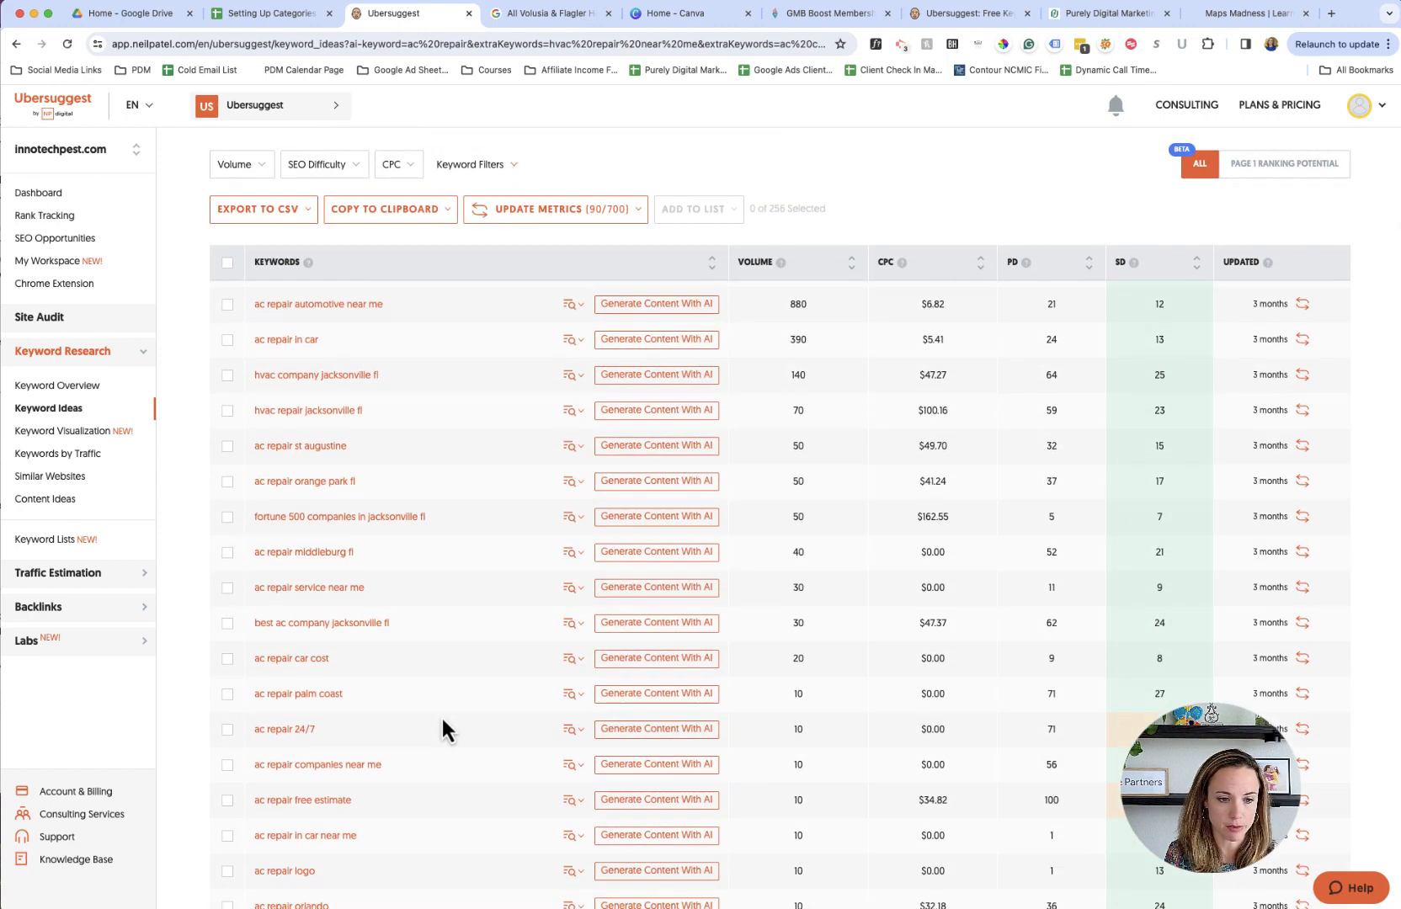
scroll(442, 715, "up", 4)
scroll(441, 729, "up", 2)
scroll(441, 729, "down", 5)
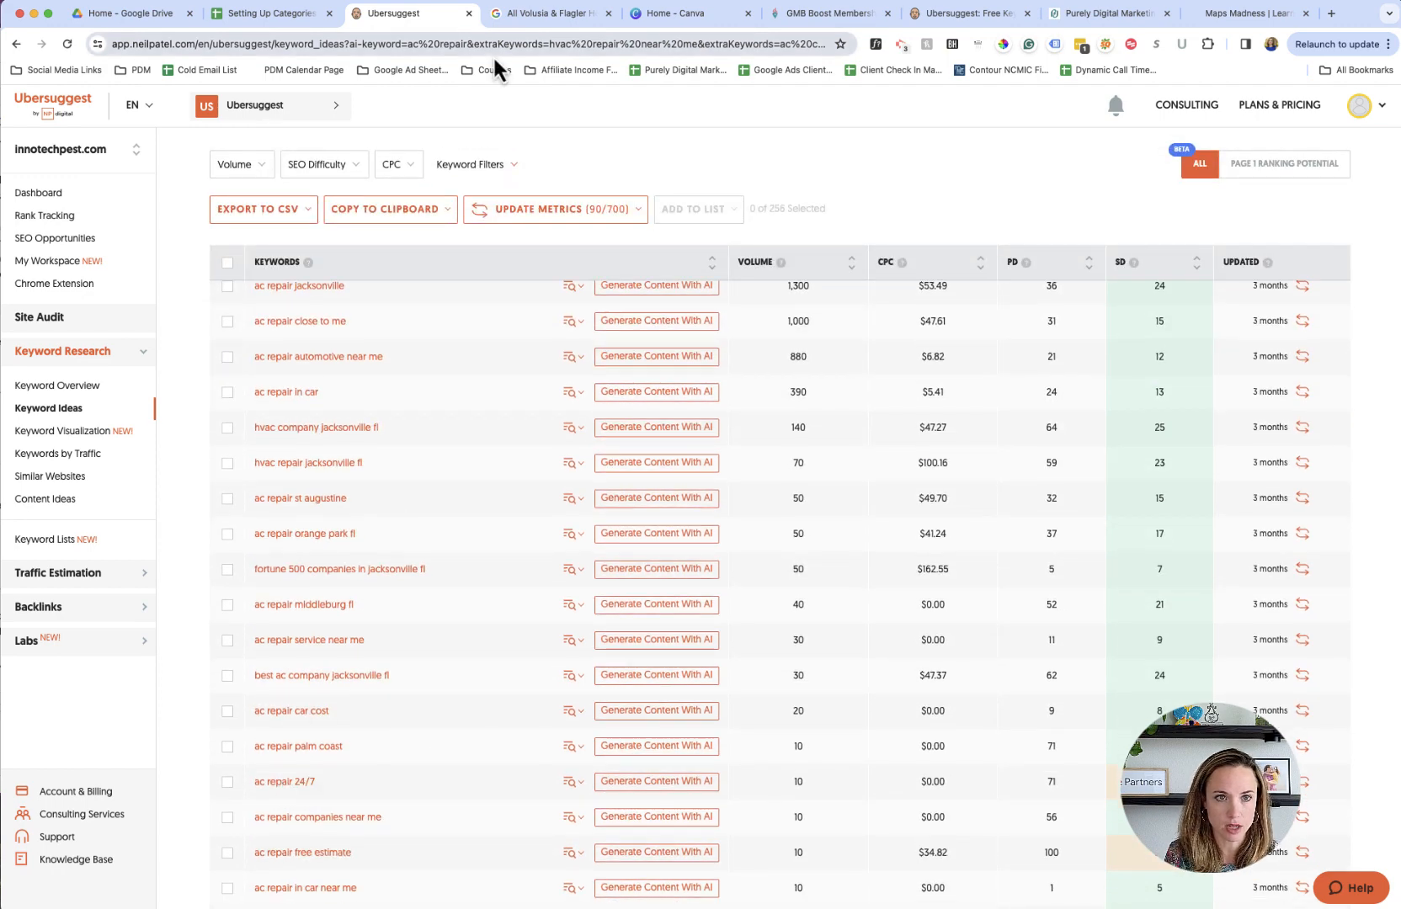
- Return to the spreadsheet and append ", 24/7" to the air conditioning repair add-ons in E5
left_click(295, 17)
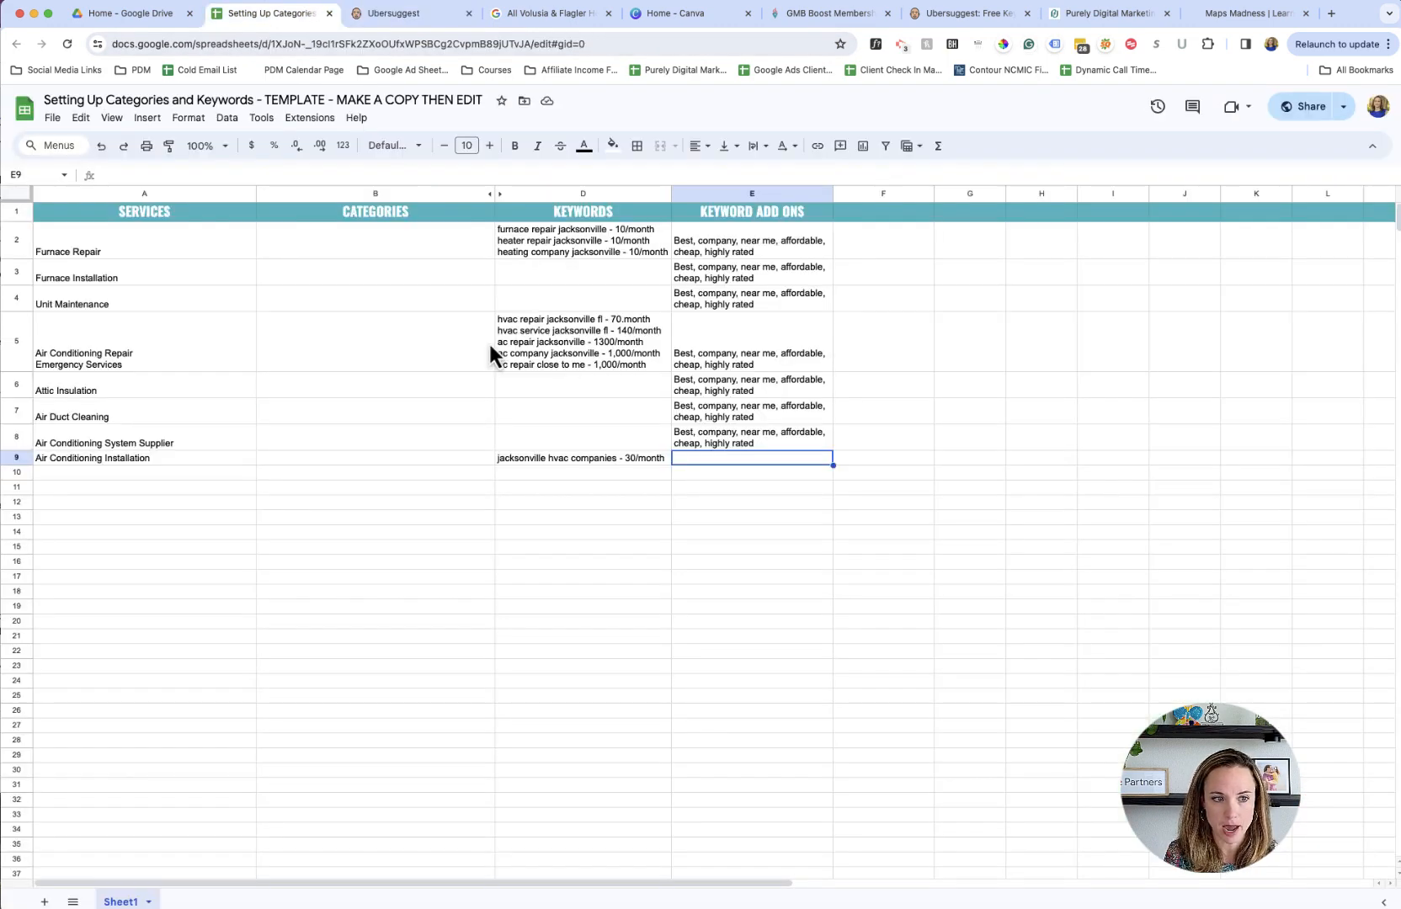
left_click(923, 362)
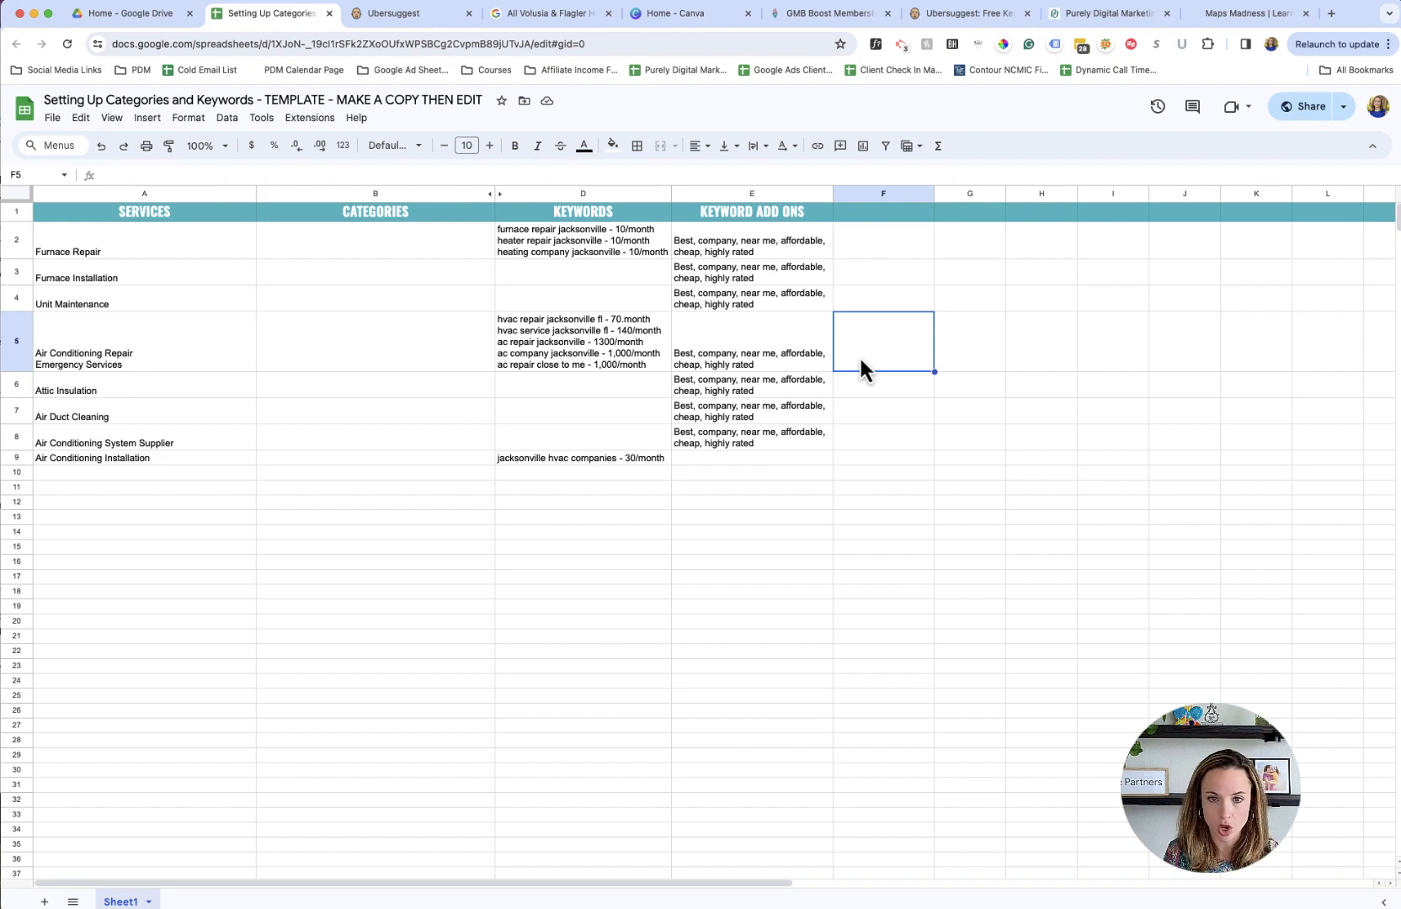
double_click(815, 360)
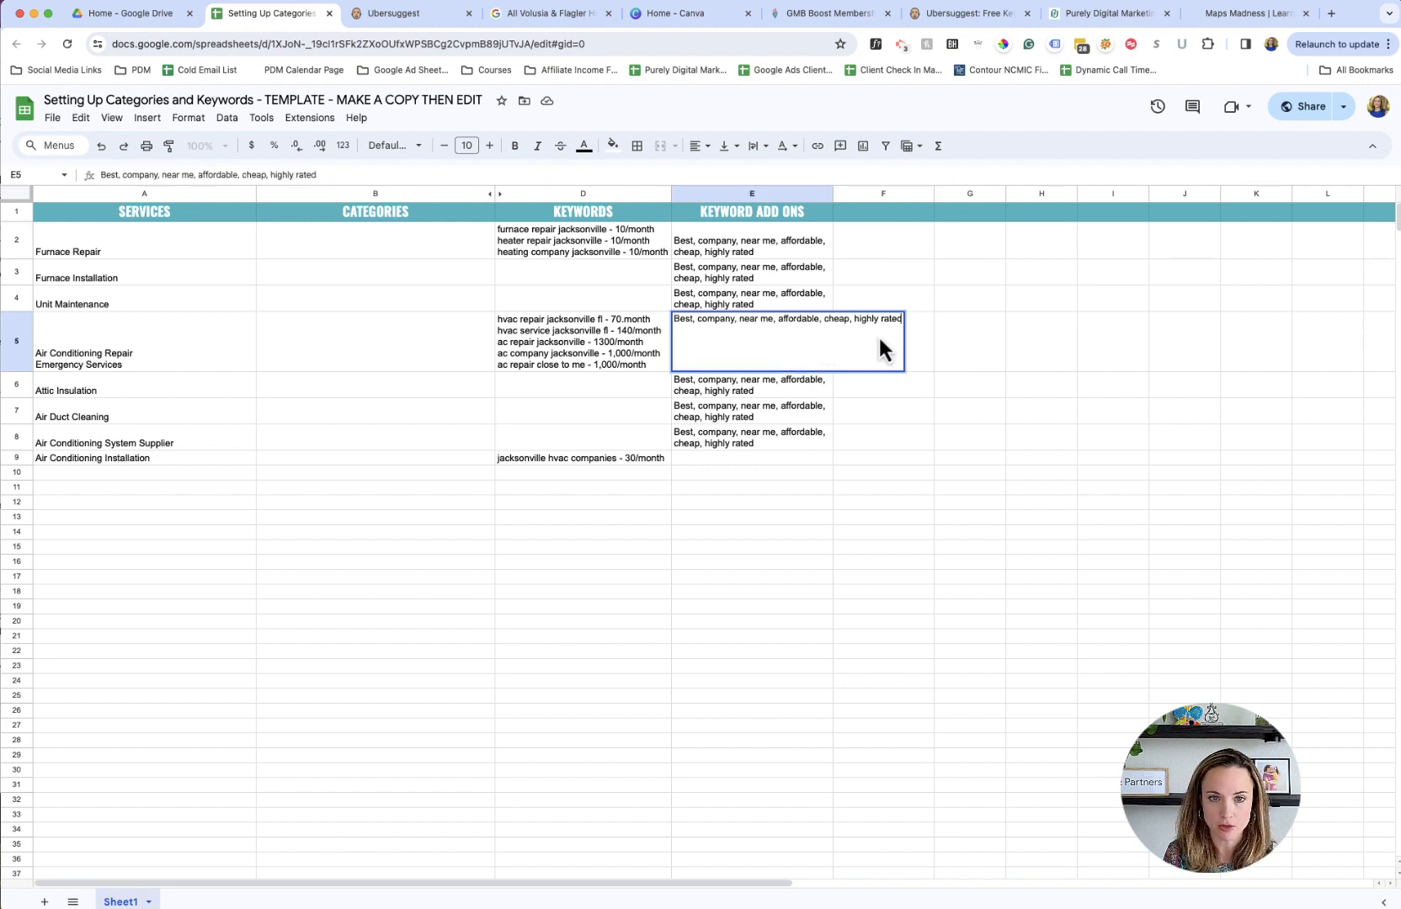
type(", 24/7")
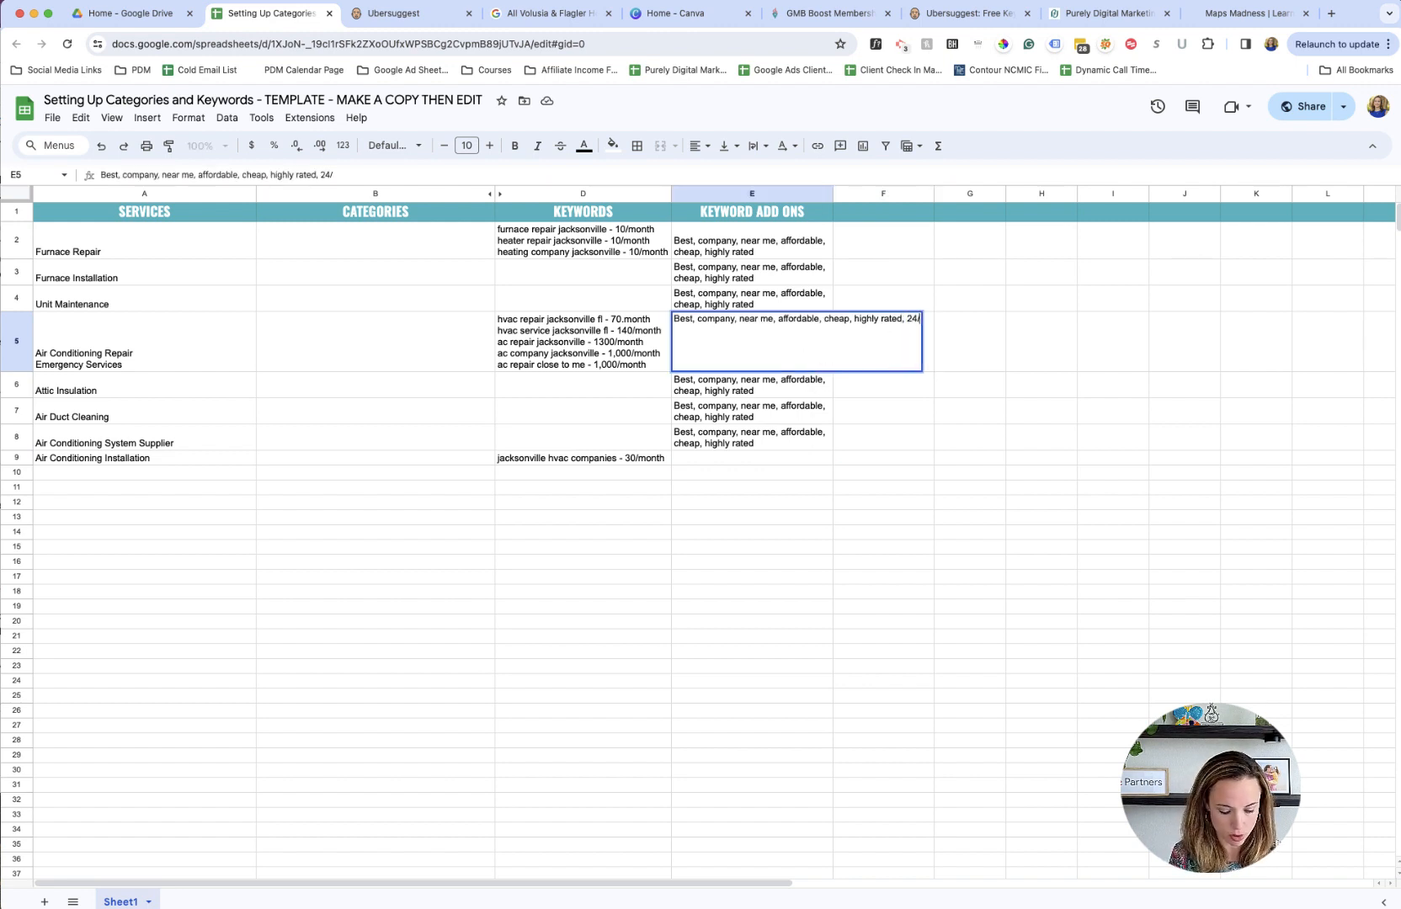
key("Return")
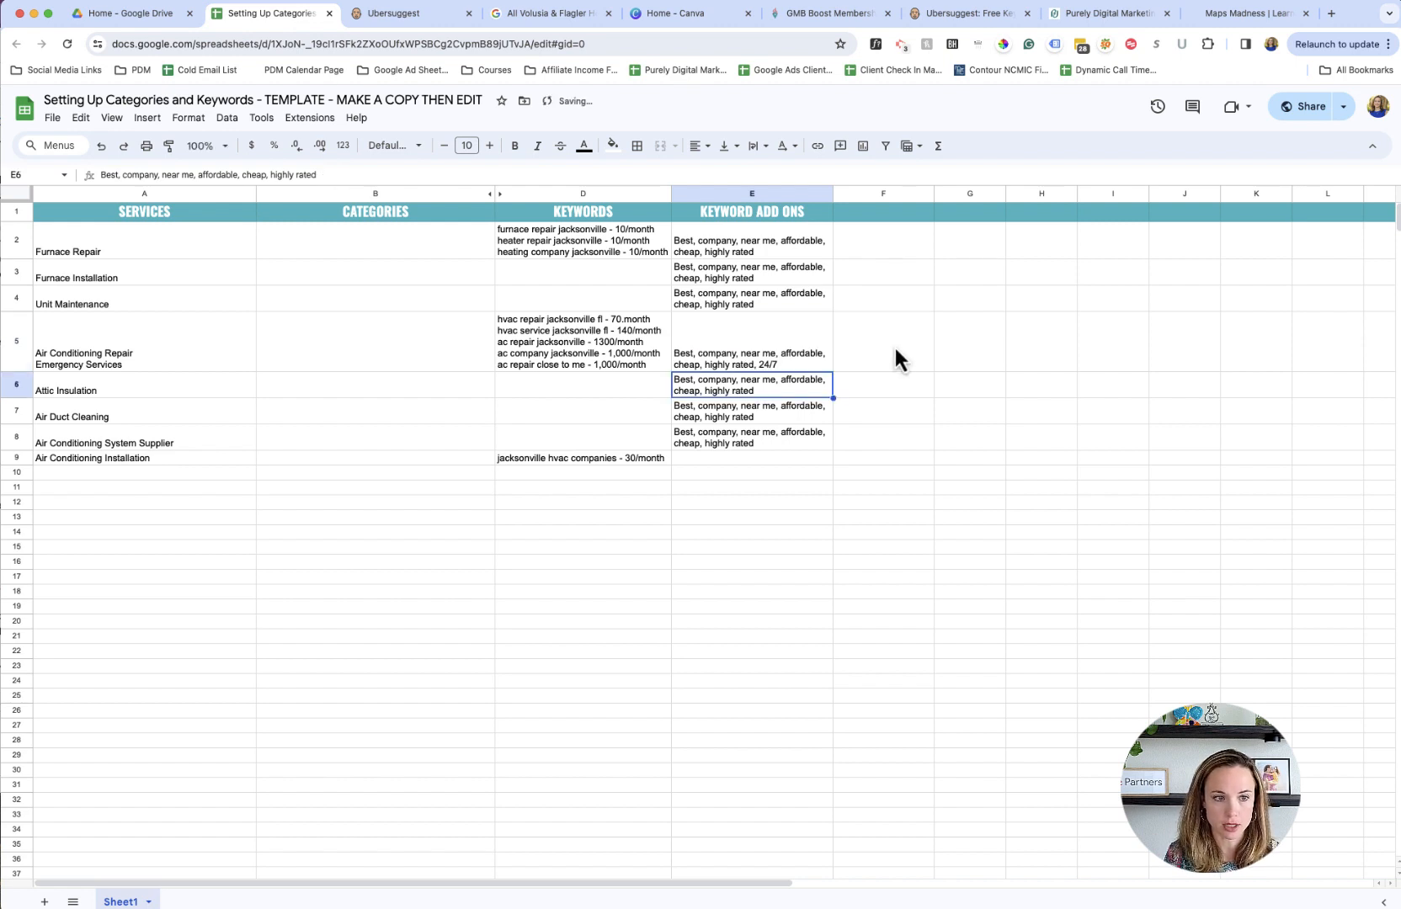
- Append ", emergency" to the end of the keyword add-ons in E5
left_click(842, 355)
left_click(801, 358)
double_click(802, 356)
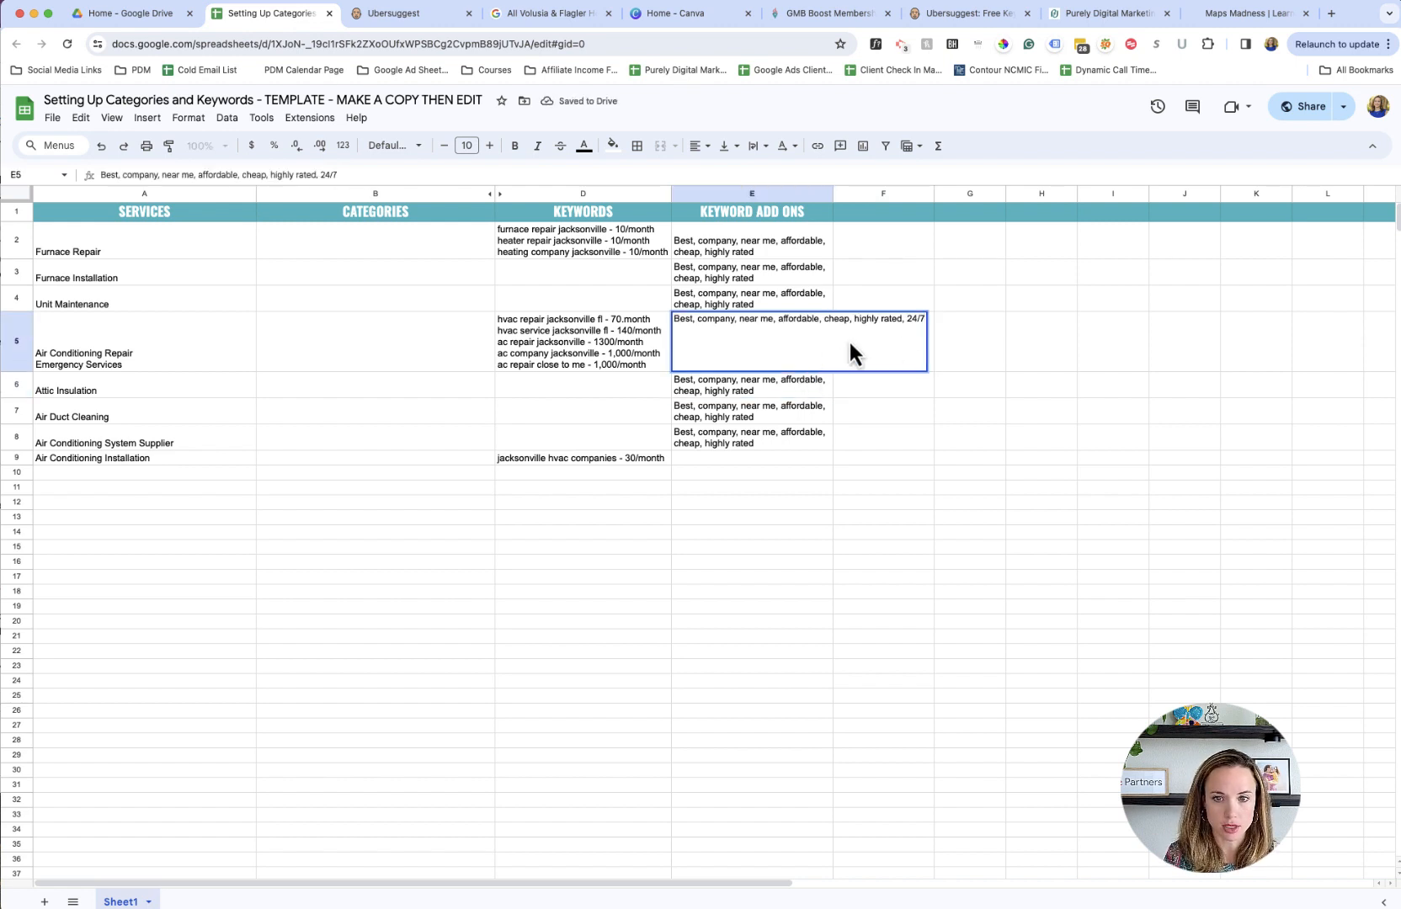
type(", emergency")
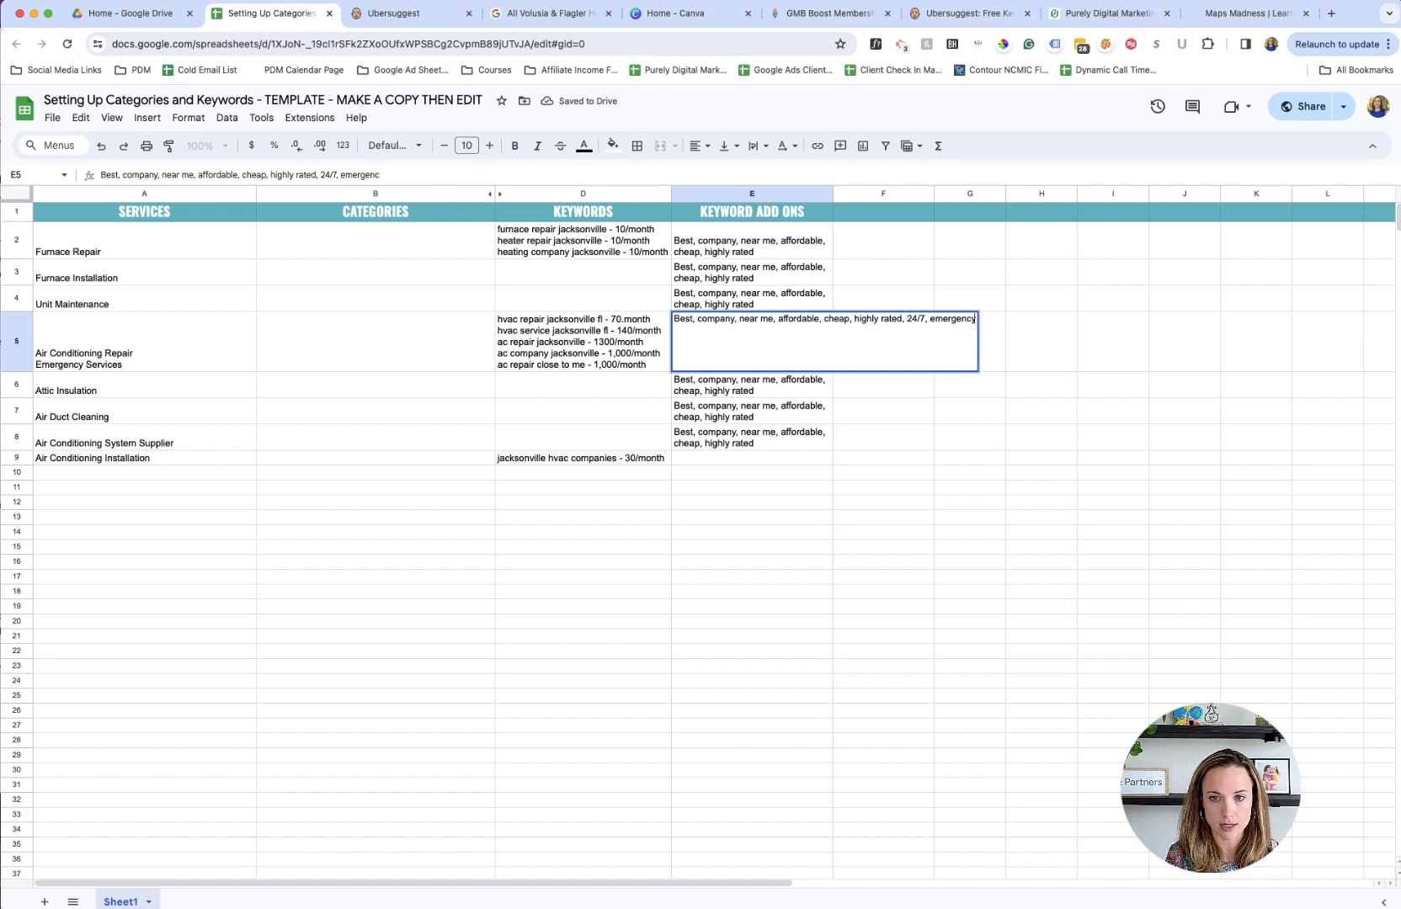
key("Return")
left_click(823, 345)
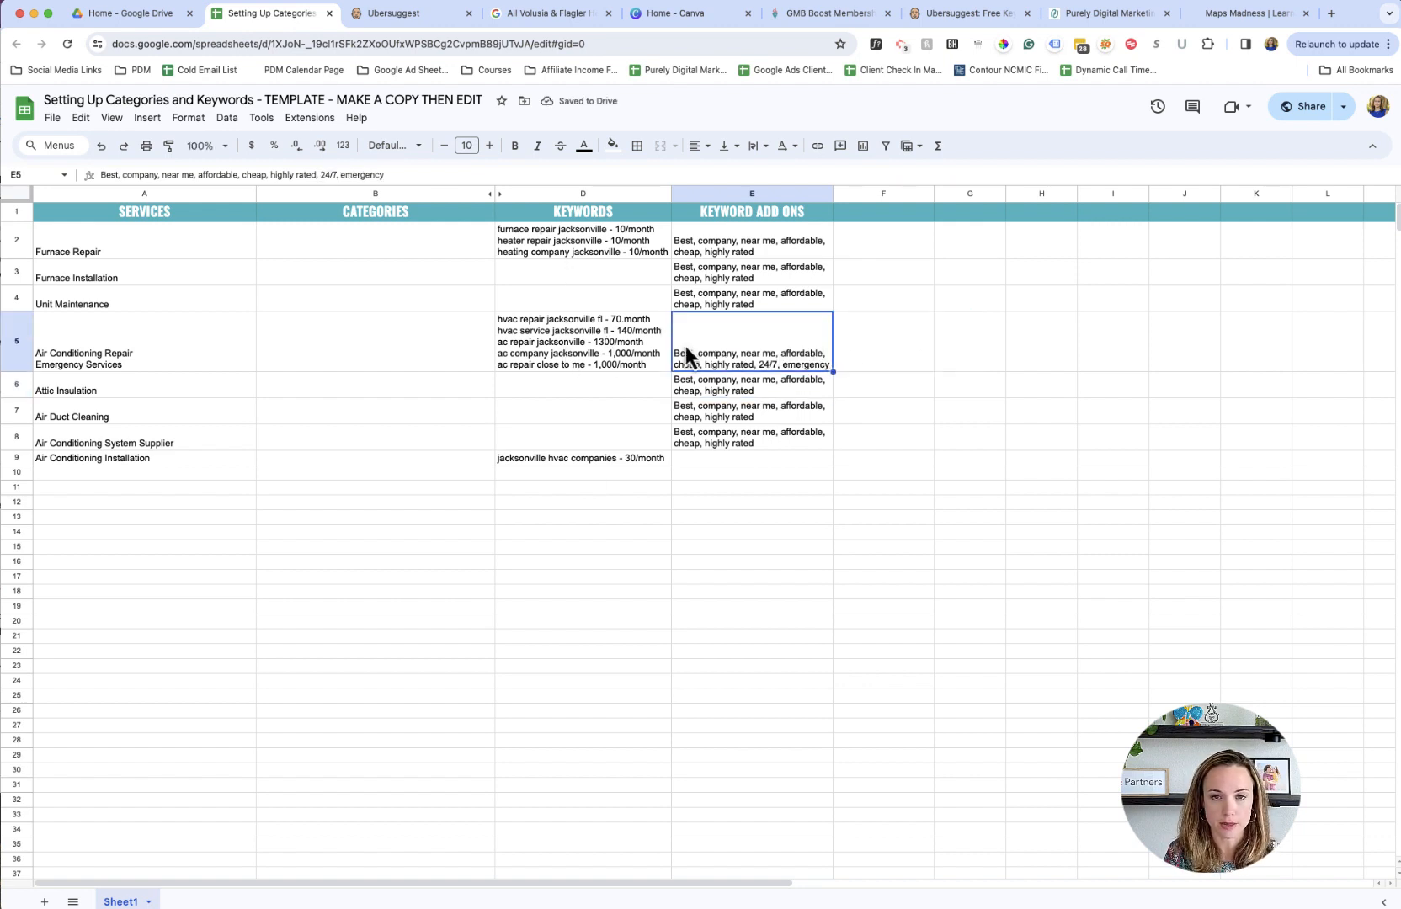
left_click(547, 342)
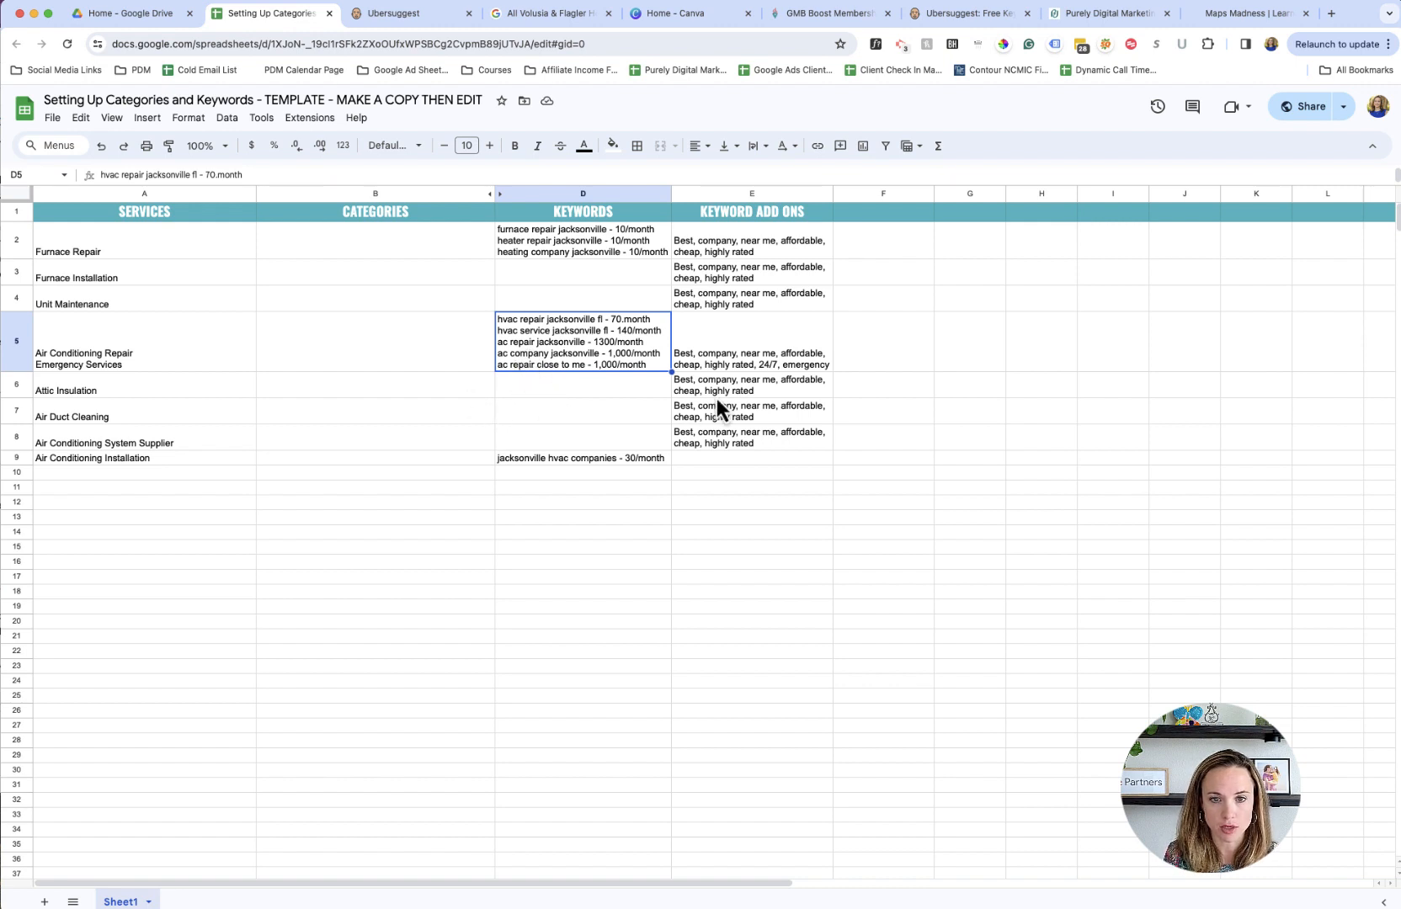
left_click(738, 367)
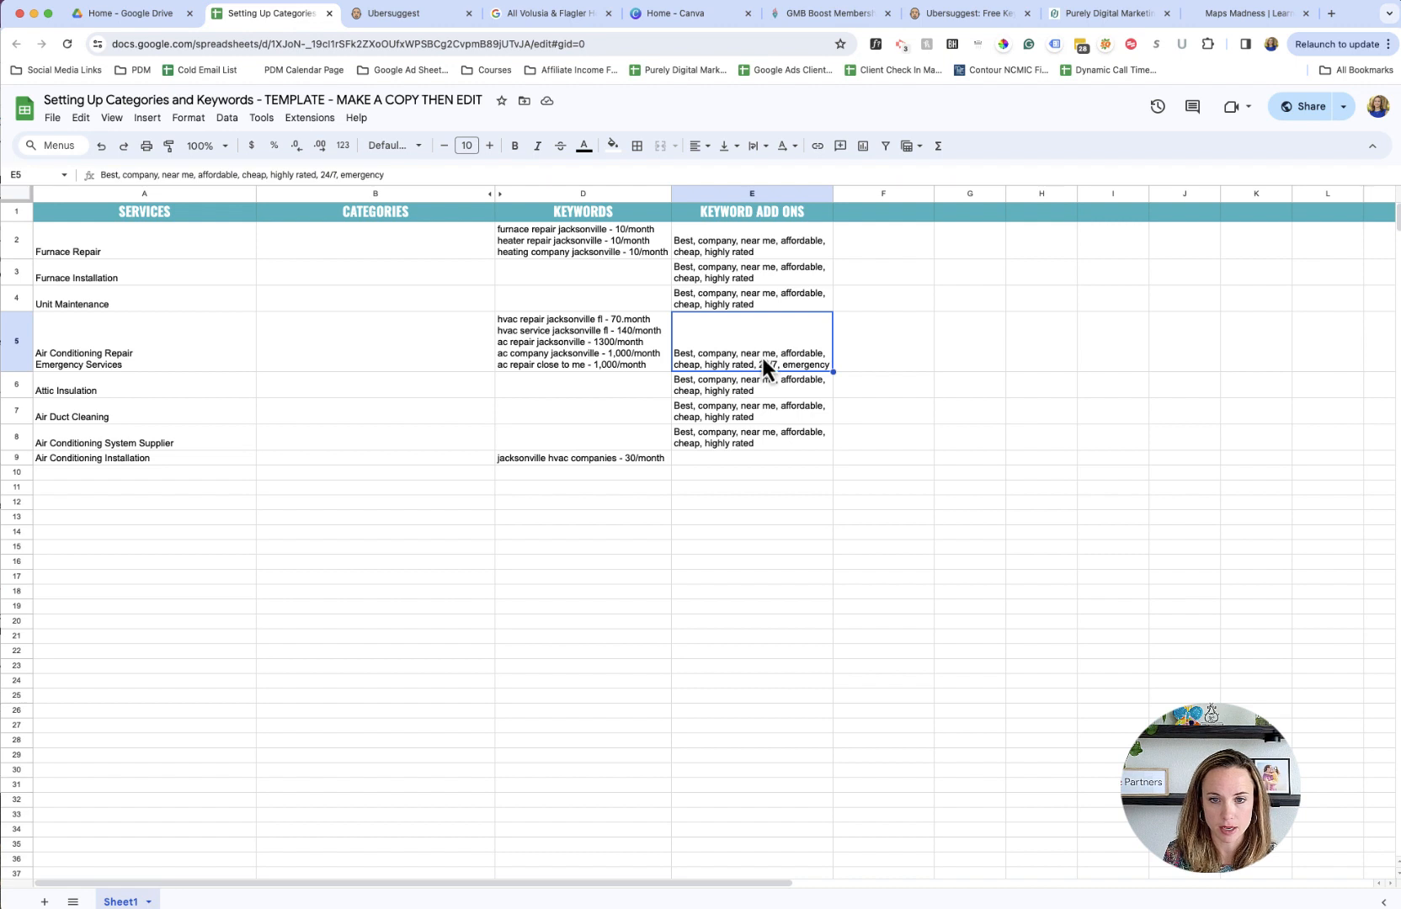
left_click(742, 457)
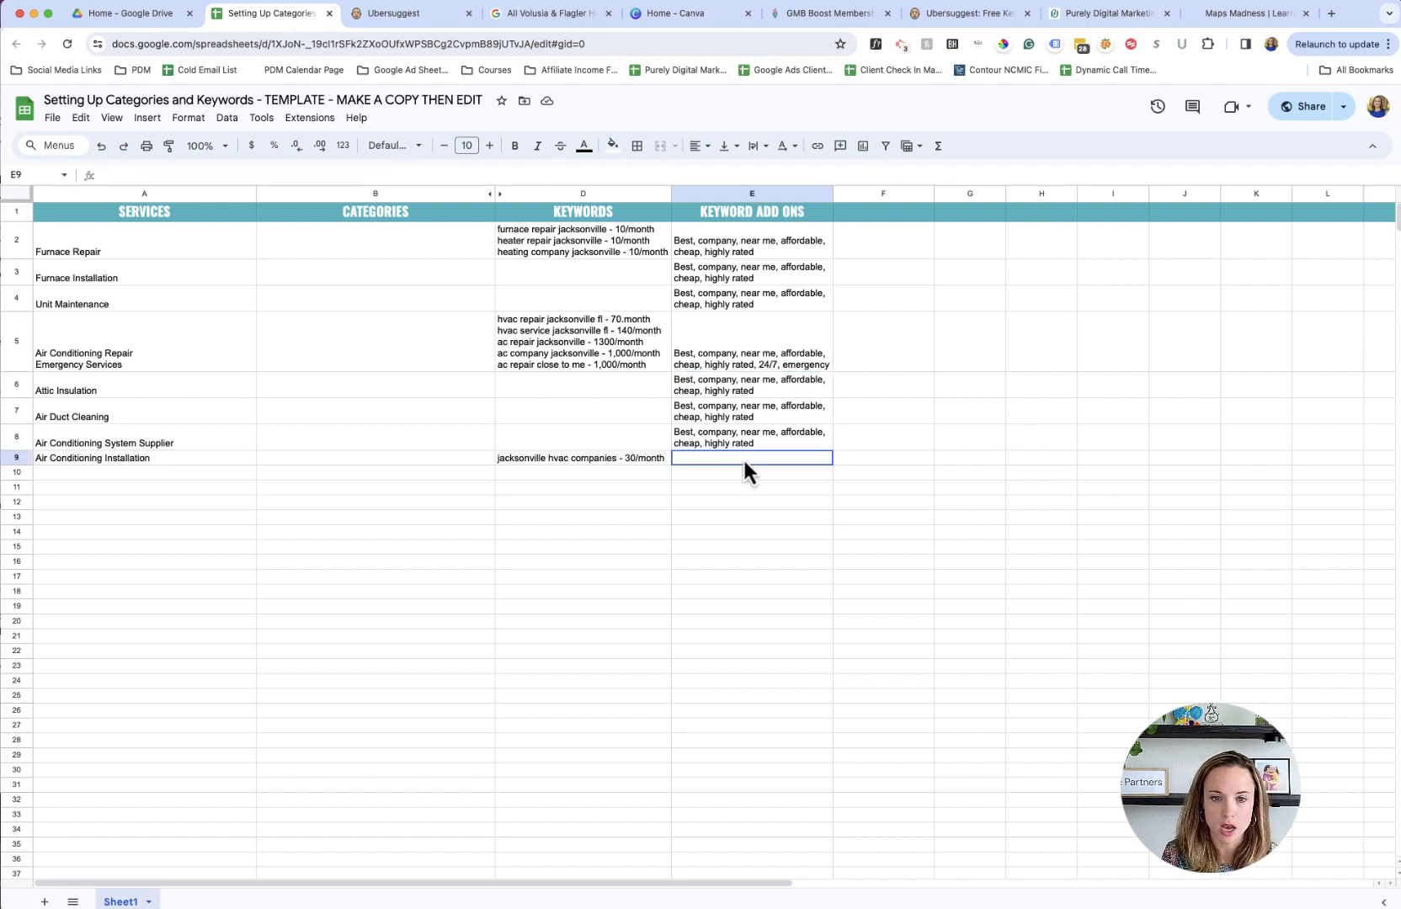
left_click(736, 361)
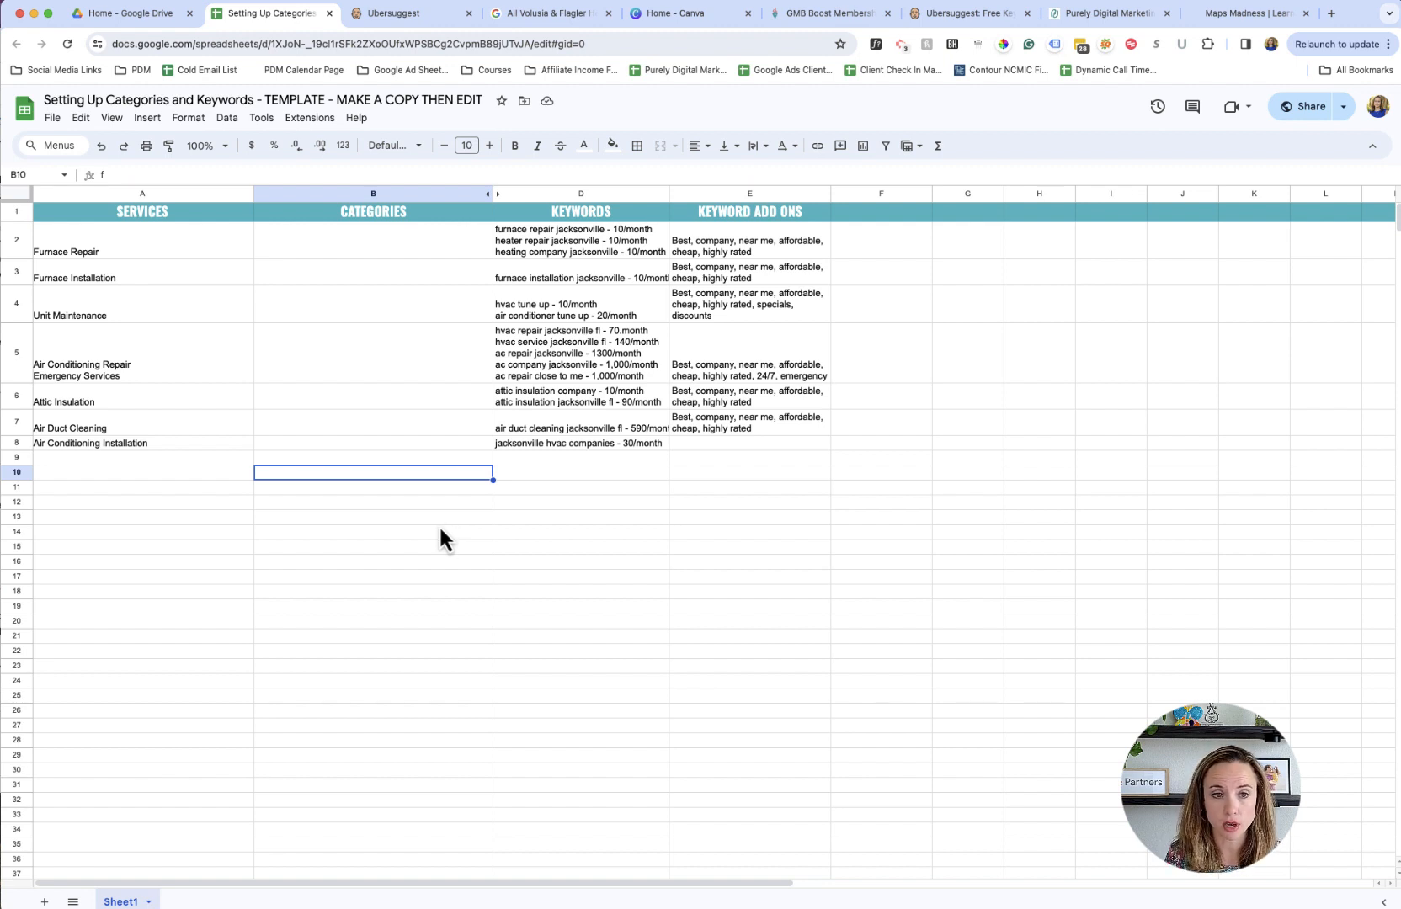
left_click_drag(424, 273, 406, 473)
left_click(399, 513)
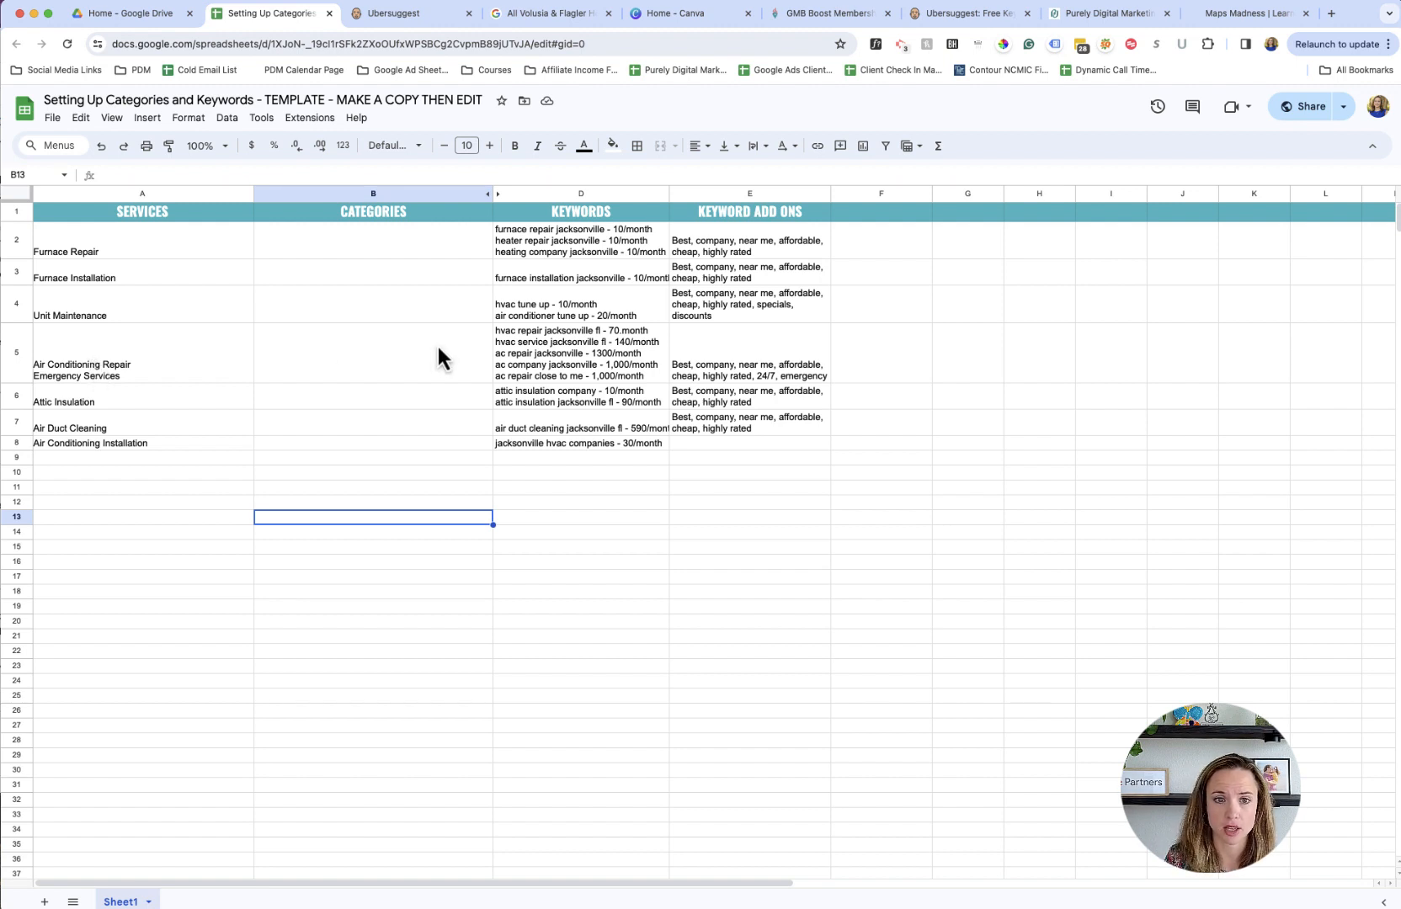
- Search Google for "furnace repair jacksonville fl" in a new browser tab, based on the keyword in D2
left_click(565, 246)
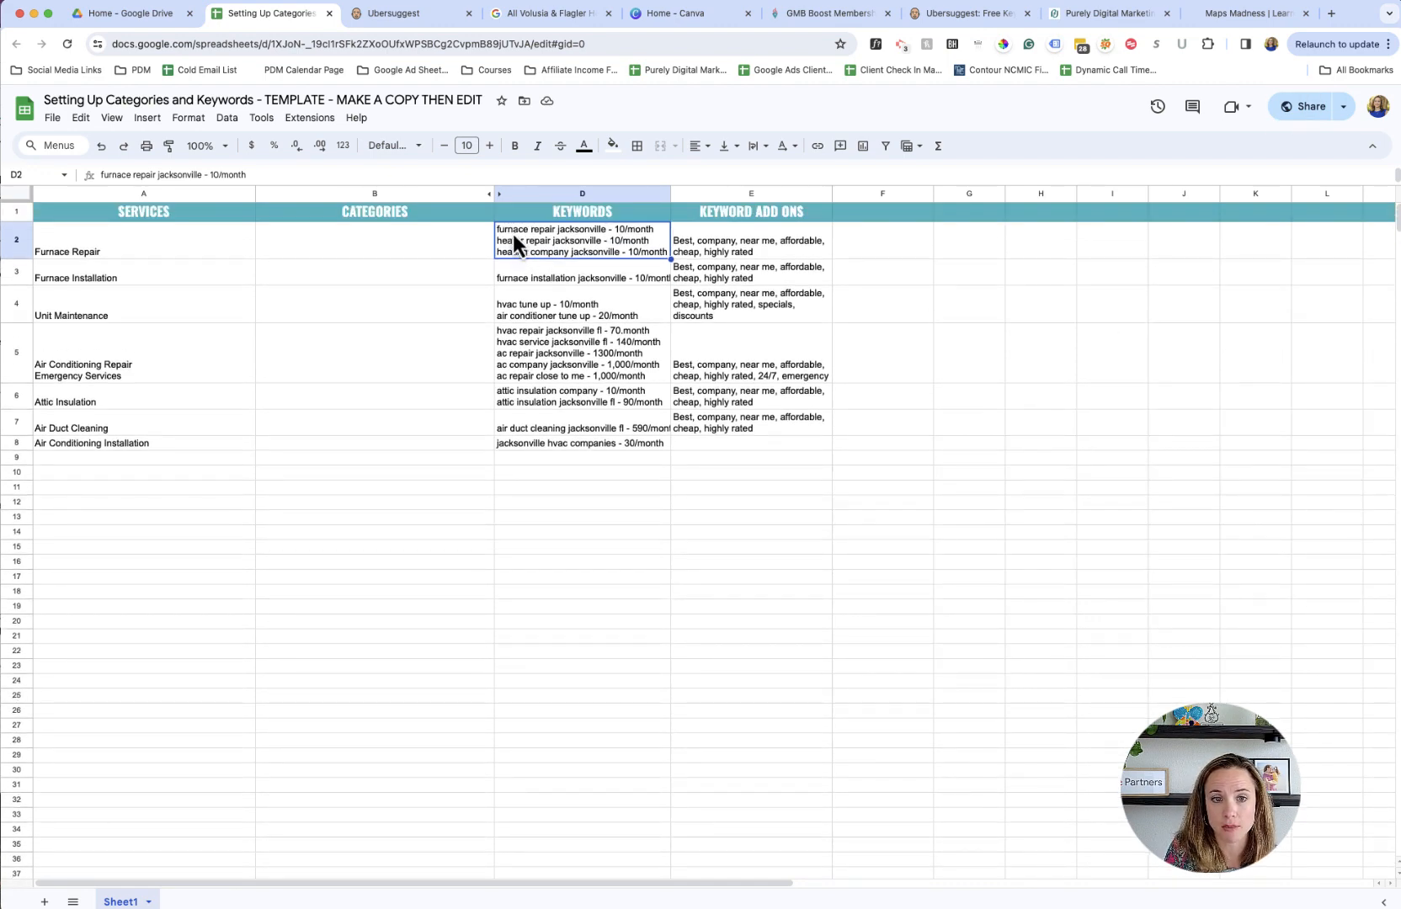
left_click(1332, 17)
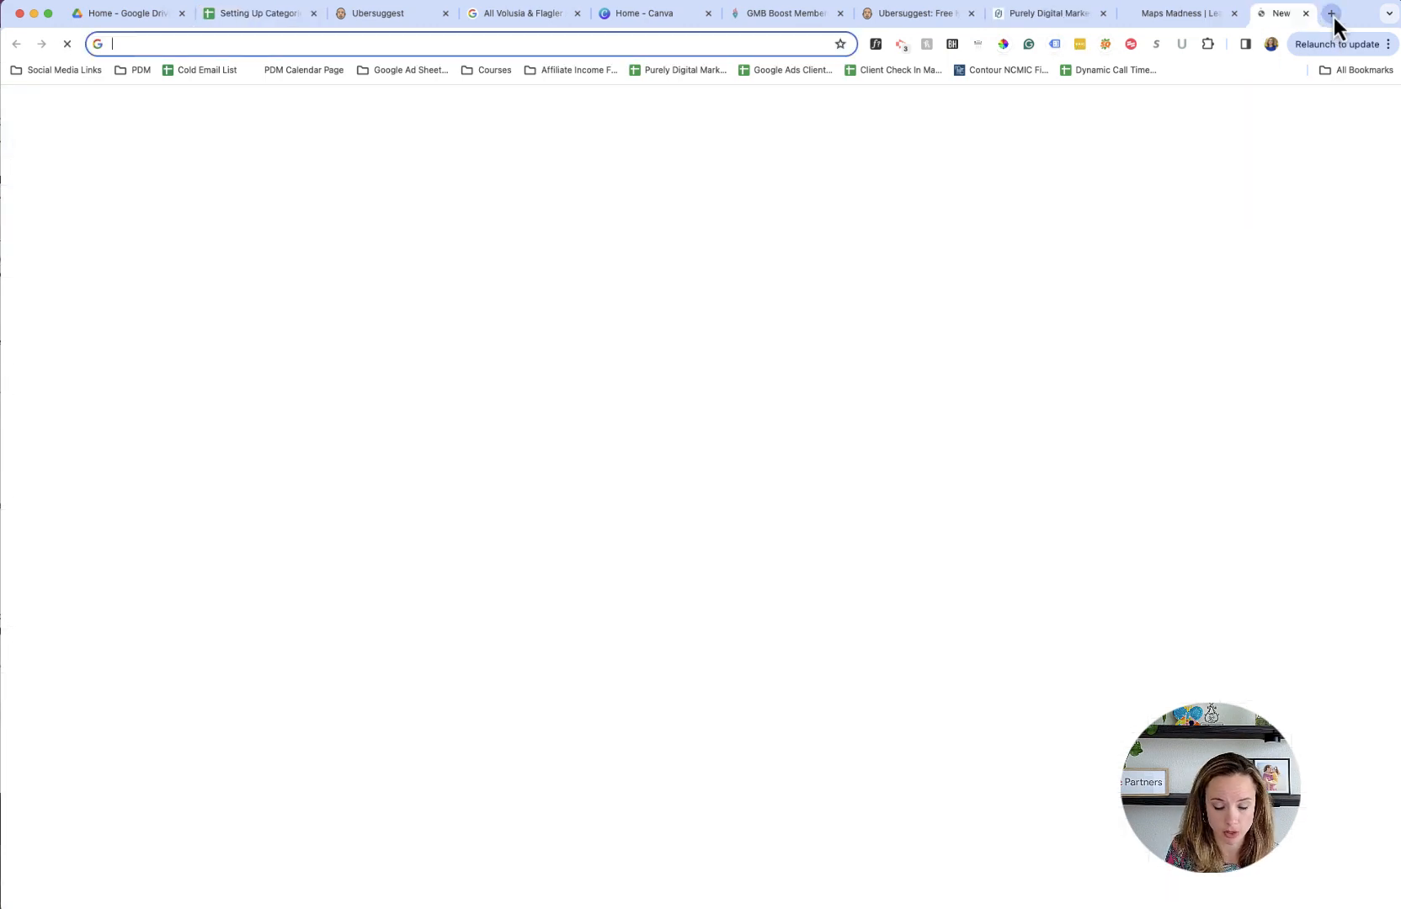
type("furnace rep")
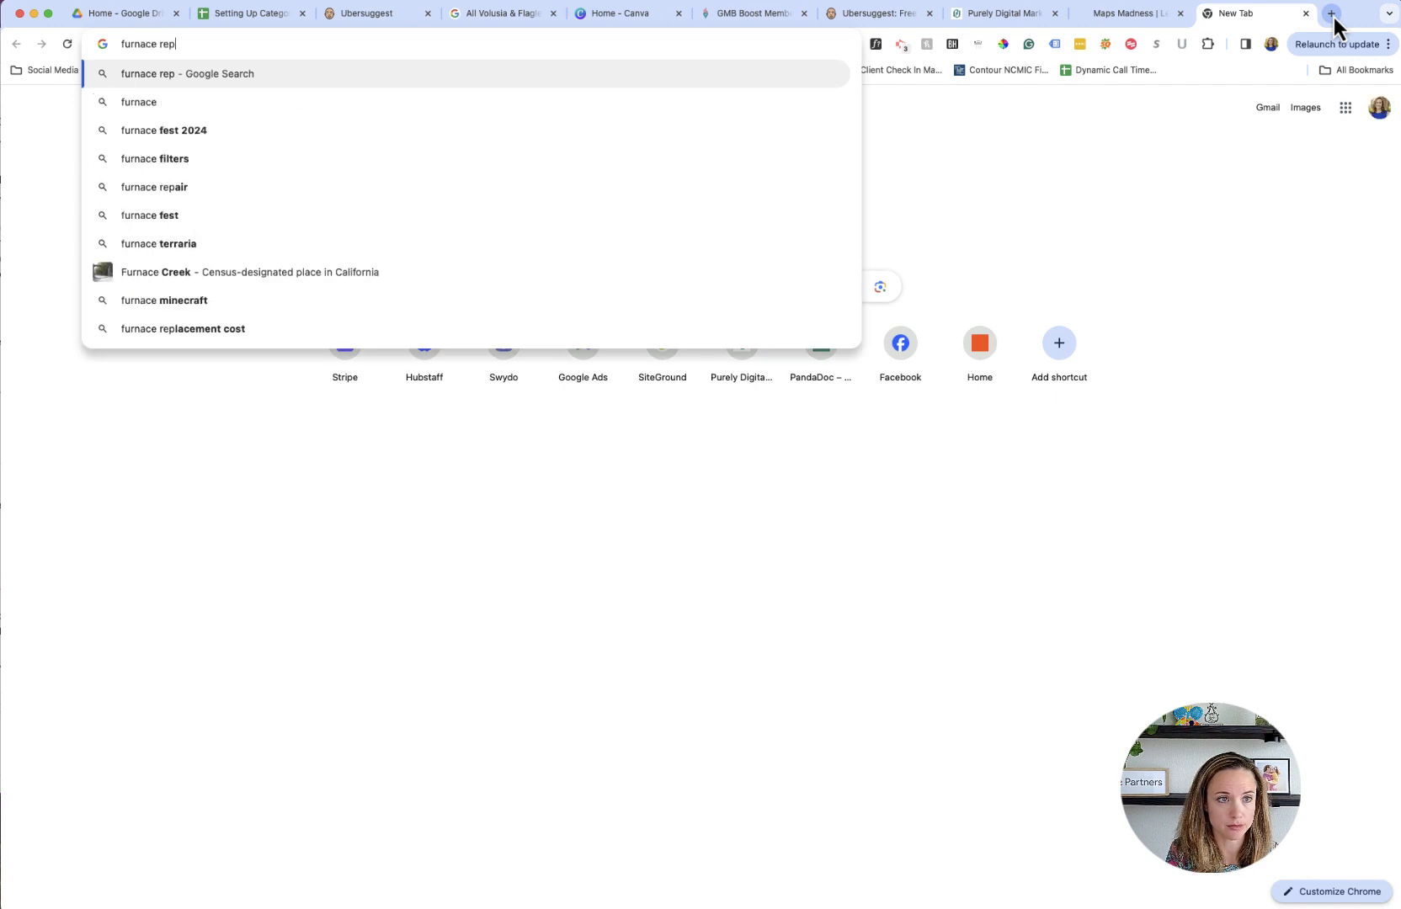
type("air jacksonville fl")
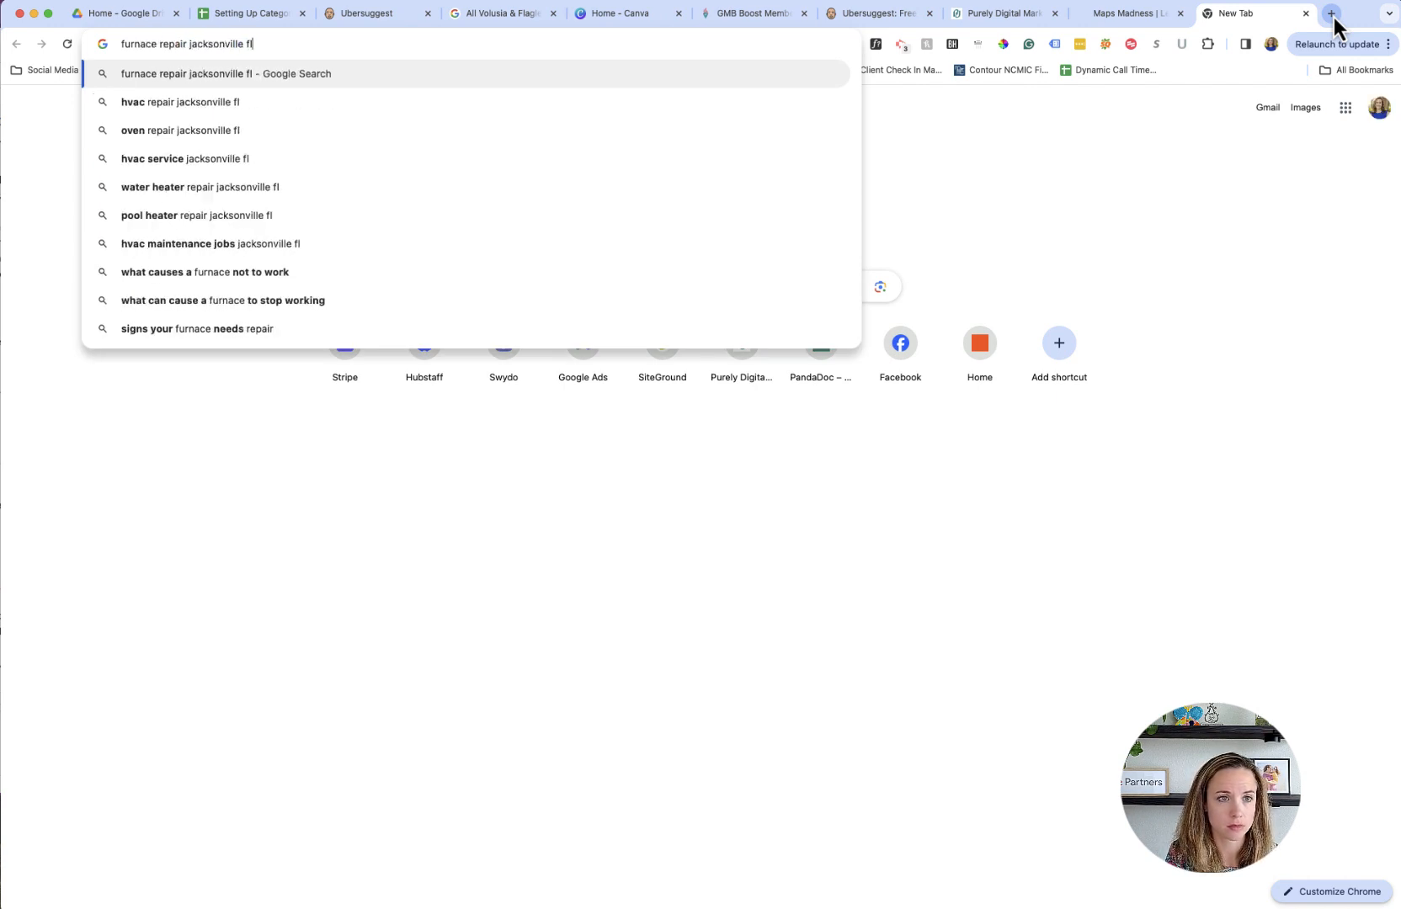
key("Return")
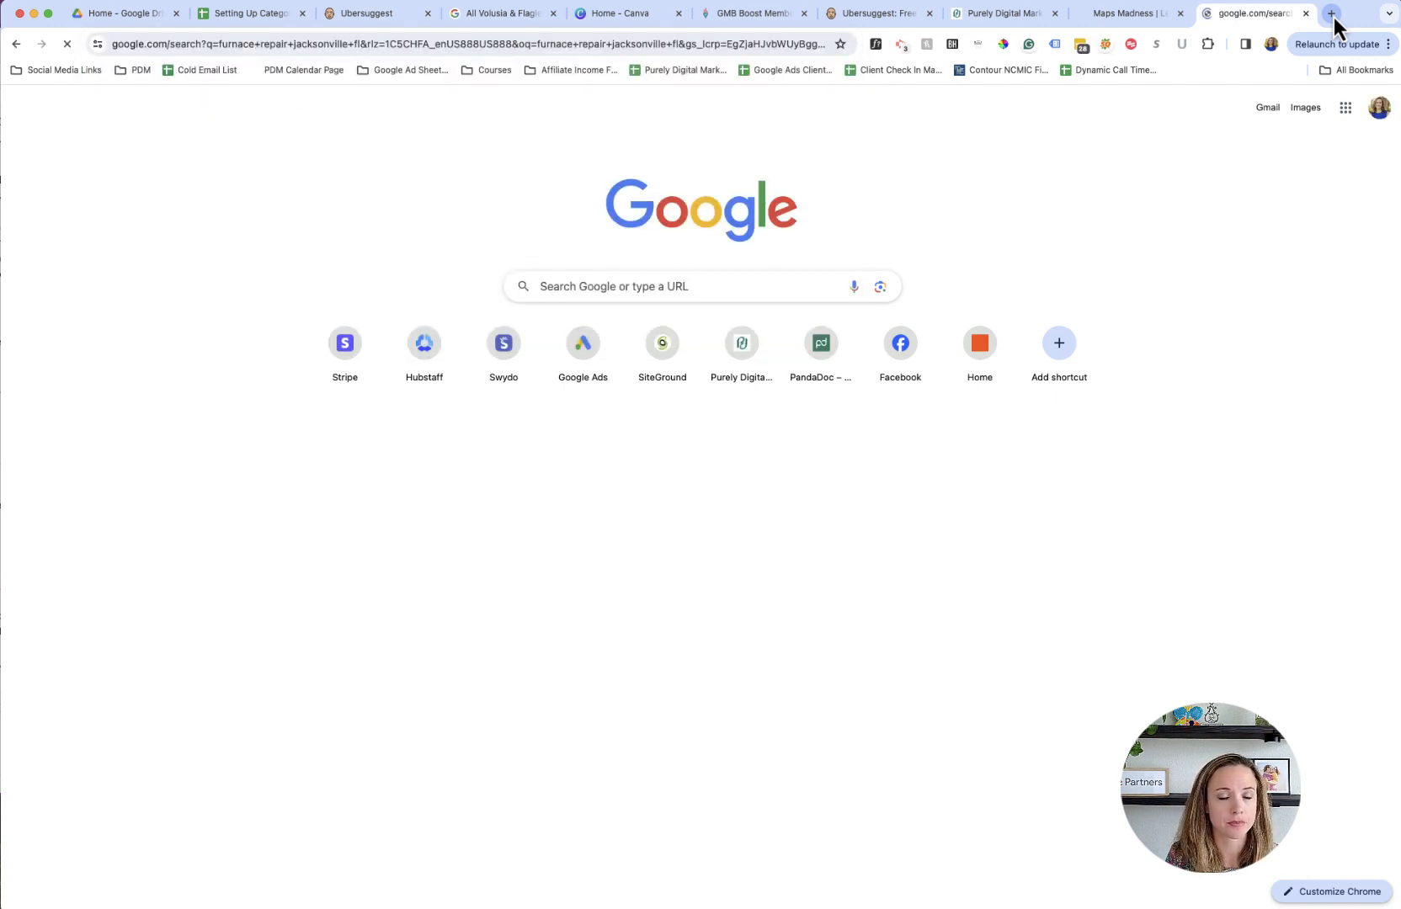
- Open the full list of local businesses from the furnace repair results and look through the companies and their listed categories
scroll(109, 584, "down", 7)
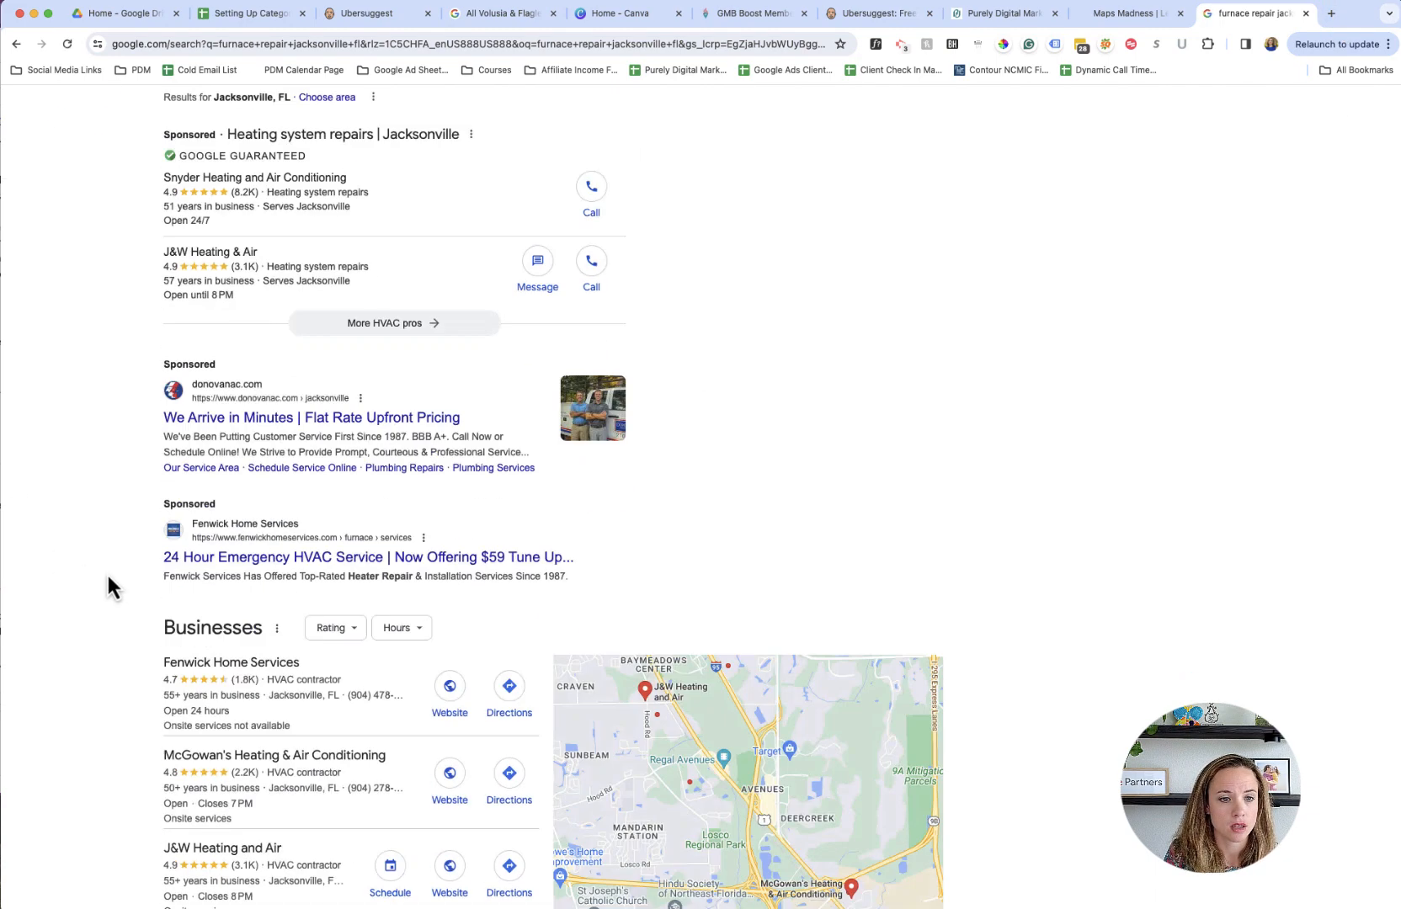
scroll(106, 572, "up", 1)
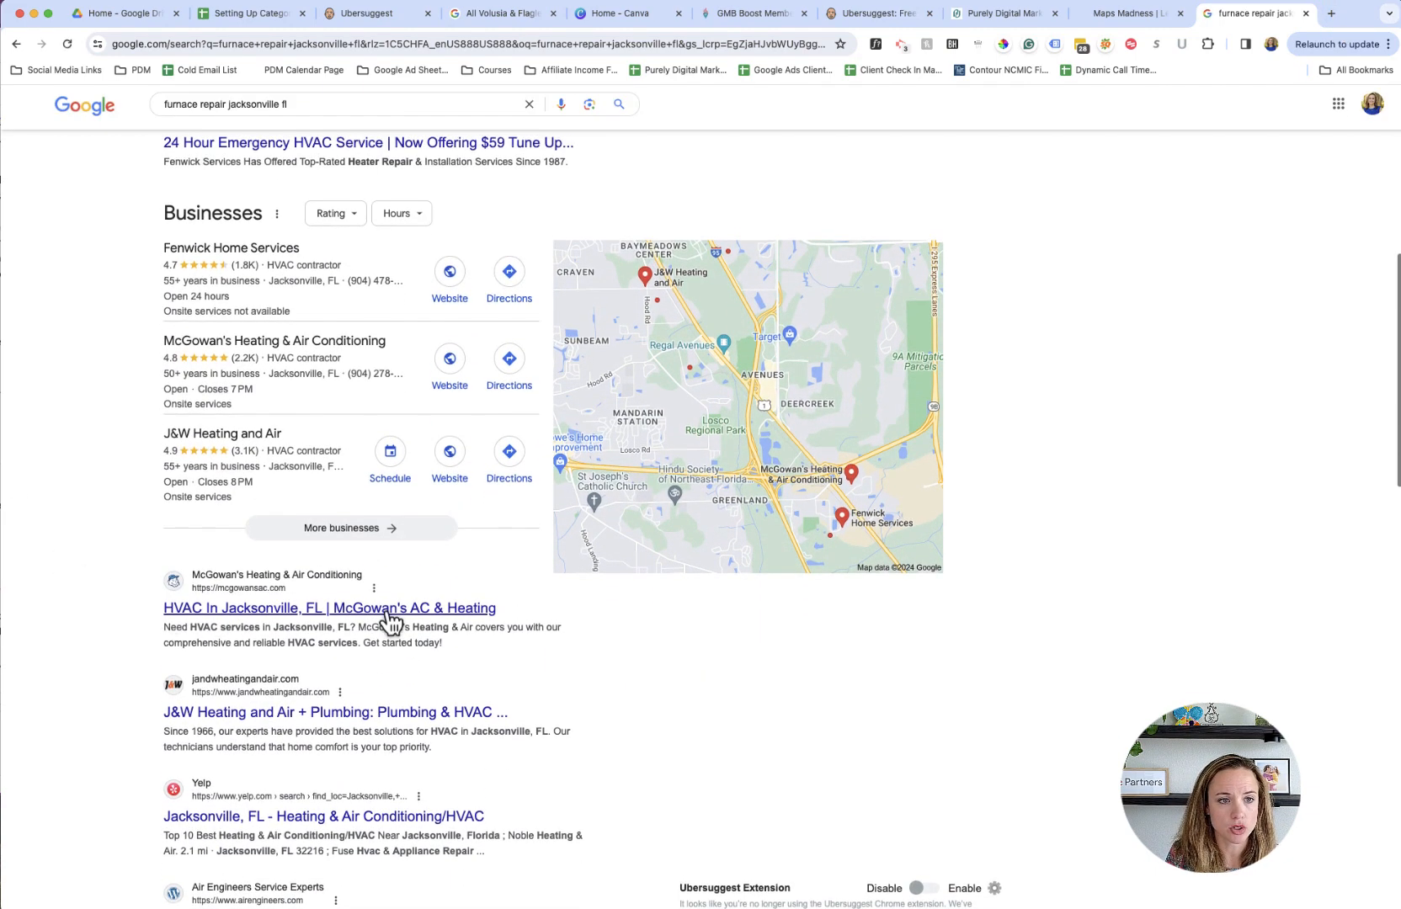
left_click(327, 532)
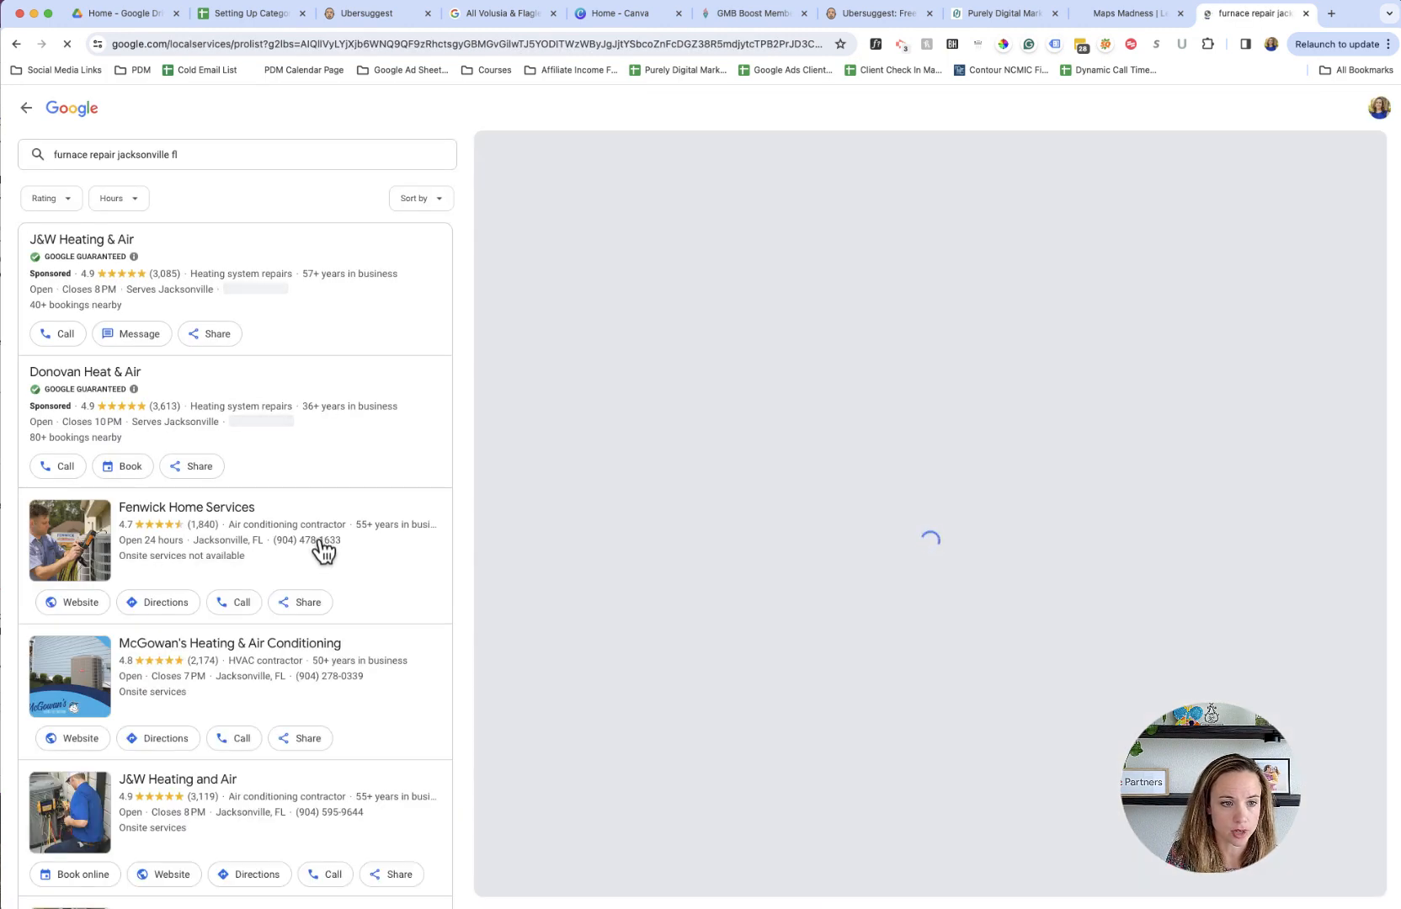
scroll(326, 548, "down", 3)
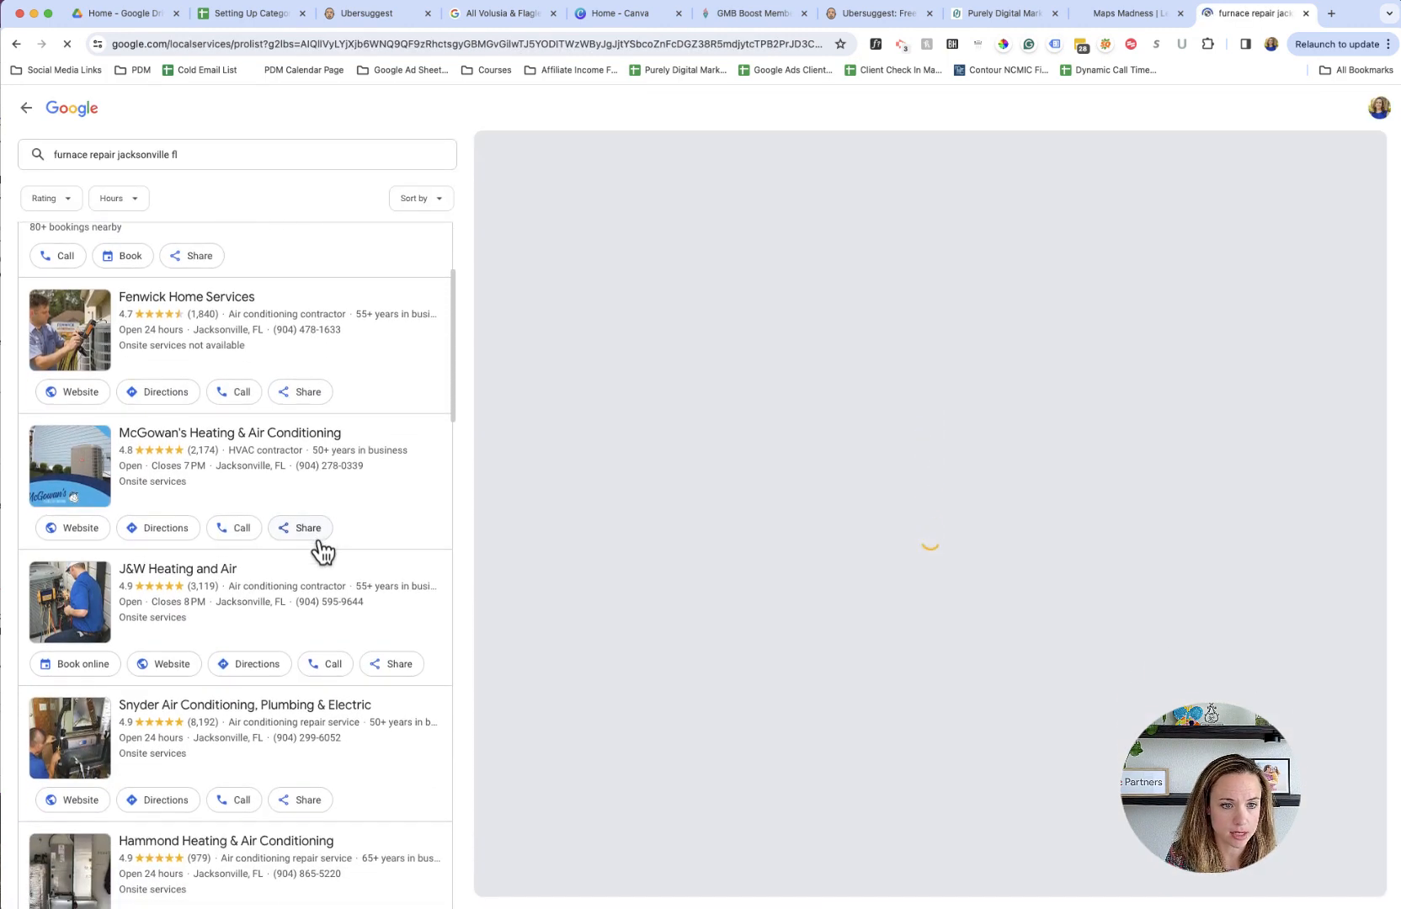
- Compare the primary categories listed for the Jacksonville furnace repair companies, from Fenwick Home Services down to Coastal Heating and Cooling
scroll(318, 543, "down", 1)
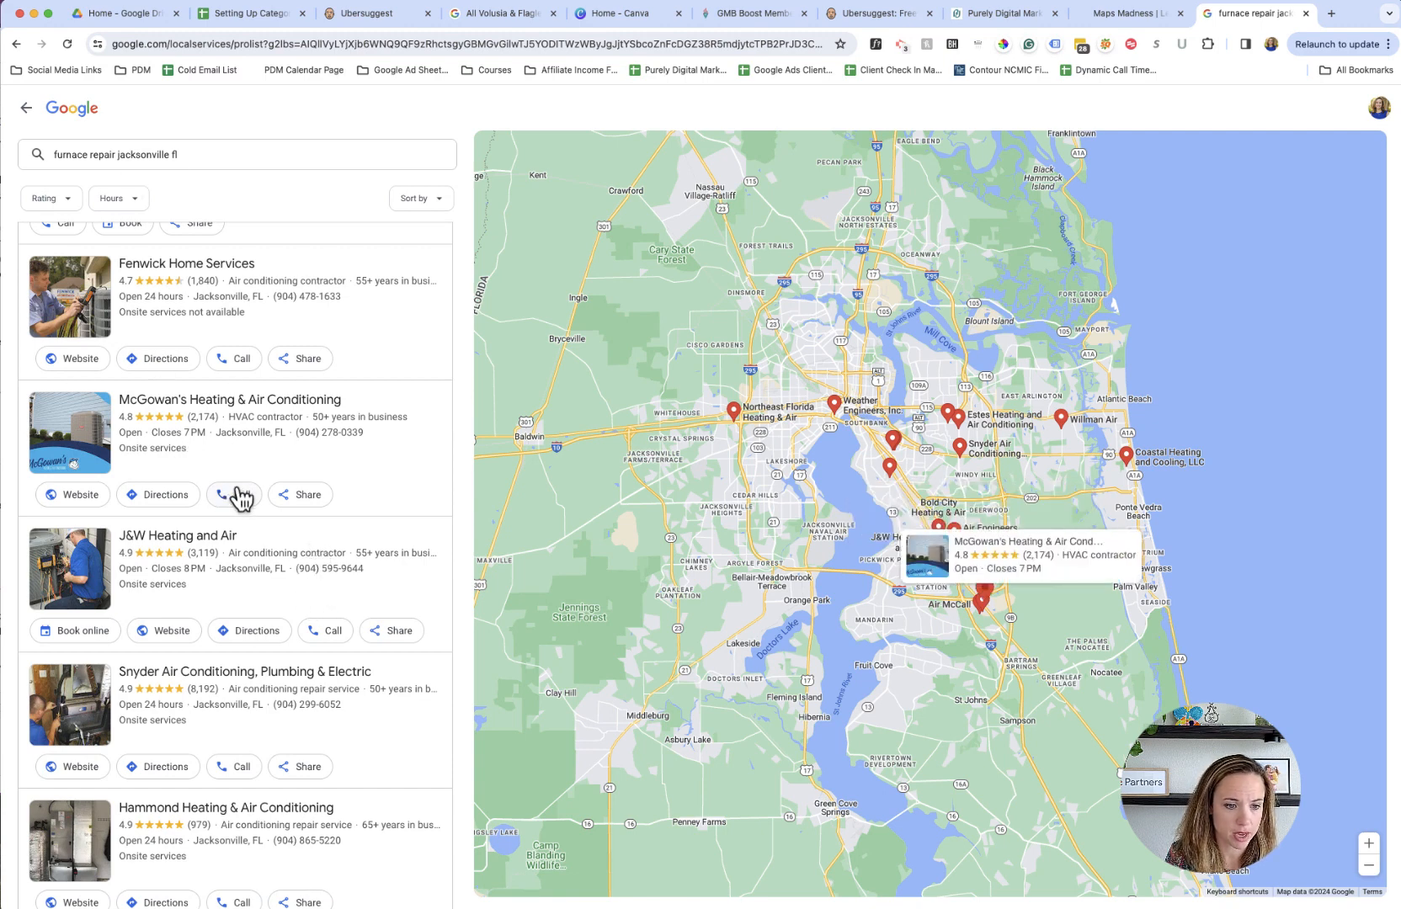
scroll(269, 505, "down", 1)
scroll(269, 506, "down", 1)
scroll(278, 515, "up", 3)
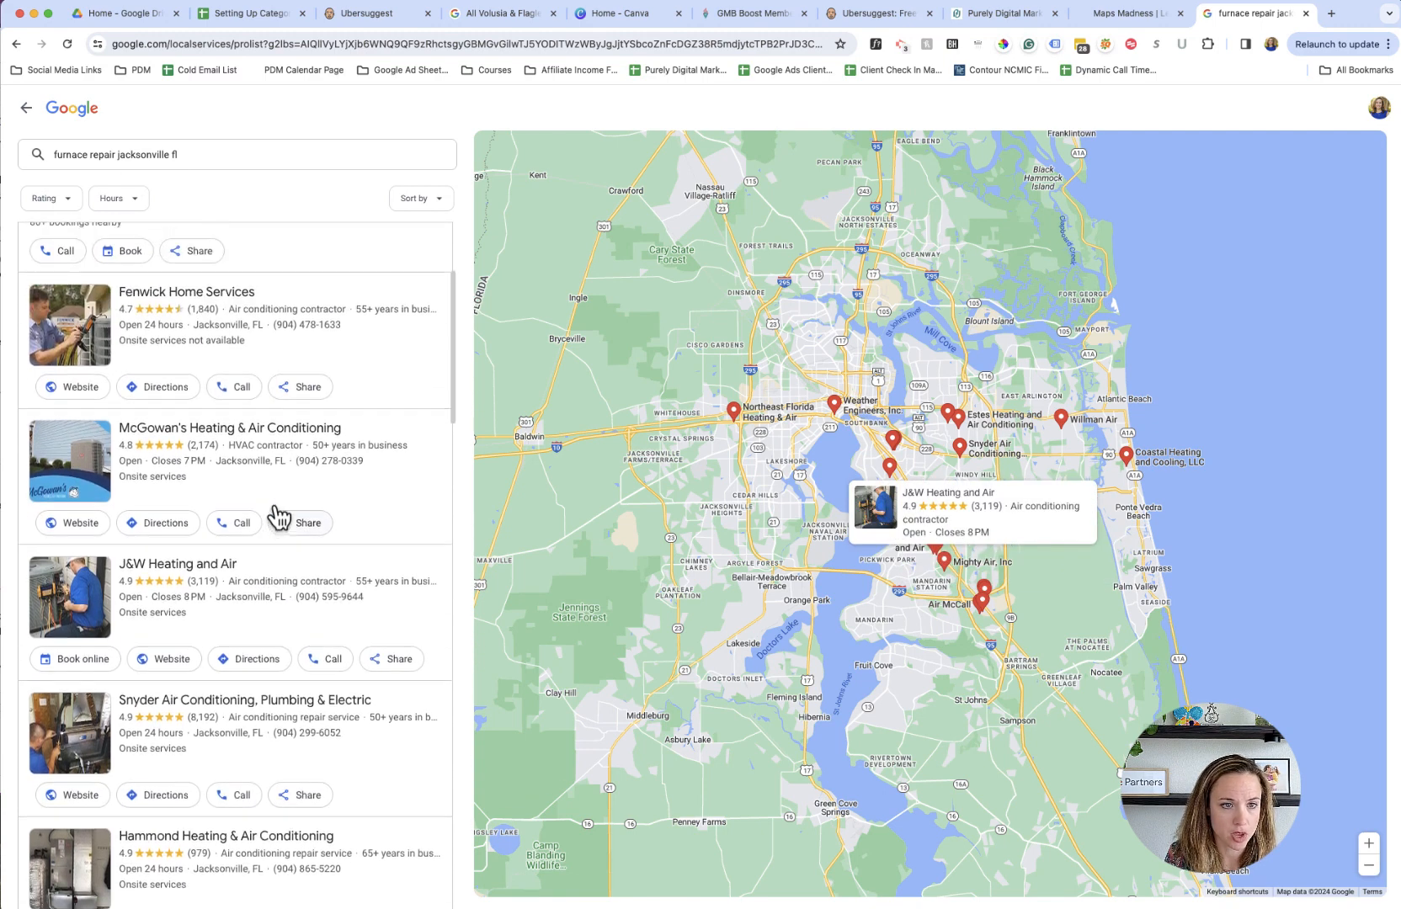
scroll(253, 421, "up", 1)
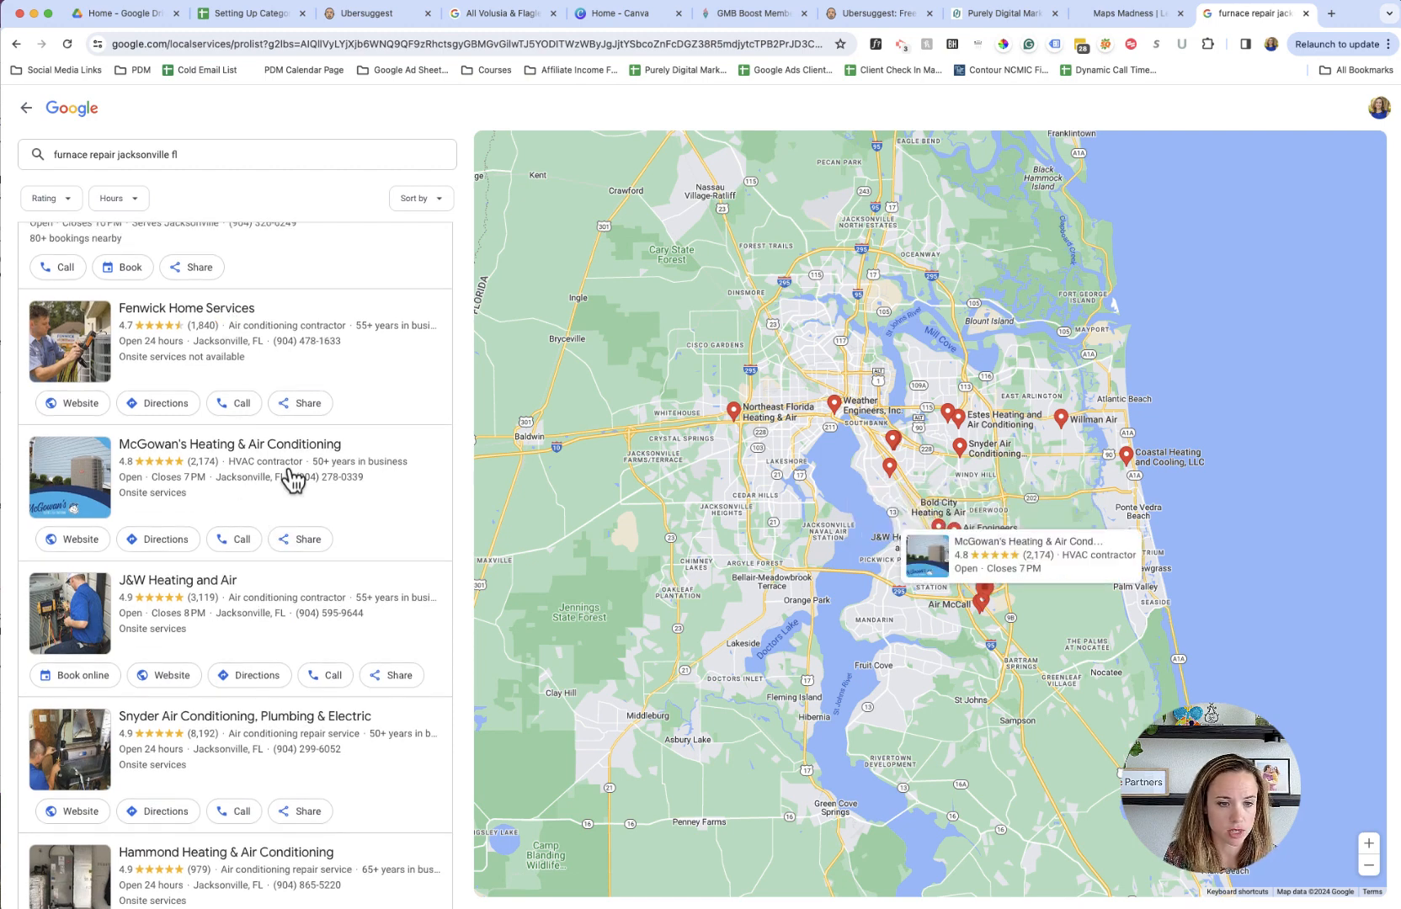
scroll(288, 478, "down", 3)
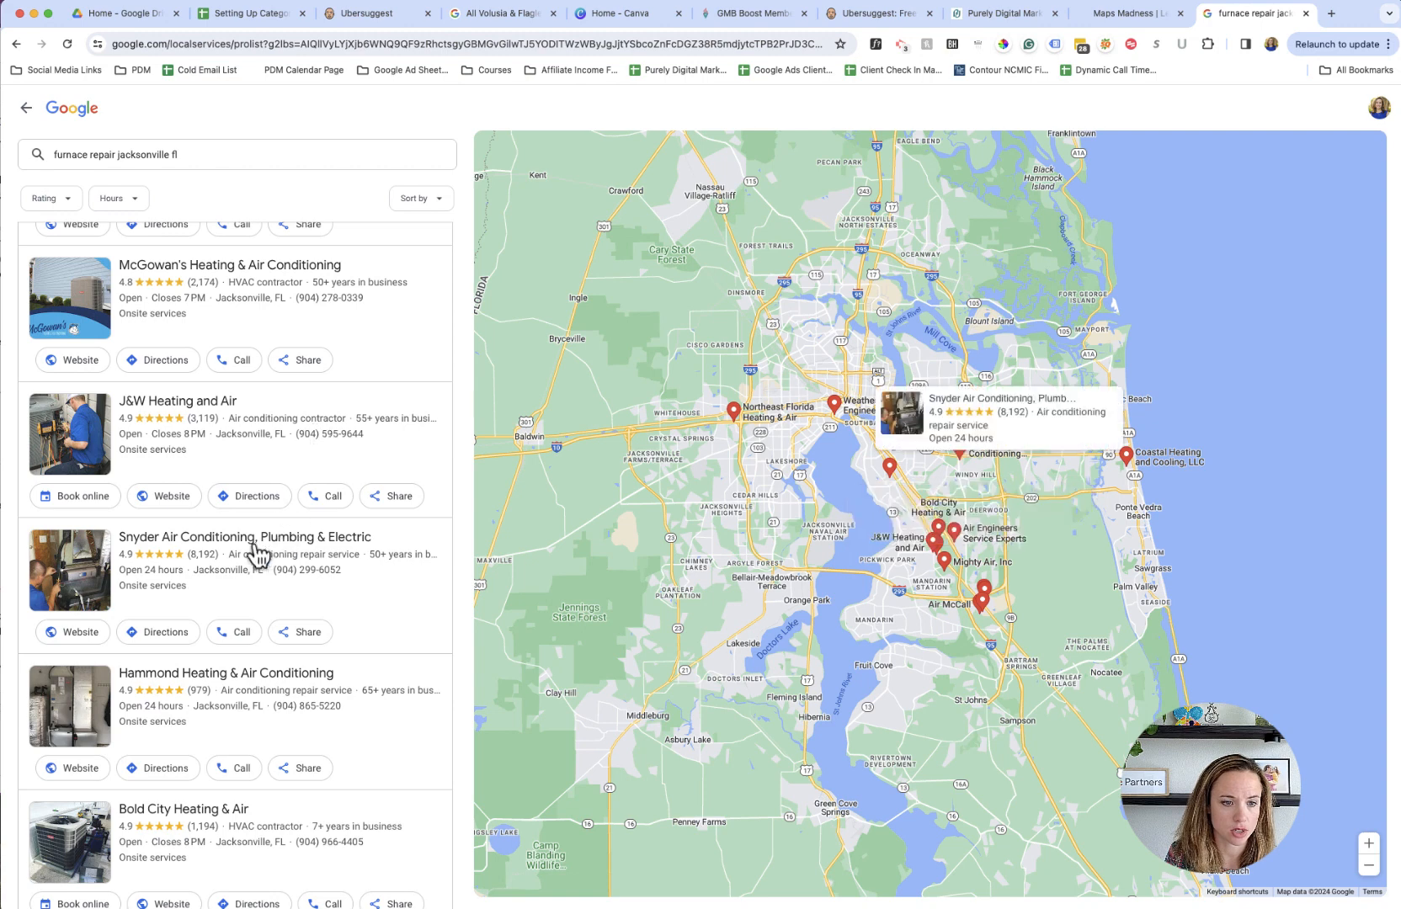
scroll(294, 561, "down", 1)
scroll(295, 561, "down", 2)
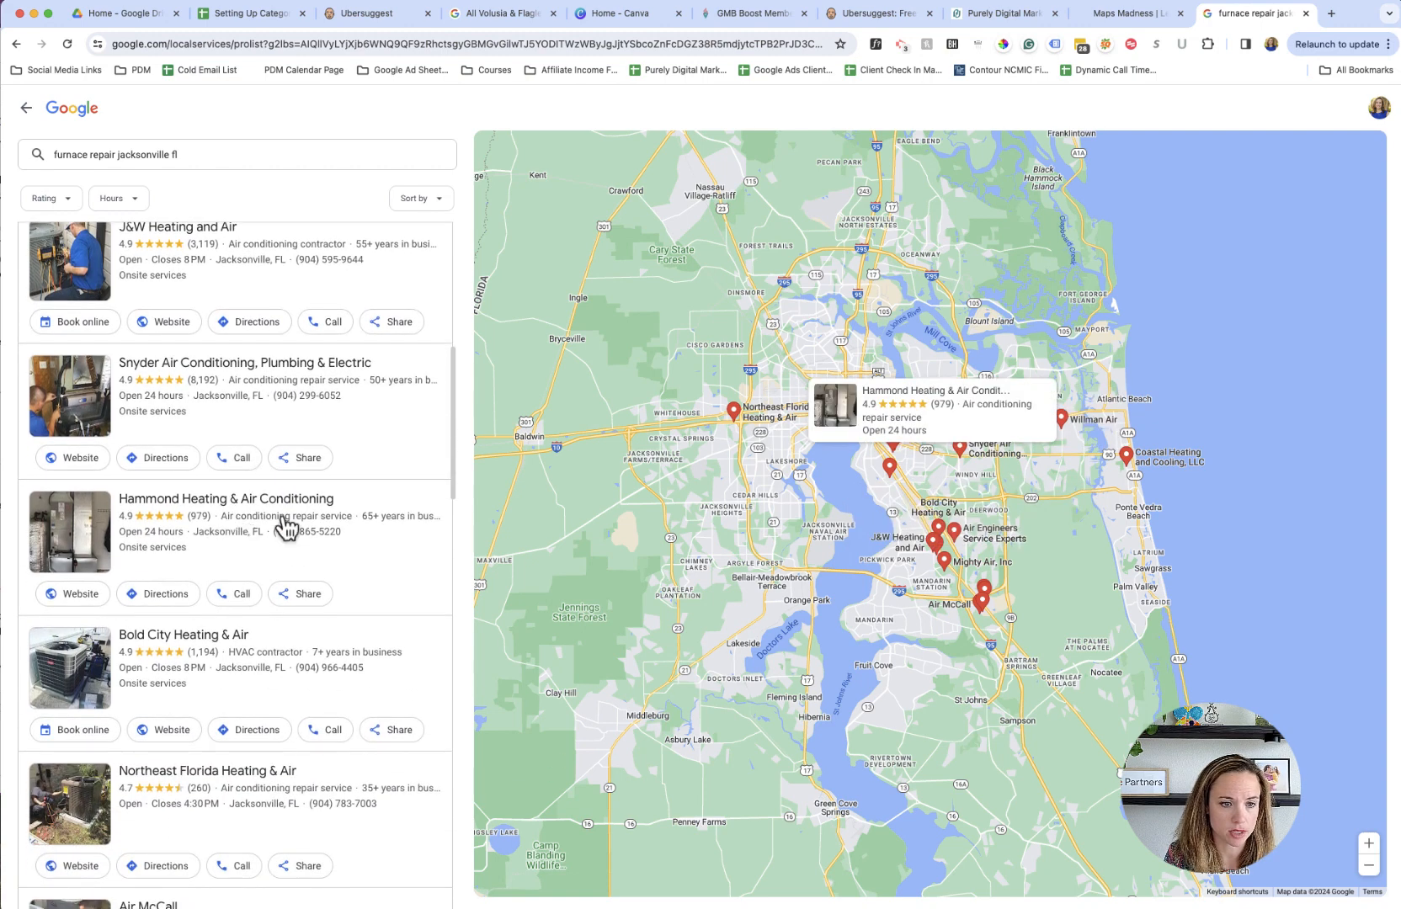
scroll(329, 532, "down", 2)
scroll(286, 531, "down", 1)
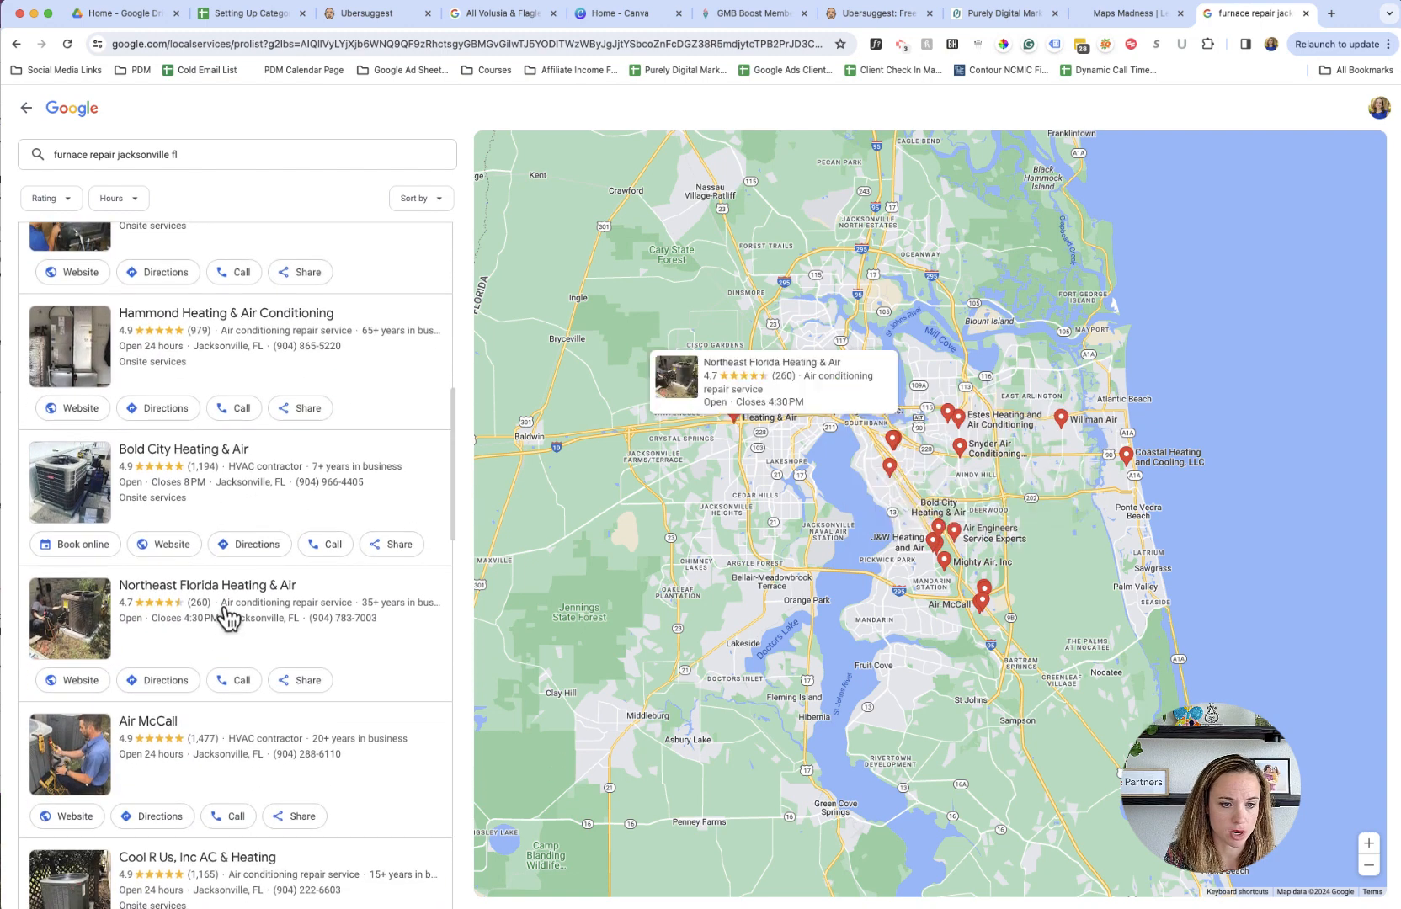
scroll(236, 749, "down", 7)
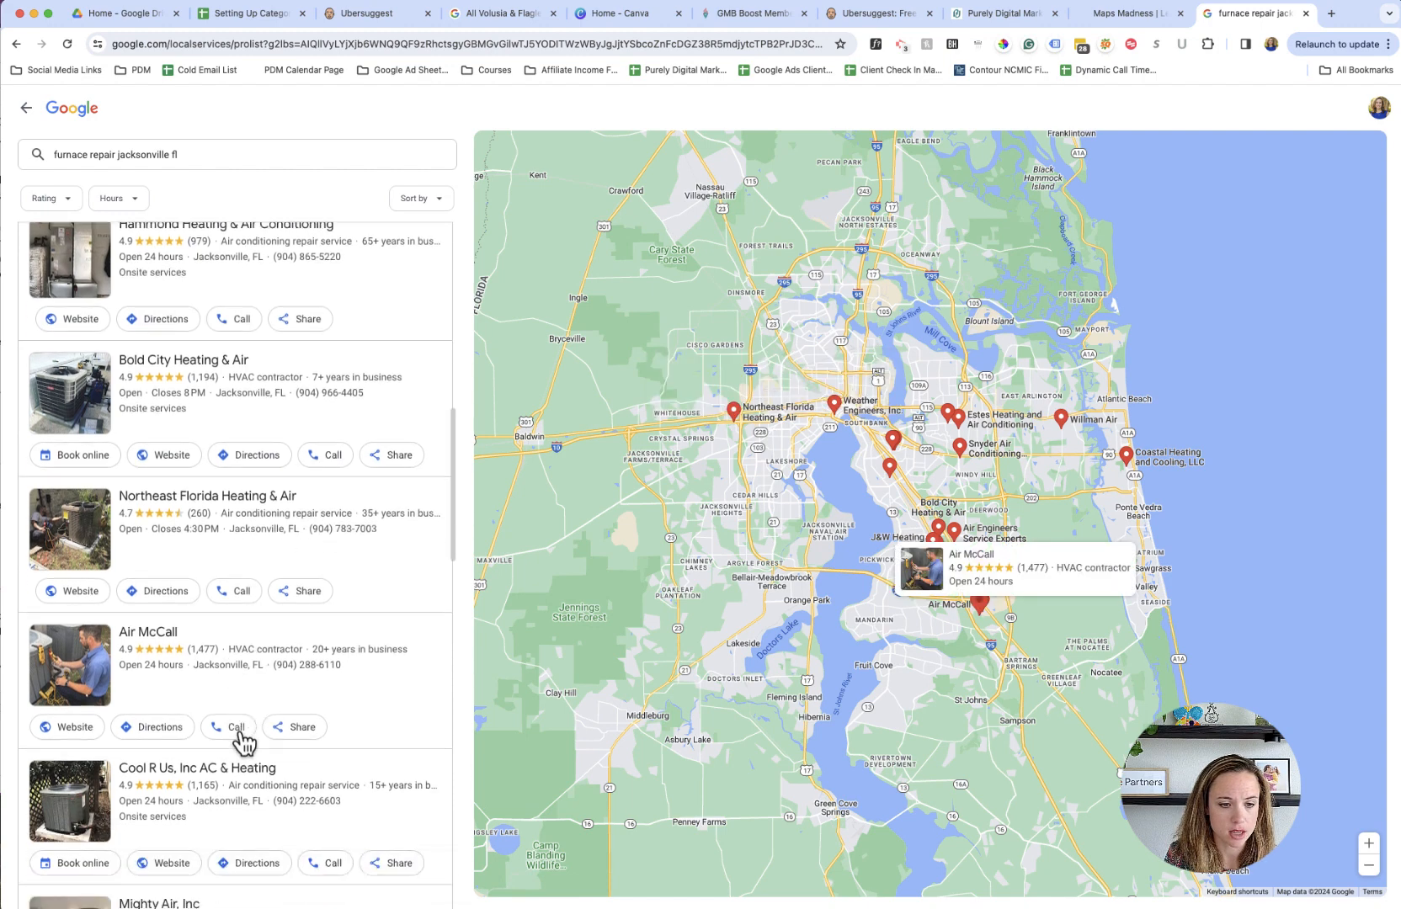
scroll(244, 744, "up", 15)
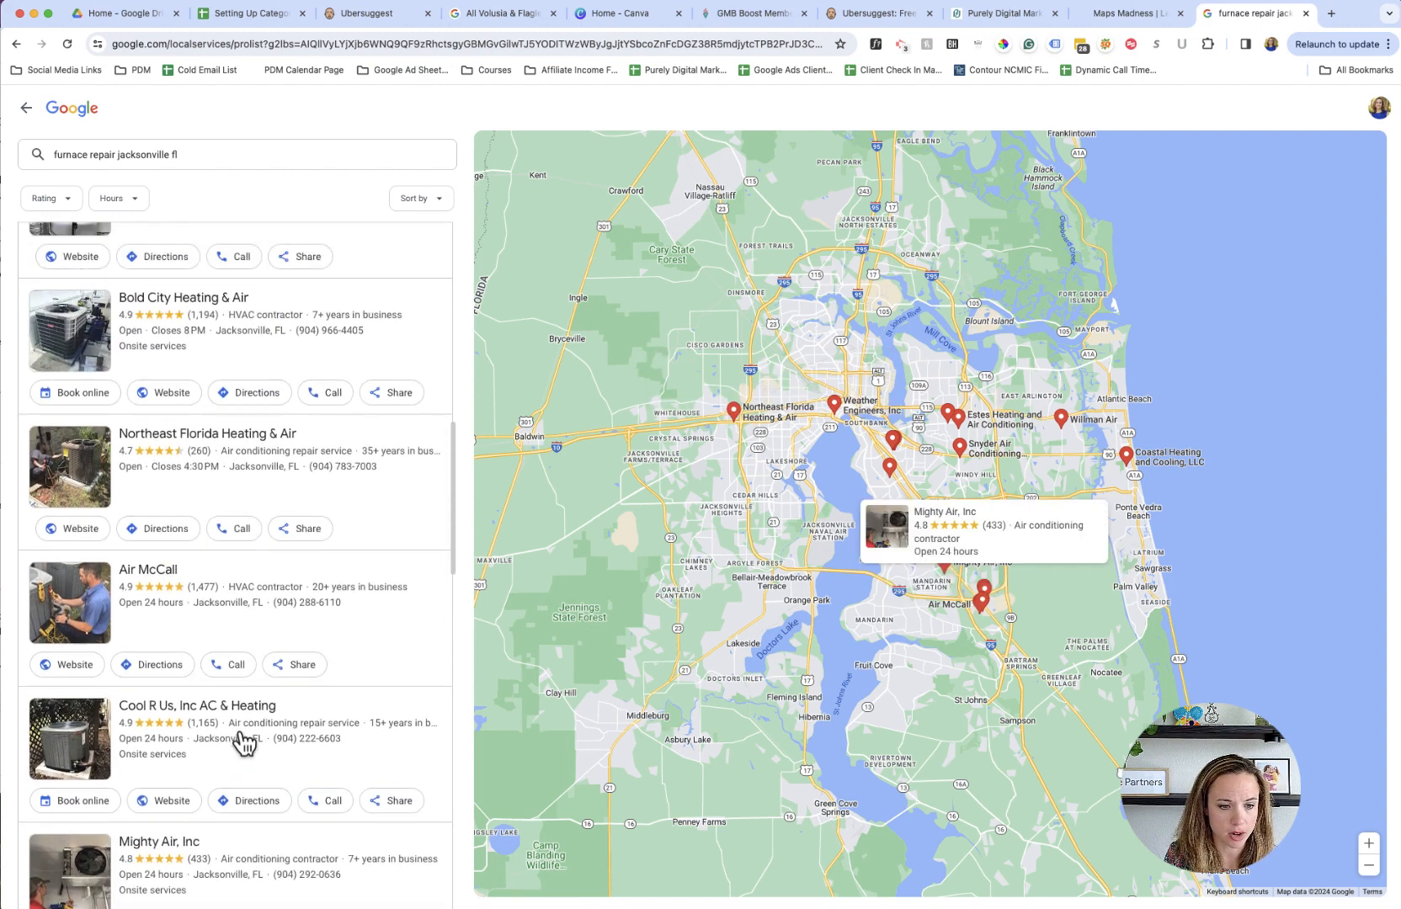
scroll(244, 744, "up", 3)
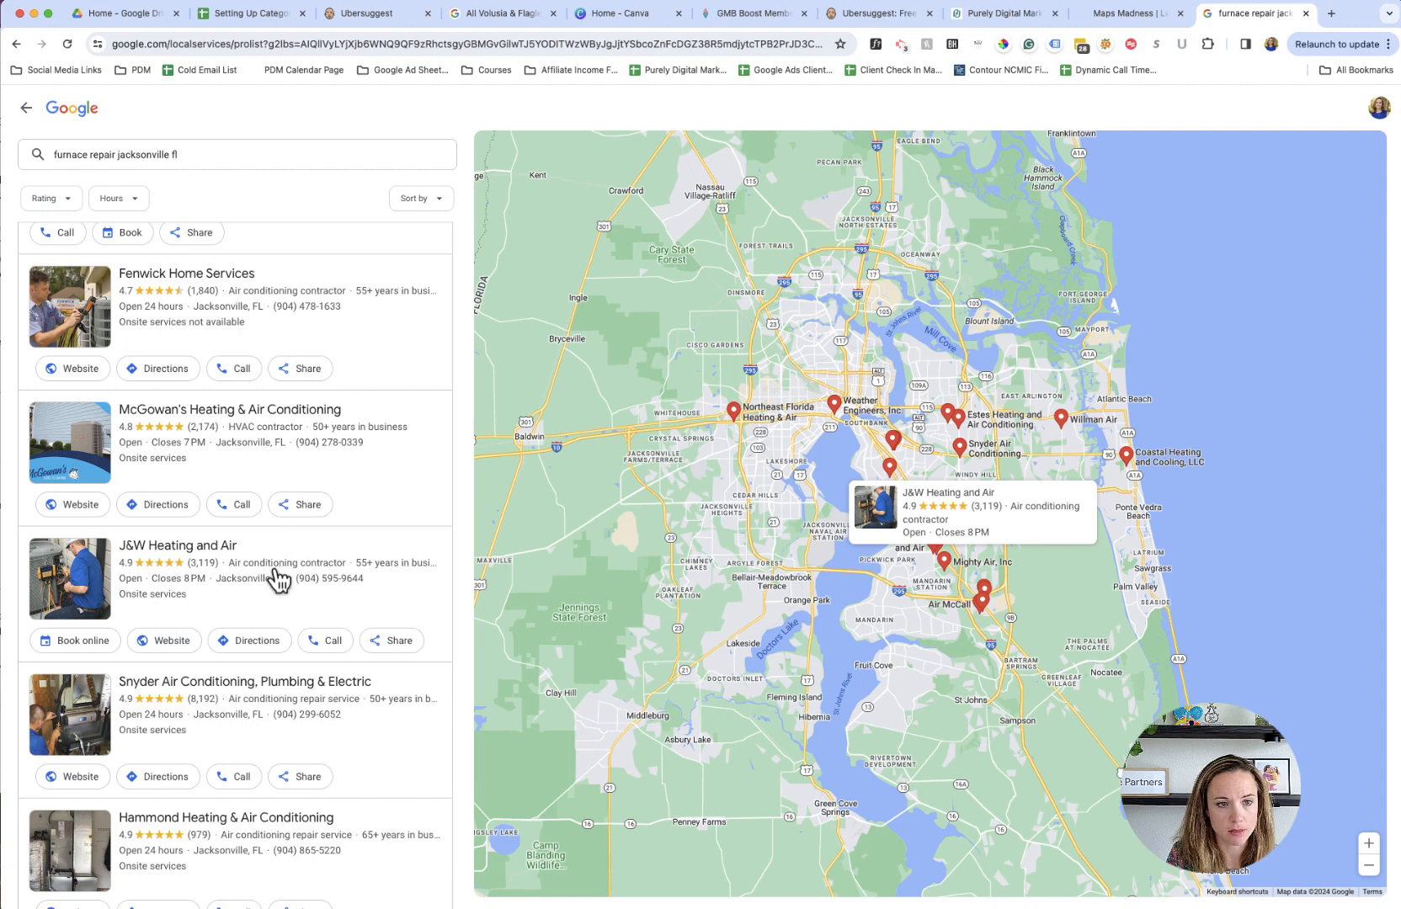
scroll(277, 581, "up", 1)
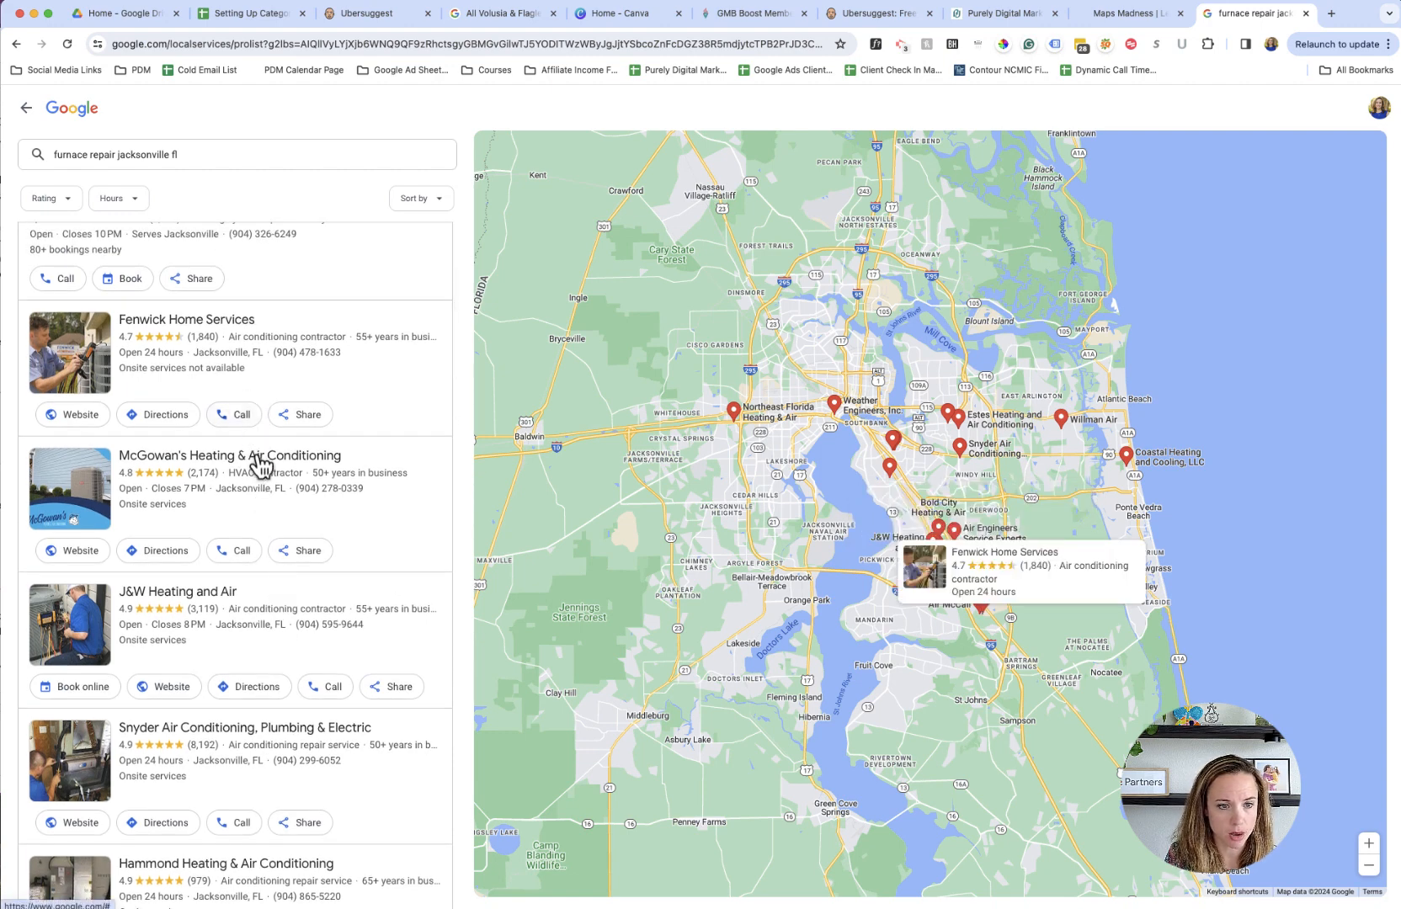
scroll(272, 556, "down", 3)
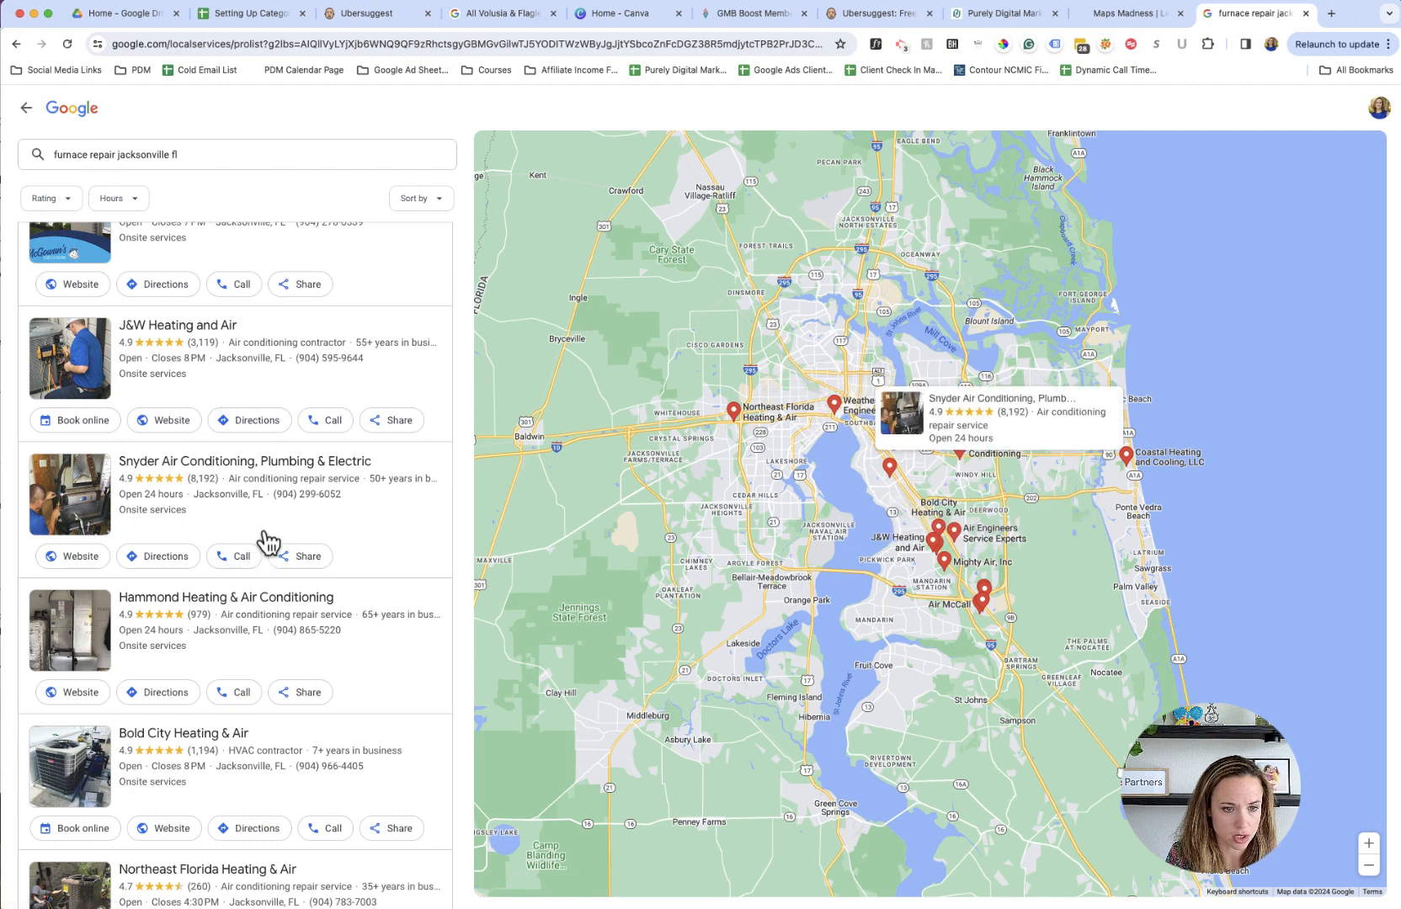
scroll(295, 640, "down", 3)
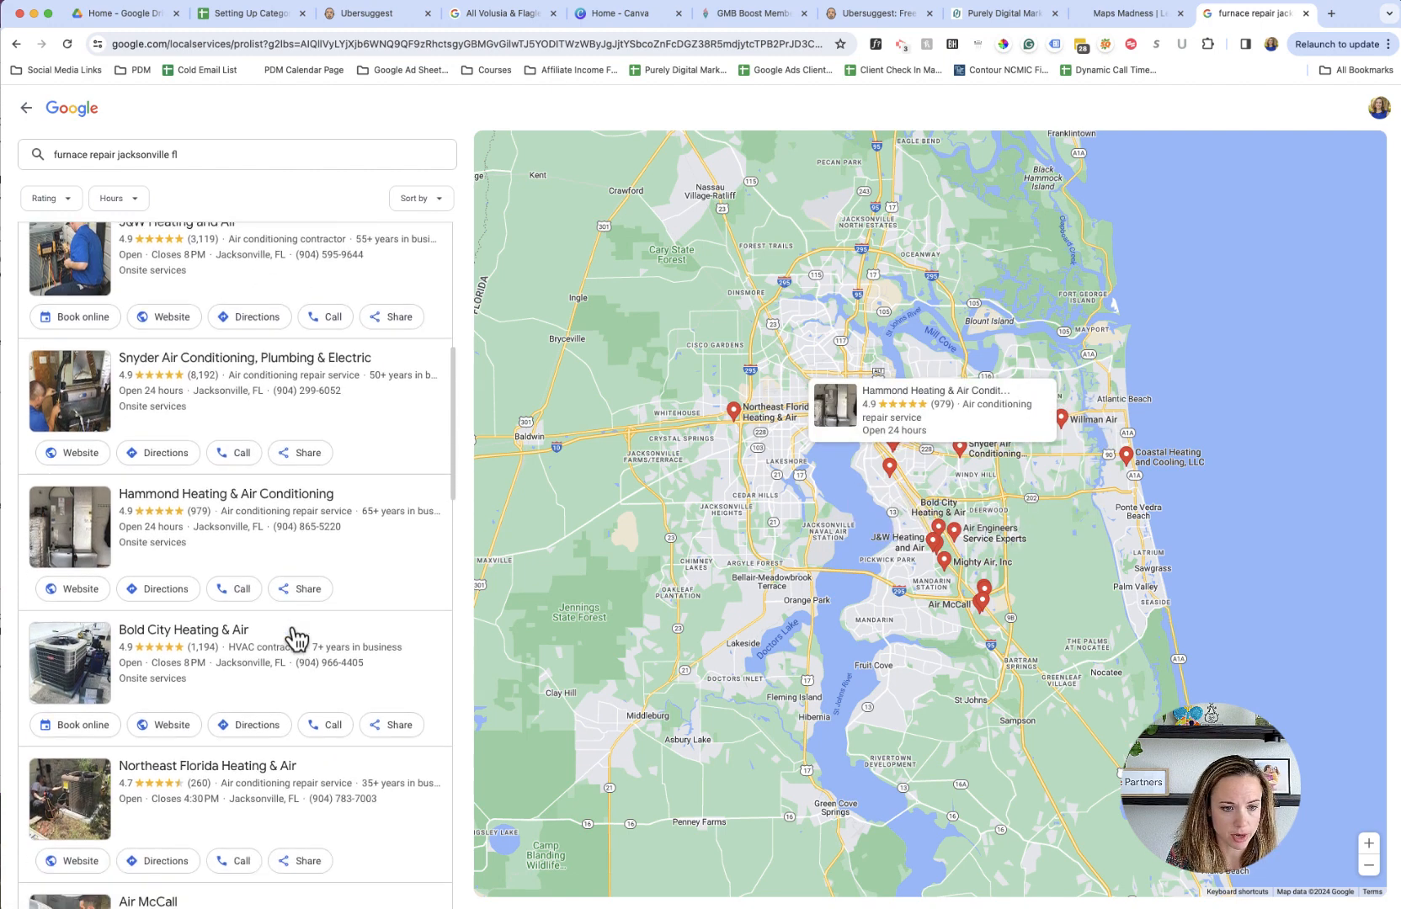
scroll(288, 717, "down", 3)
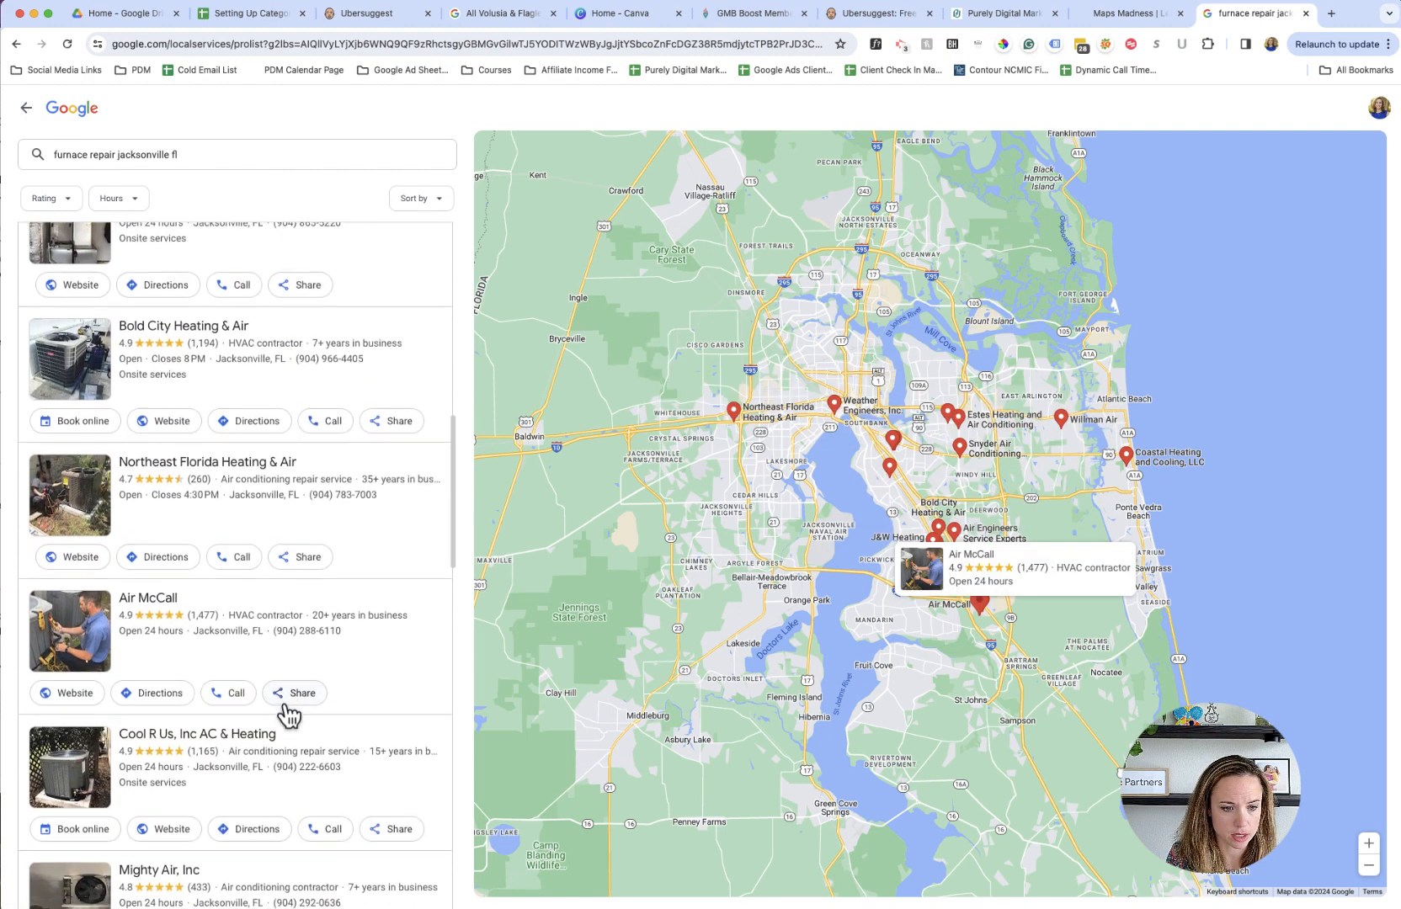
scroll(292, 740, "down", 4)
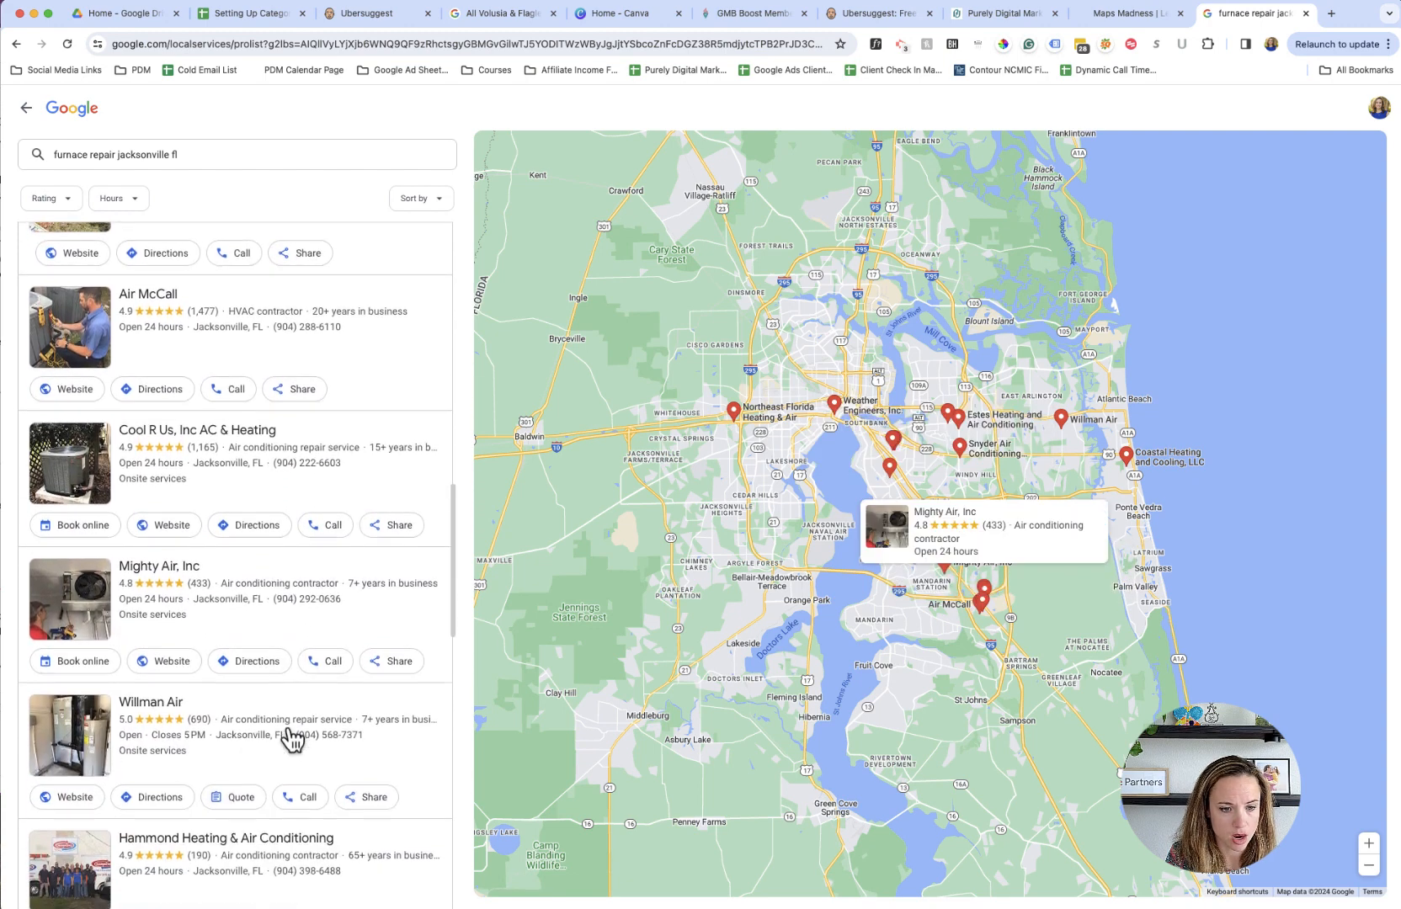
scroll(293, 739, "down", 2)
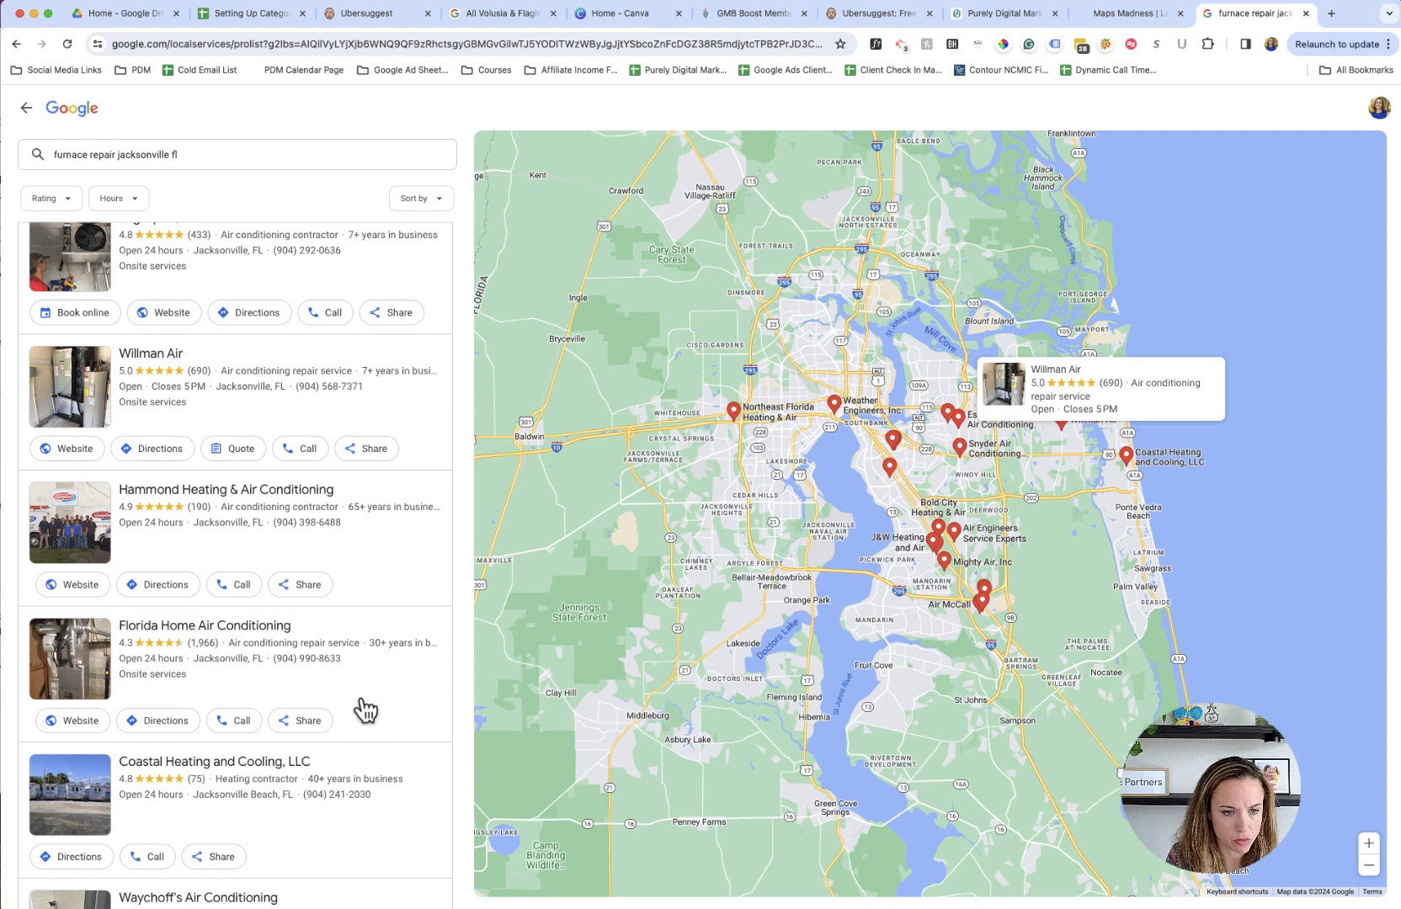
scroll(369, 716, "up", 1)
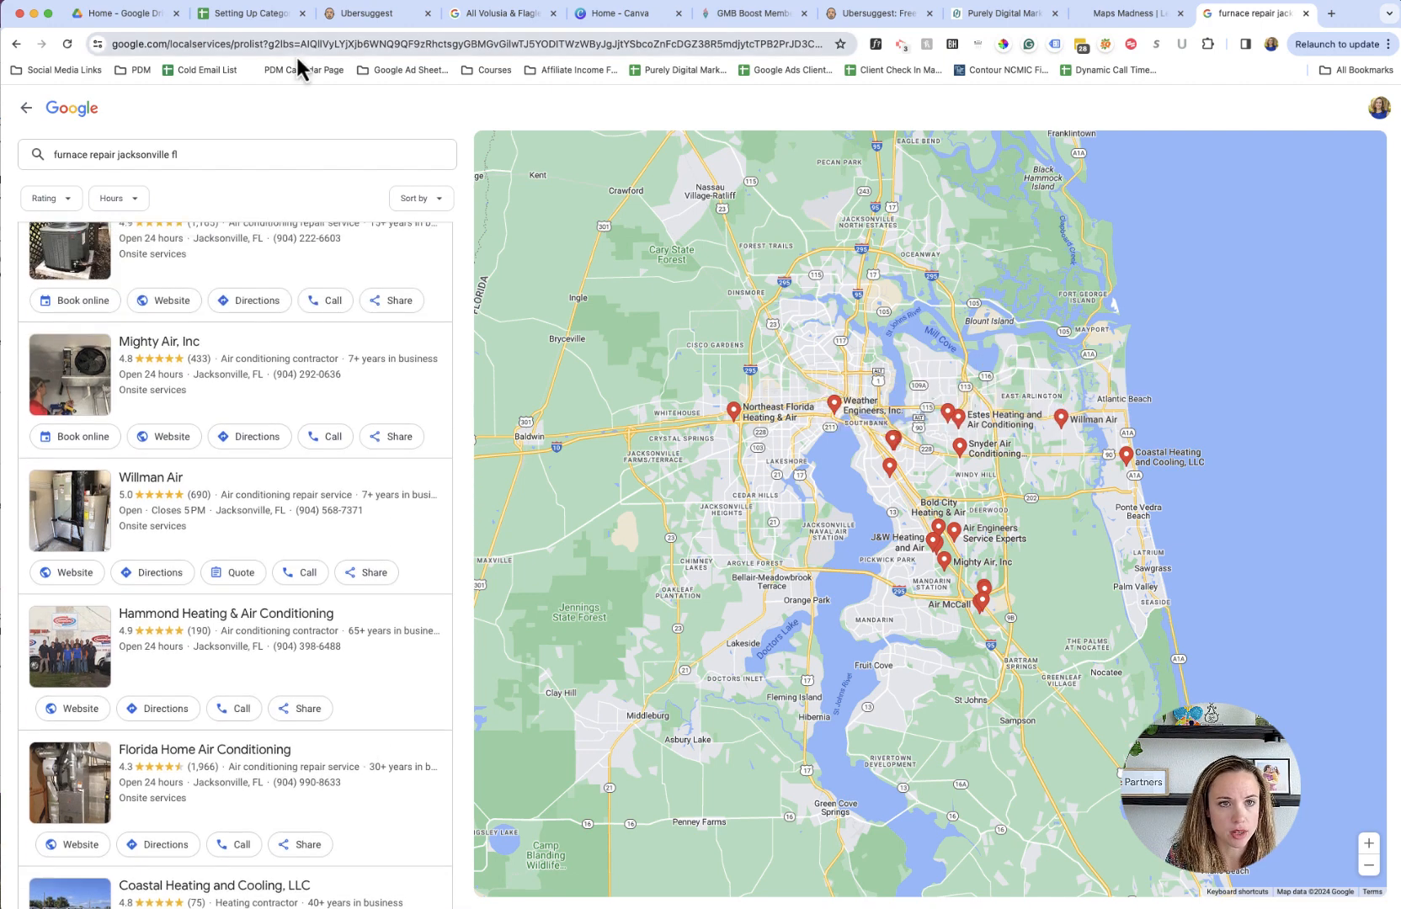
- Return to the spreadsheet and enter "Air" in the Categories cell B5 for air conditioning repair
left_click(258, 17)
left_click(127, 355)
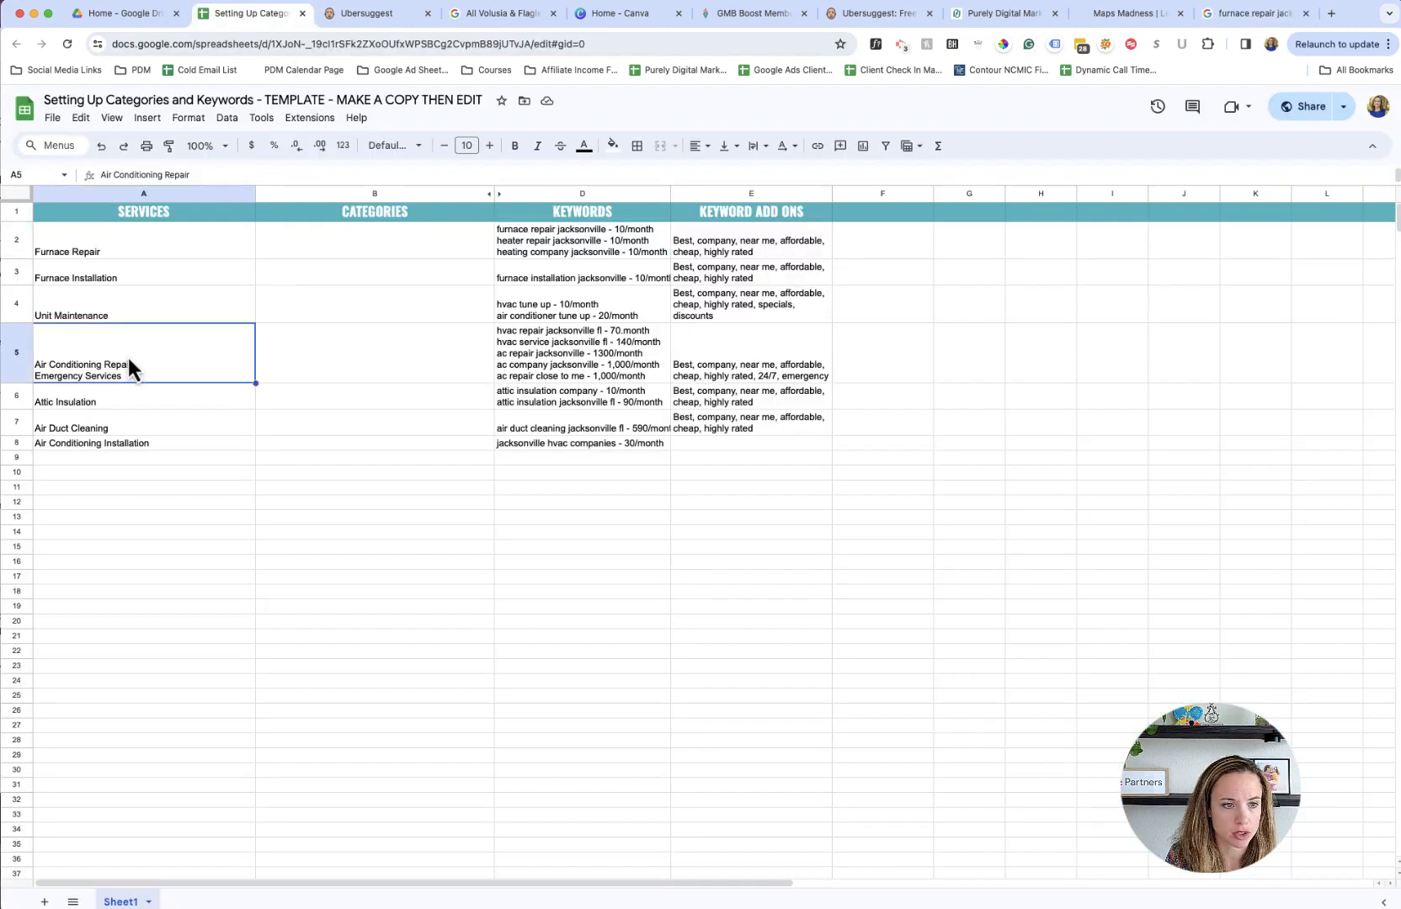
left_click(270, 356)
type("Air")
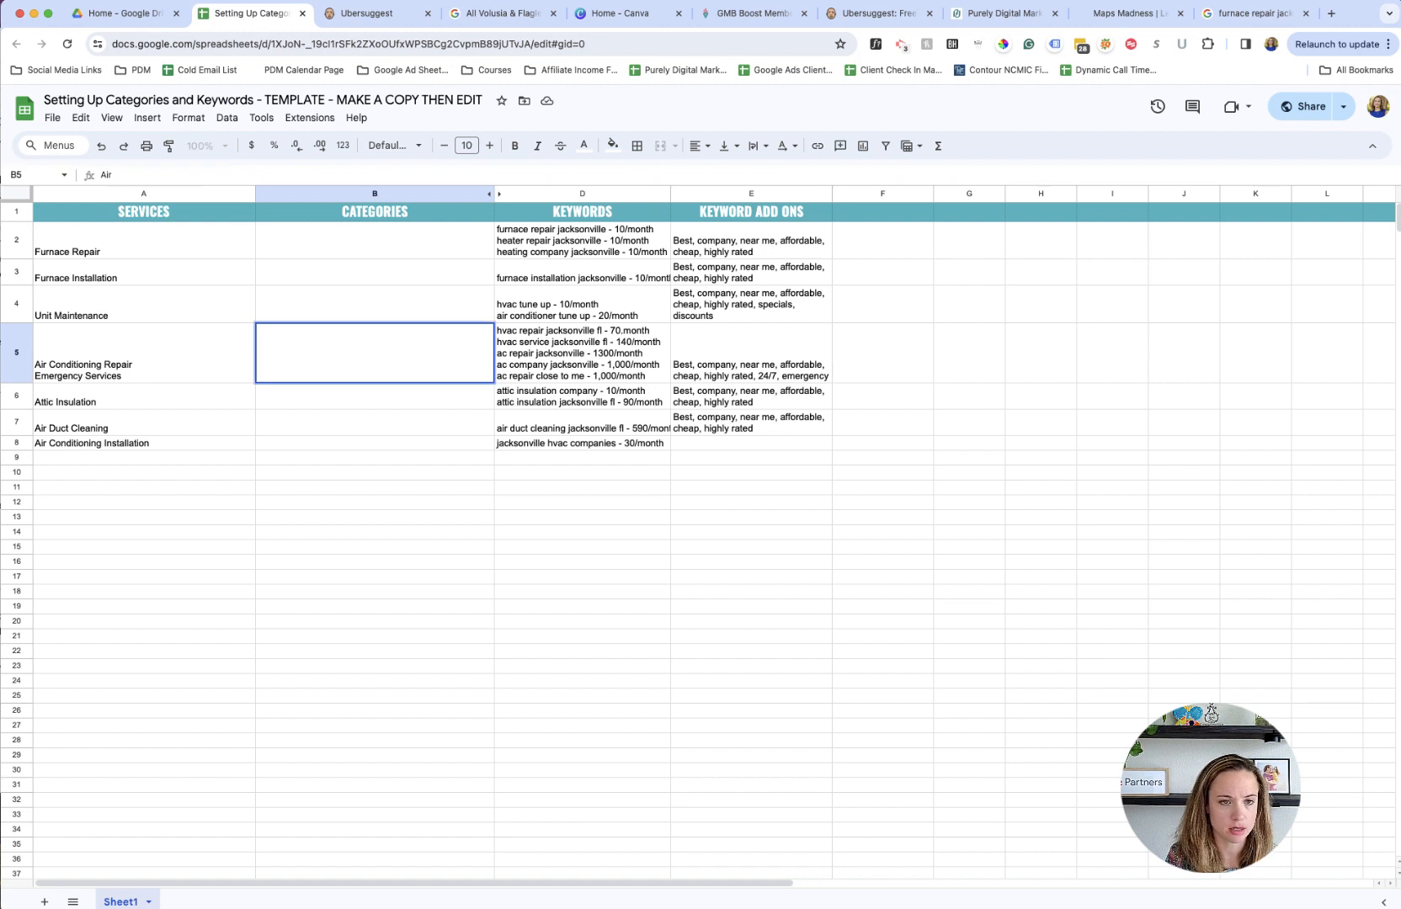
- Set the text color of the Categories cells B2:B10 to black
left_click(315, 389)
left_click_drag(318, 246, 337, 473)
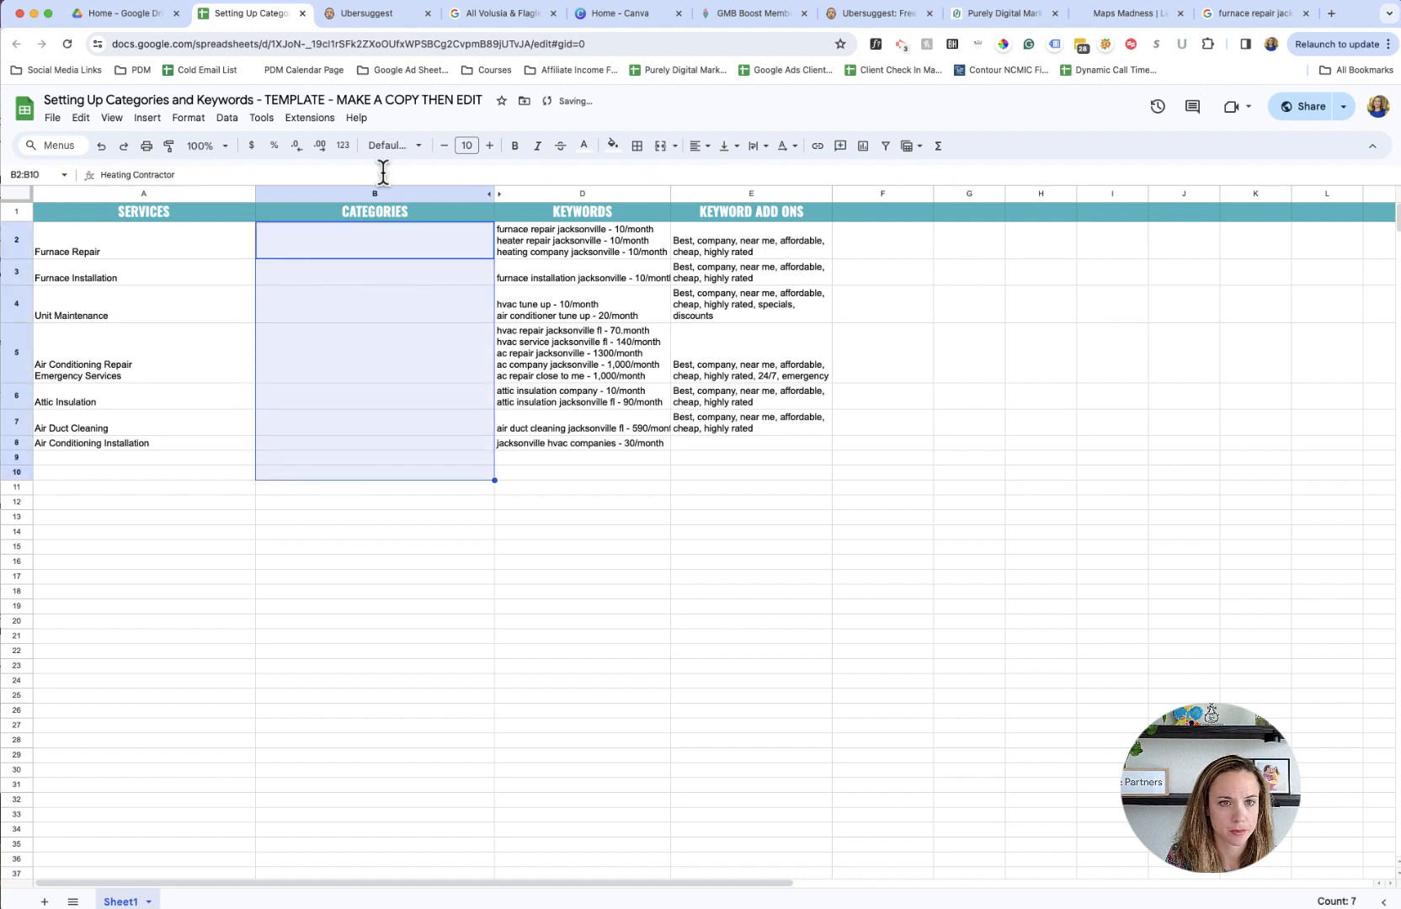
left_click(584, 146)
left_click(586, 194)
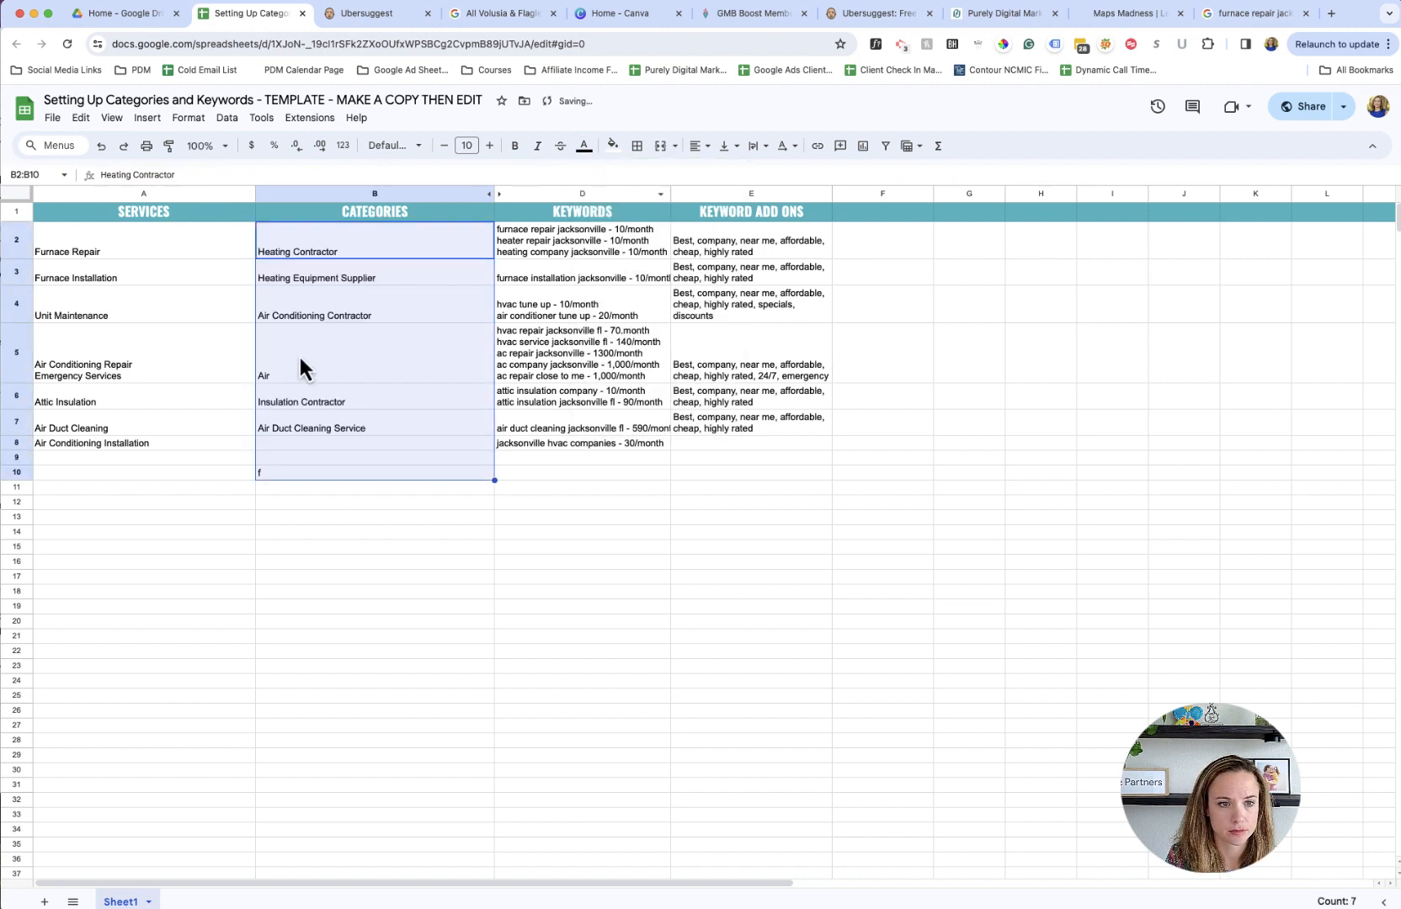
- Complete the air conditioning repair category in B5 as "Air Conditioning Repair Service"
left_click(301, 354)
double_click(299, 373)
type("Conditioning Repai")
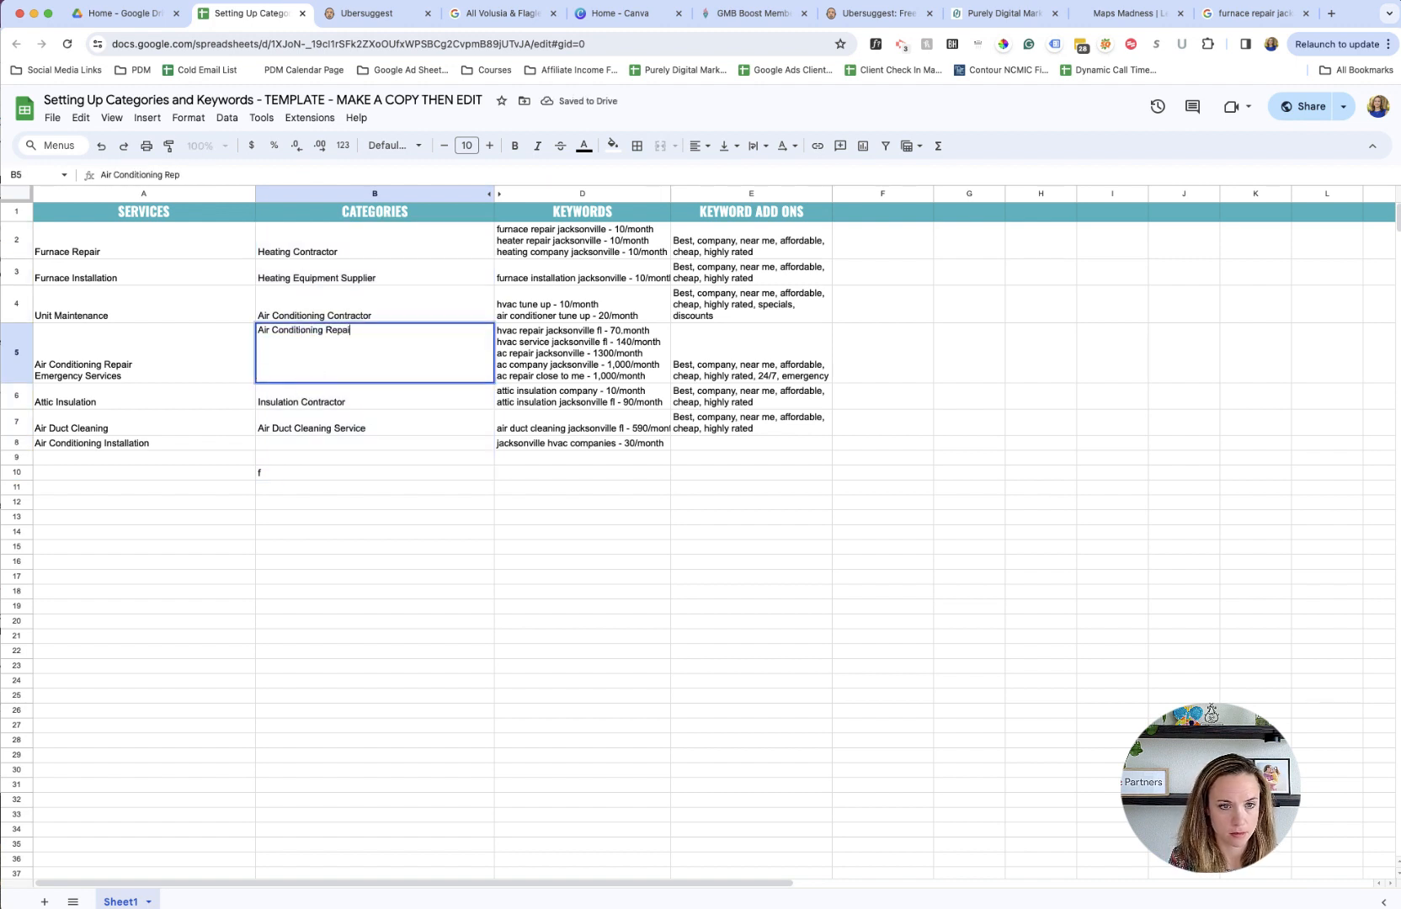
type("r Service")
key("Return")
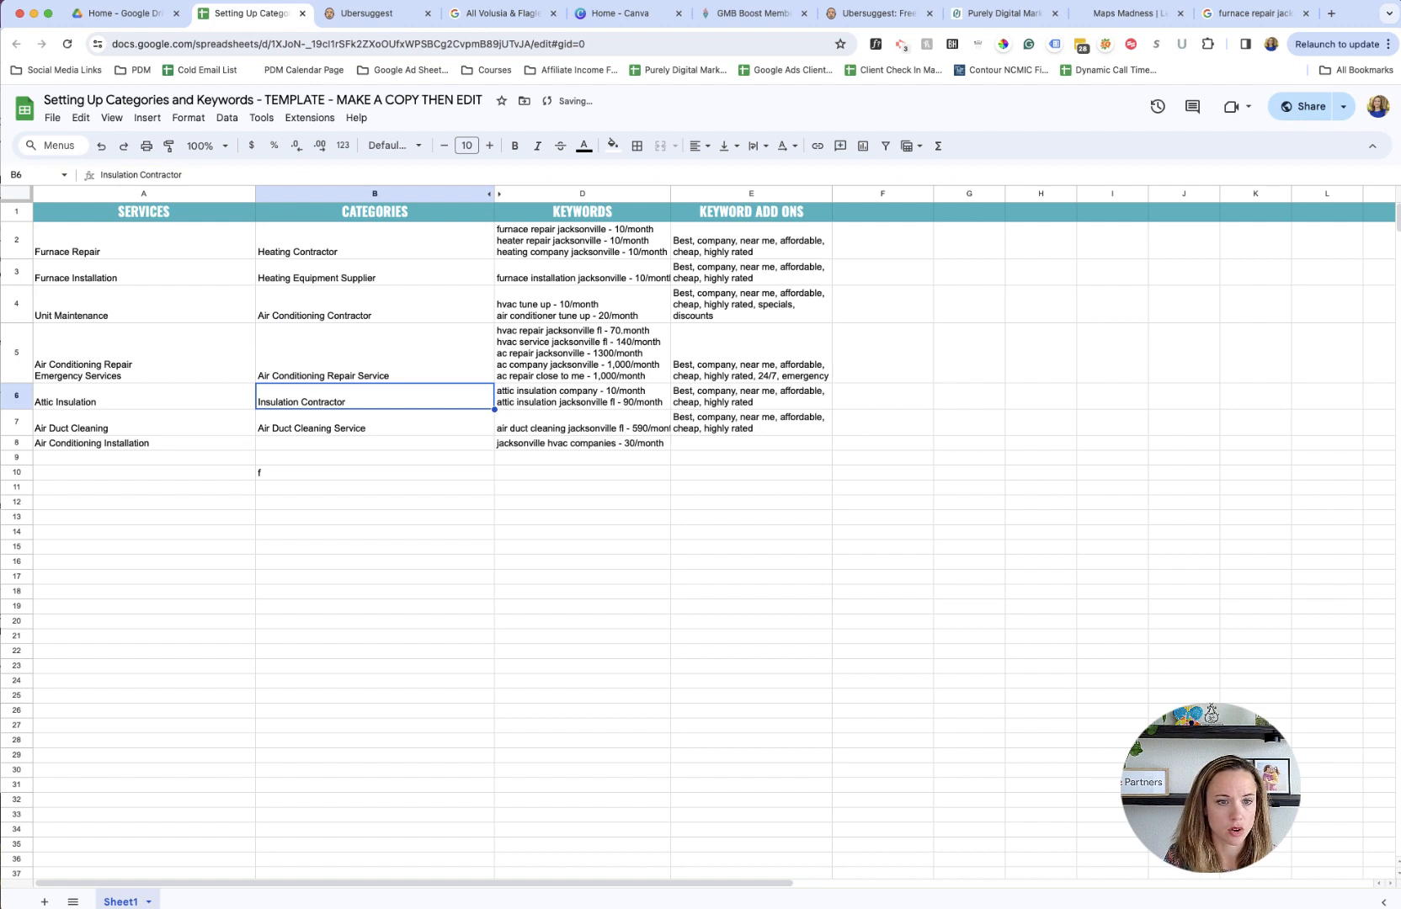
left_click(295, 360)
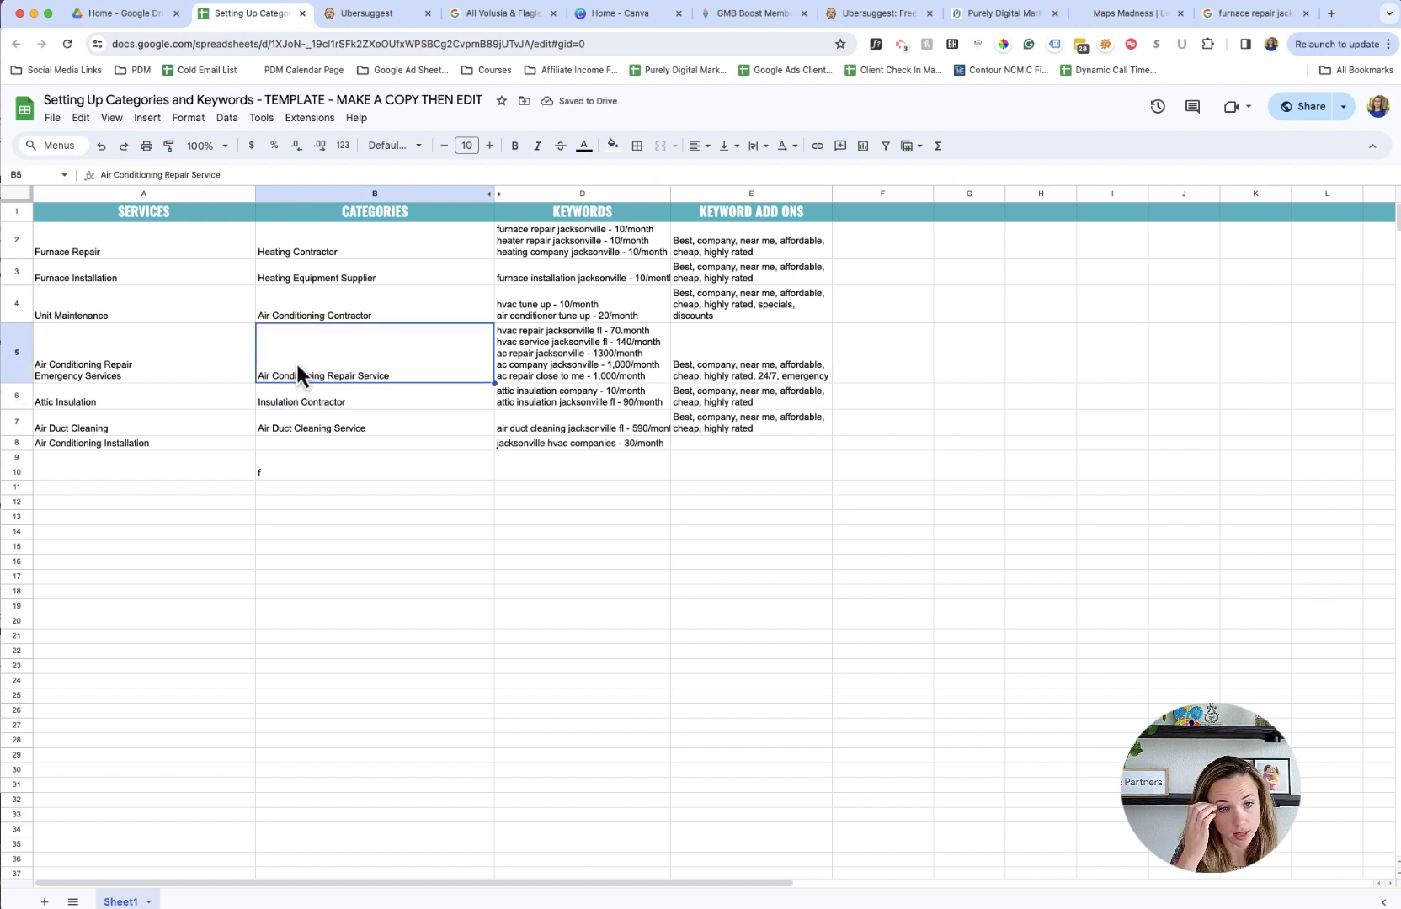
- Delete the stray "f" from cell B10 below the categories
left_click(296, 472)
key("Delete")
left_click(369, 352)
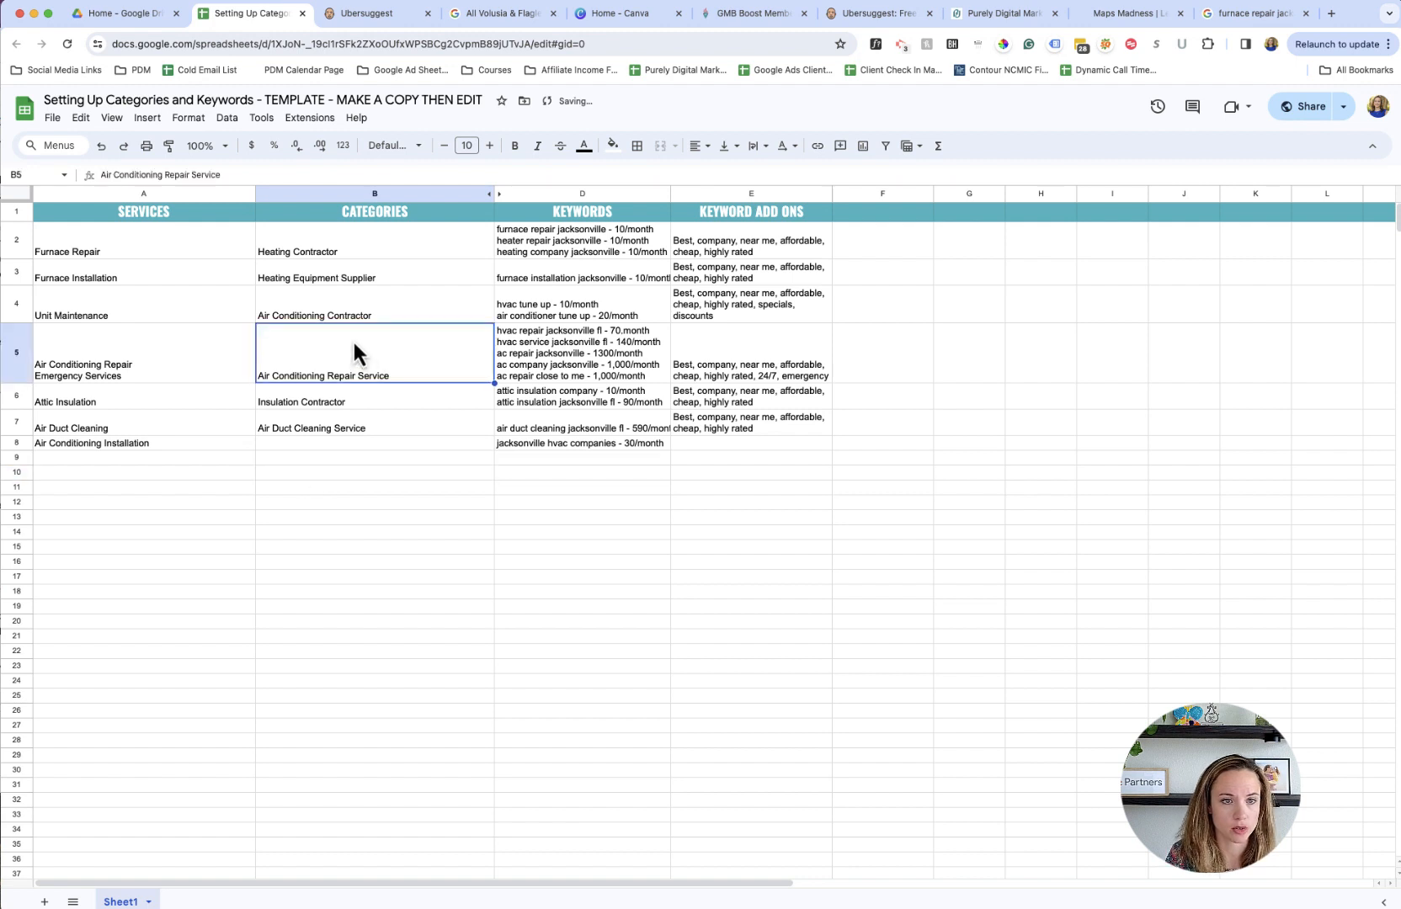
- Replace the furnace repair category in B2 with "HVAC Contractor"
left_click(338, 246)
type("HVAC")
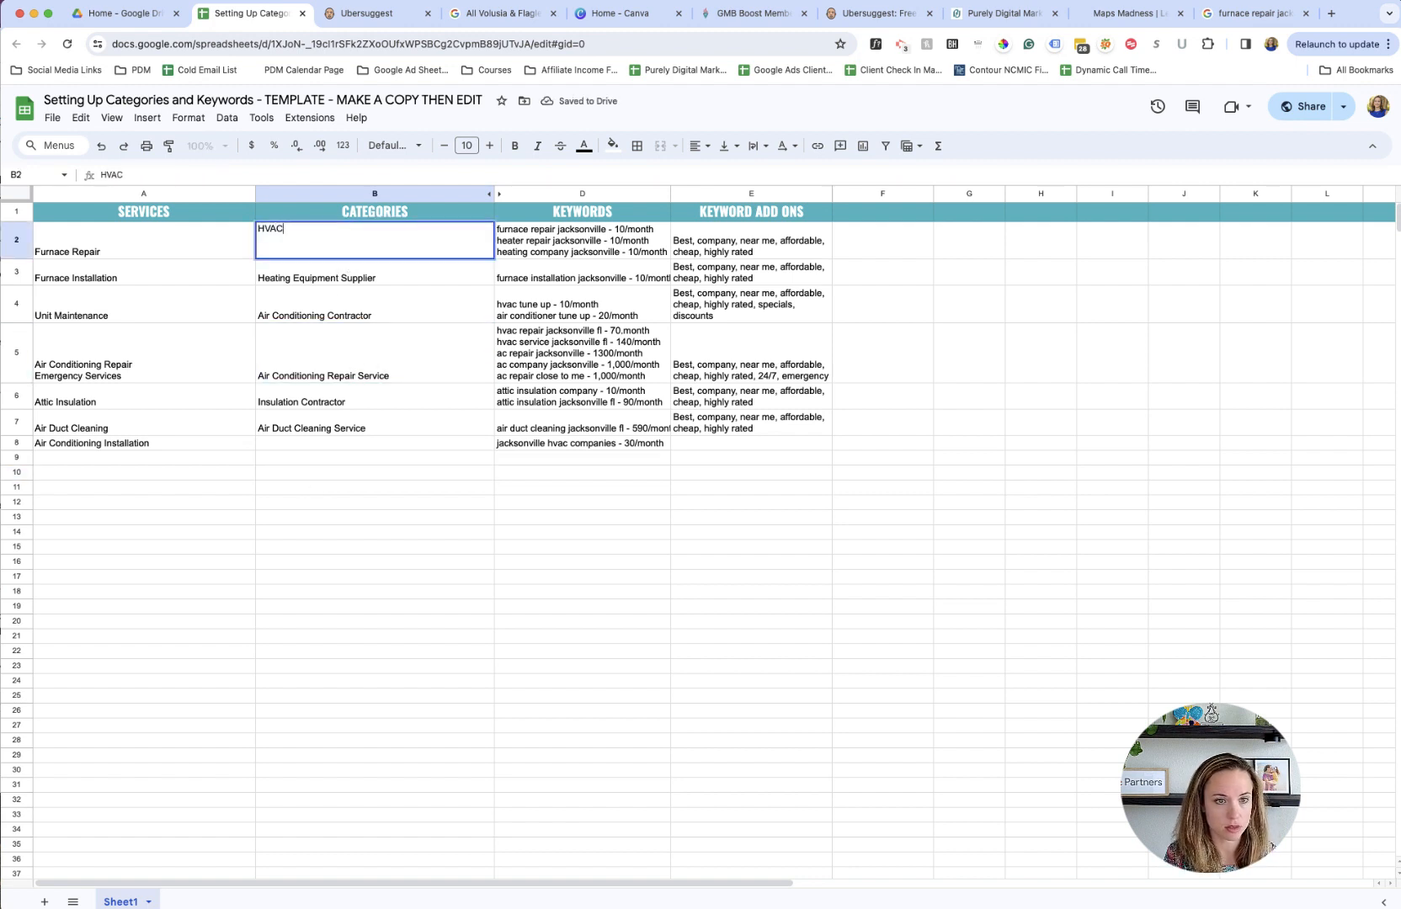
type(" Contractor")
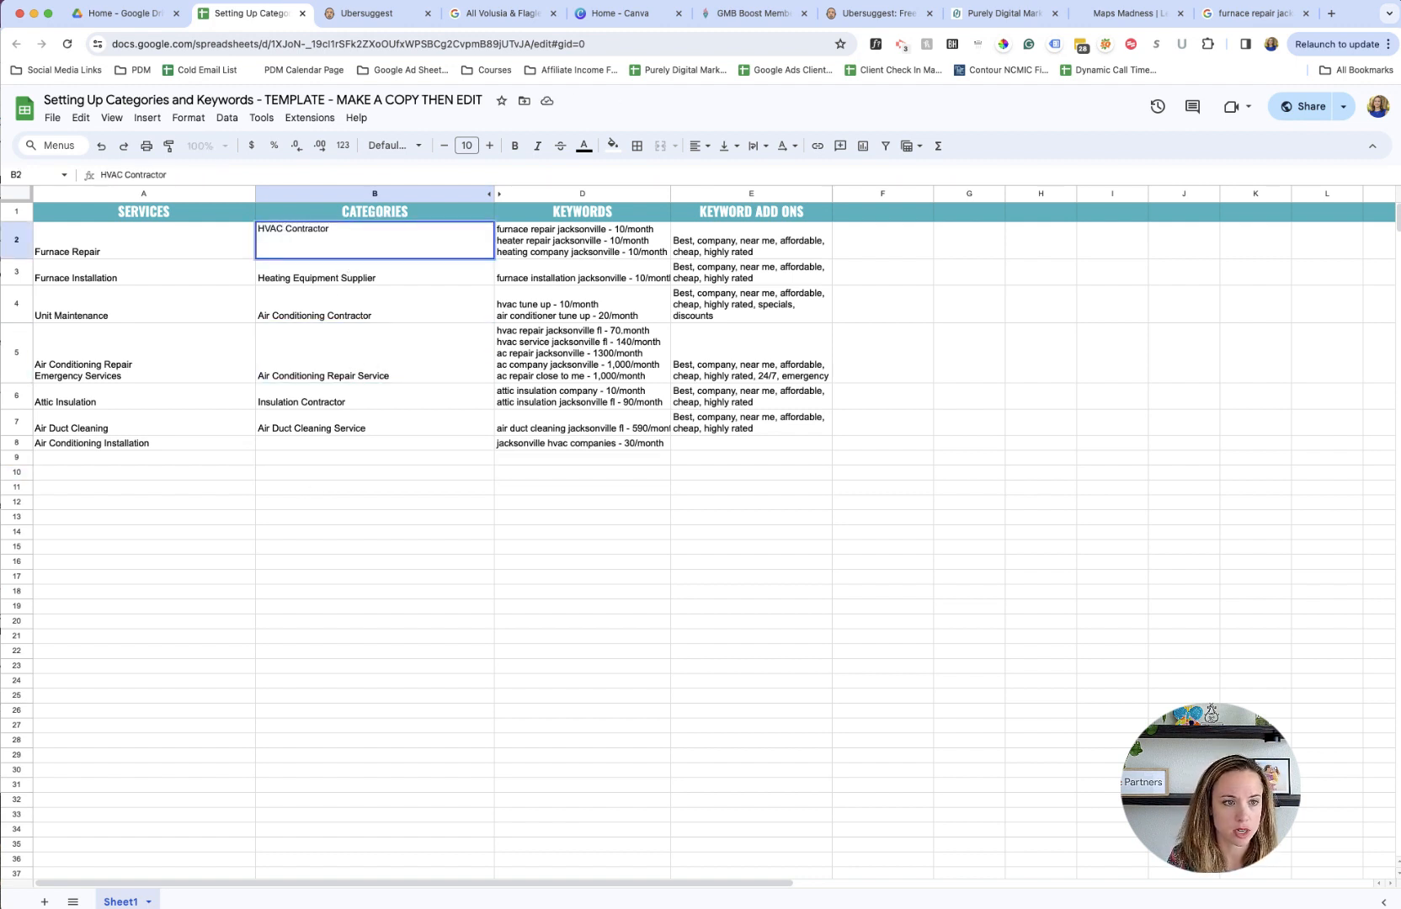
left_click(358, 281)
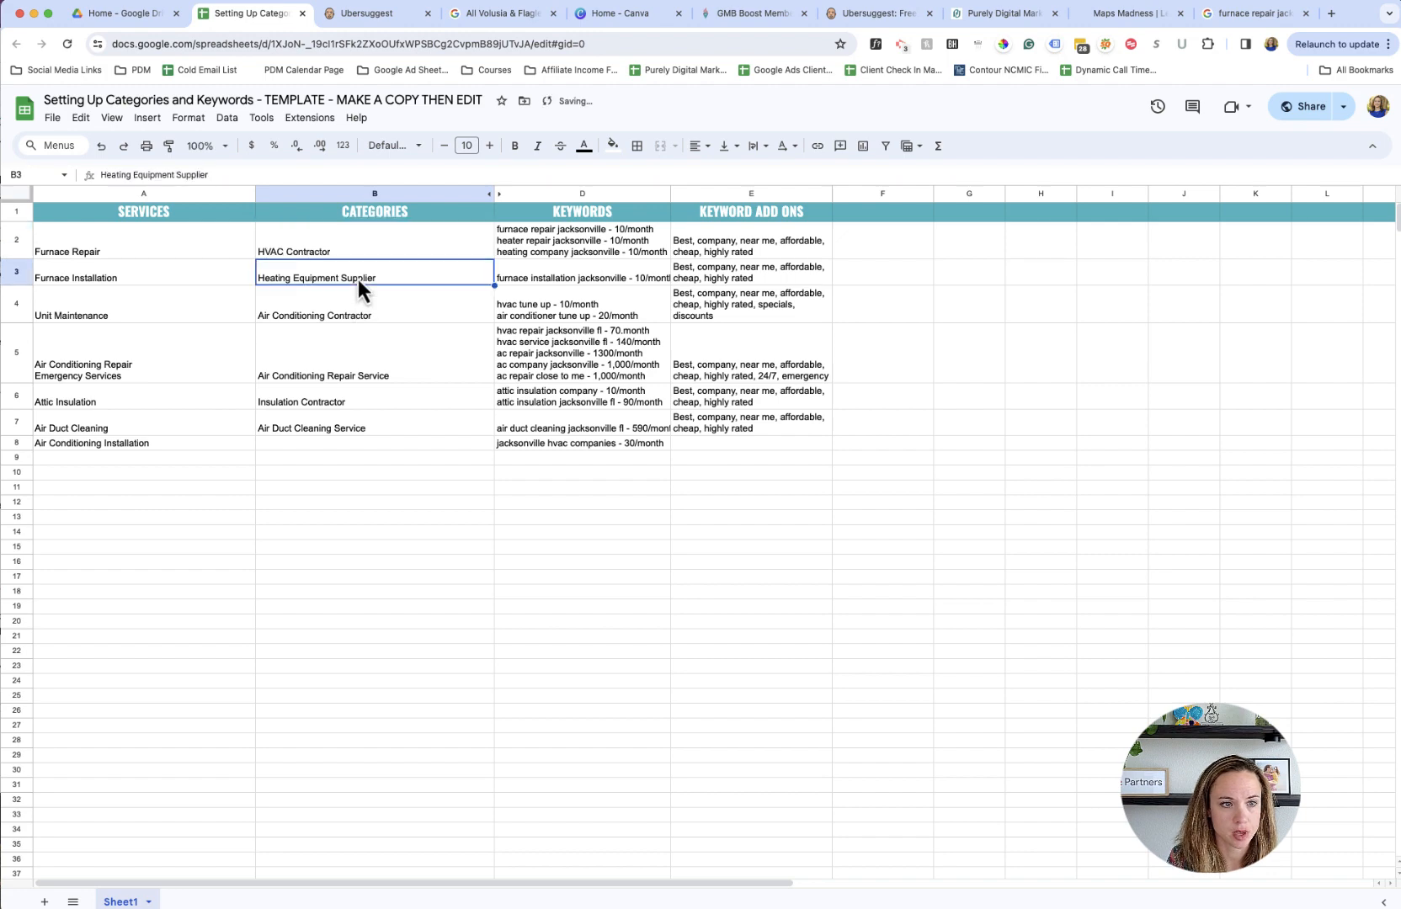
- Return to the Google local business list and change the search to "furnace installation jacksonville fl"
left_click(1208, 24)
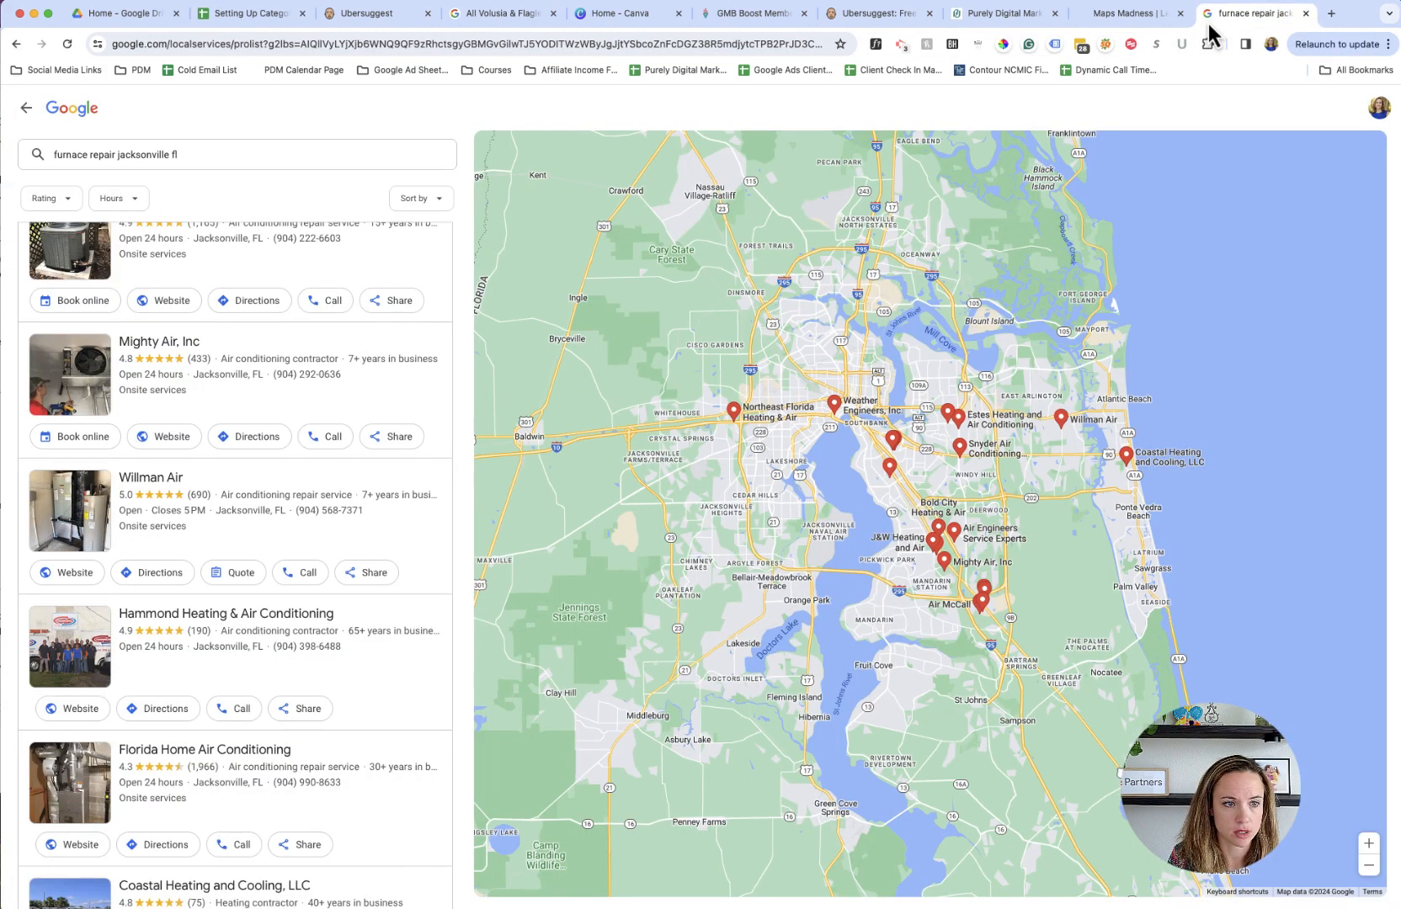
left_click(194, 155)
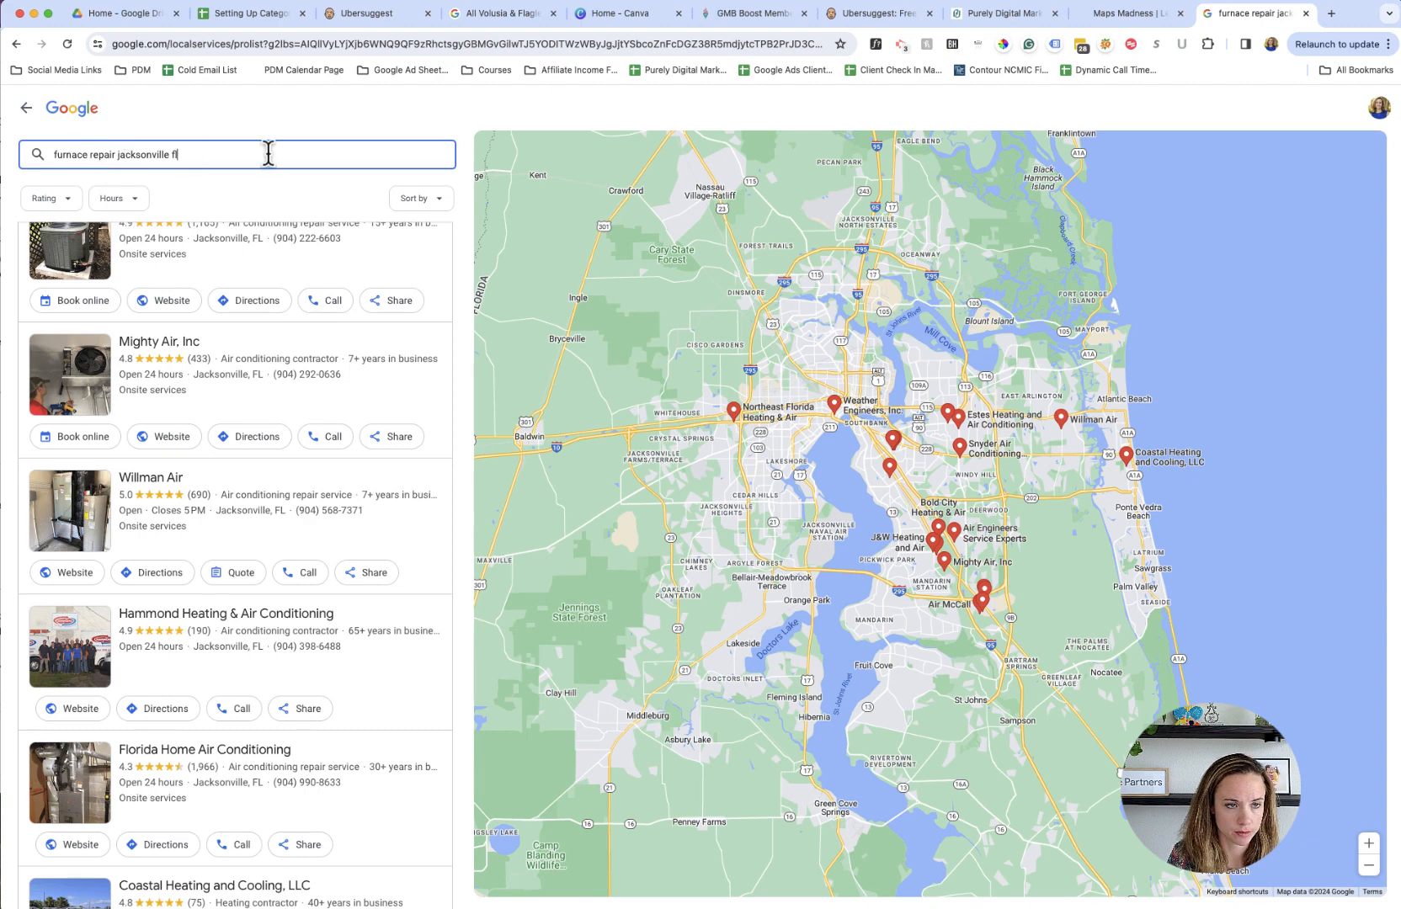
left_click(111, 155)
key("BackSpace")
key("BackSpace")
key("BackSpace")
key("BackSpace")
key("BackSpace")
key("BackSpace")
type("installation")
key("Return")
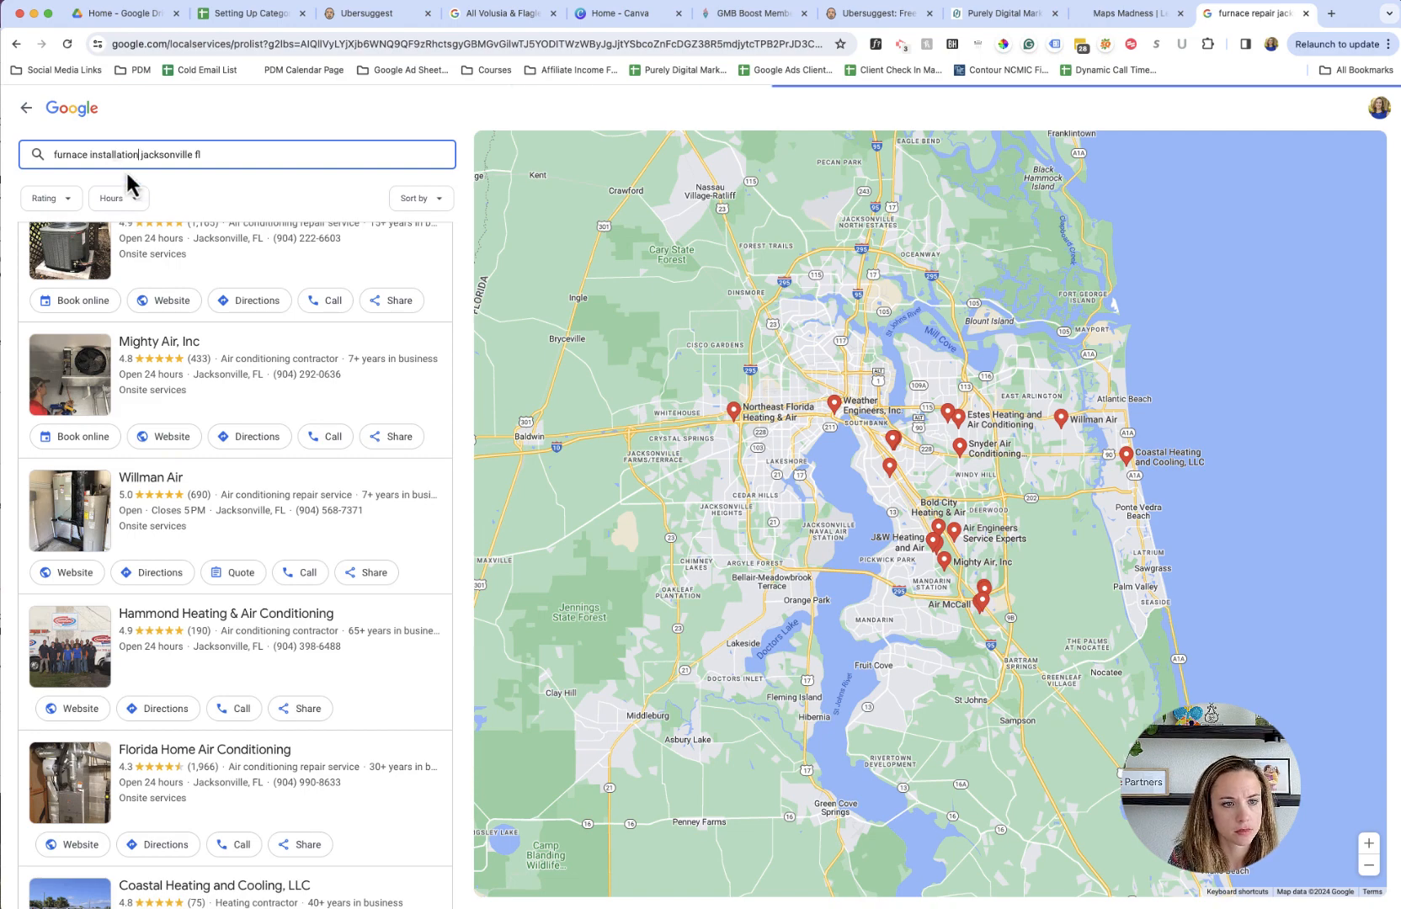
- Look through the categories of the furnace installation companies, and return to the categories and keywords spreadsheet
scroll(269, 492, "down", 2)
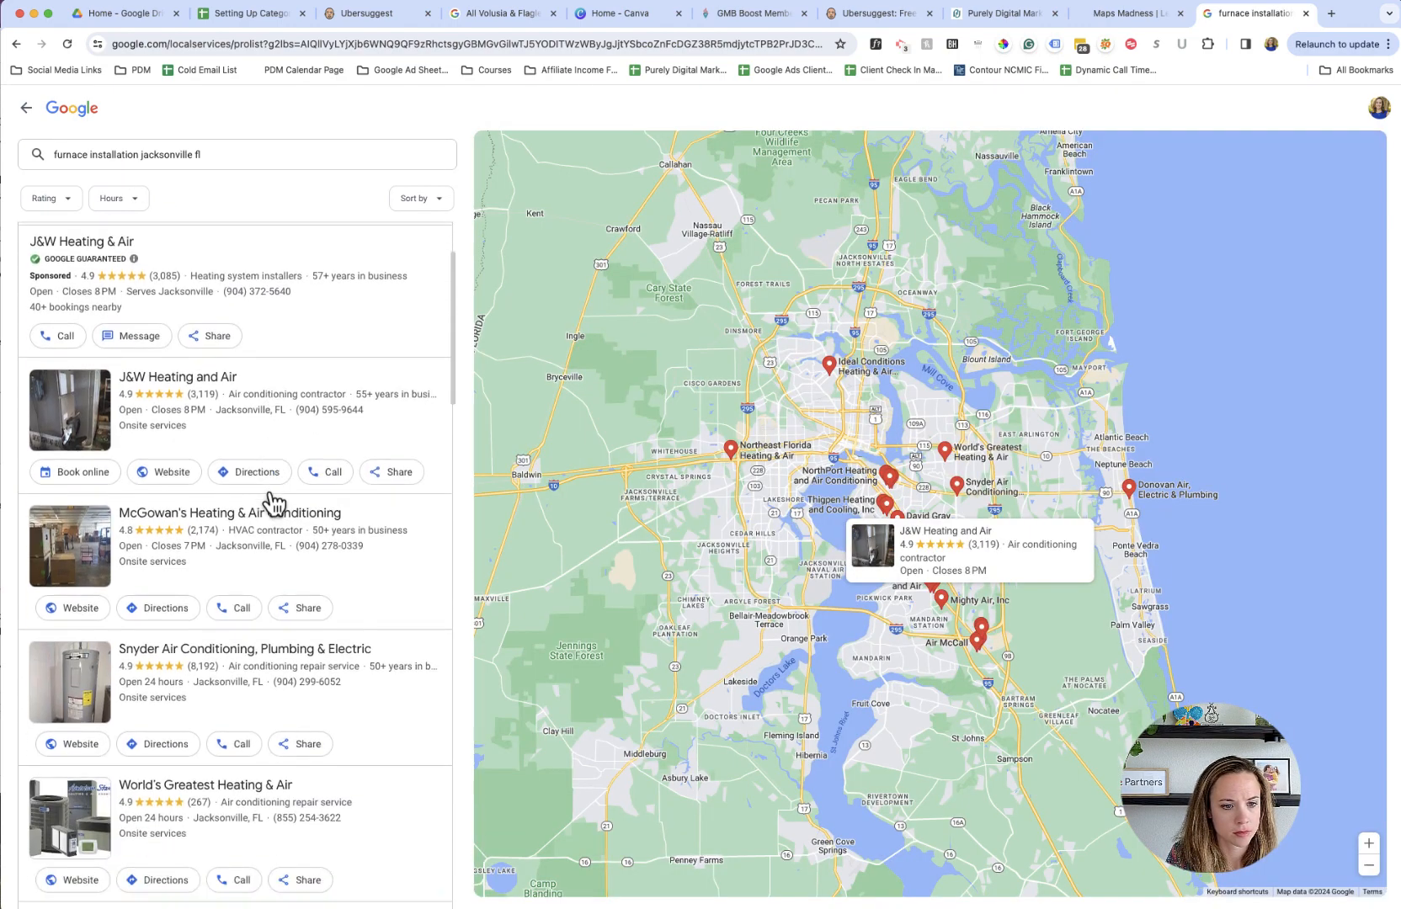
scroll(271, 502, "down", 4)
scroll(271, 503, "down", 3)
scroll(271, 502, "down", 4)
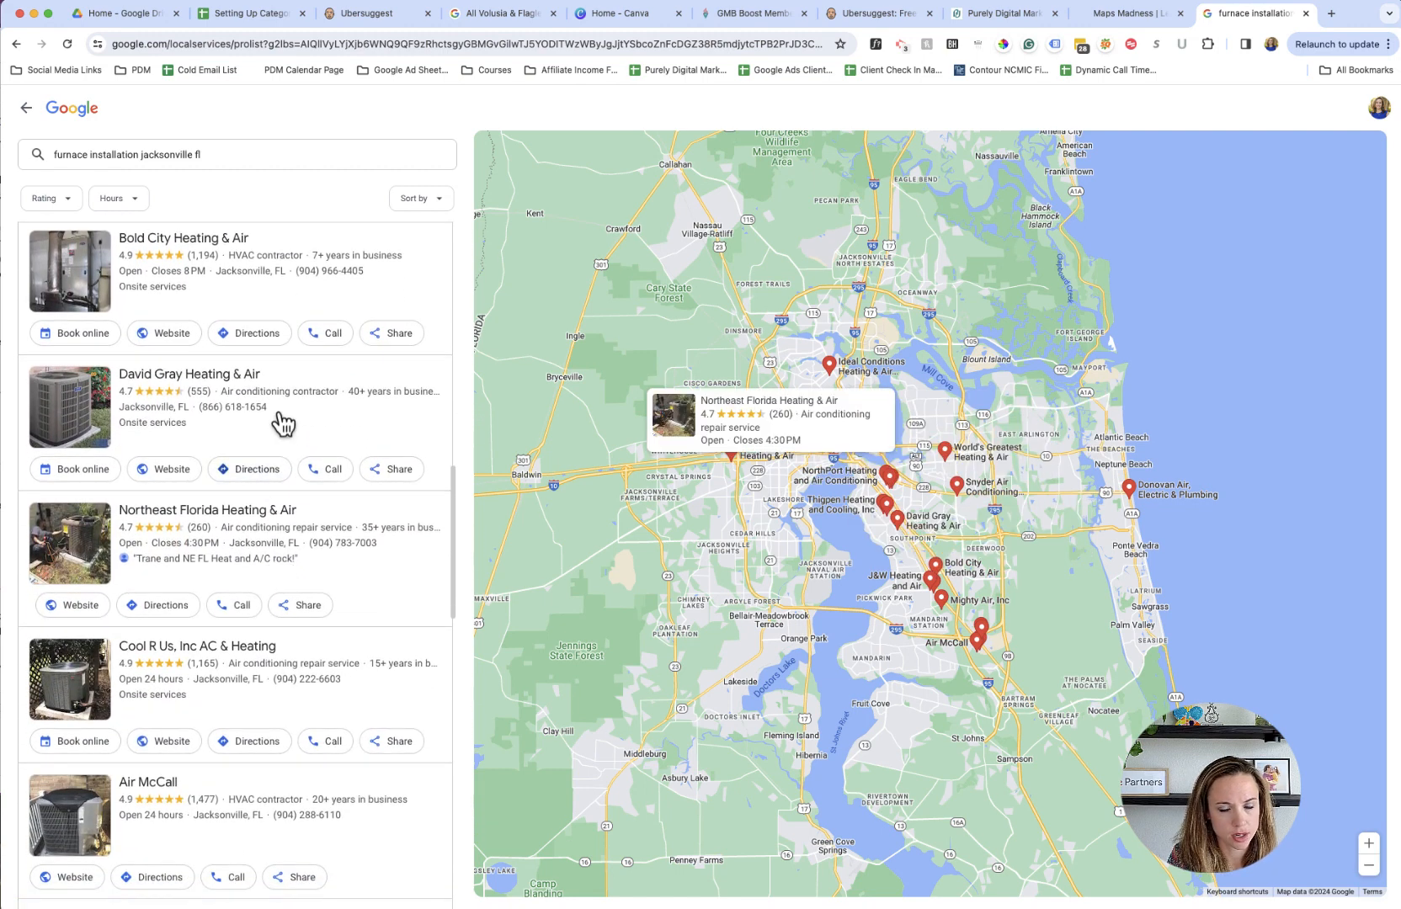
scroll(331, 453, "down", 4)
scroll(332, 455, "down", 6)
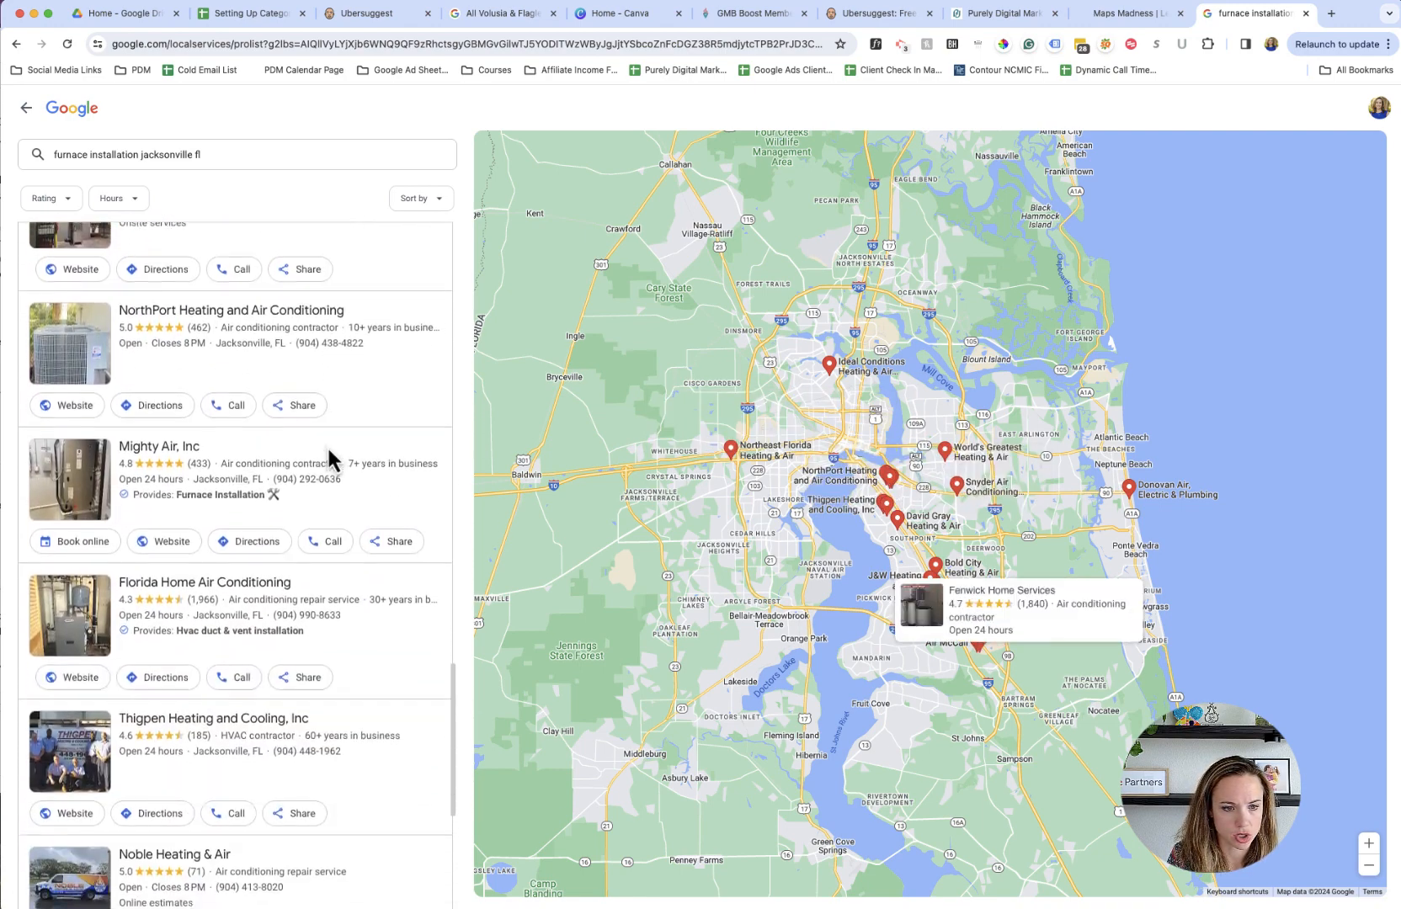
scroll(330, 450, "down", 1)
scroll(330, 450, "up", 20)
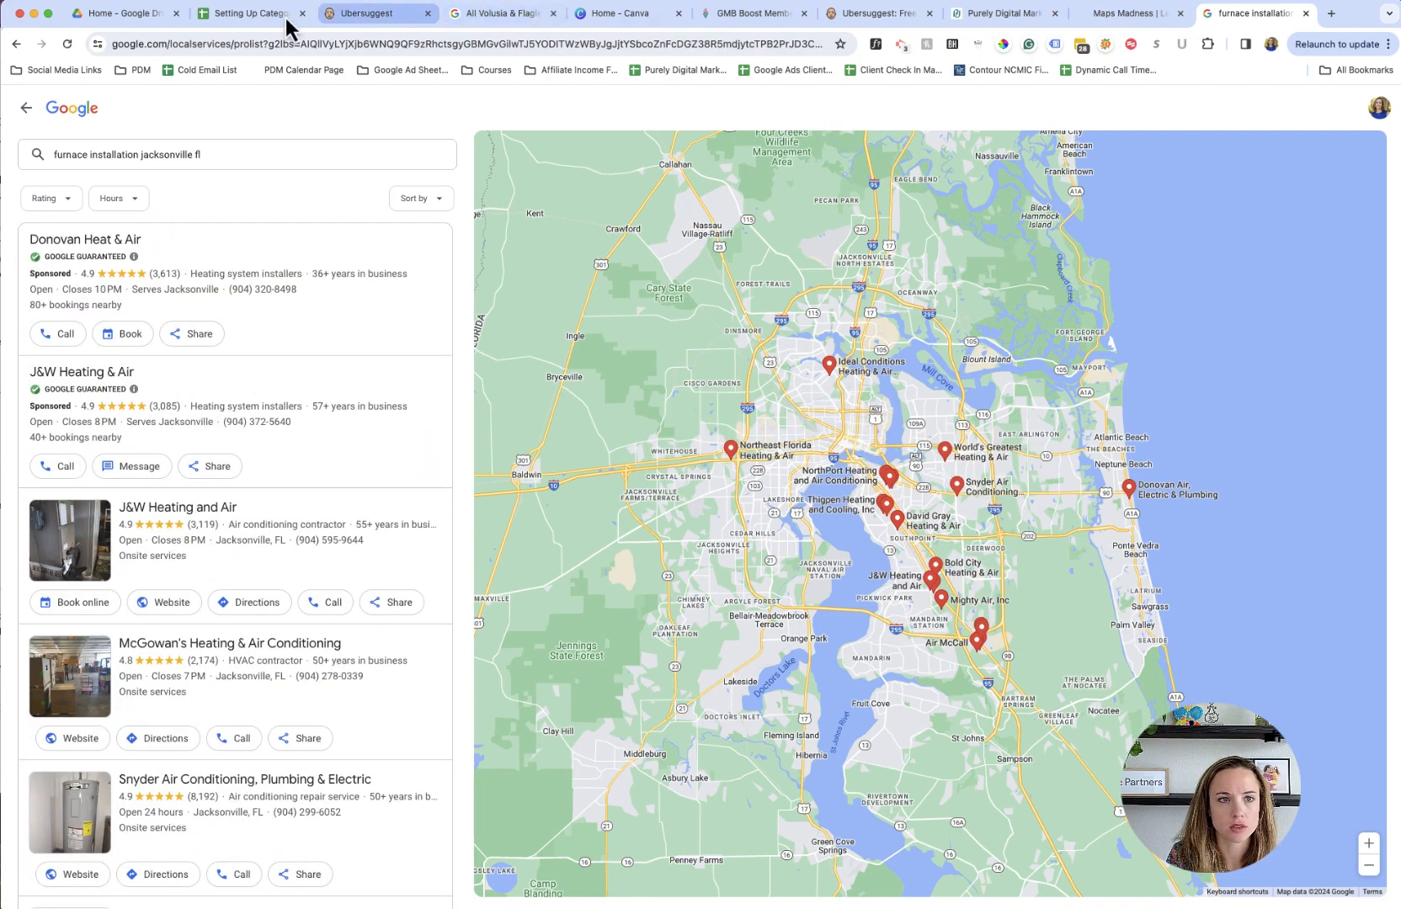
left_click(214, 15)
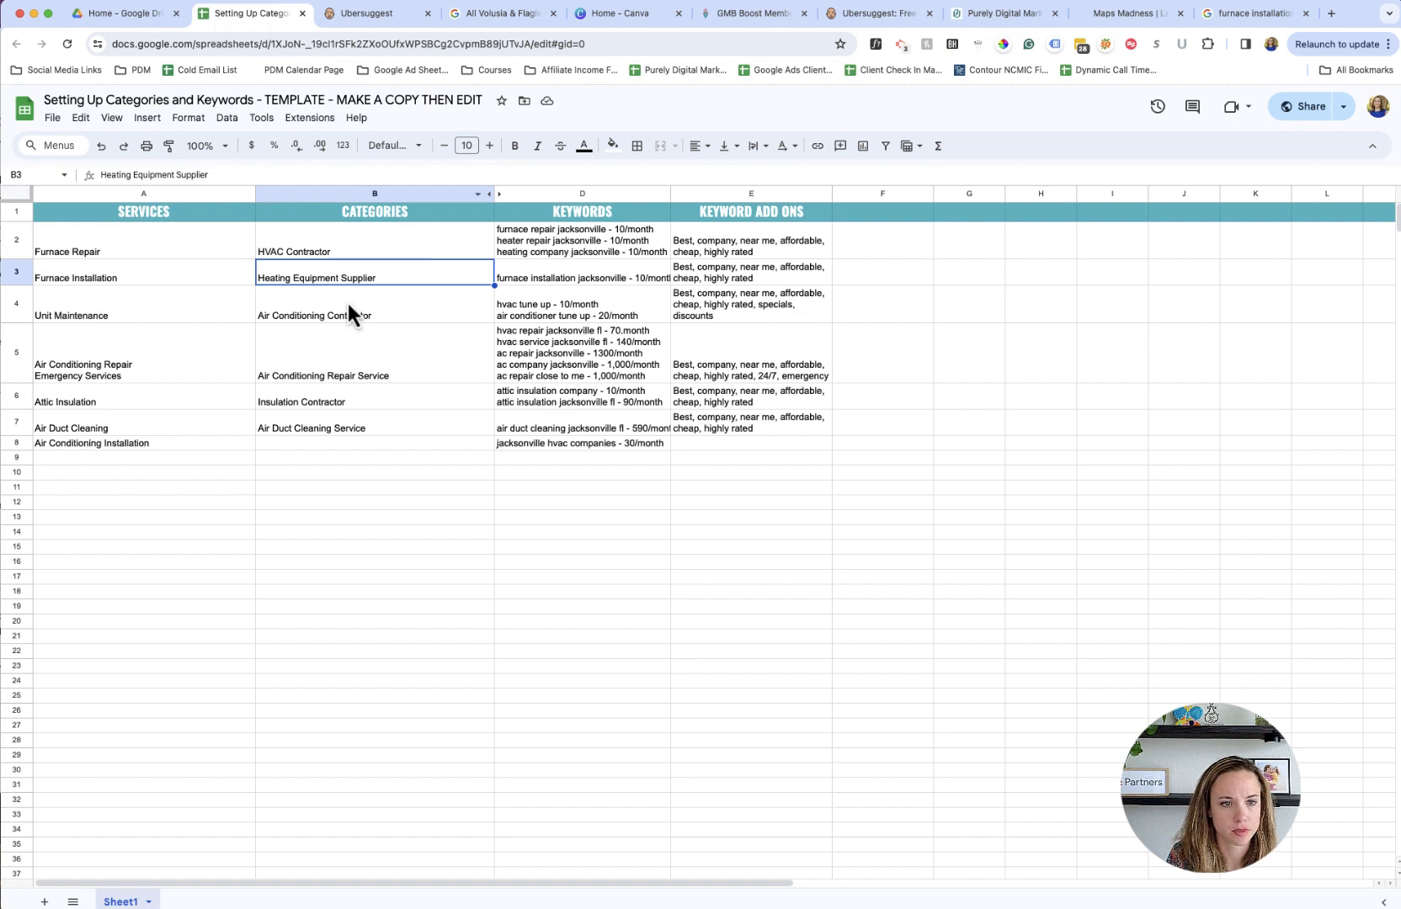
- Recheck the business categories of the furnace installation companies in the Google local business list
left_click(226, 275)
left_click(364, 278)
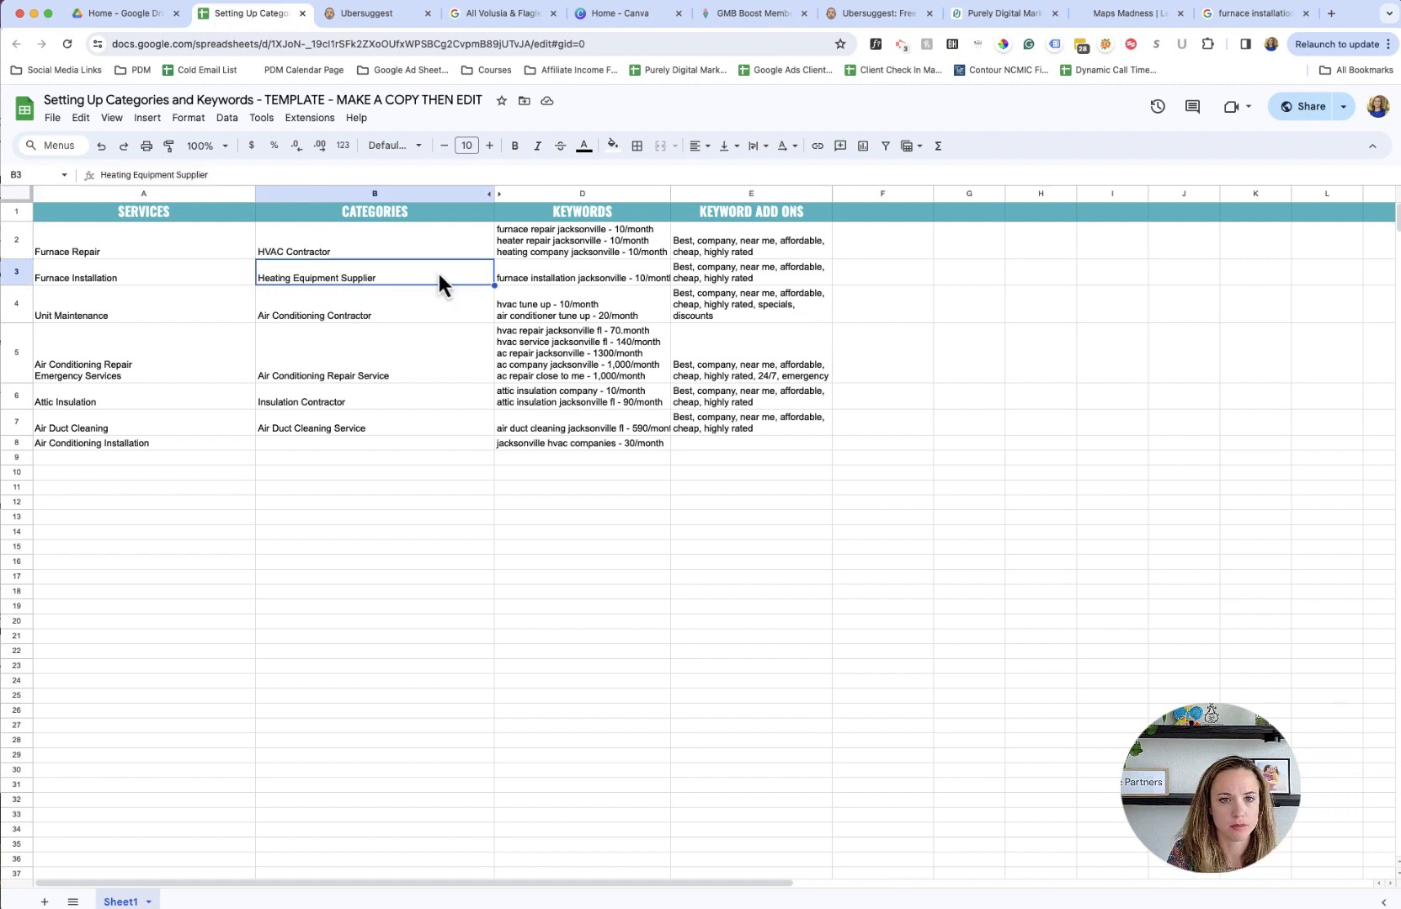
left_click(1216, 18)
scroll(346, 497, "down", 4)
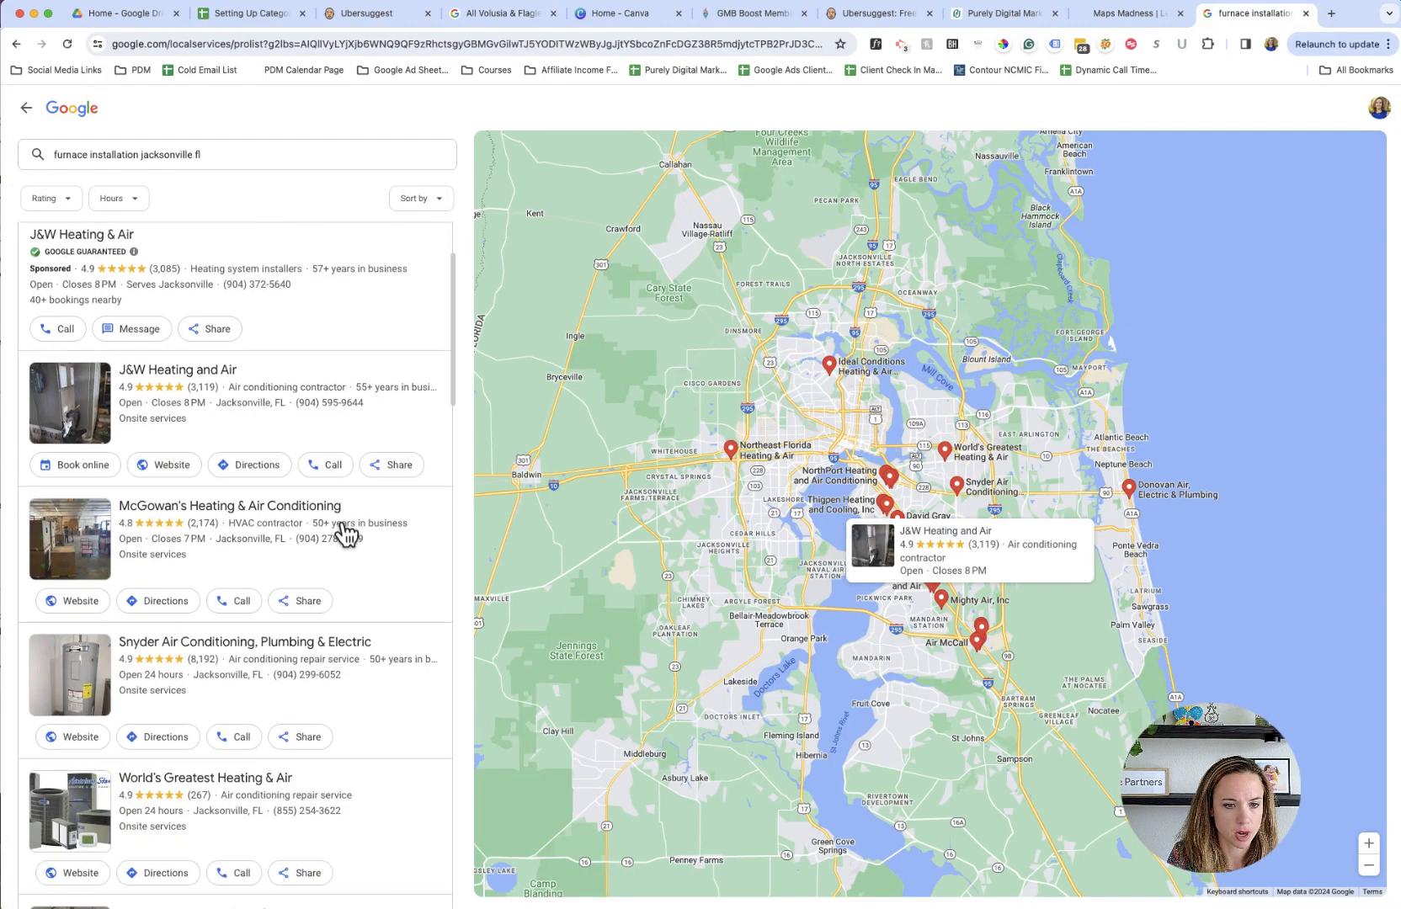
scroll(346, 531, "down", 3)
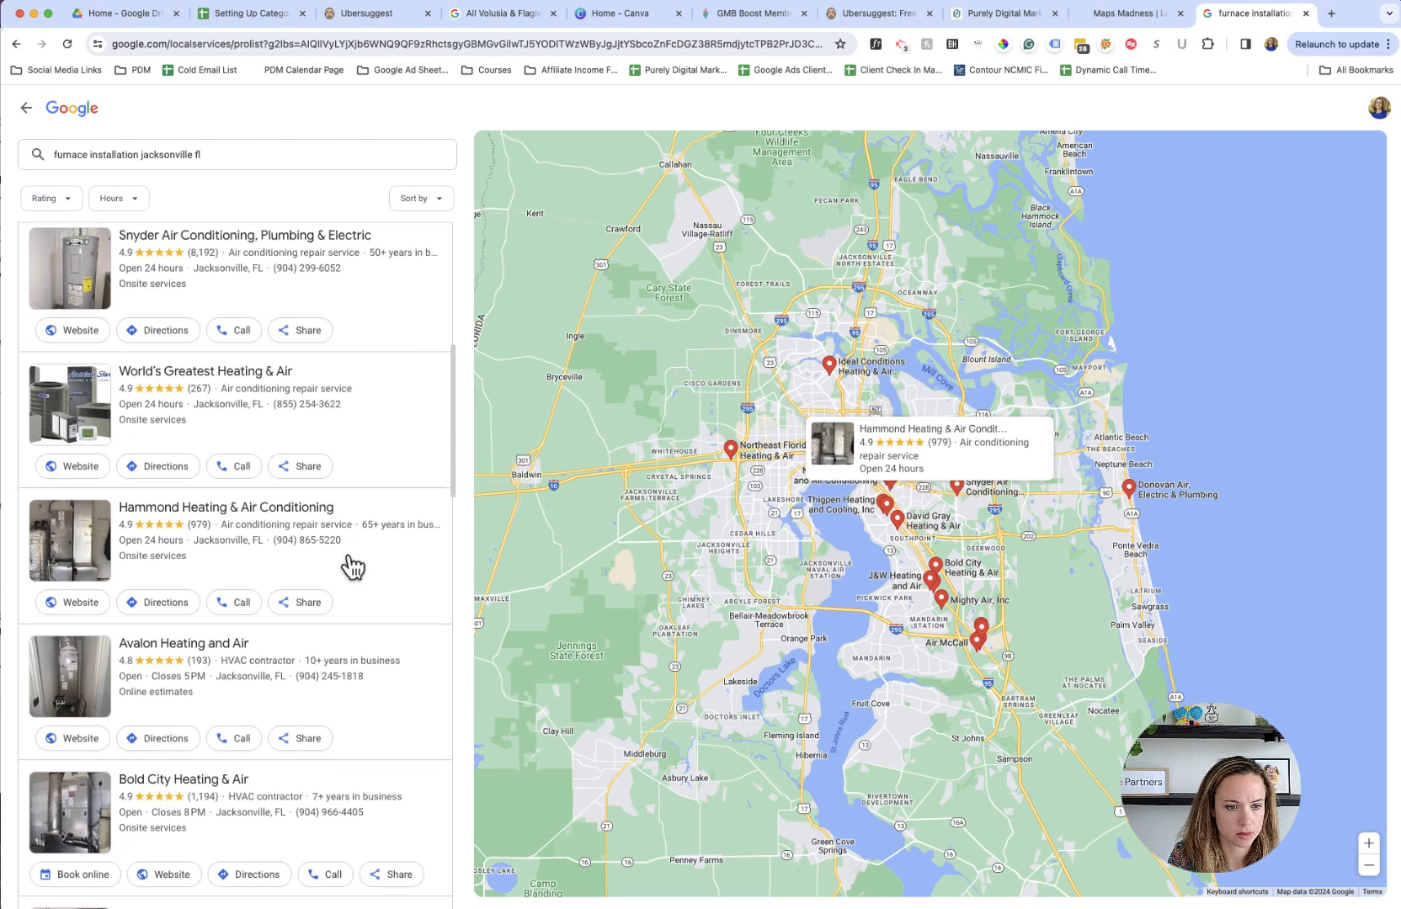
scroll(396, 606, "down", 3)
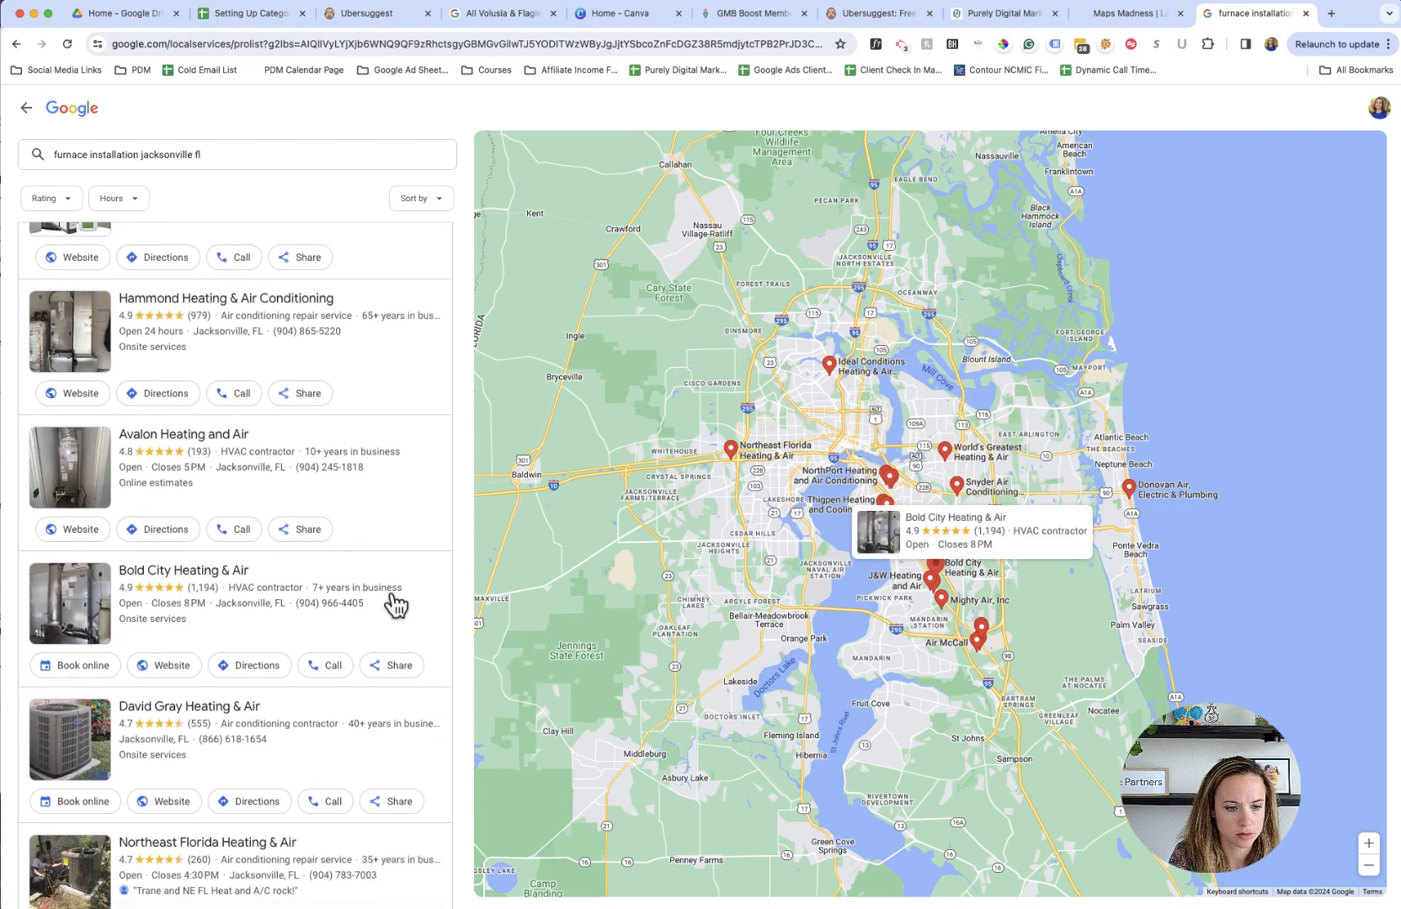
scroll(394, 604, "down", 3)
scroll(394, 604, "down", 1)
scroll(393, 604, "up", 4)
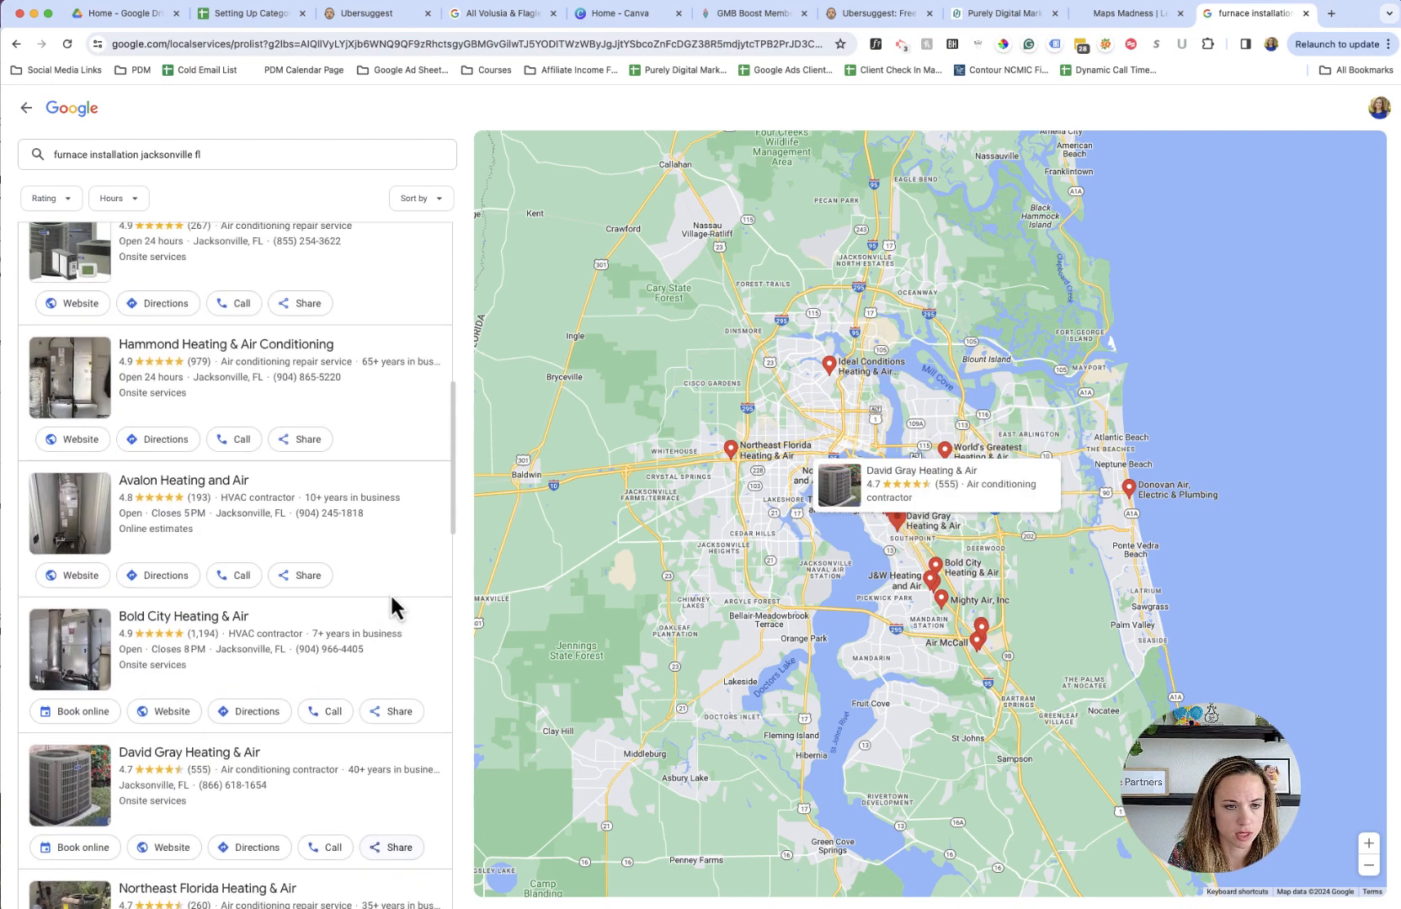
scroll(265, 541, "up", 1)
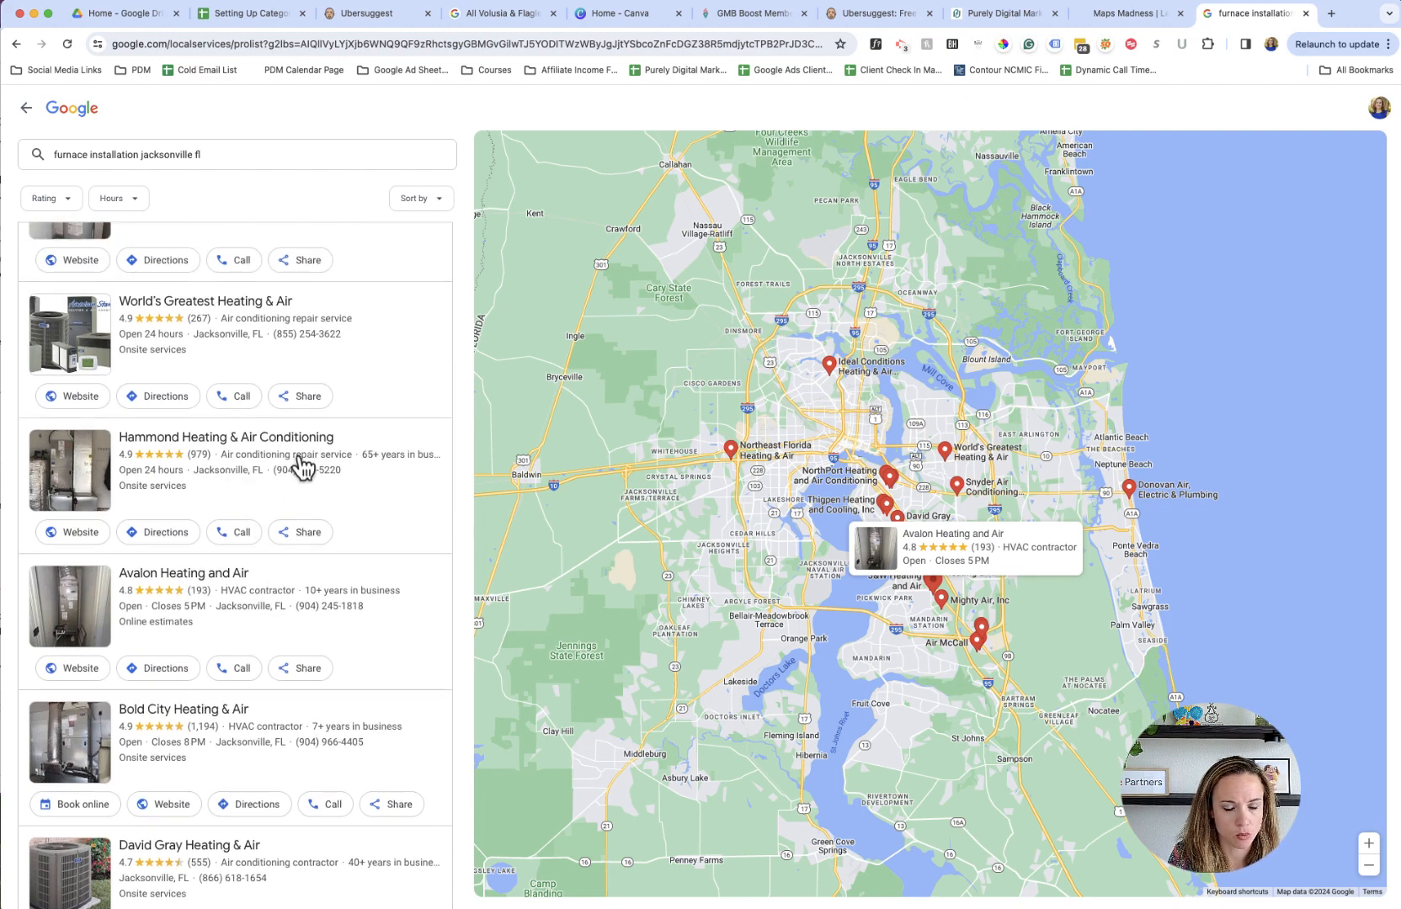
scroll(382, 547, "up", 2)
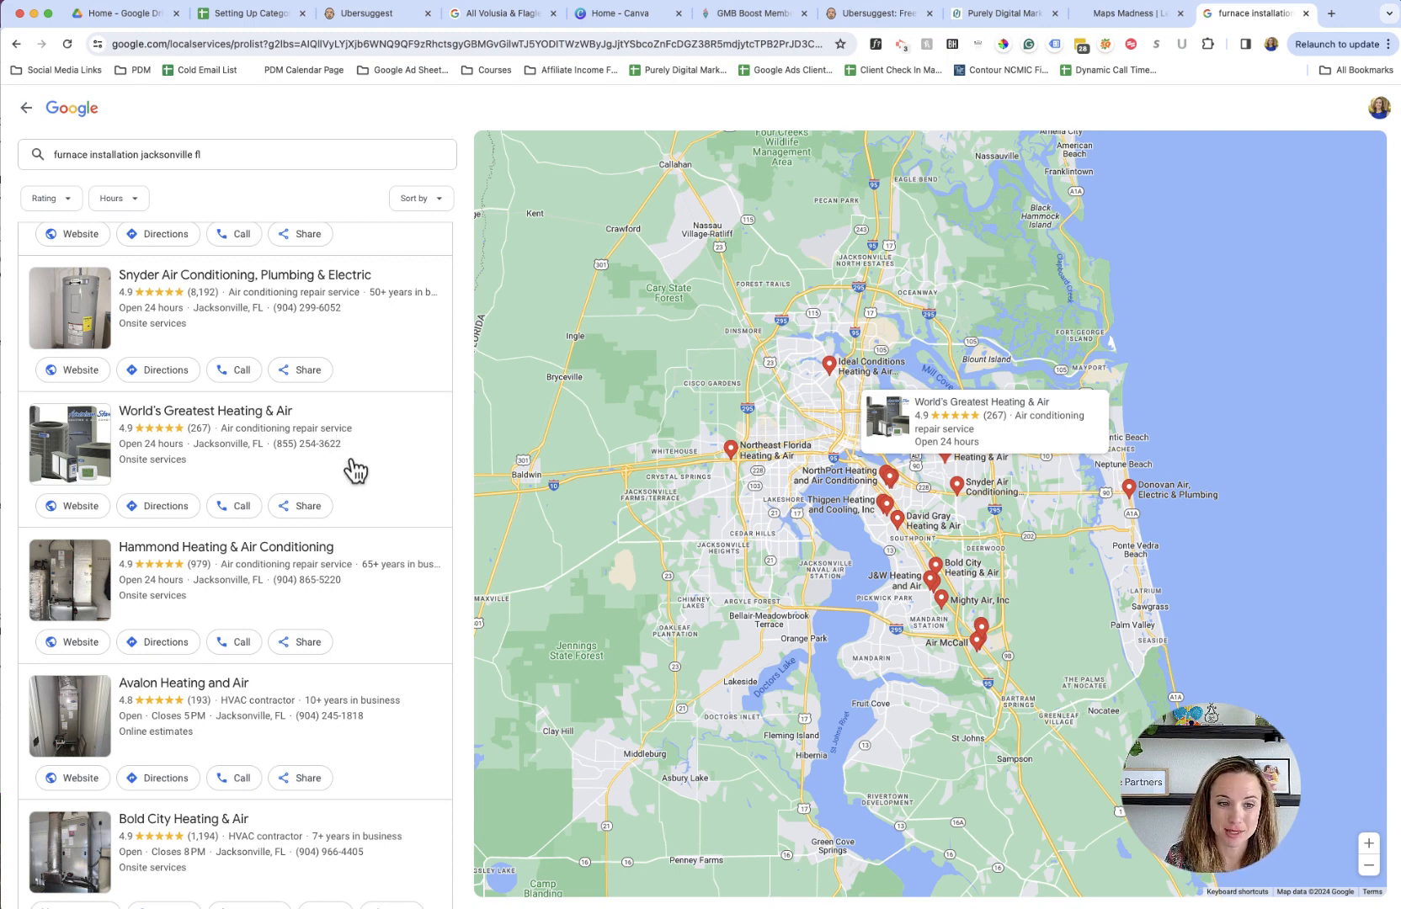
scroll(354, 497, "up", 1)
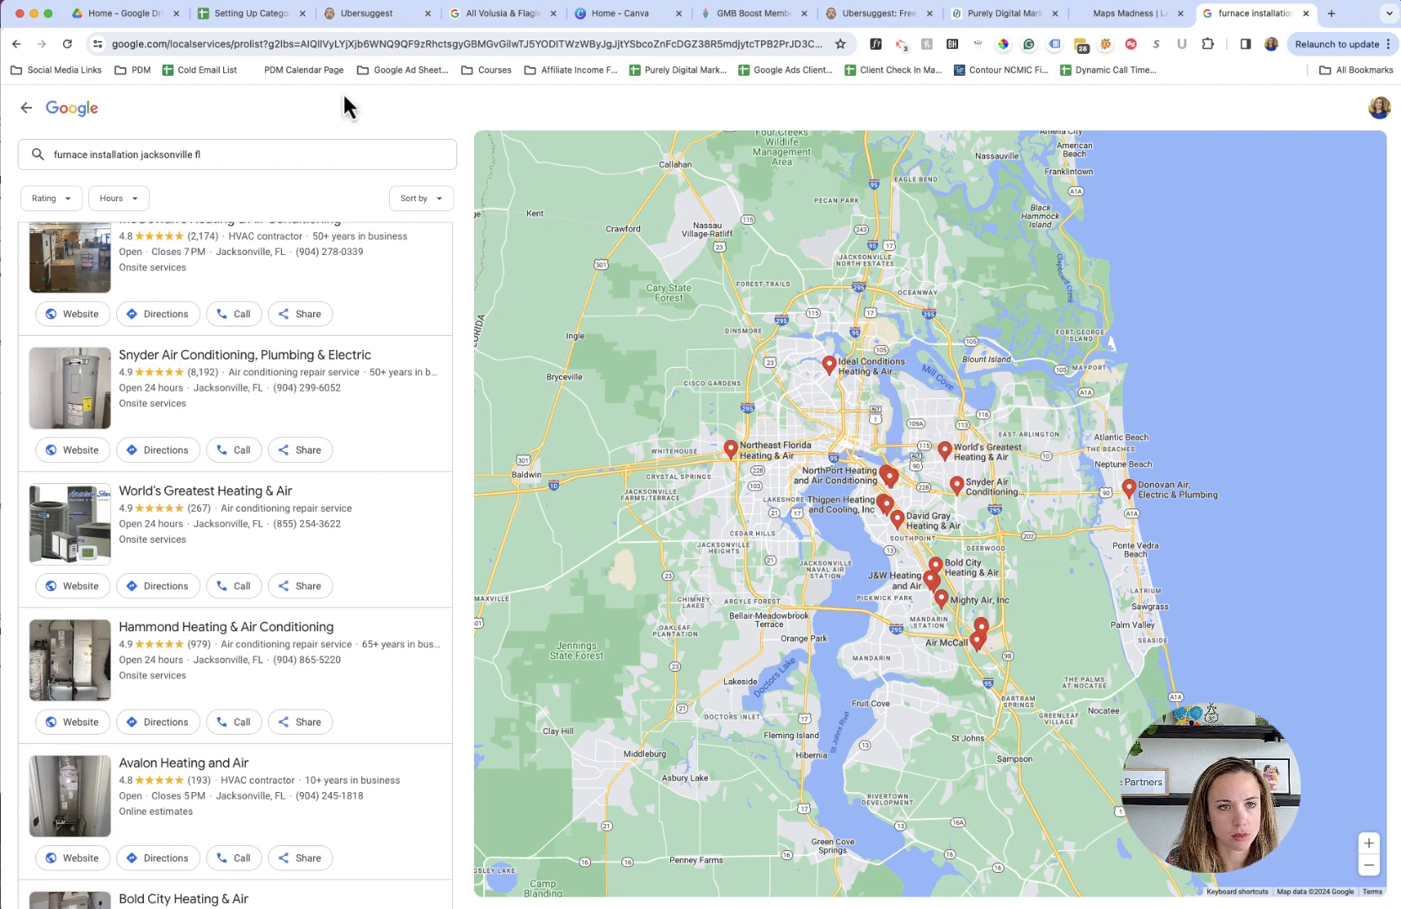
- Return to the categories and keywords spreadsheet and clear the Furnace Installation category in B3
left_click(249, 25)
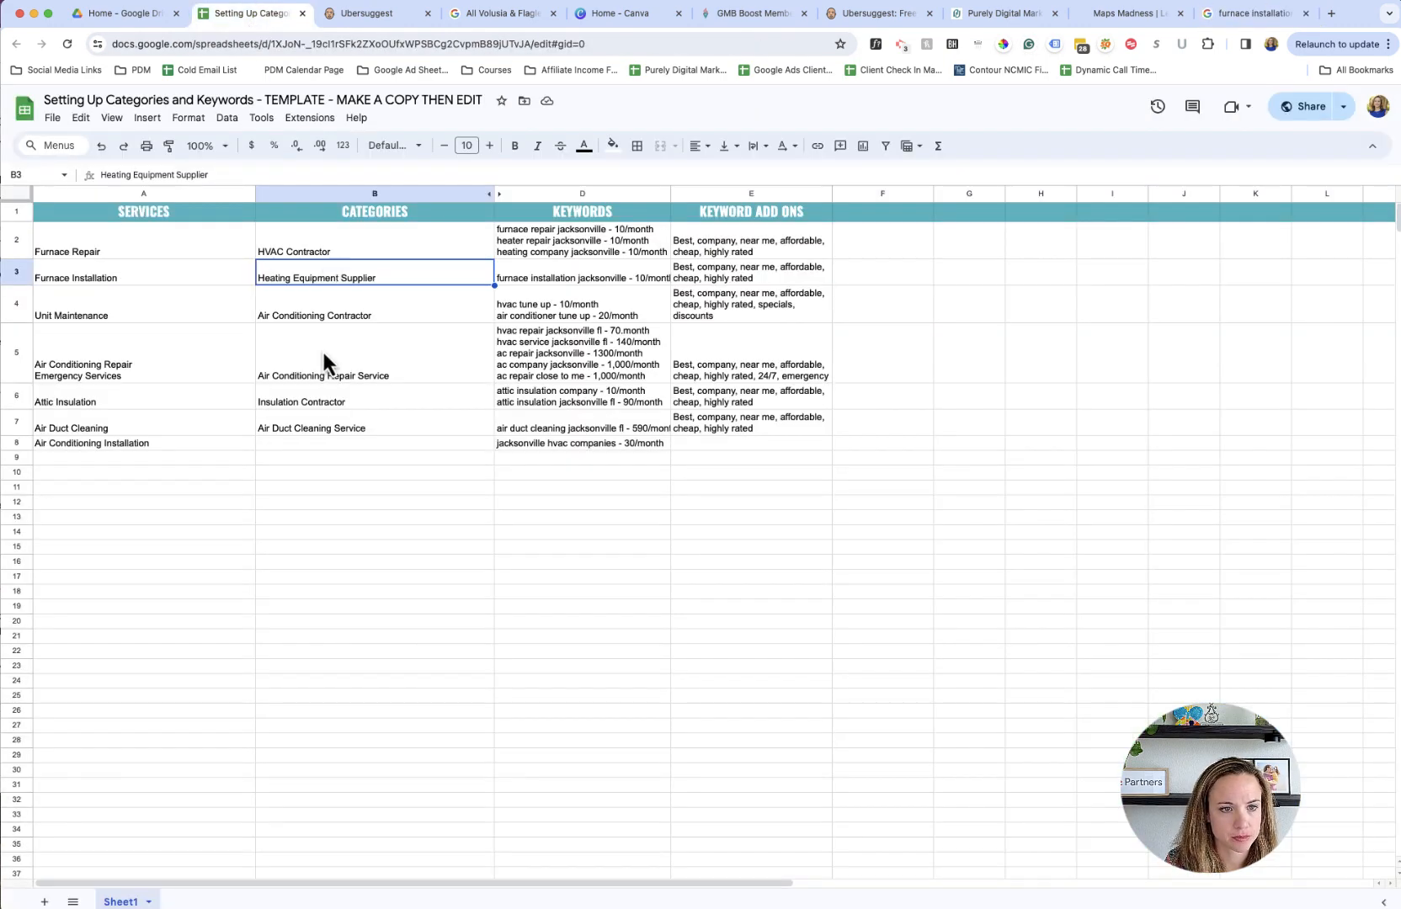
left_click(321, 374)
left_click(275, 280)
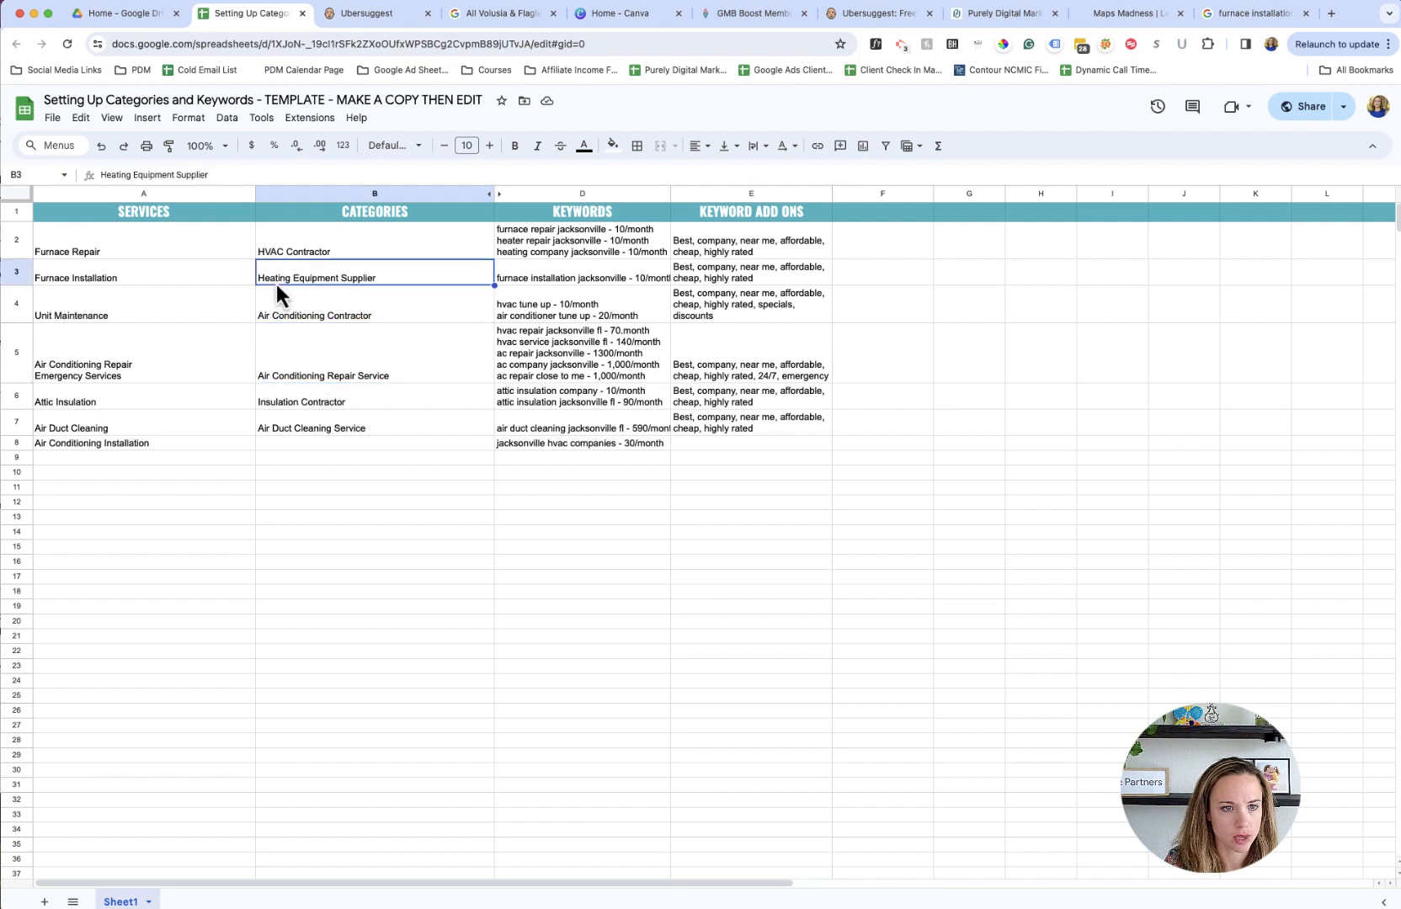
key("BackSpace")
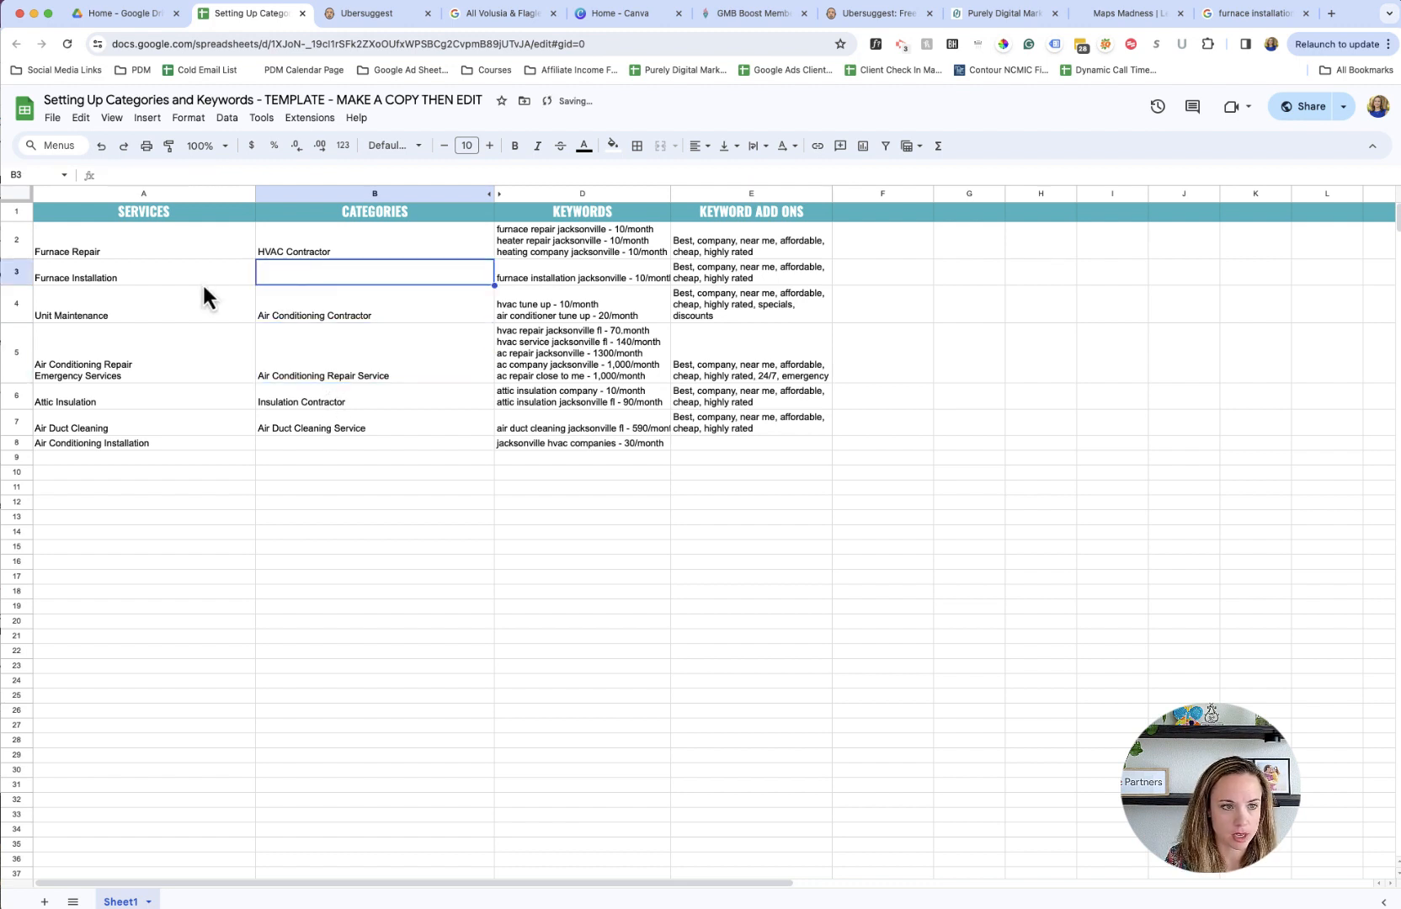
left_click(312, 379)
left_click(296, 252)
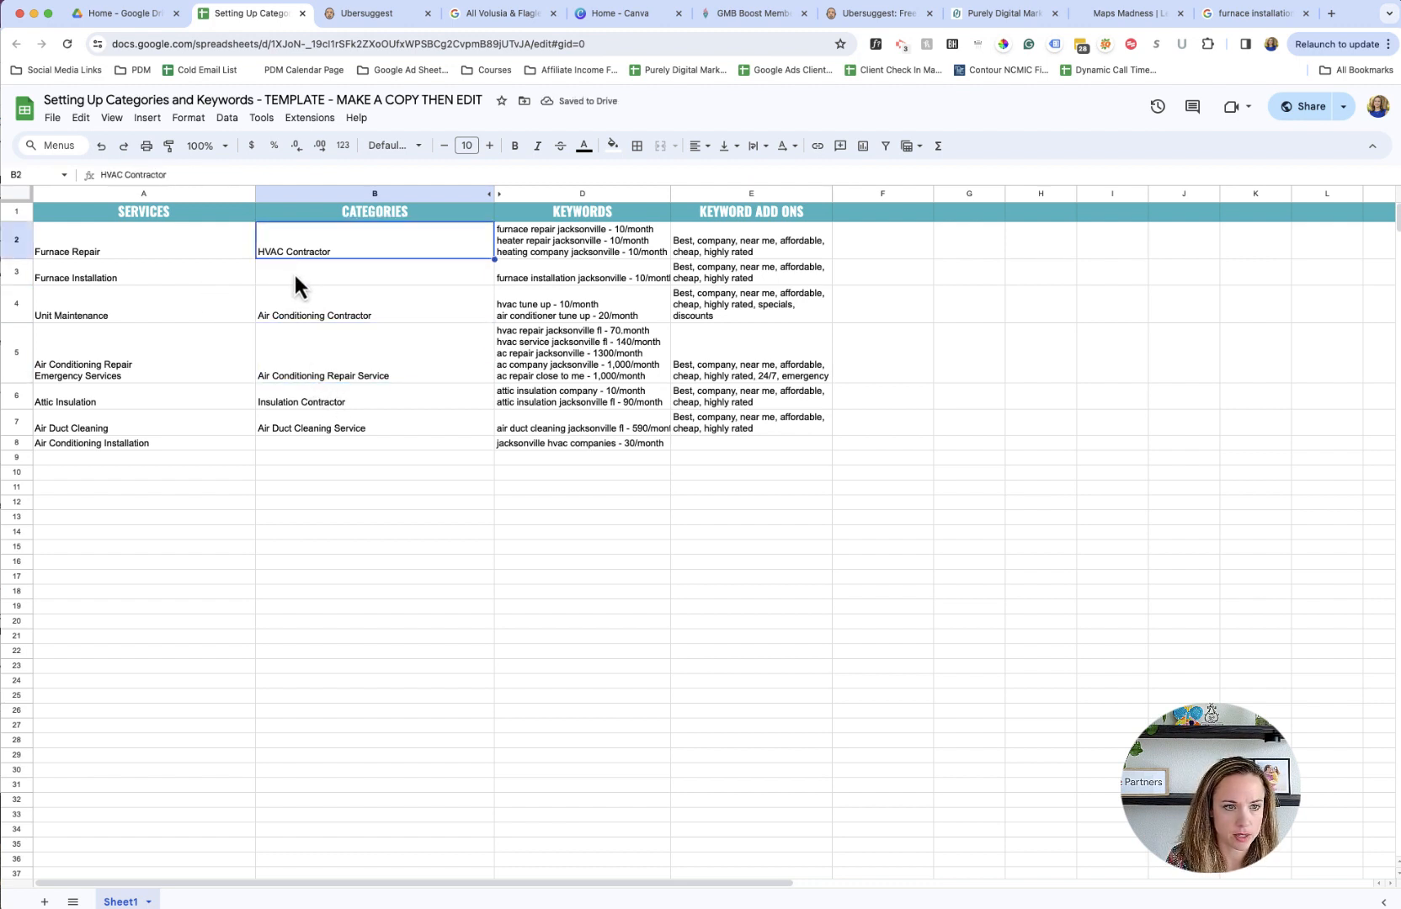
left_click(293, 271)
left_click(201, 281)
left_click(273, 277)
left_click(198, 275)
left_click(275, 271)
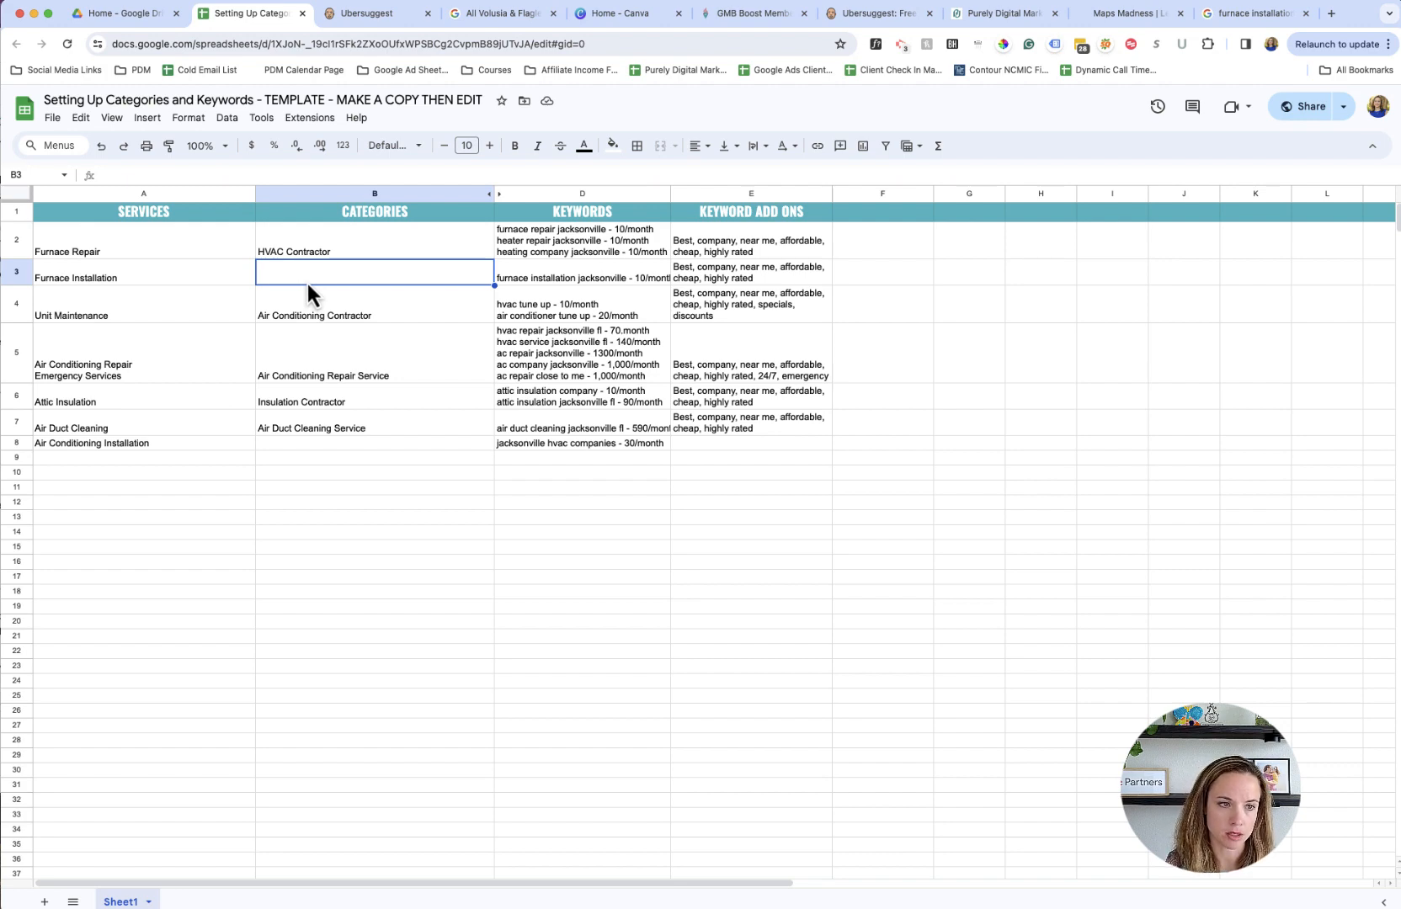
scroll(308, 295, "down", 1)
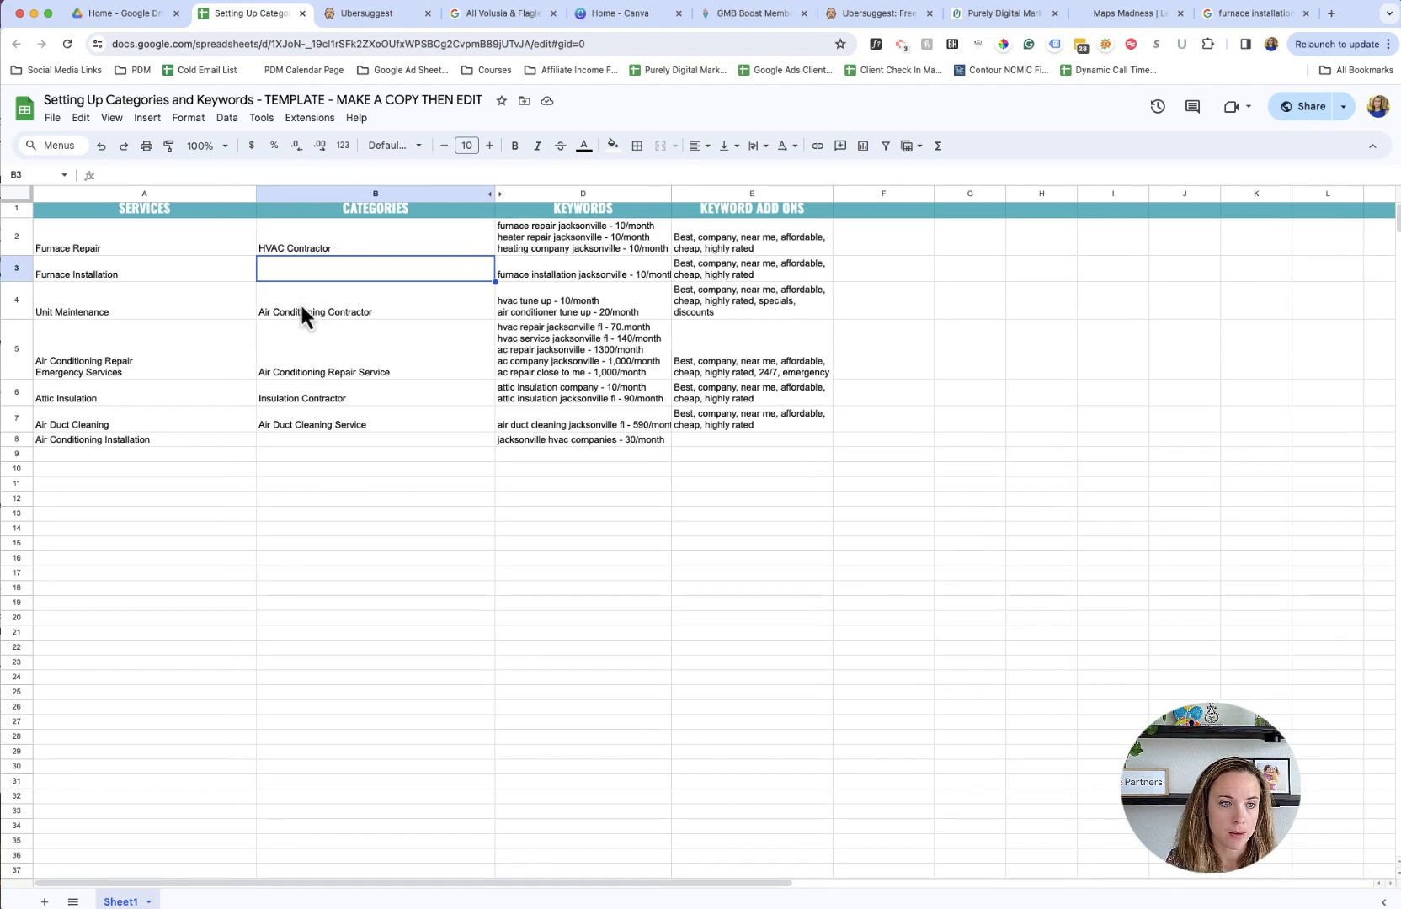
scroll(394, 314, "up", 1)
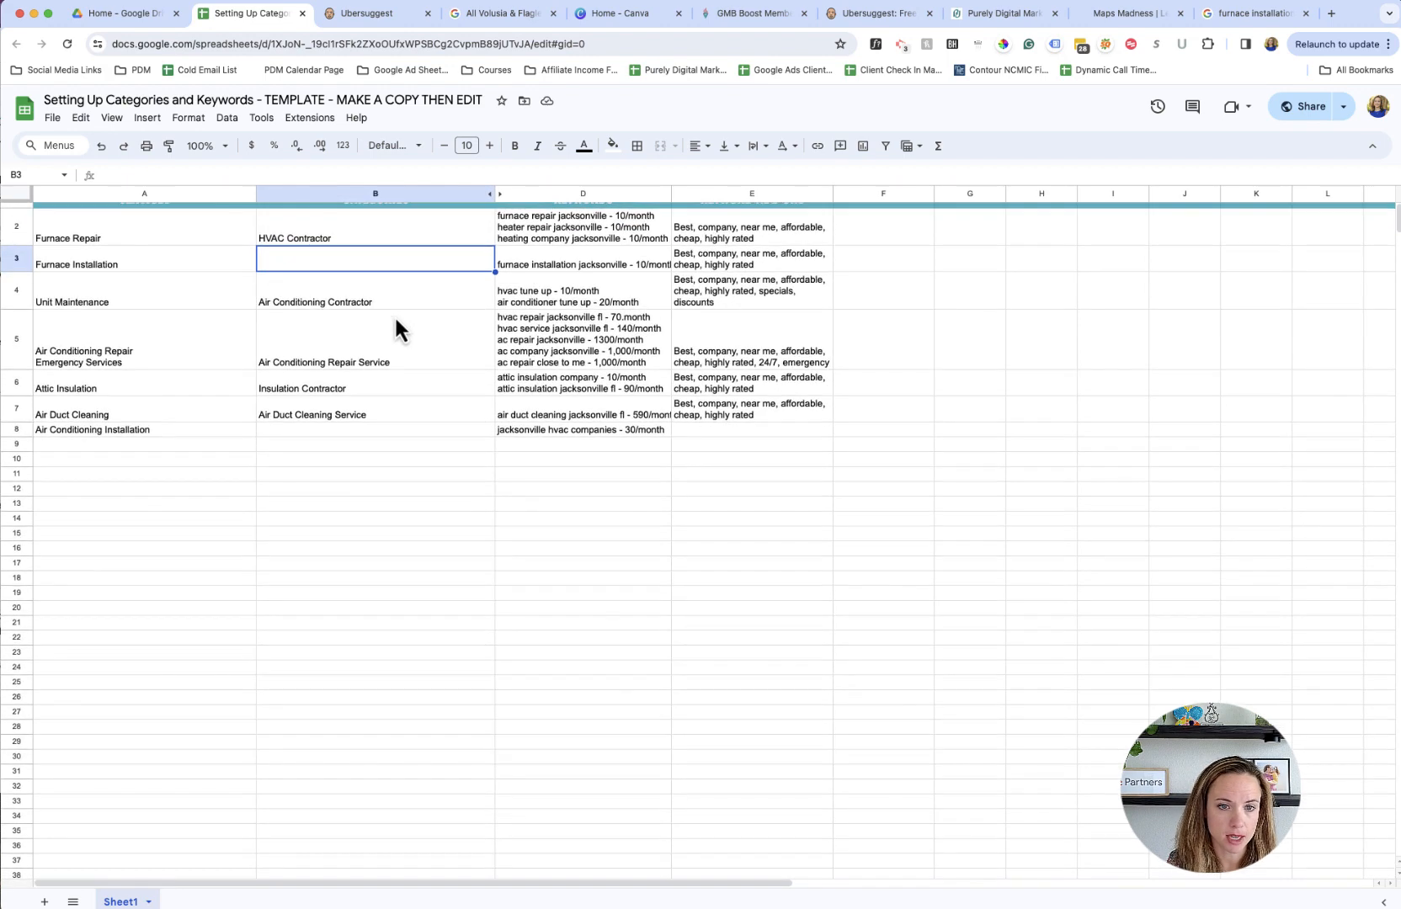
- Return to the Google local business list and change the search to "hvac tune up jacksonvill efl"
left_click(512, 317)
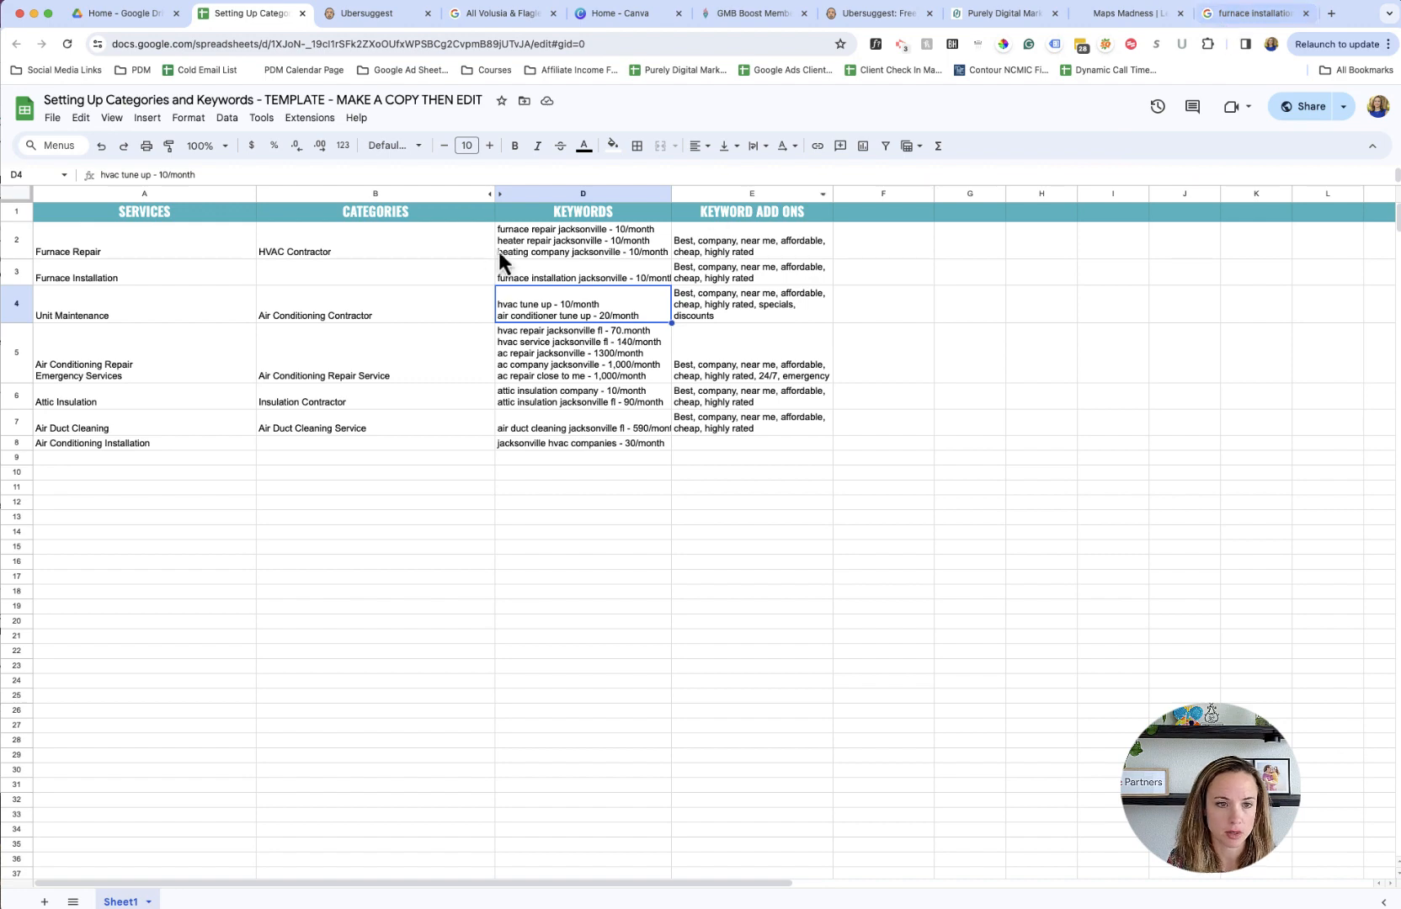
left_click(423, 314)
left_click(1259, 17)
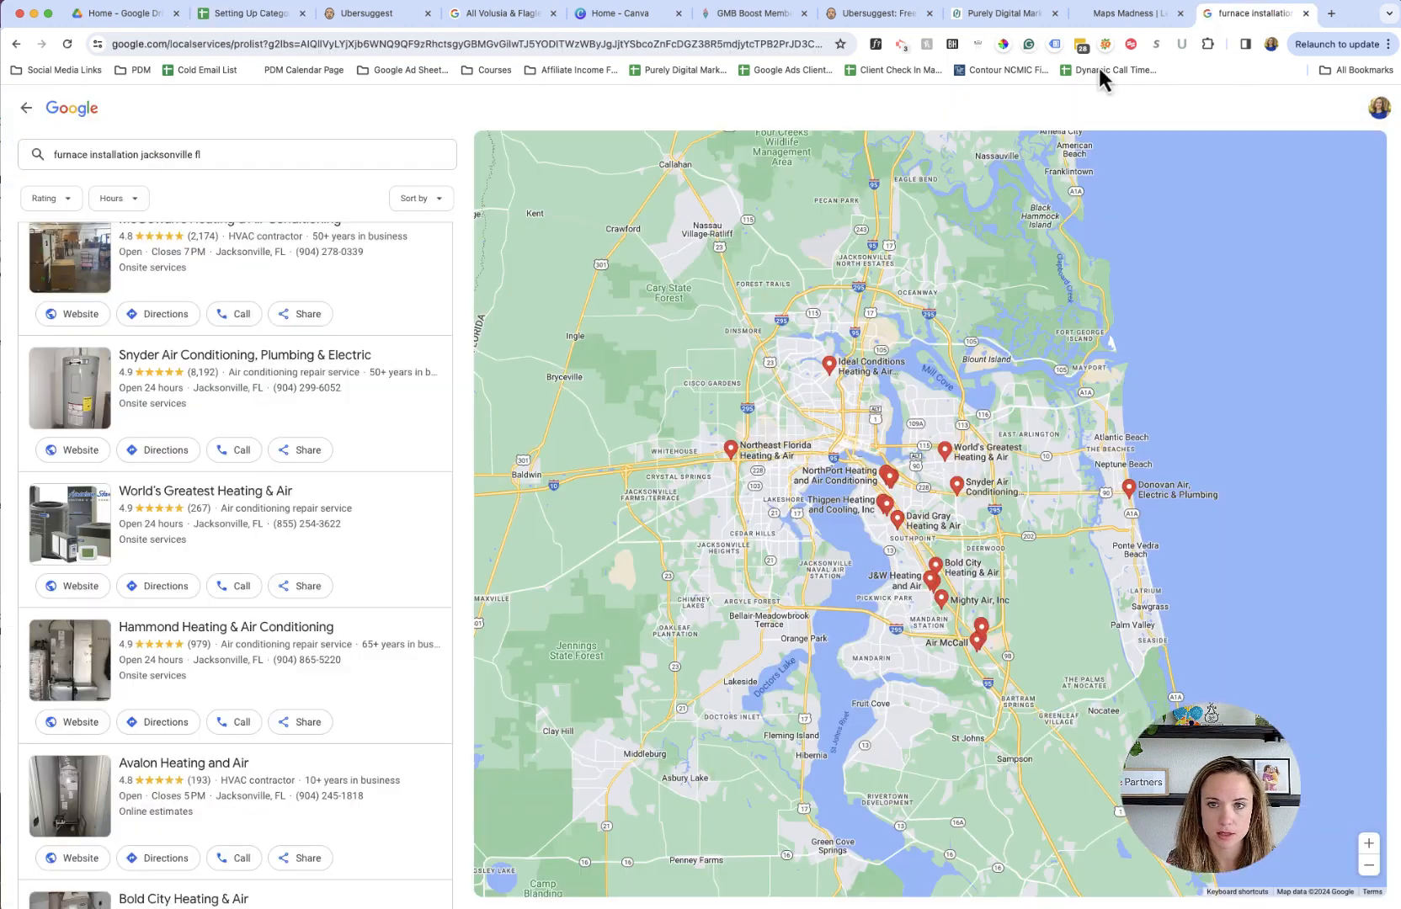
triple_click(325, 154)
type("hvac")
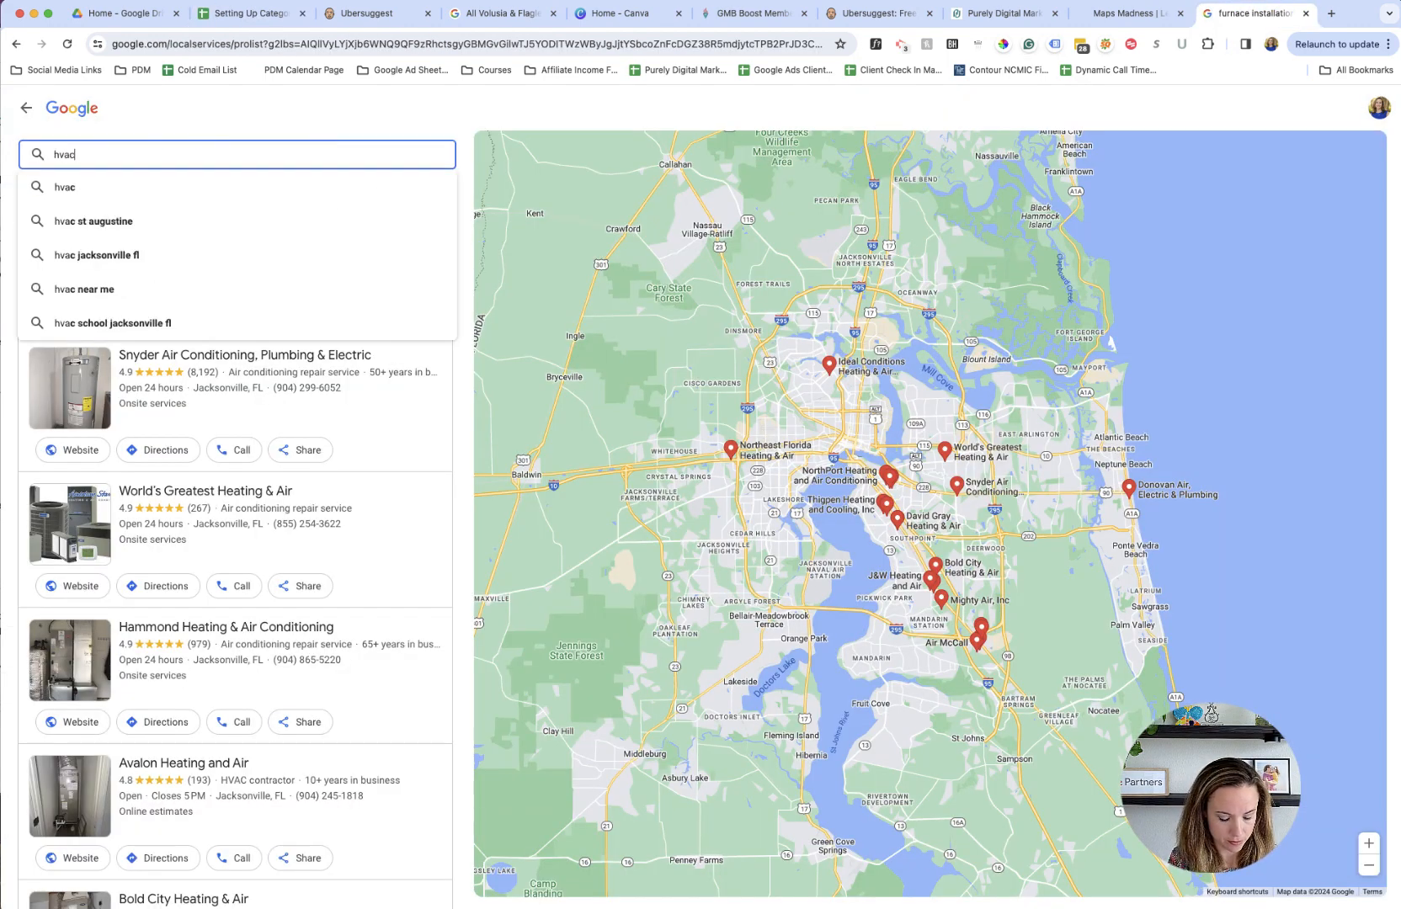
type(" tune up jacksonvill ef")
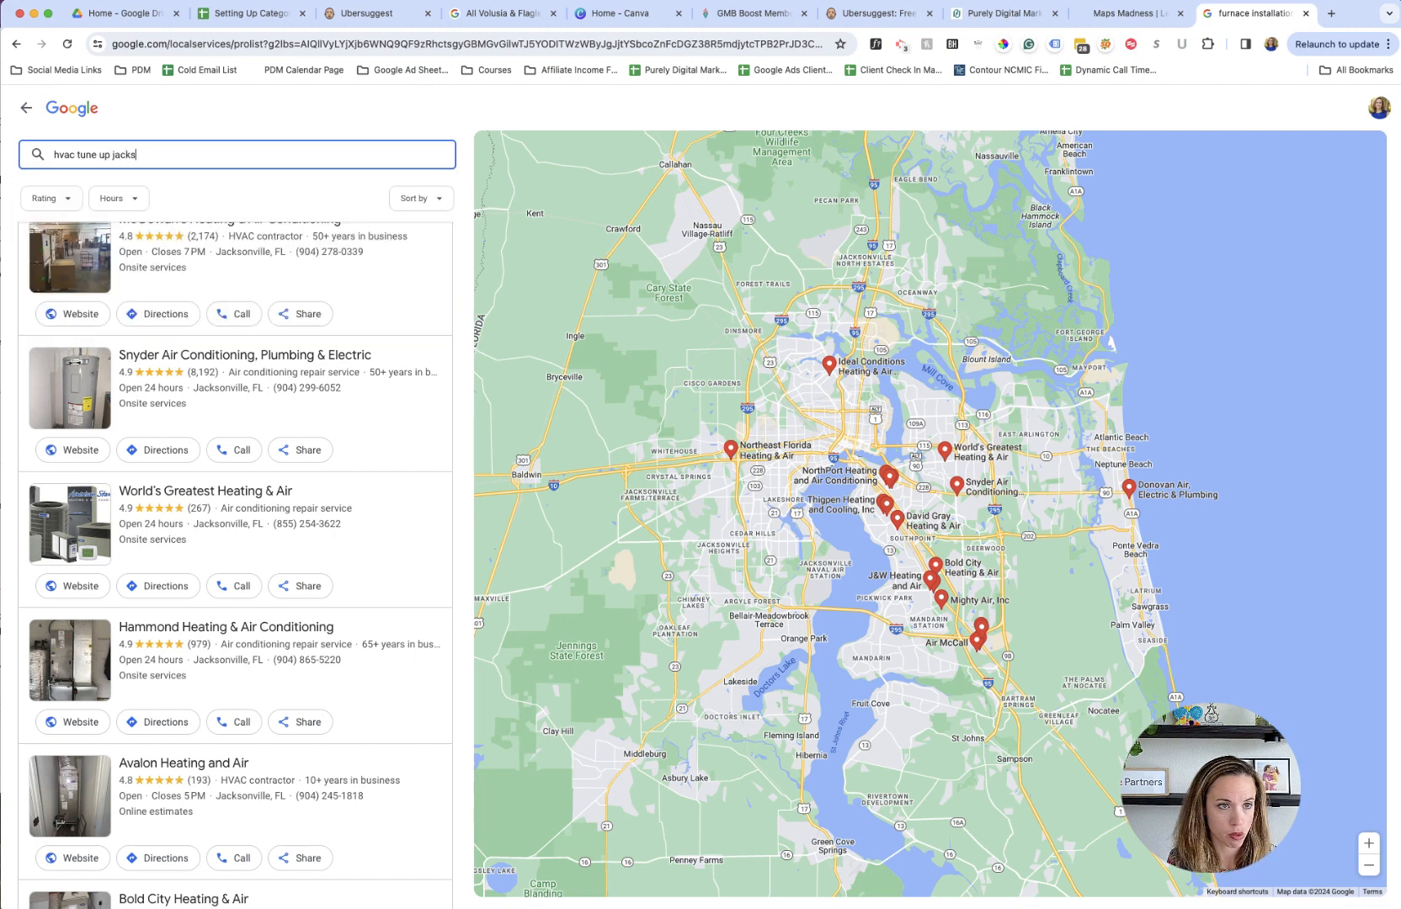
type("l")
key("Return")
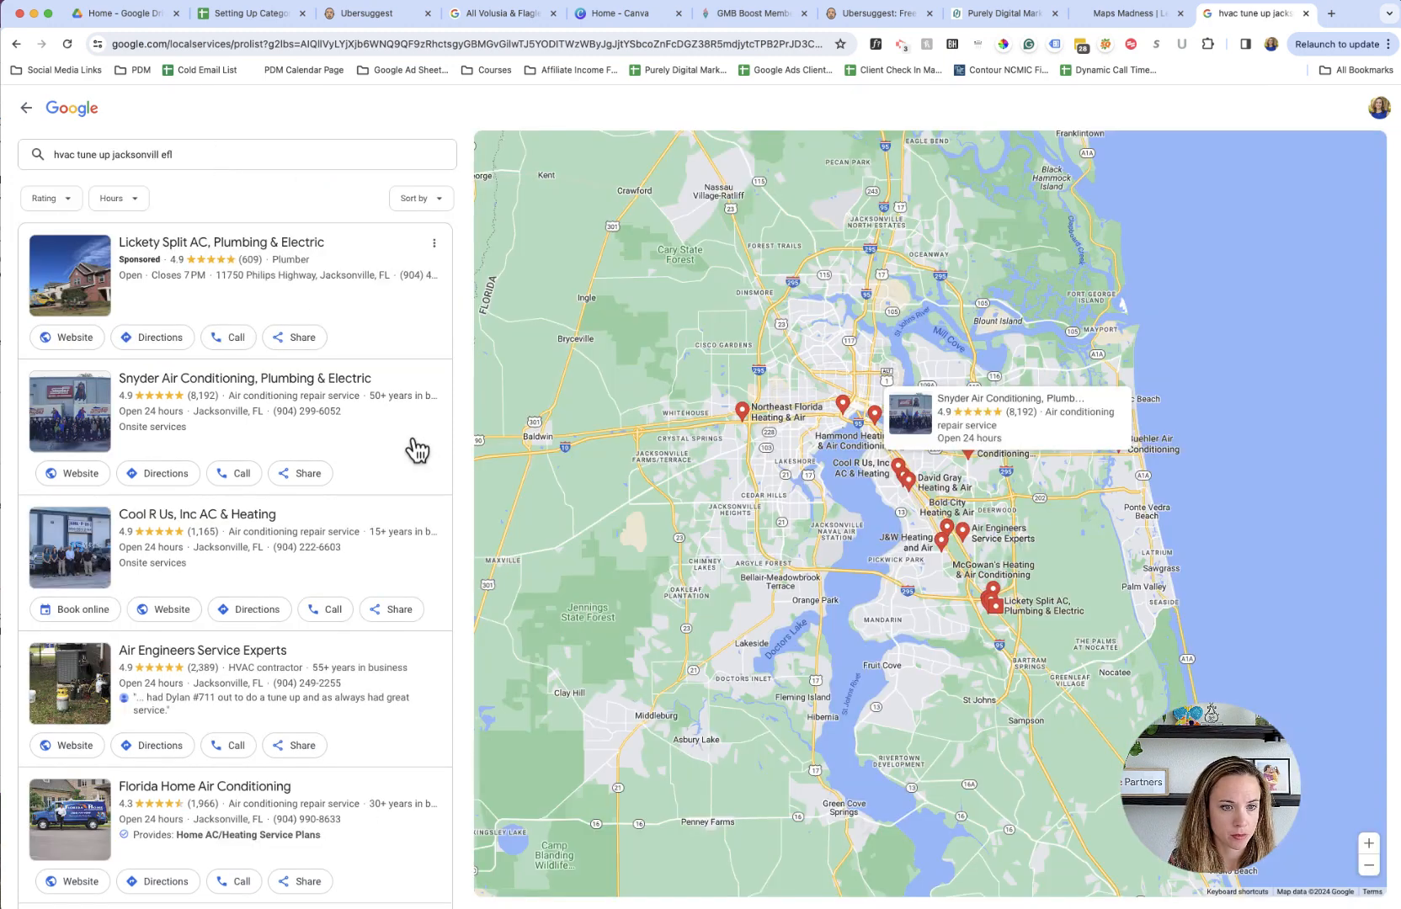
- Look through the categories of the HVAC tune-up companies, and return to the spreadsheet's Unit Maintenance row
scroll(412, 516, "down", 4)
scroll(419, 518, "down", 4)
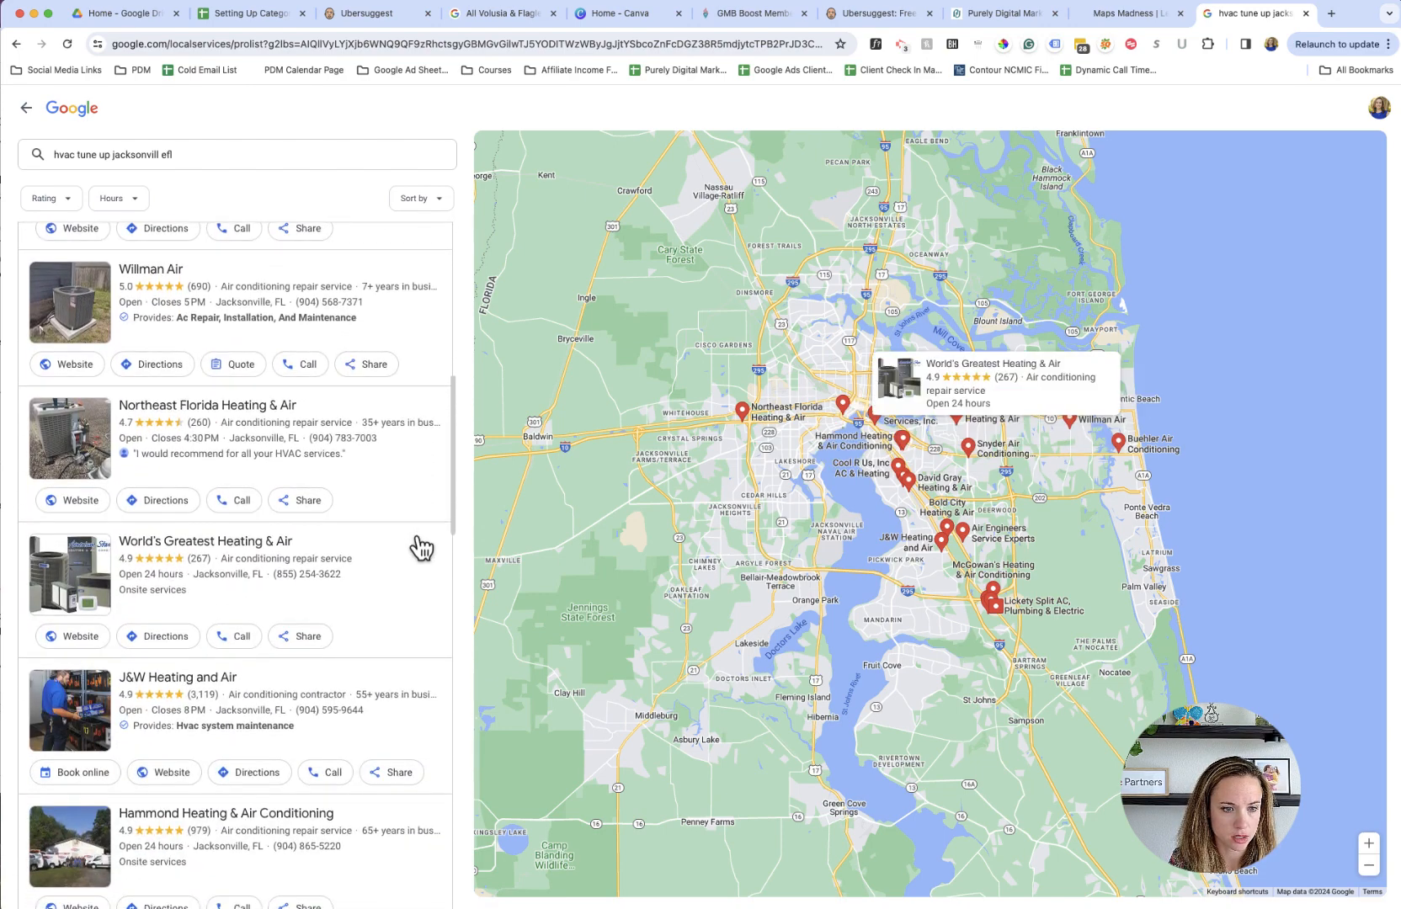
scroll(416, 548, "up", 6)
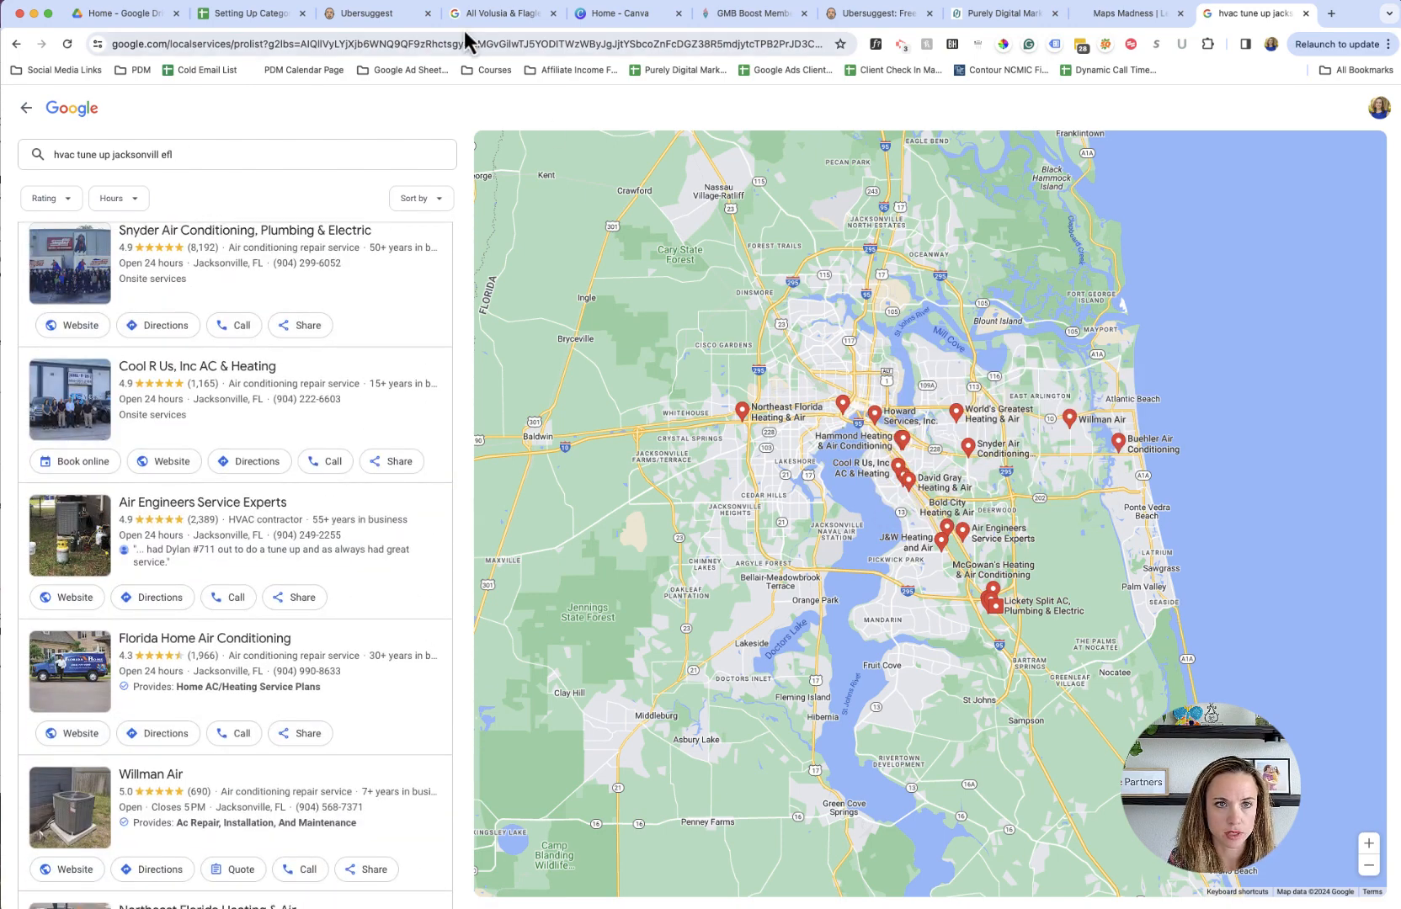
left_click(254, 14)
left_click(343, 370)
left_click(346, 317)
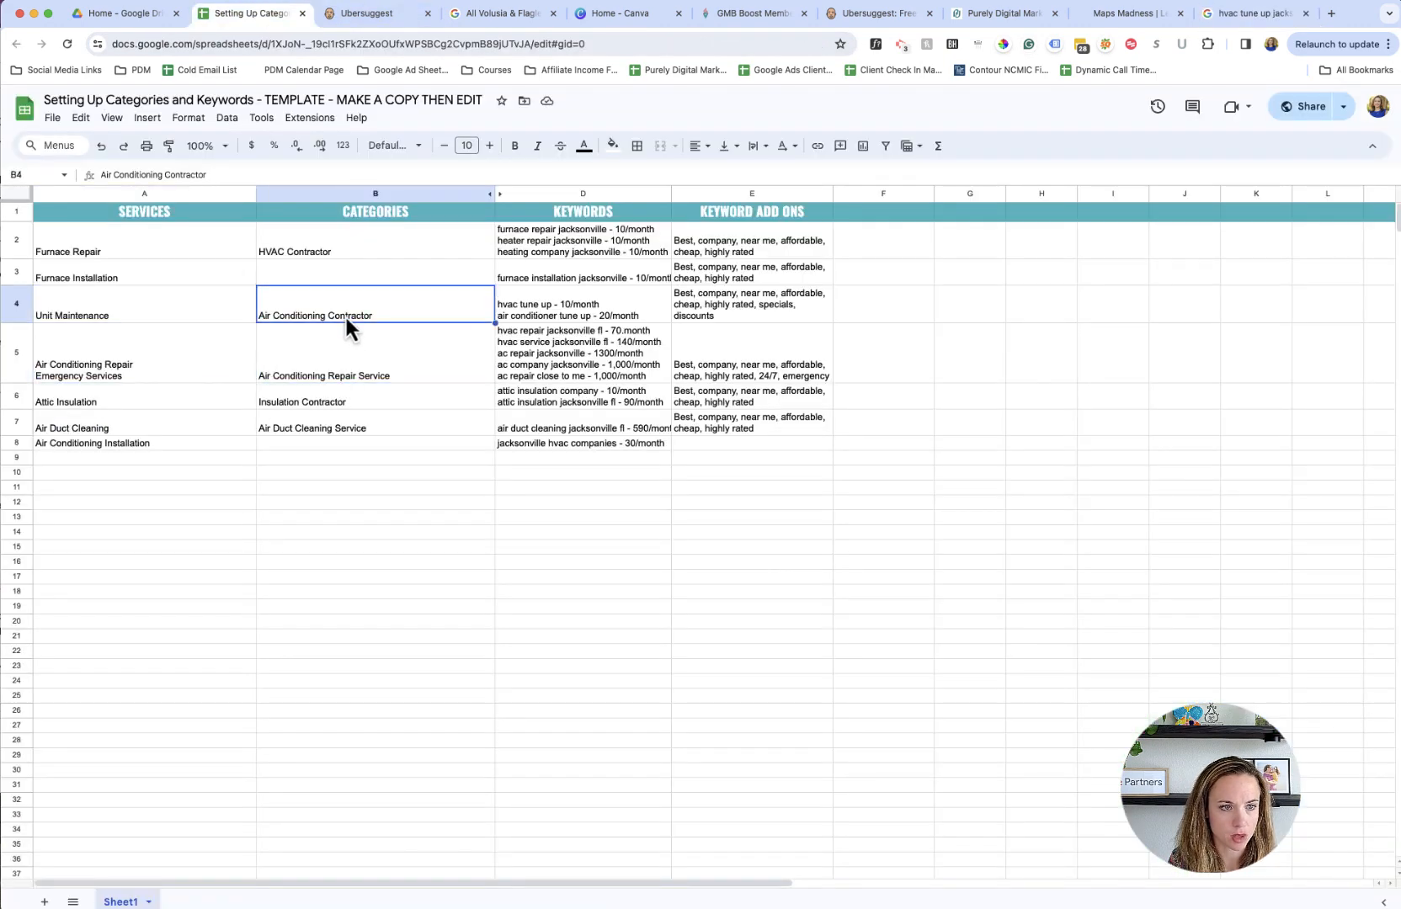
left_click(558, 321)
- Add "Unit Maintenance" as a third line below Emergency Services in services cell A5
left_click(176, 309)
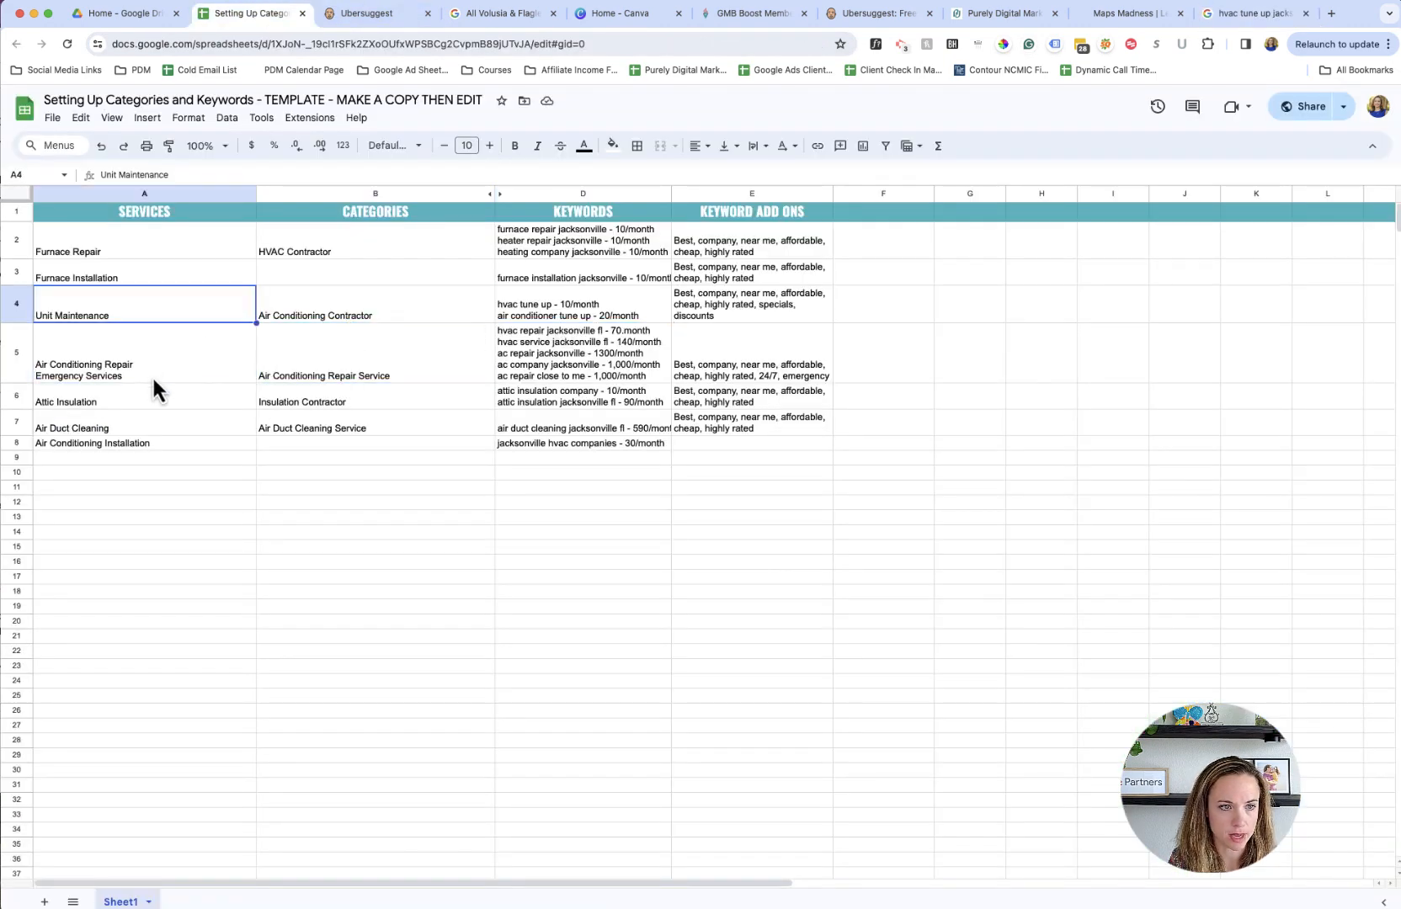
double_click(153, 377)
type("U")
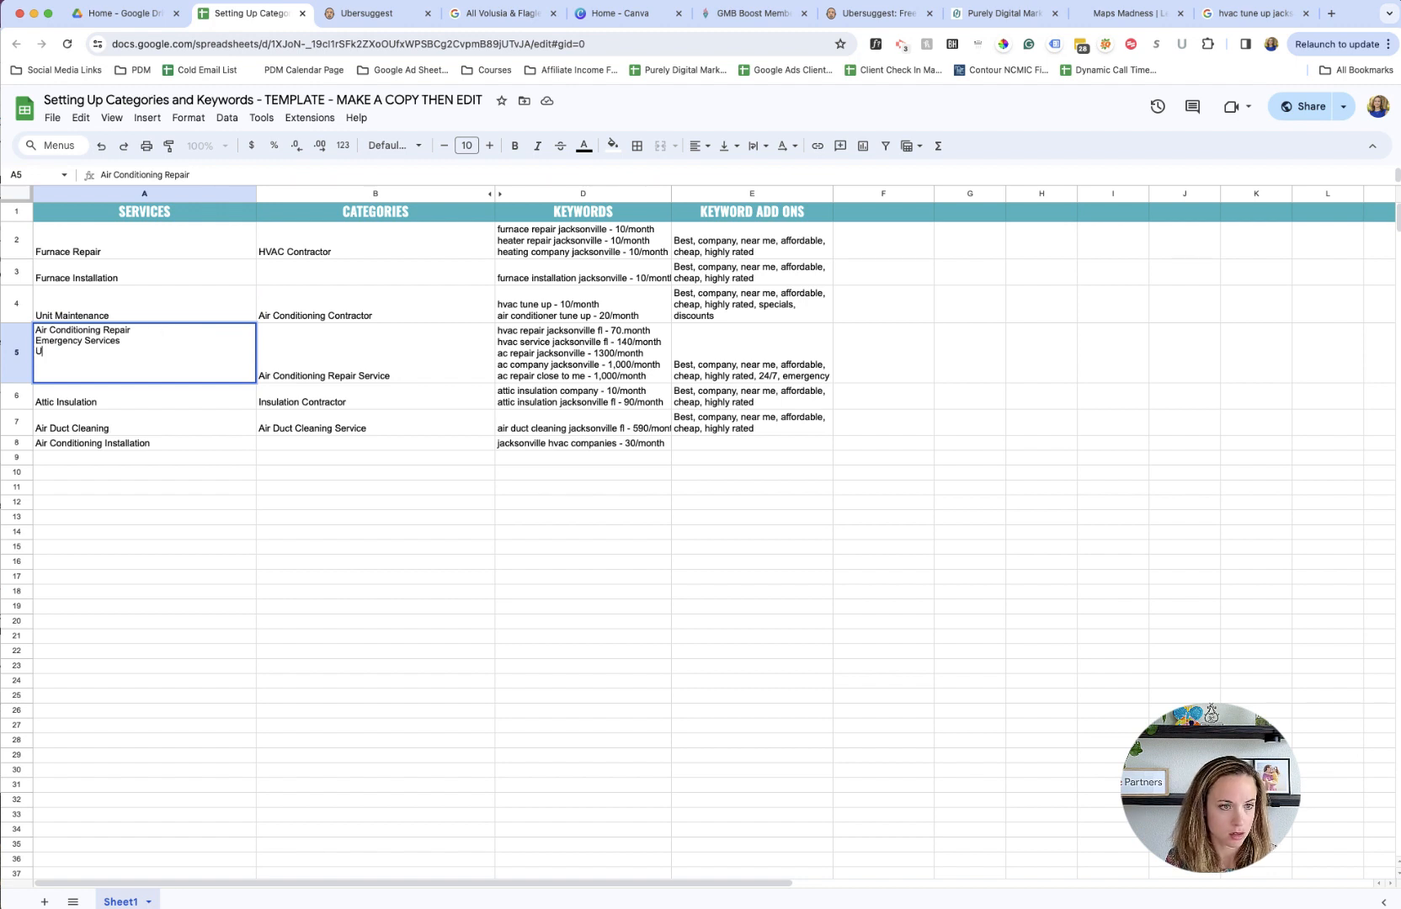
type("nit Maintenance")
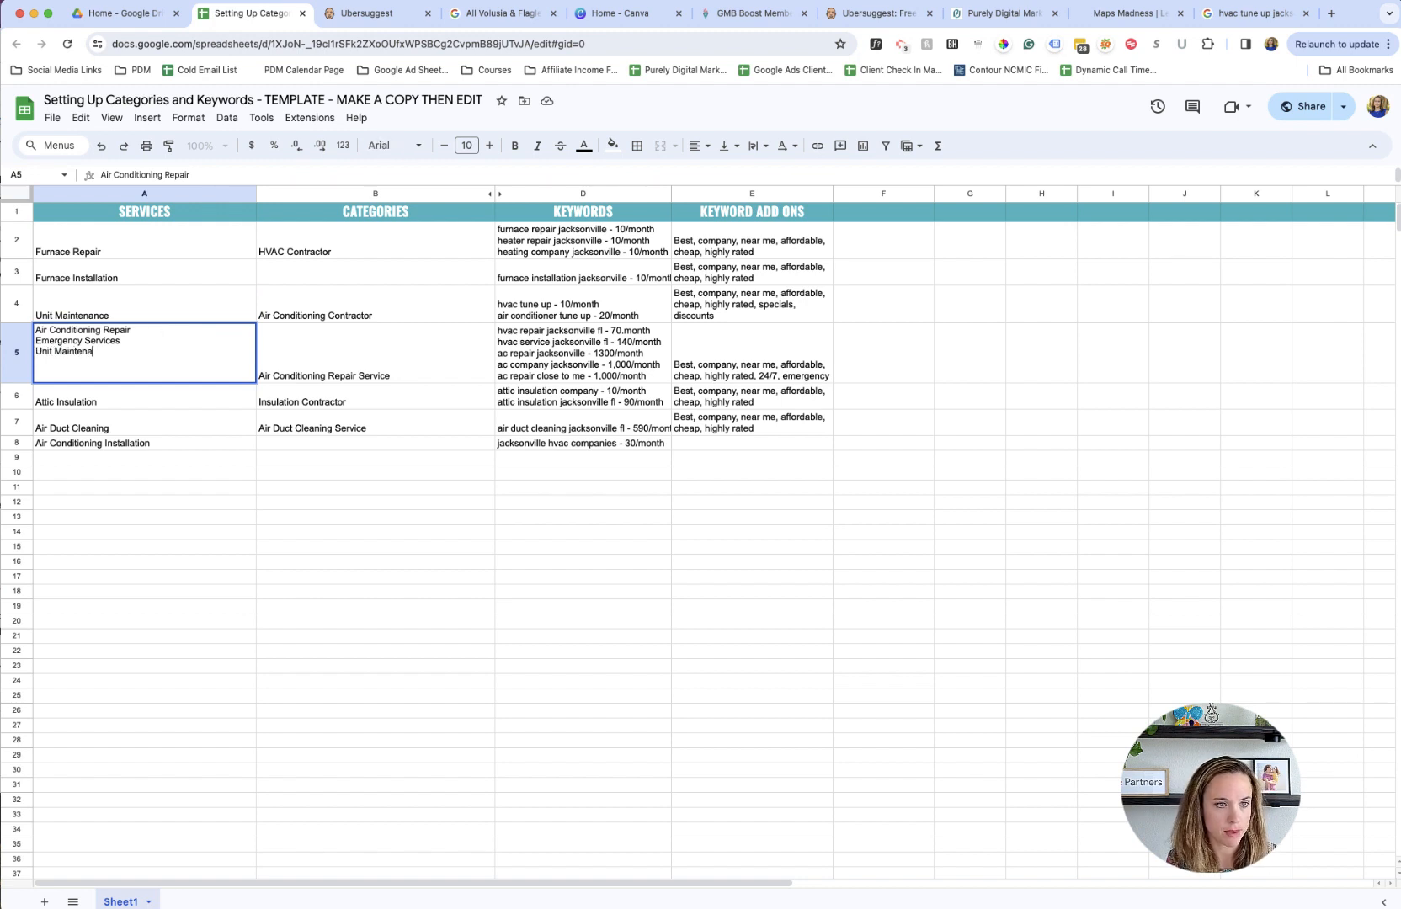
key("Return")
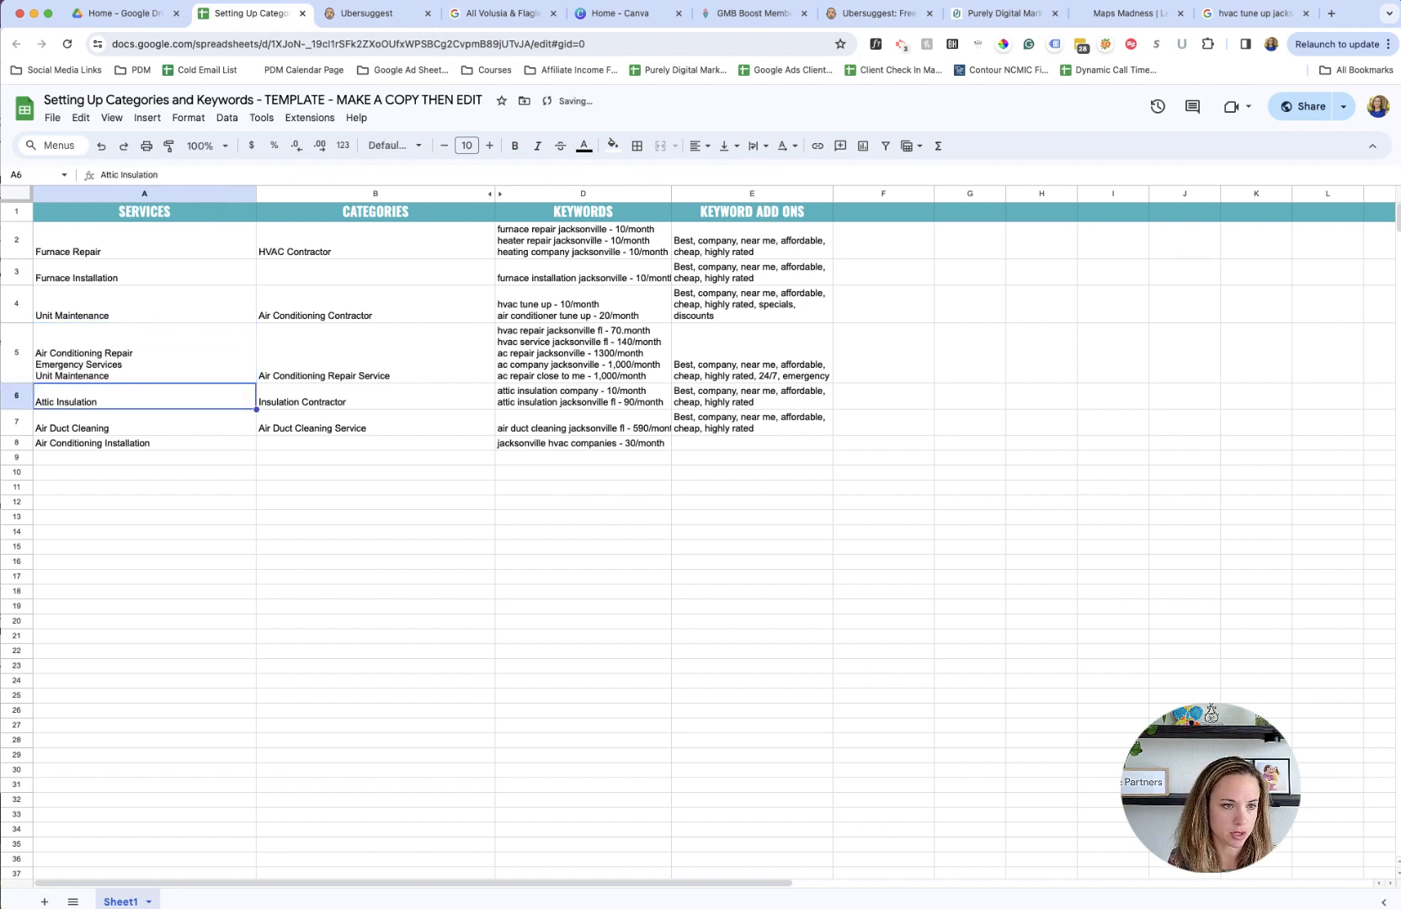
left_click(168, 371)
- Move the "hvac tune up - 10/month" and "air conditioner tune up - 20/month" keywords from D4 to the end of the list in D5
left_click(355, 360)
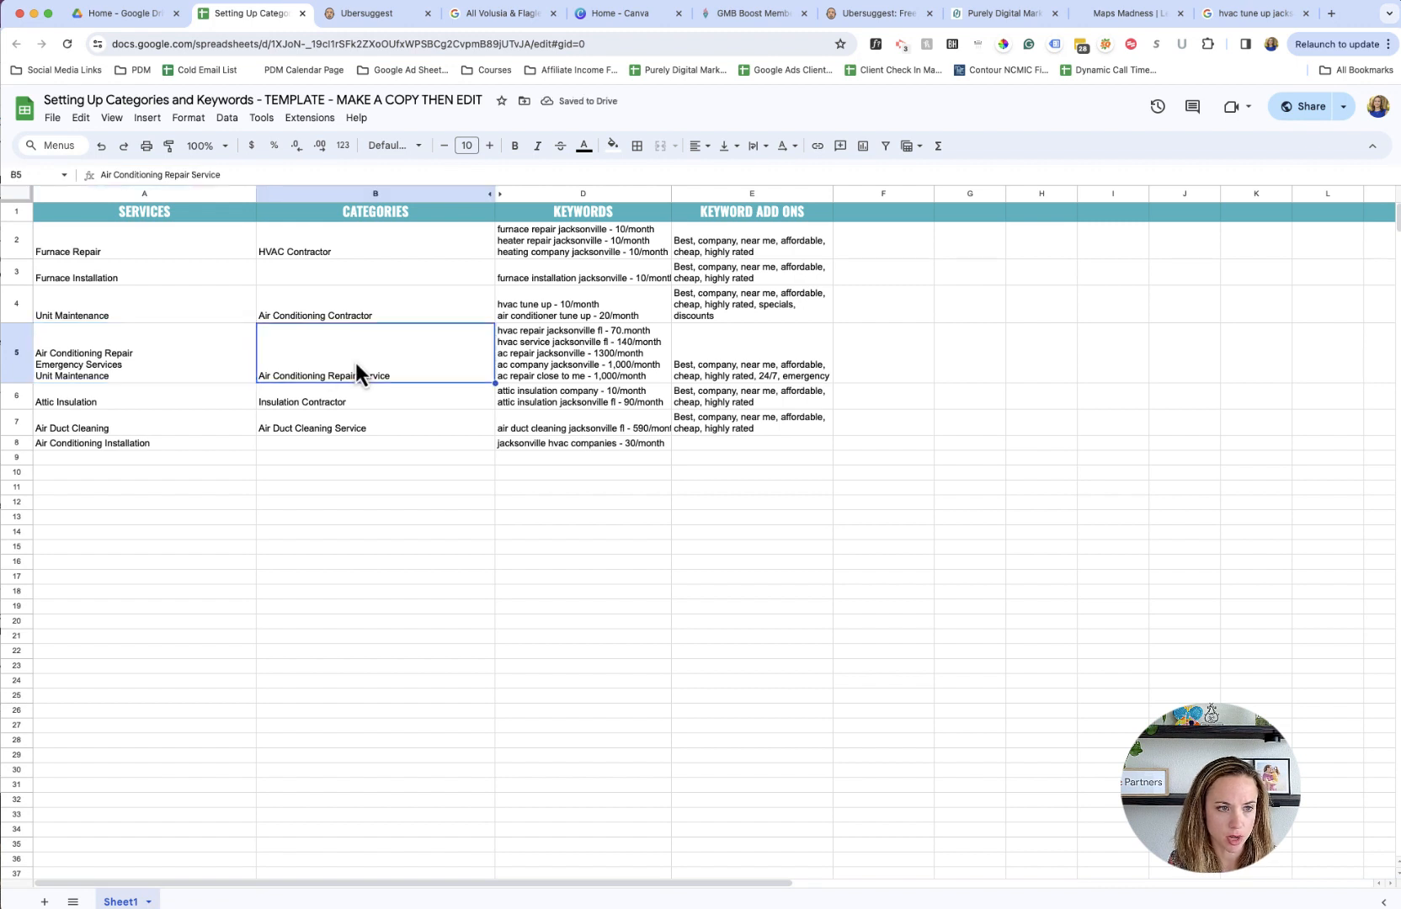
left_click(580, 358)
left_click(584, 312)
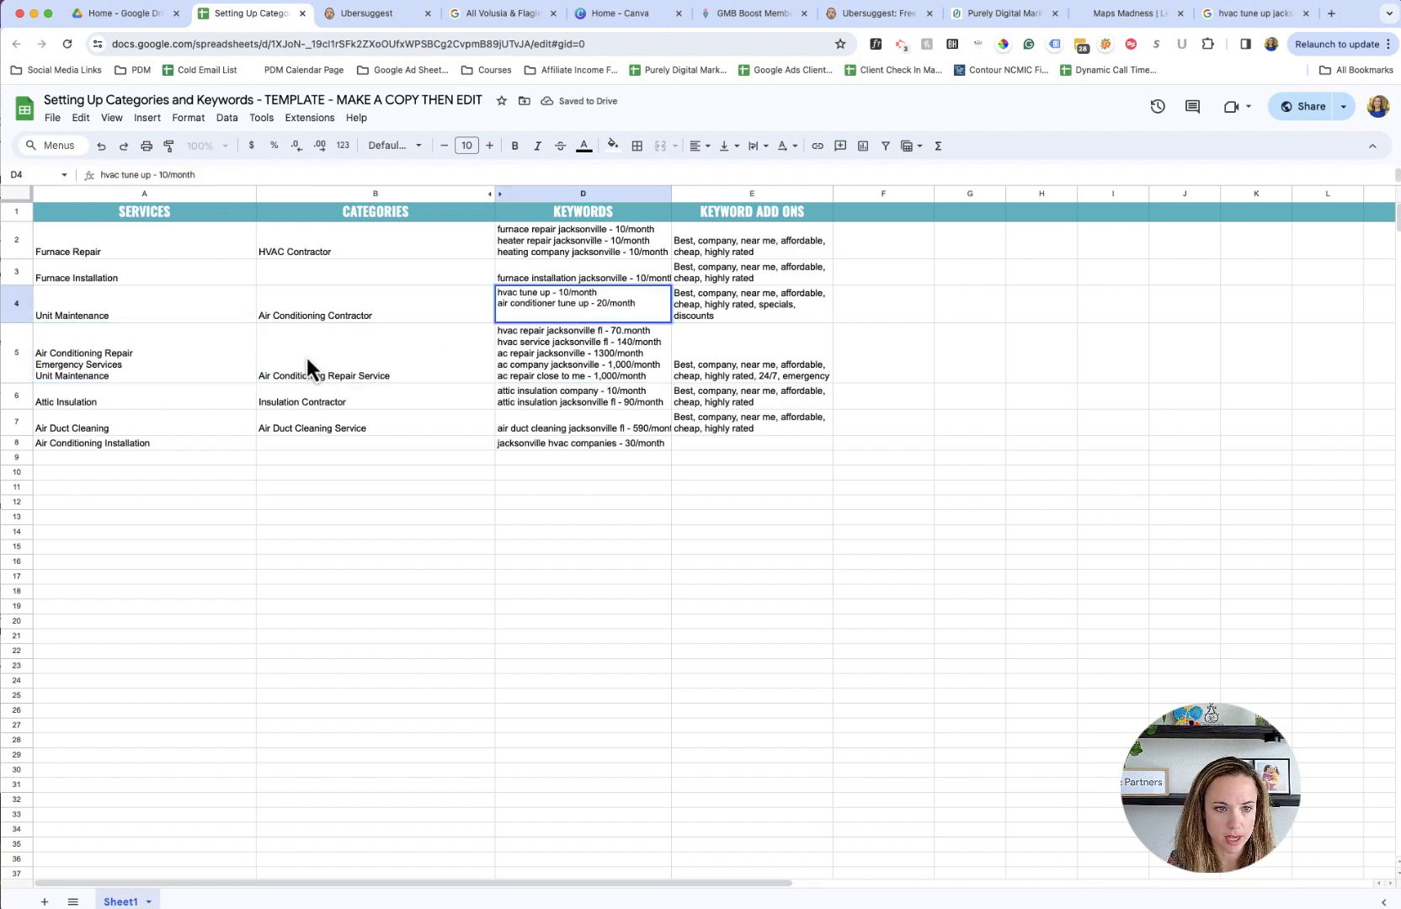
left_click(263, 375)
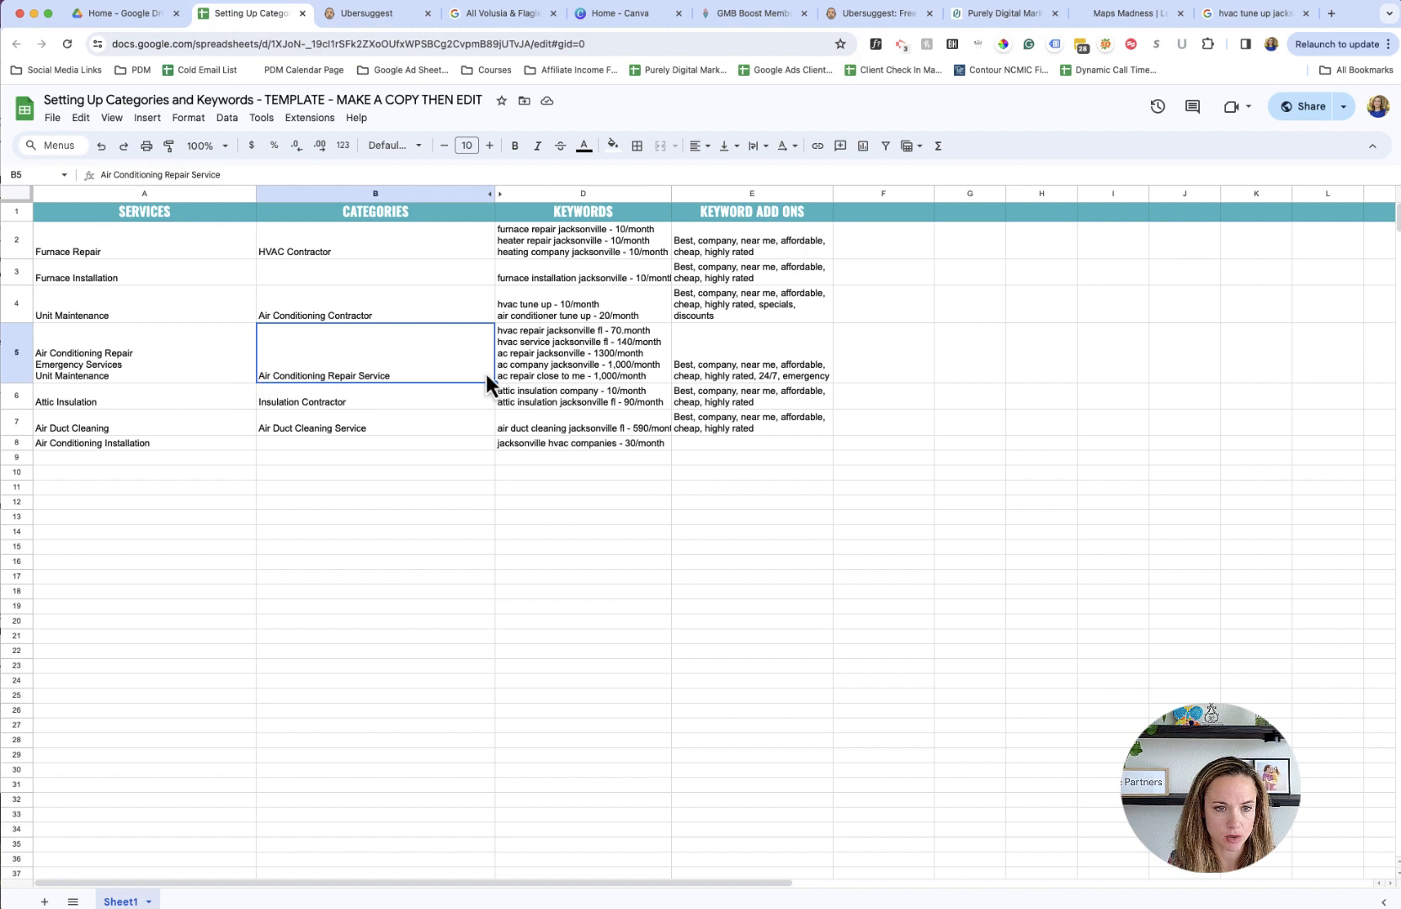
double_click(552, 315)
left_click_drag(636, 305, 496, 293)
key("ctrl+x")
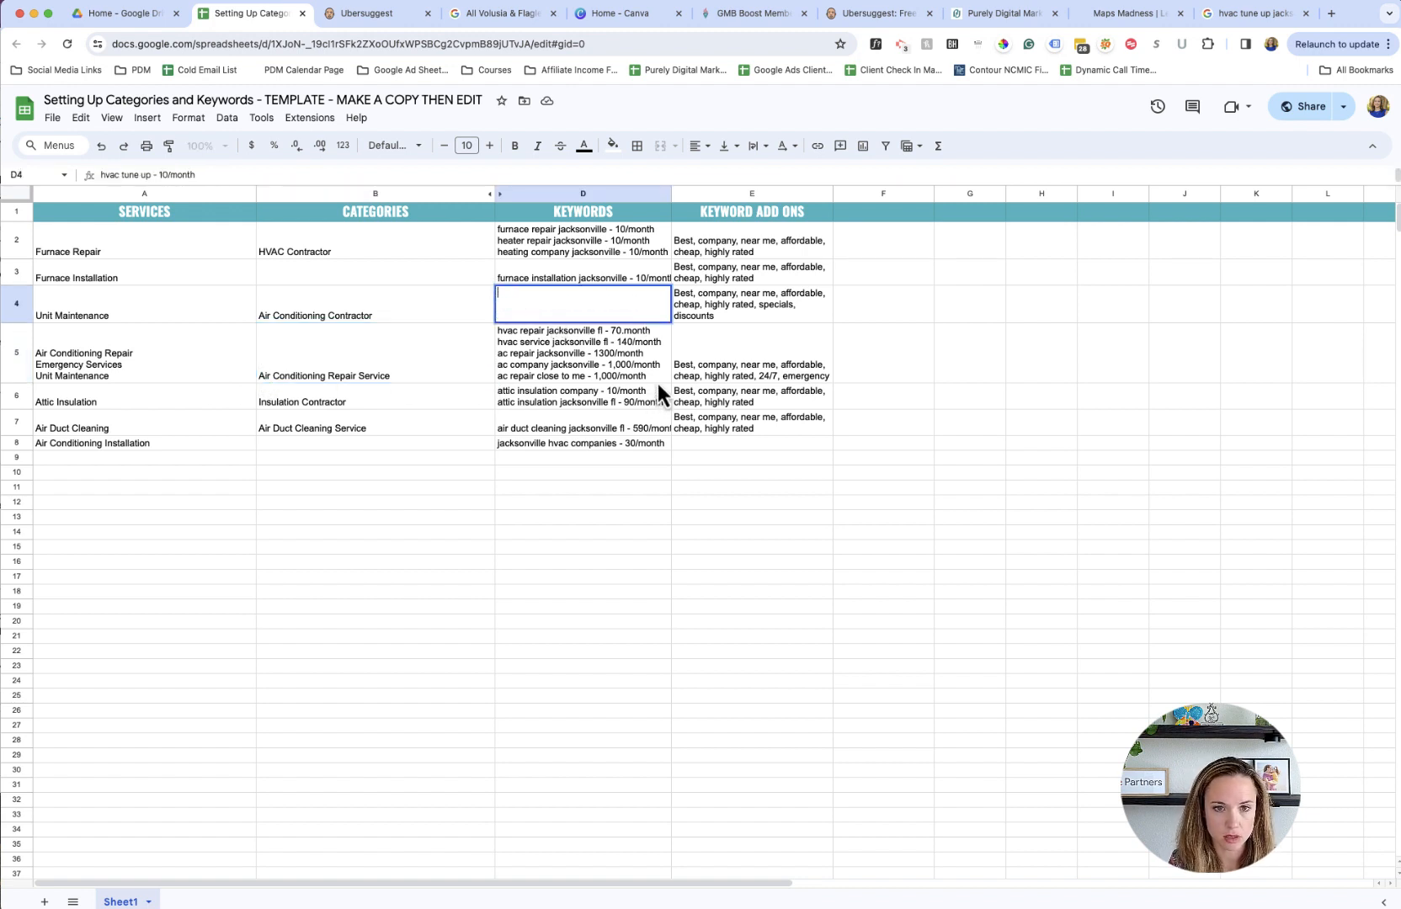
double_click(657, 382)
key("alt+Return")
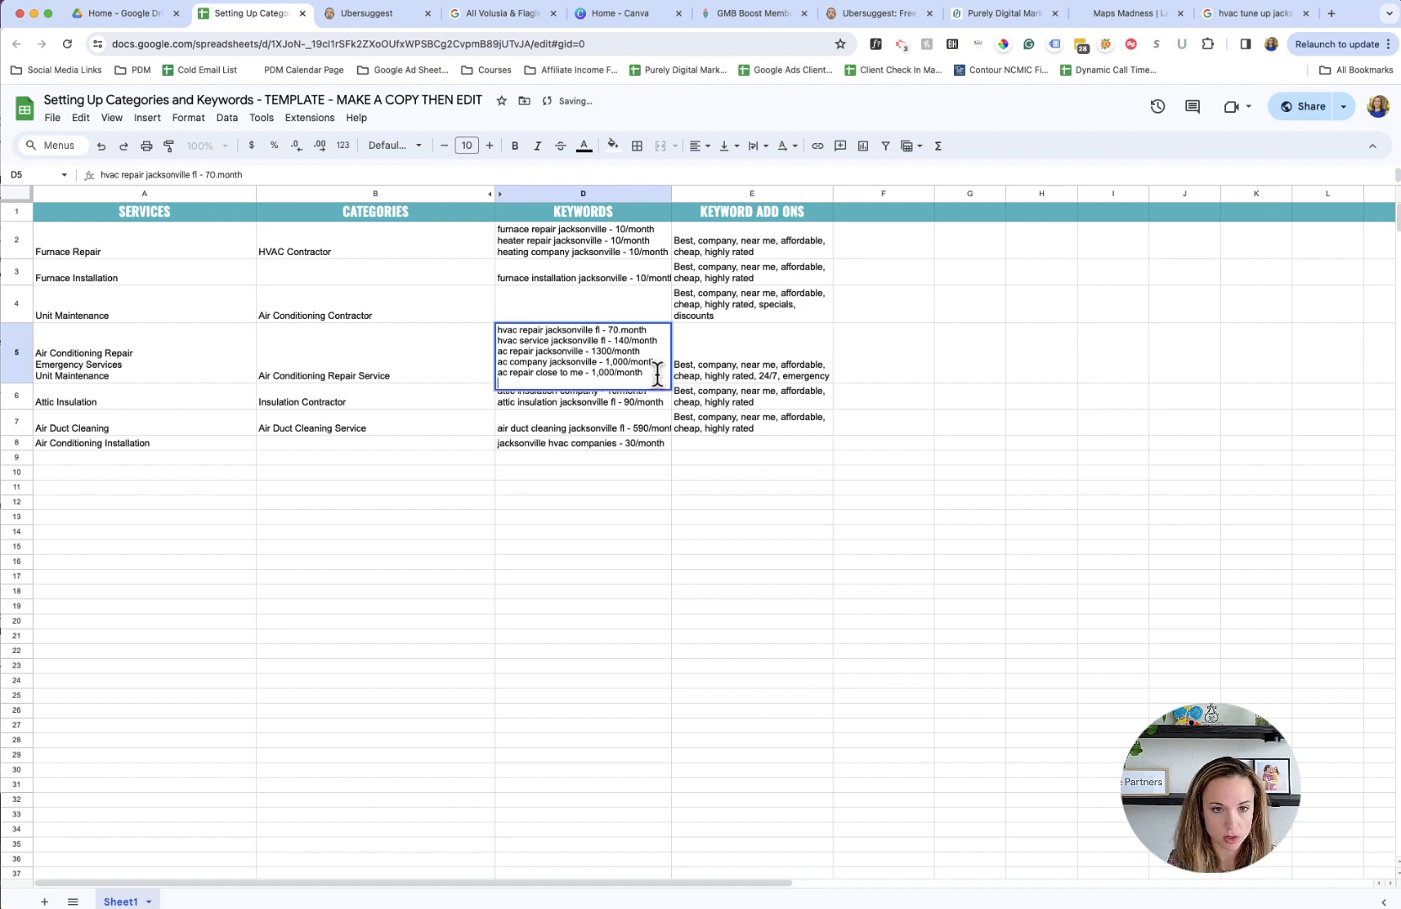
key("ctrl+v")
key("Return")
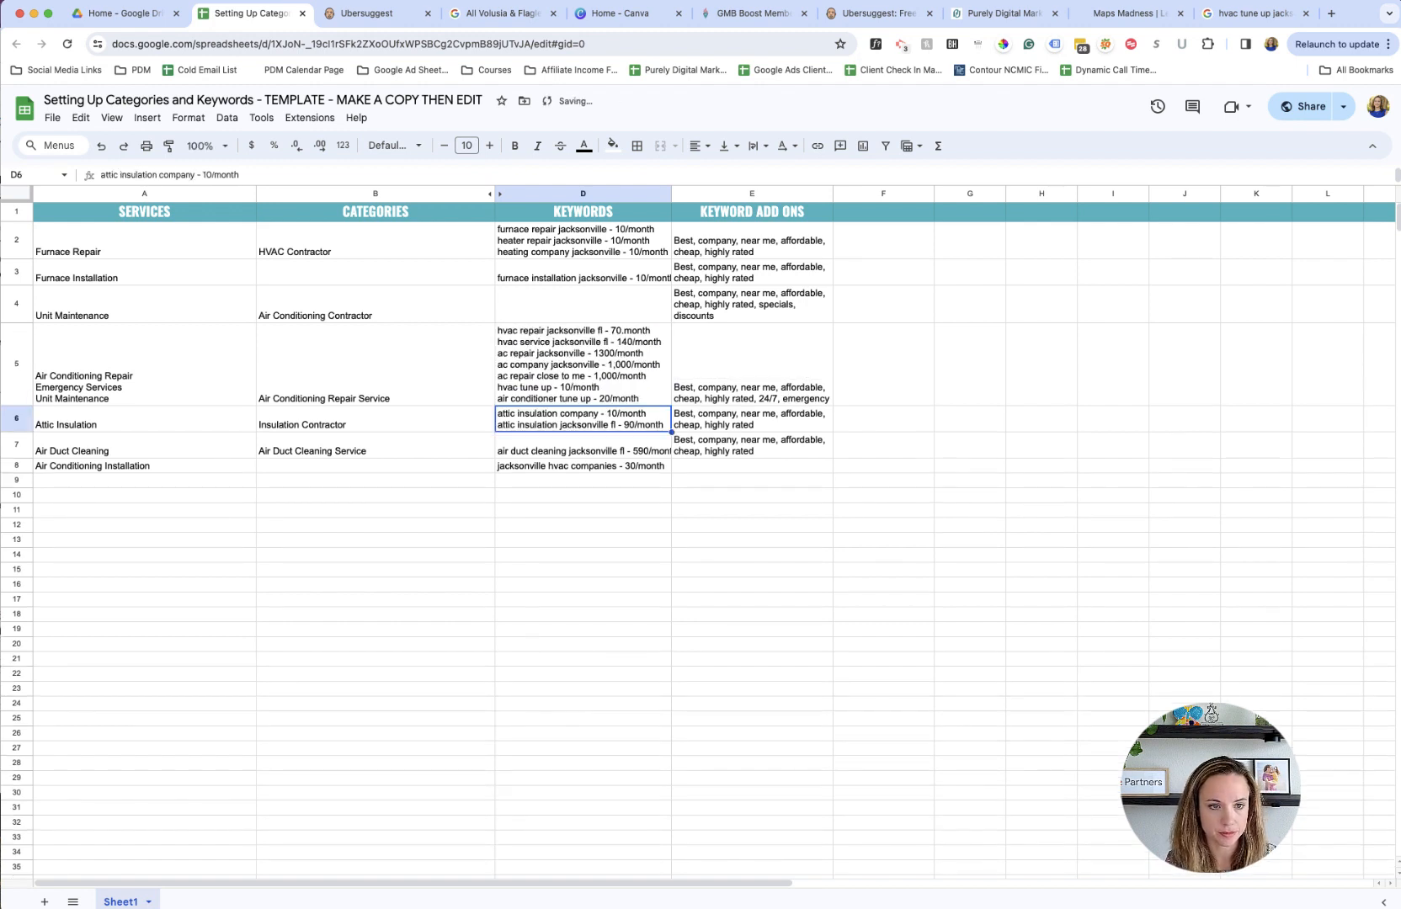
- Delete the separate Unit Maintenance row (row 4) from the sheet
left_click(182, 309)
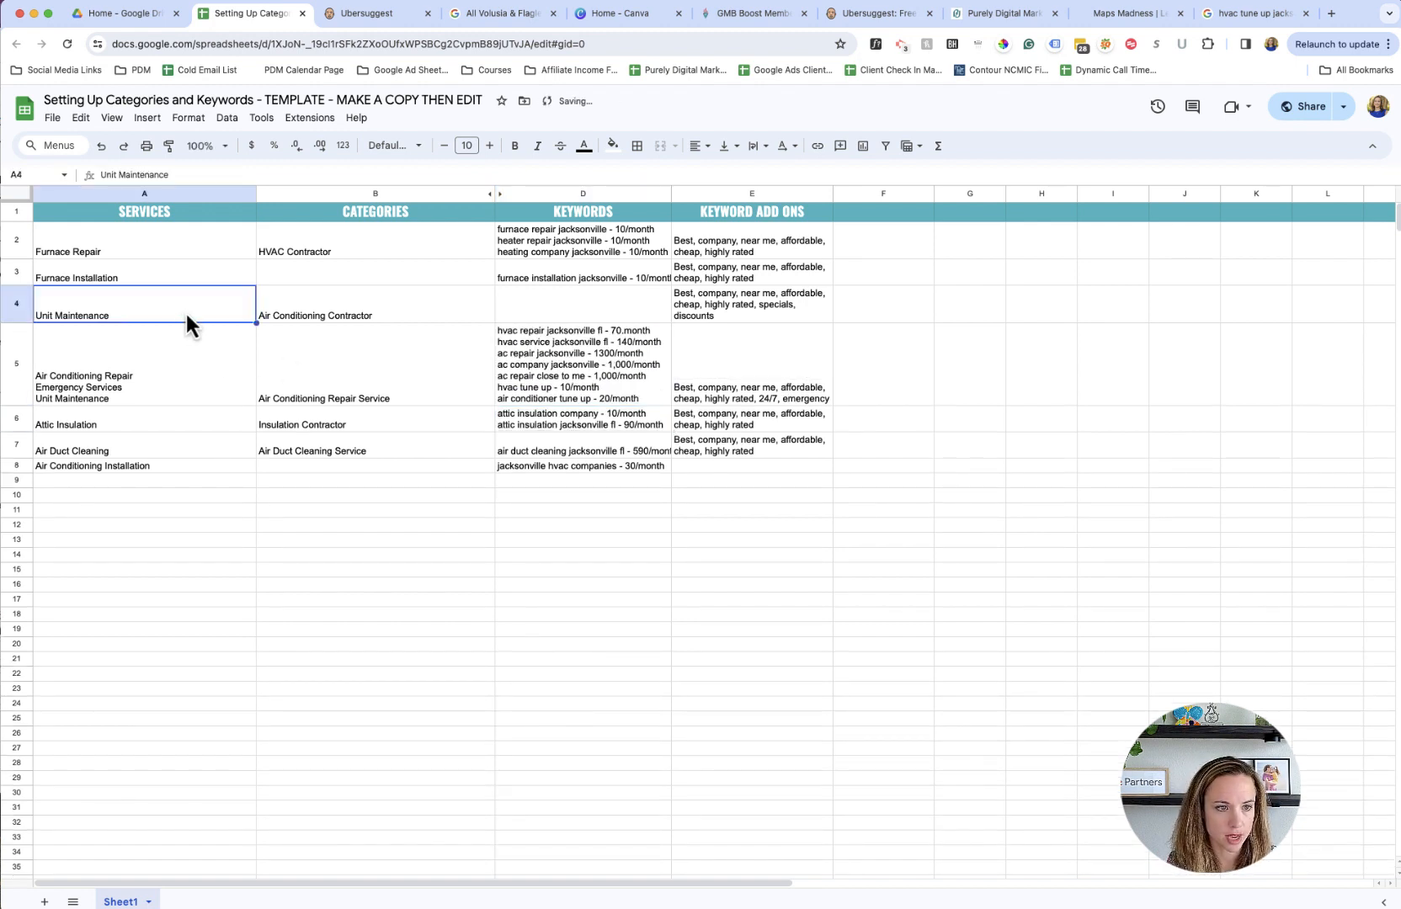
left_click(189, 369)
left_click(19, 310)
right_click(22, 314)
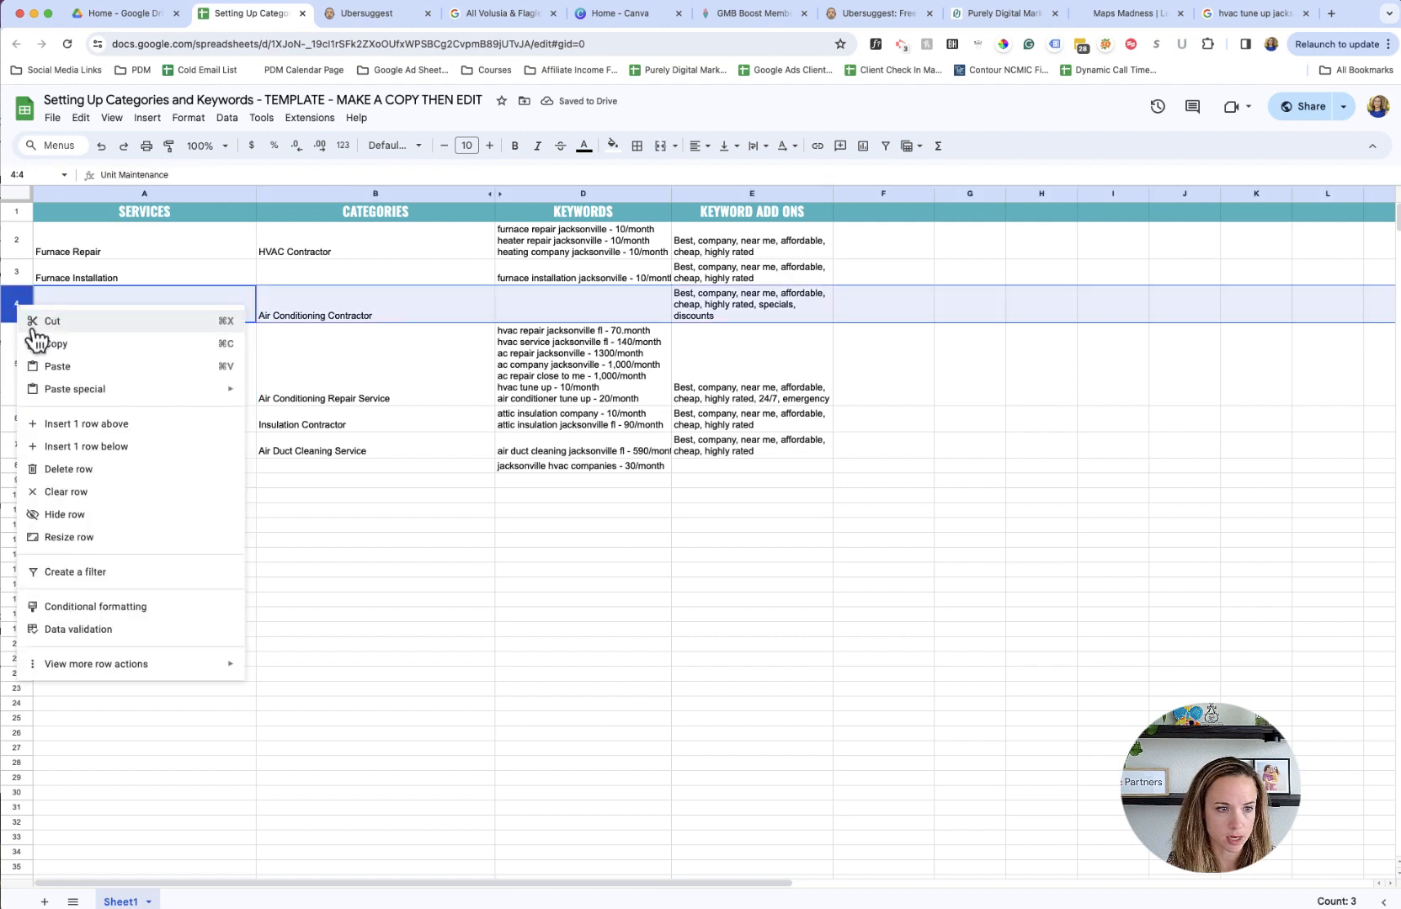
left_click(63, 465)
left_click(204, 459)
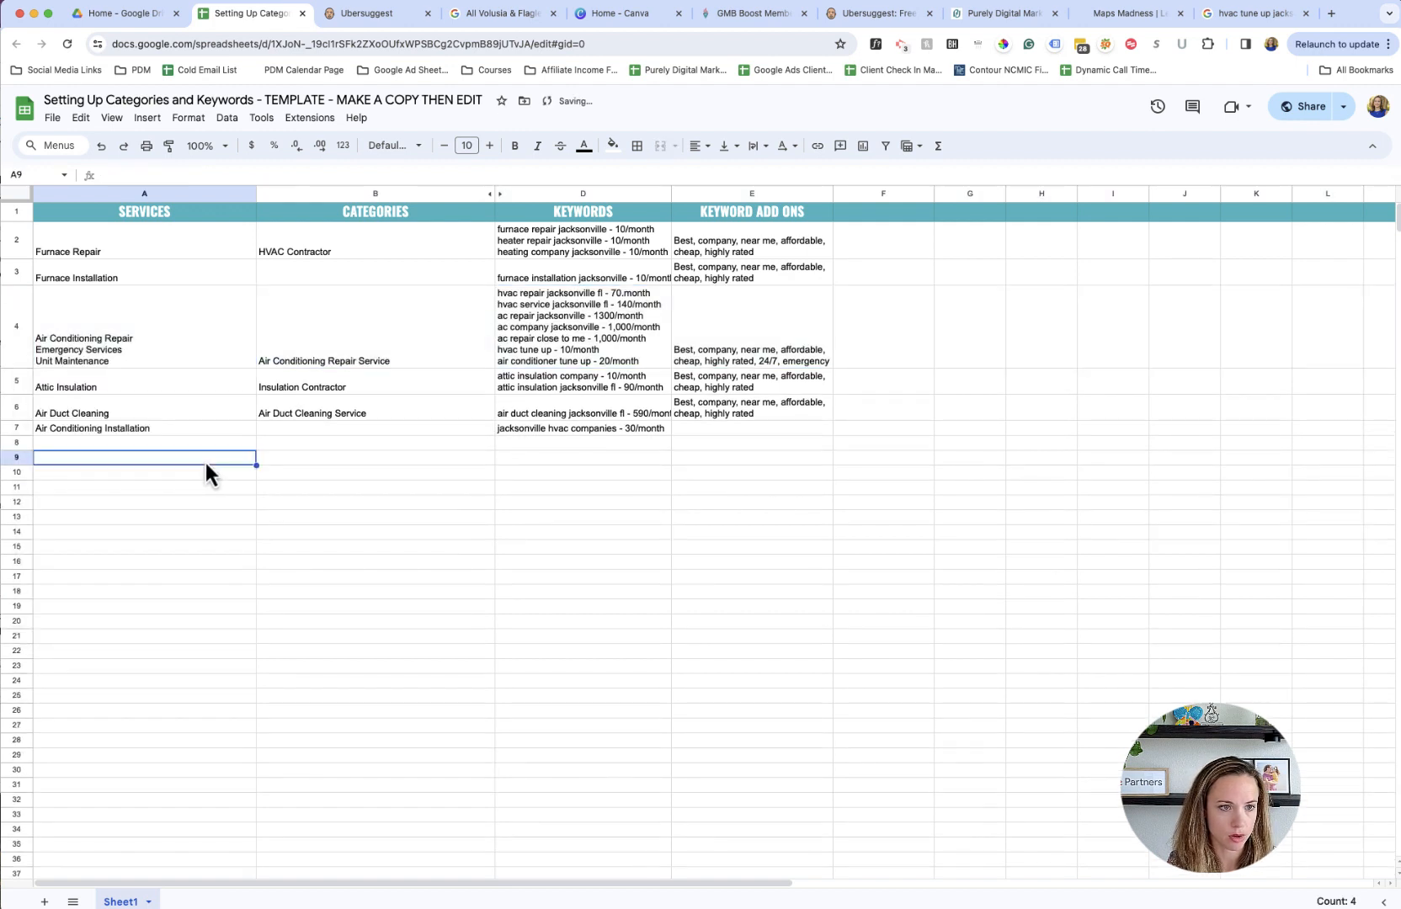
- Review the combined Air Conditioning Repair row, comparing its three services with the category, keywords and keyword add-ons
left_click(184, 360)
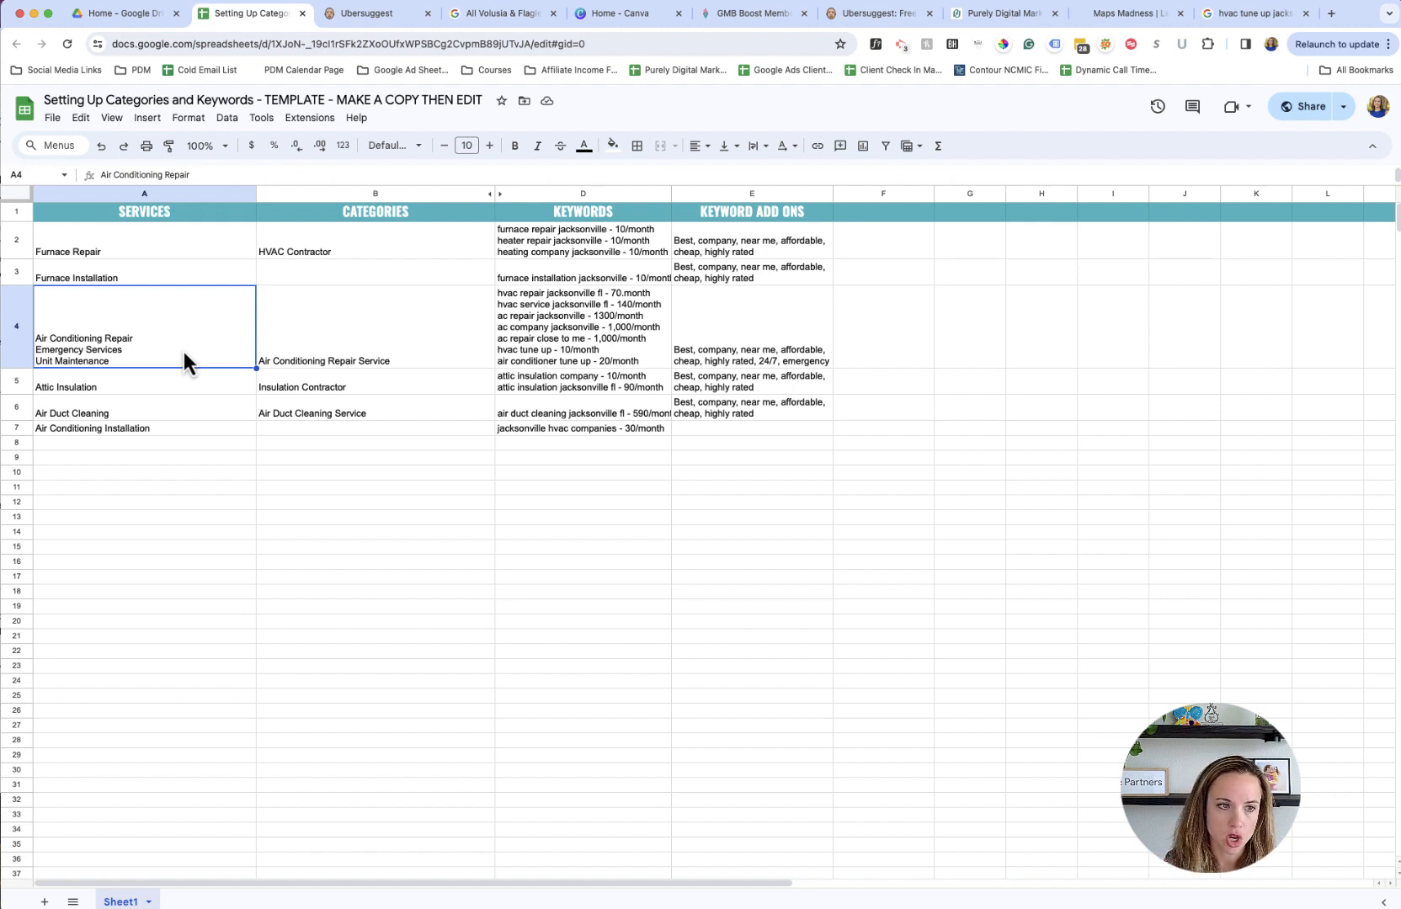
left_click(181, 376)
left_click(181, 346)
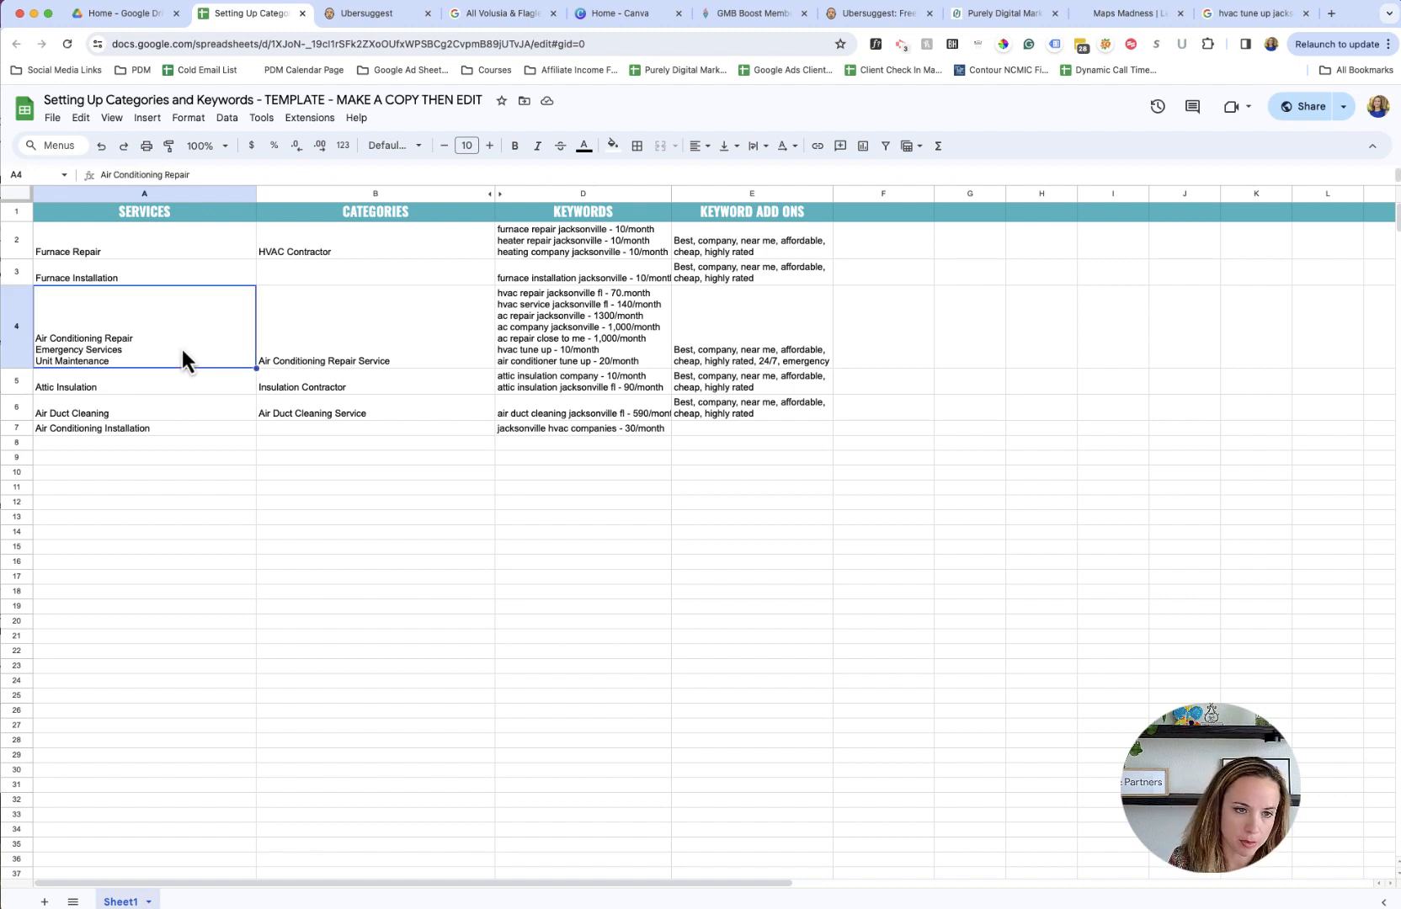
left_click(373, 357)
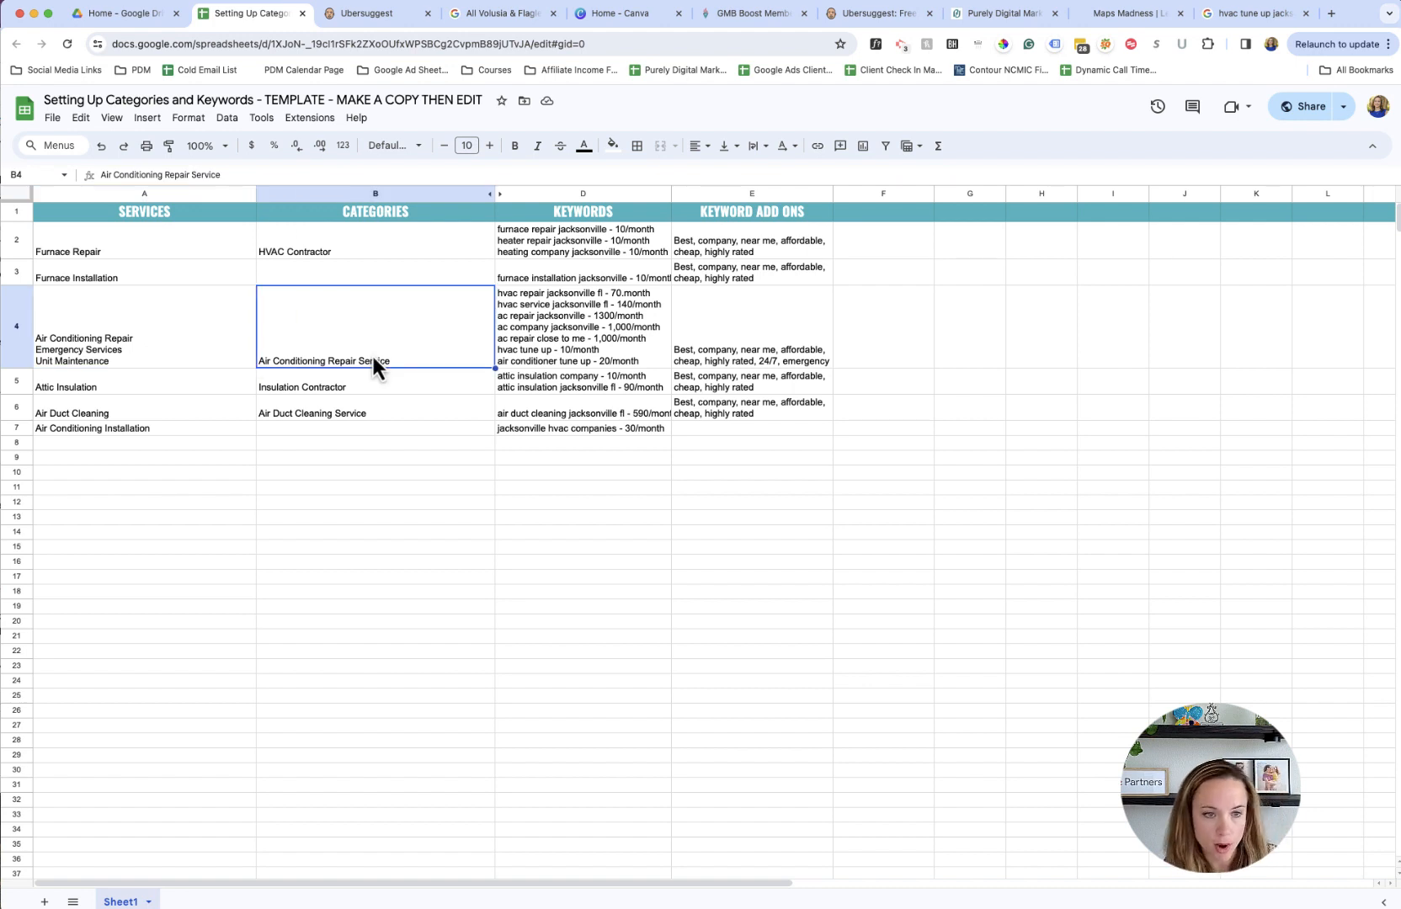
left_click_drag(151, 353, 733, 344)
left_click(735, 343)
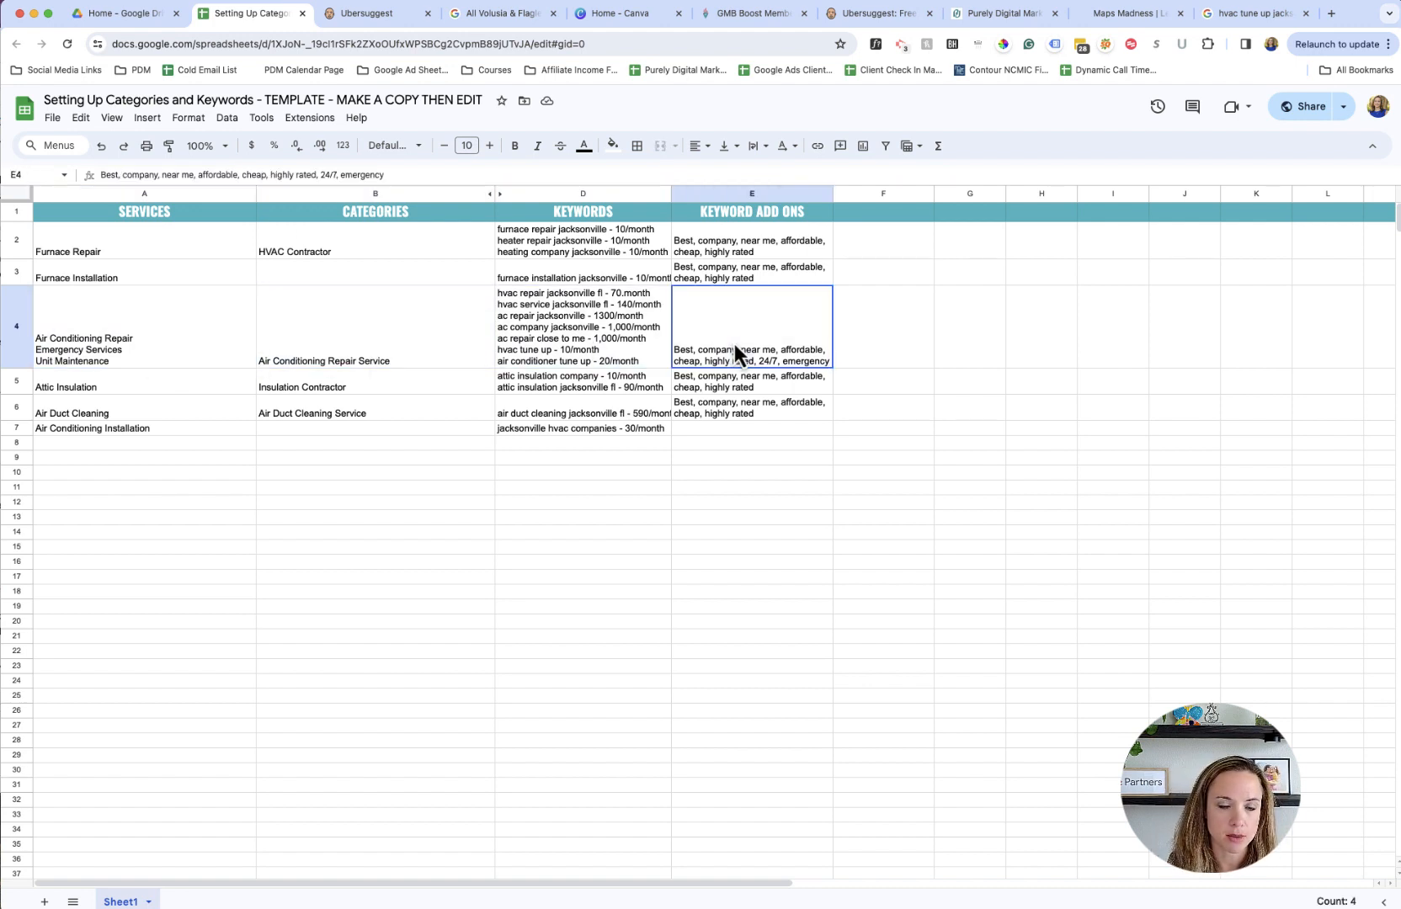
left_click(402, 338)
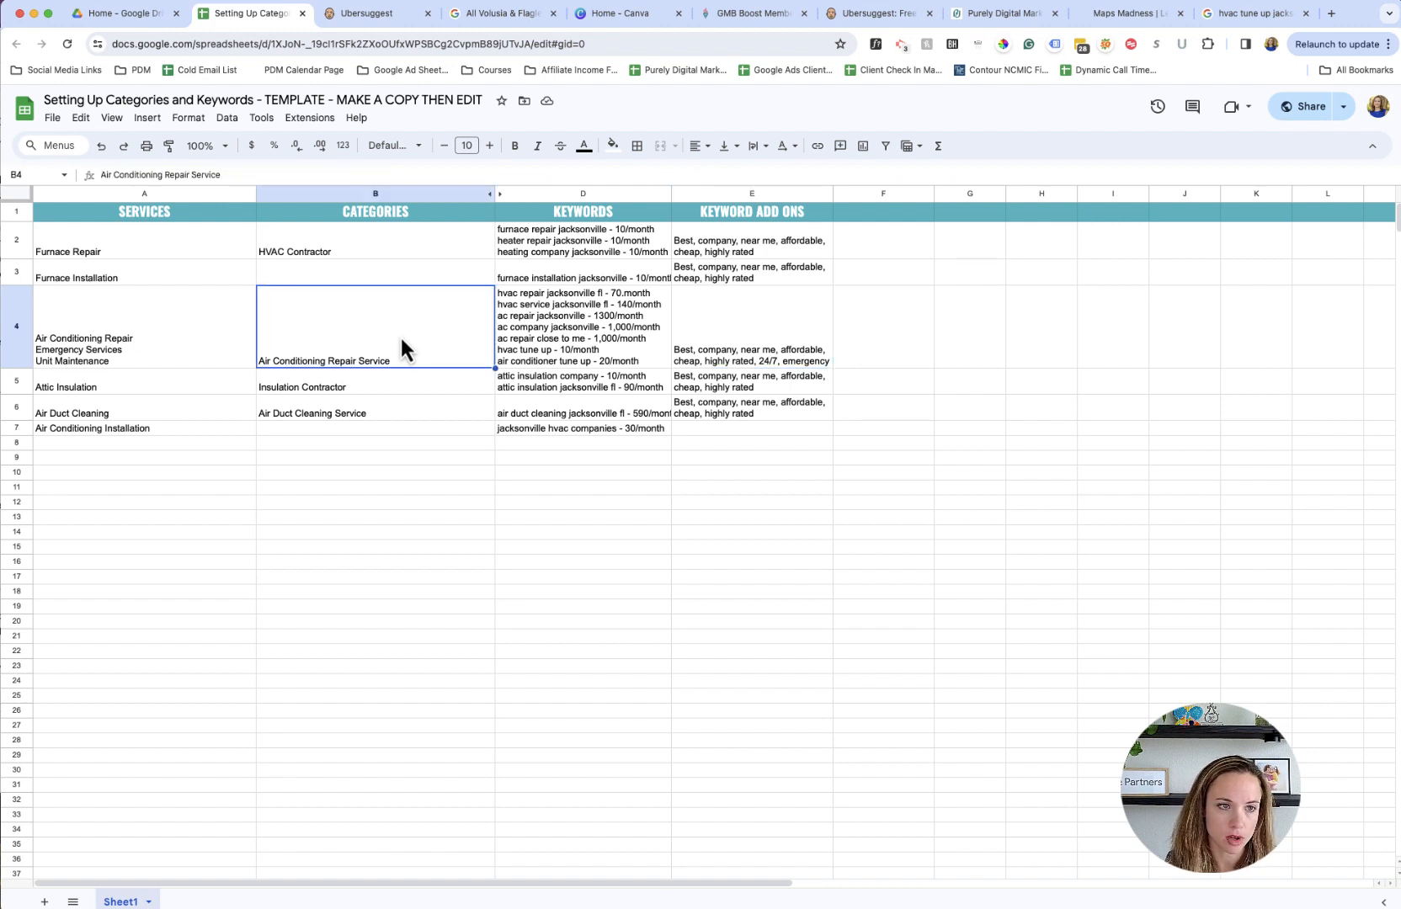
left_click(171, 335)
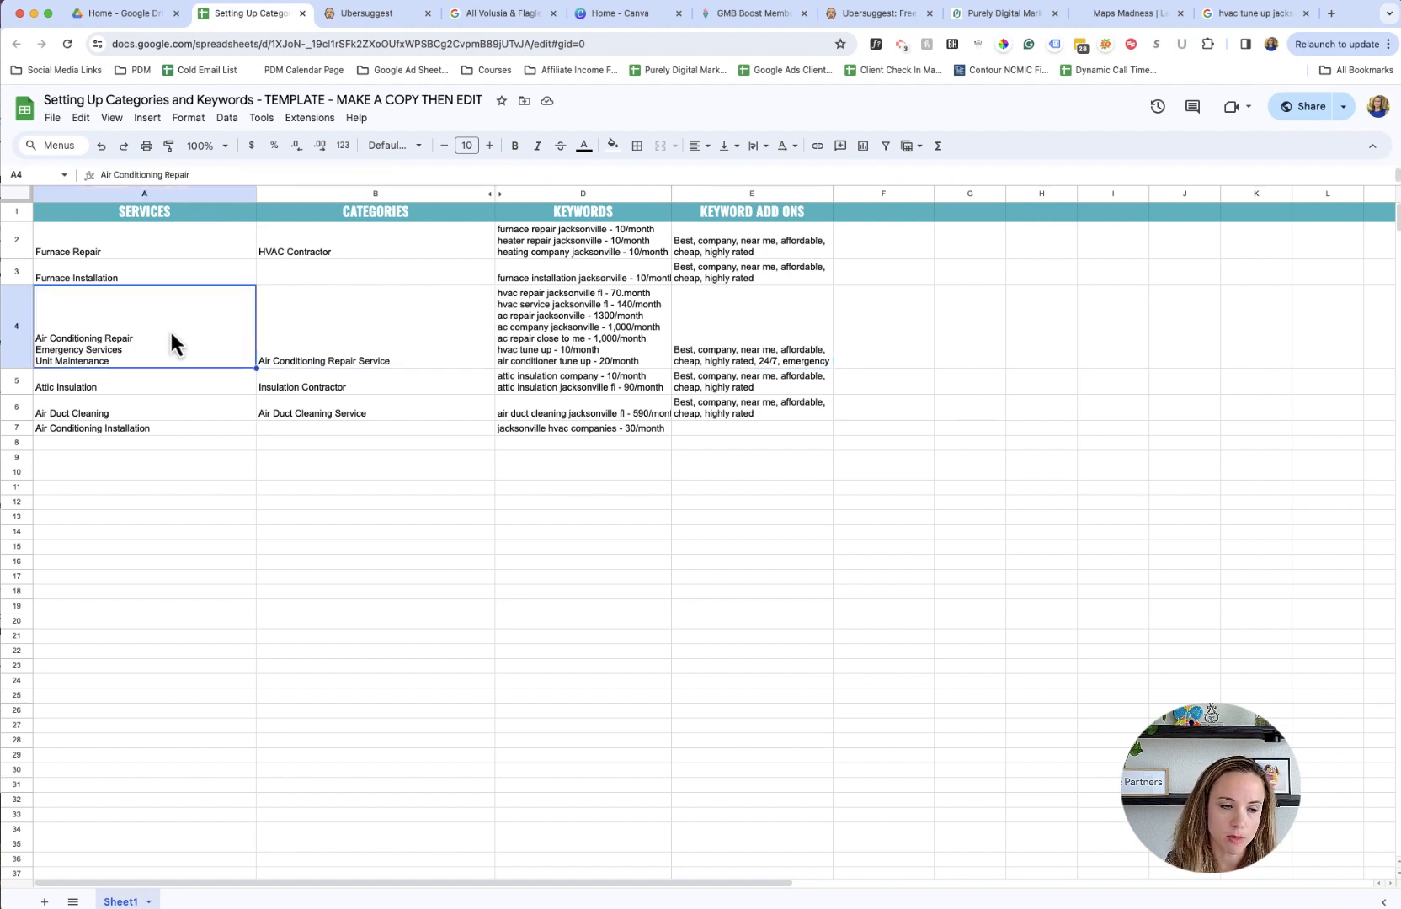
left_click(371, 332)
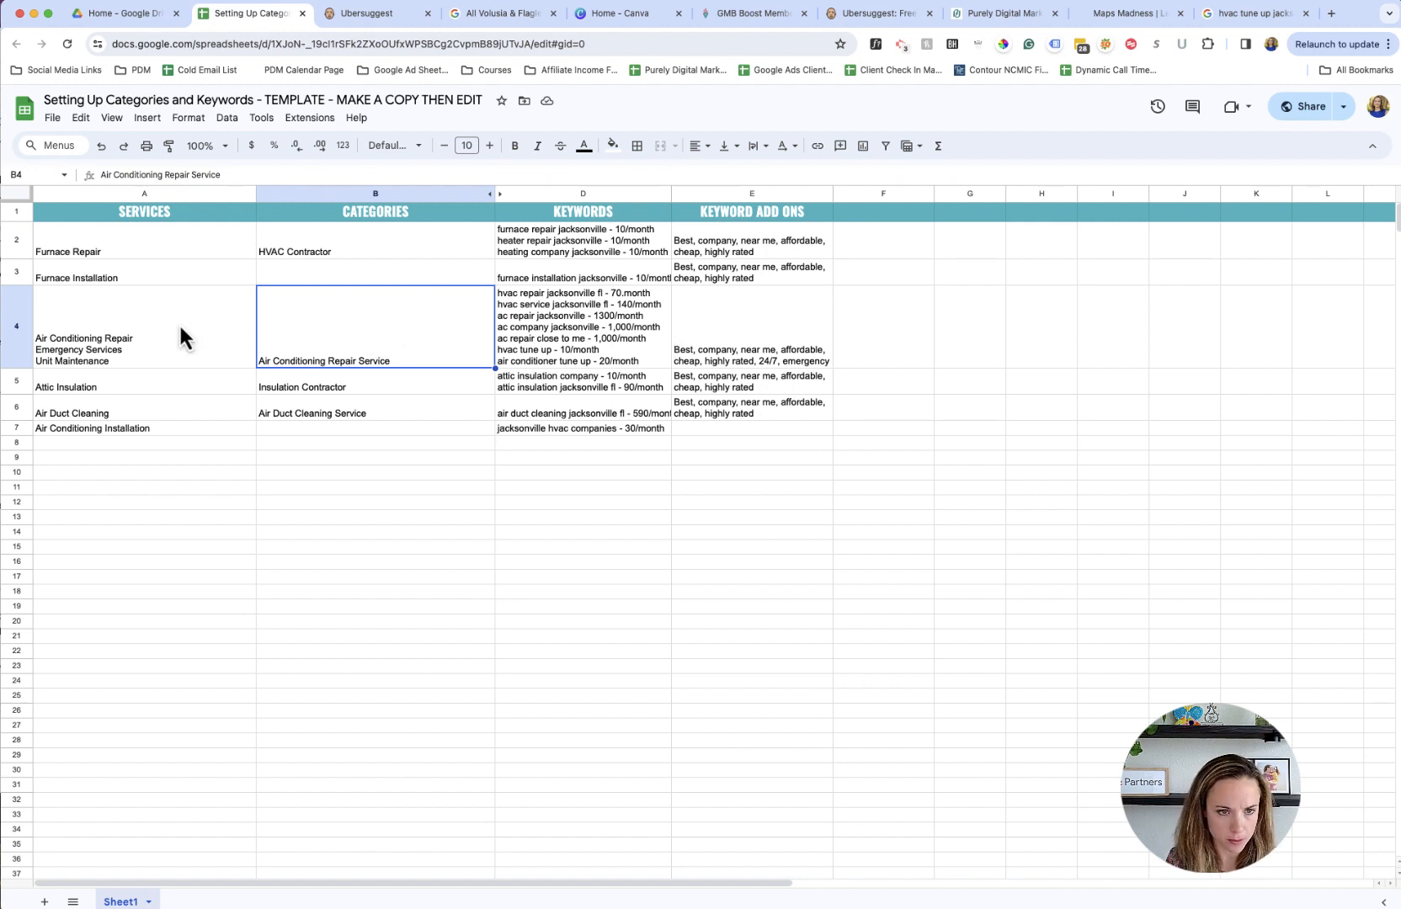
- Check the Attic Insulation keywords, and search the Google local business list for "attic insulation jacksonville fl"
left_click(172, 387)
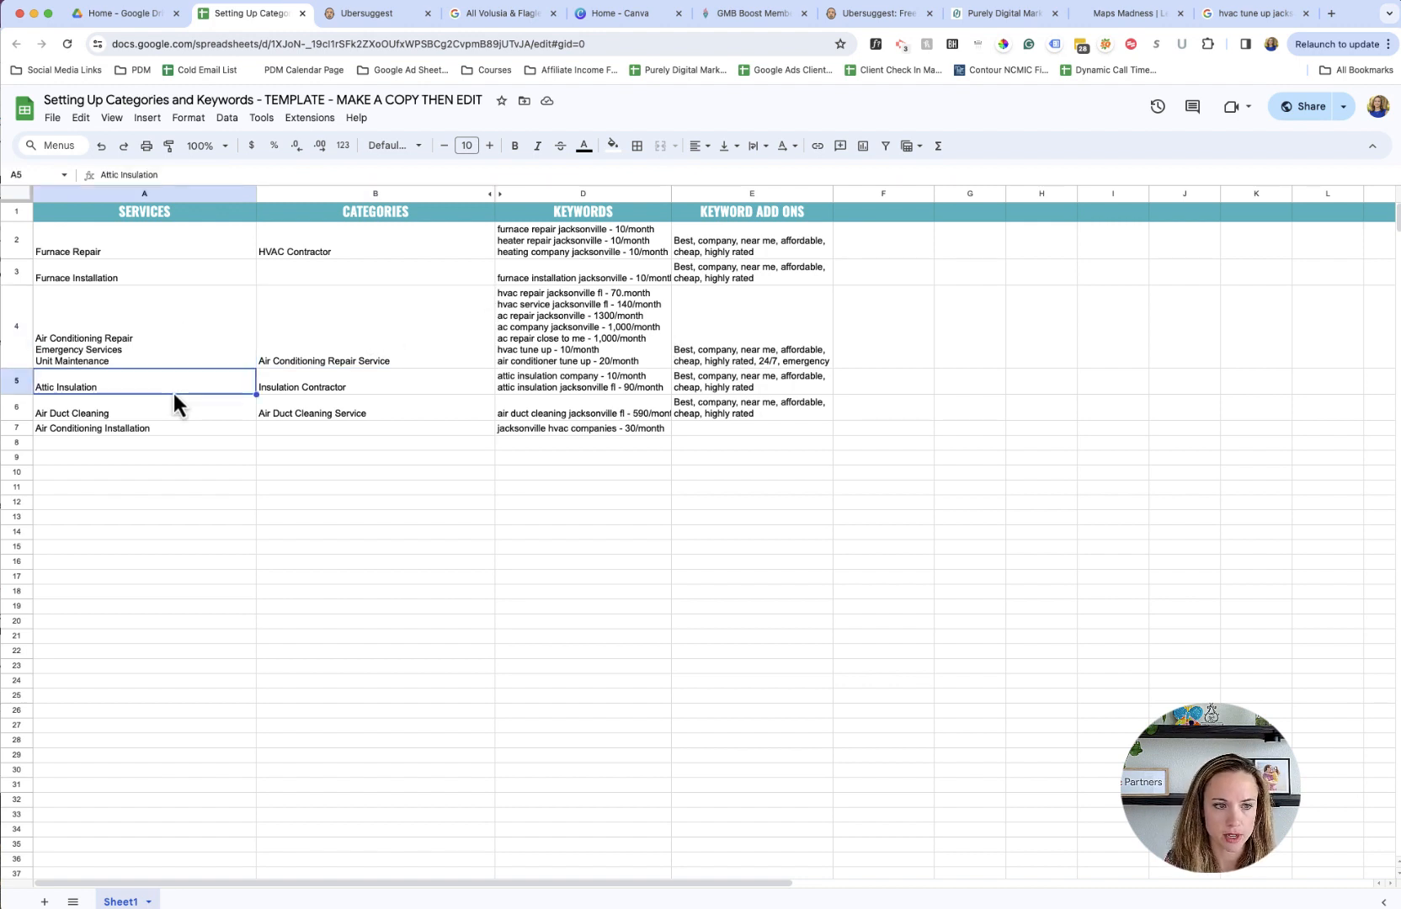
left_click(1253, 13)
left_click(311, 154)
left_click(252, 14)
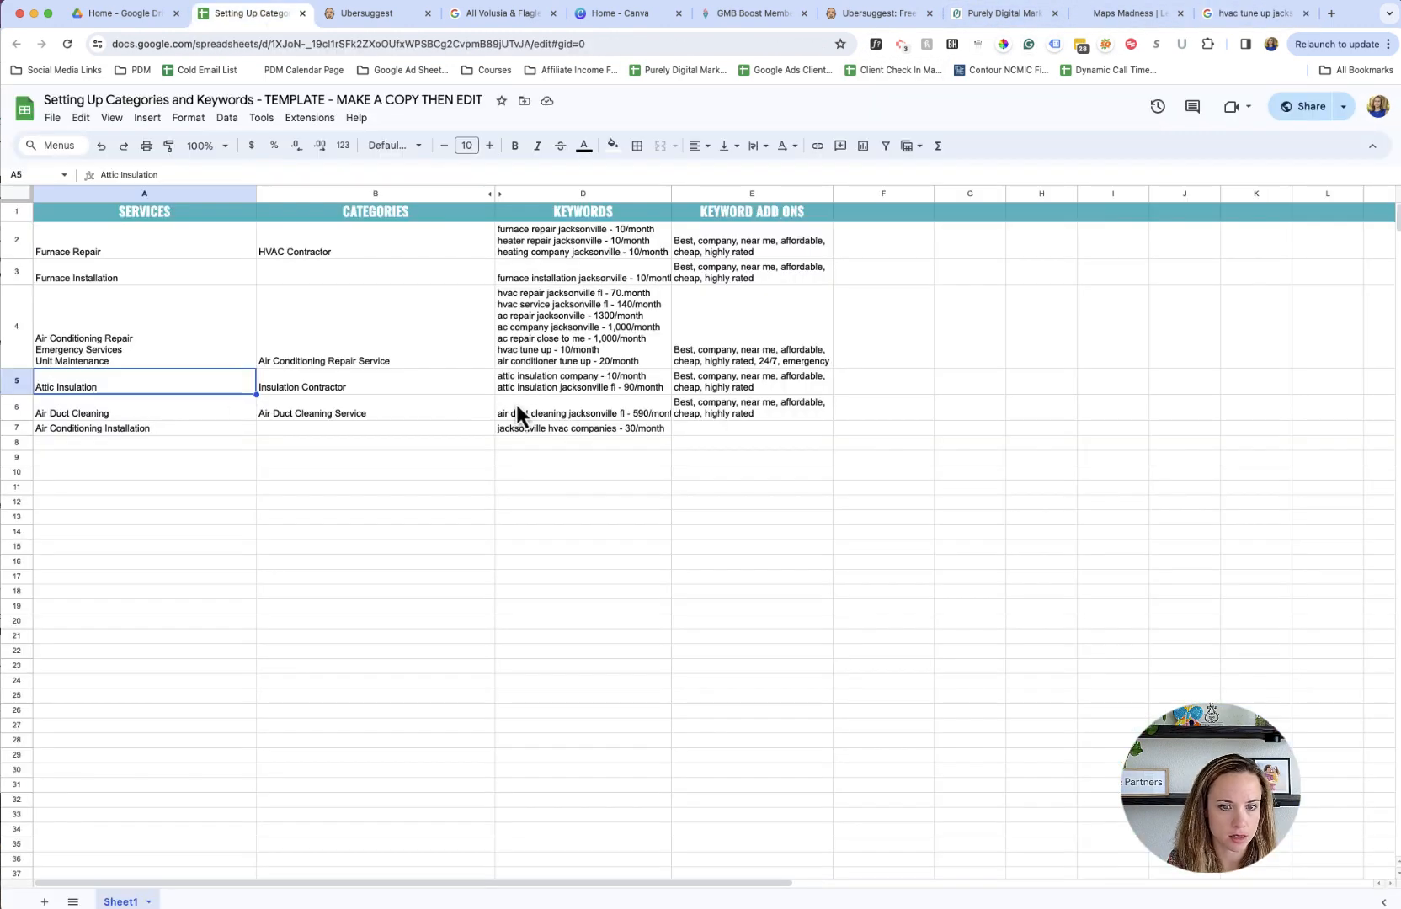
left_click(553, 390)
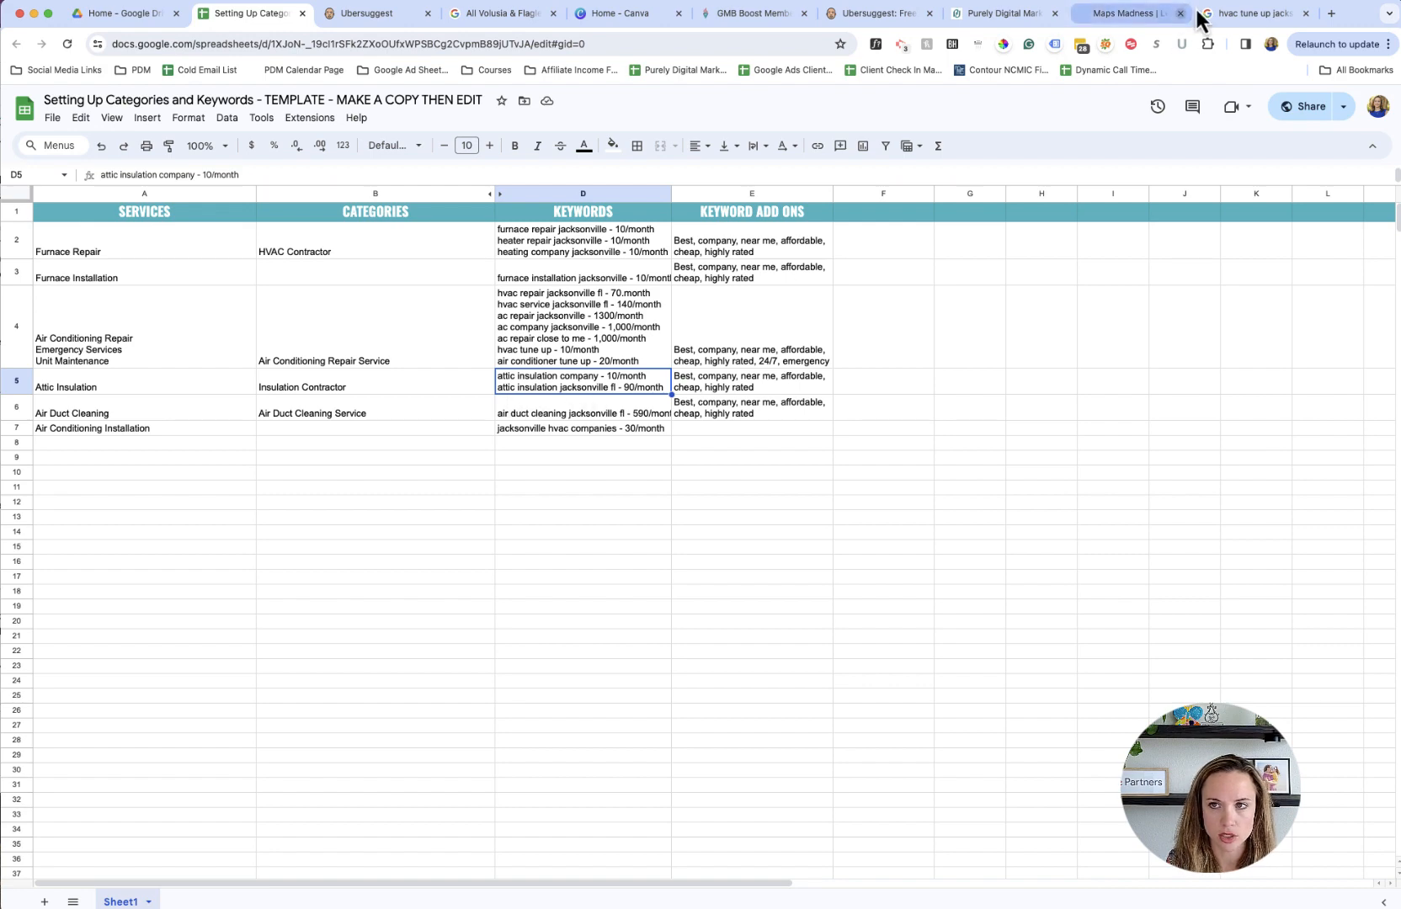
left_click(1253, 14)
type("att")
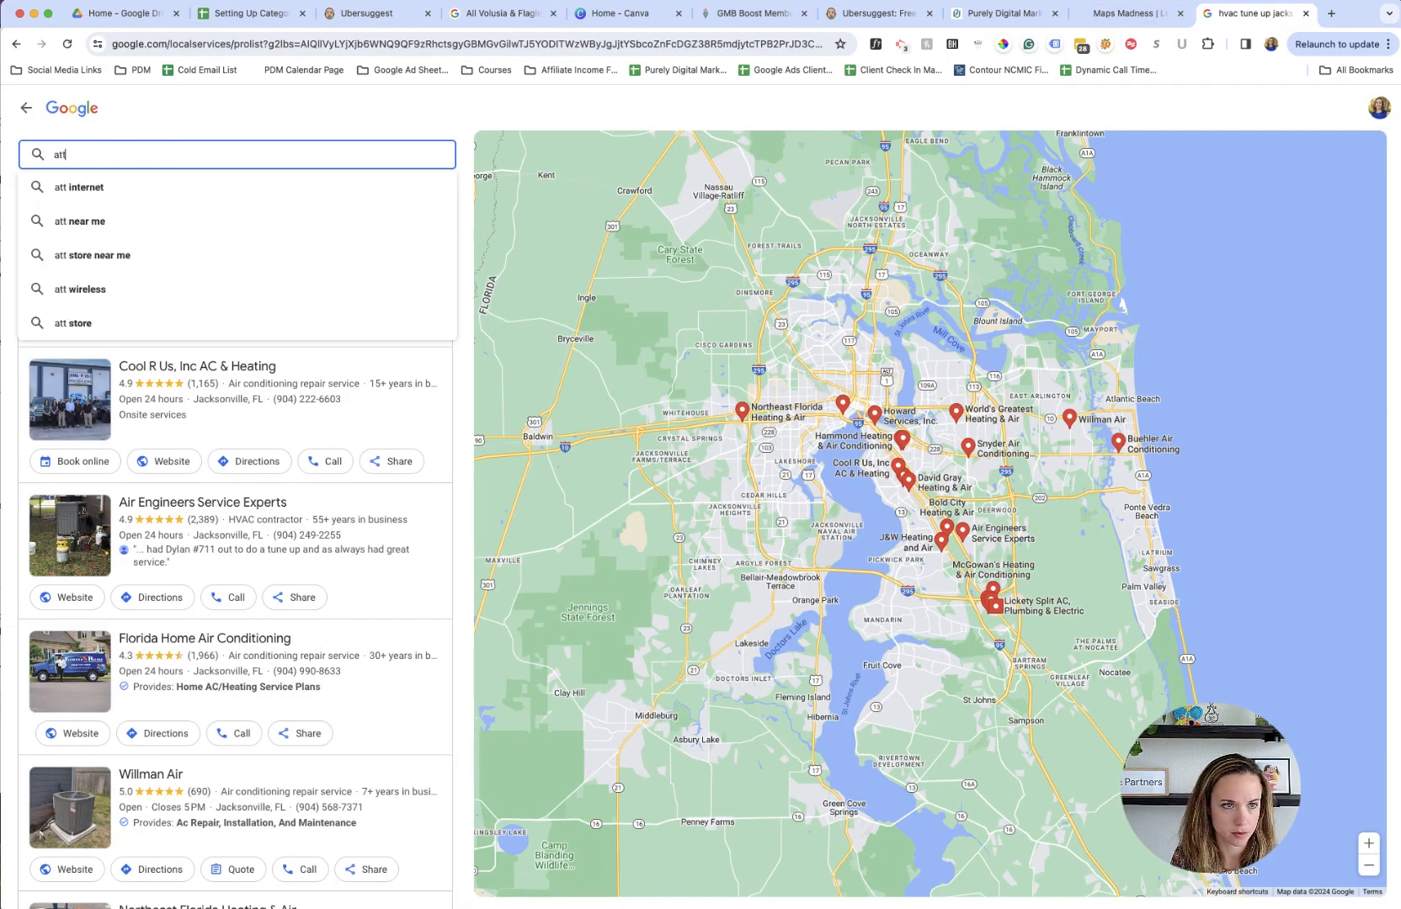
type("ic insulation")
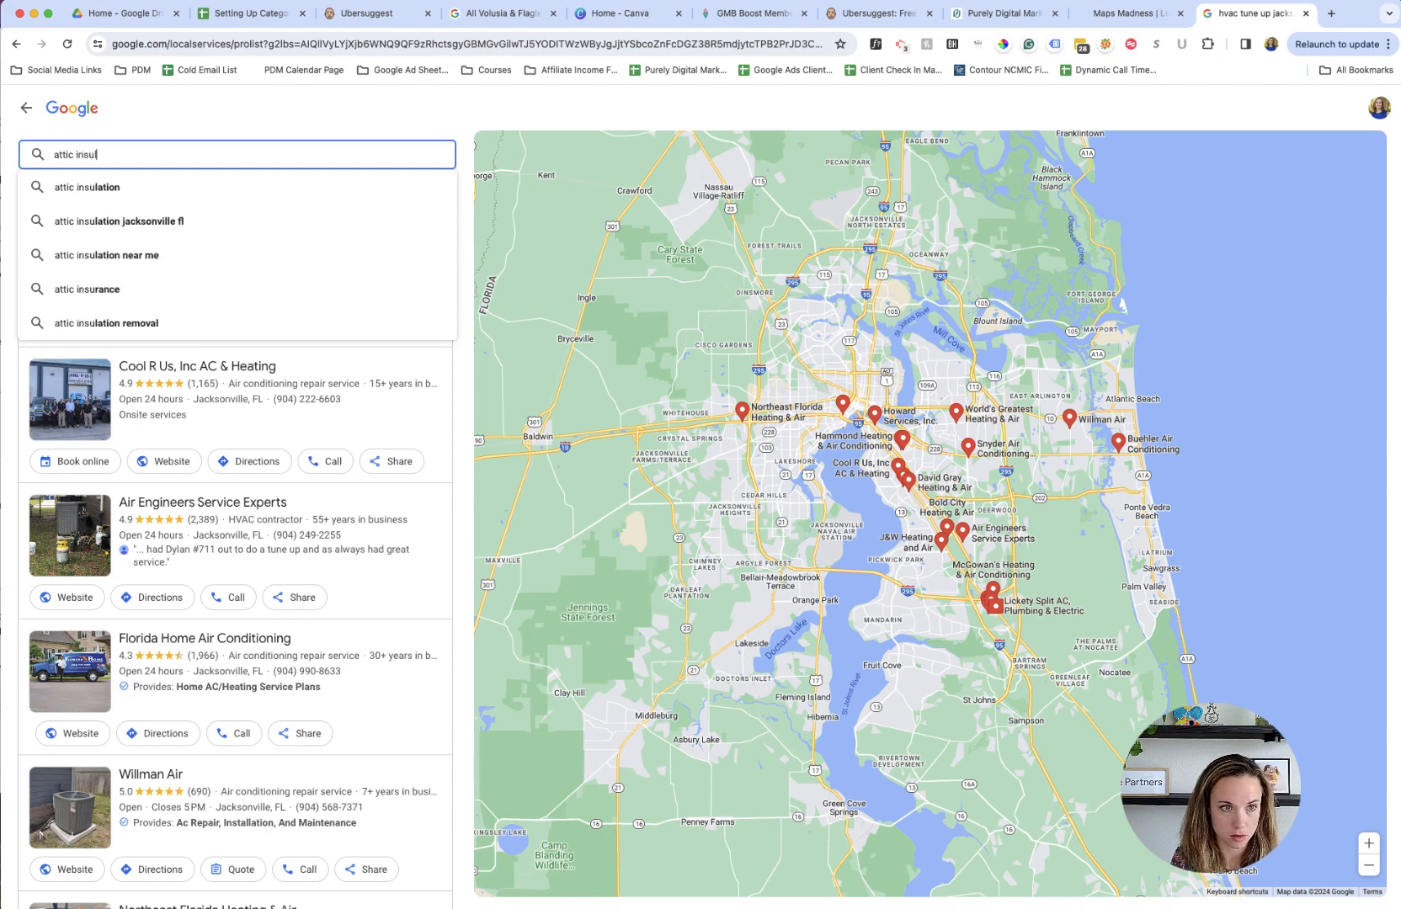
type(" j")
key("Down")
key("Return")
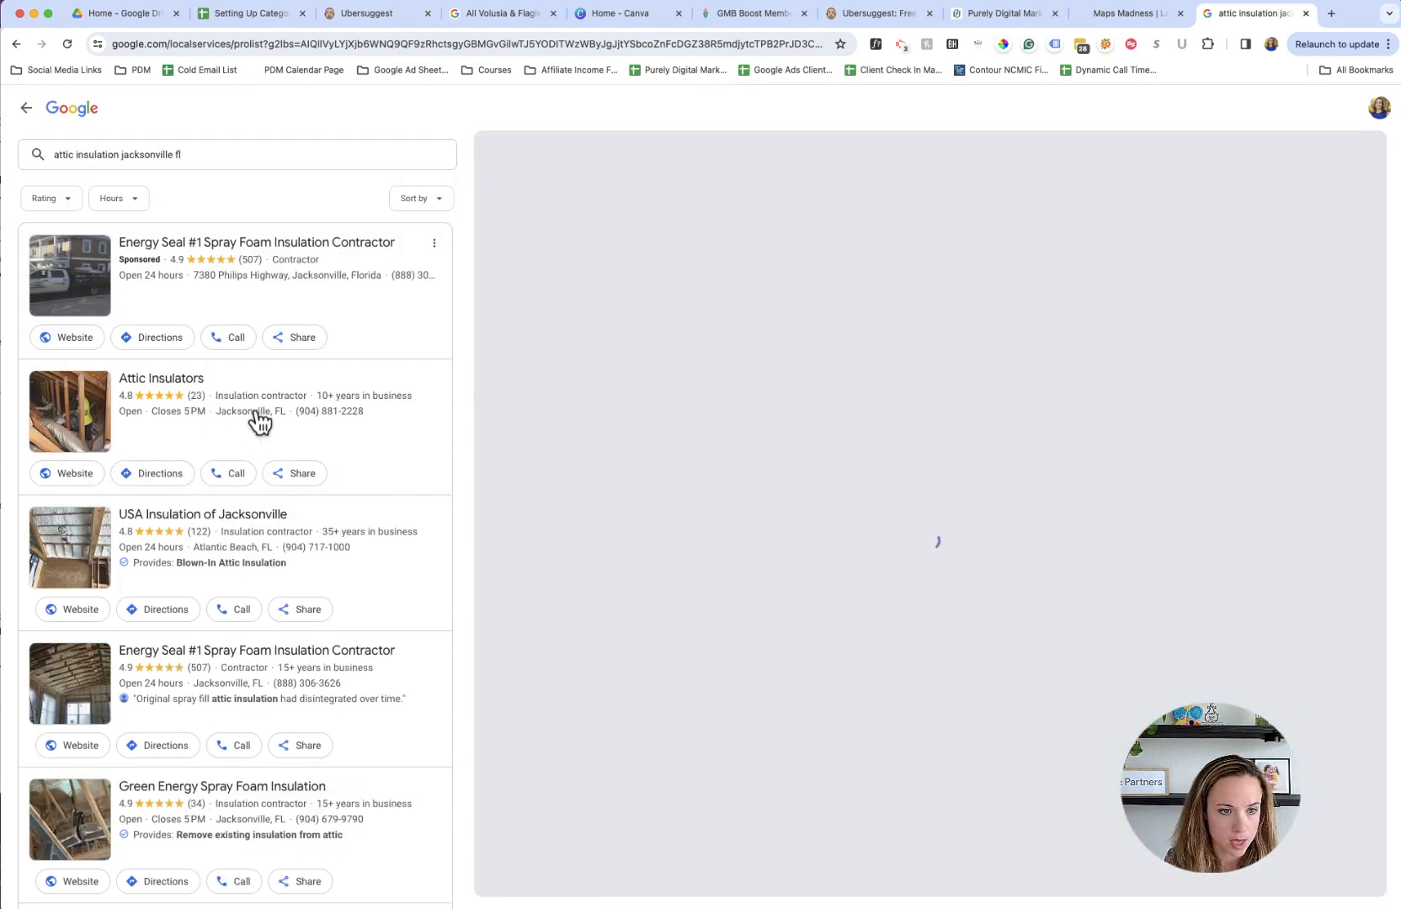
- Look through the attic insulation companies' categories, and compare them with the Attic Insulation category in the spreadsheet's cell B5
scroll(241, 594, "down", 4)
scroll(244, 548, "up", 4)
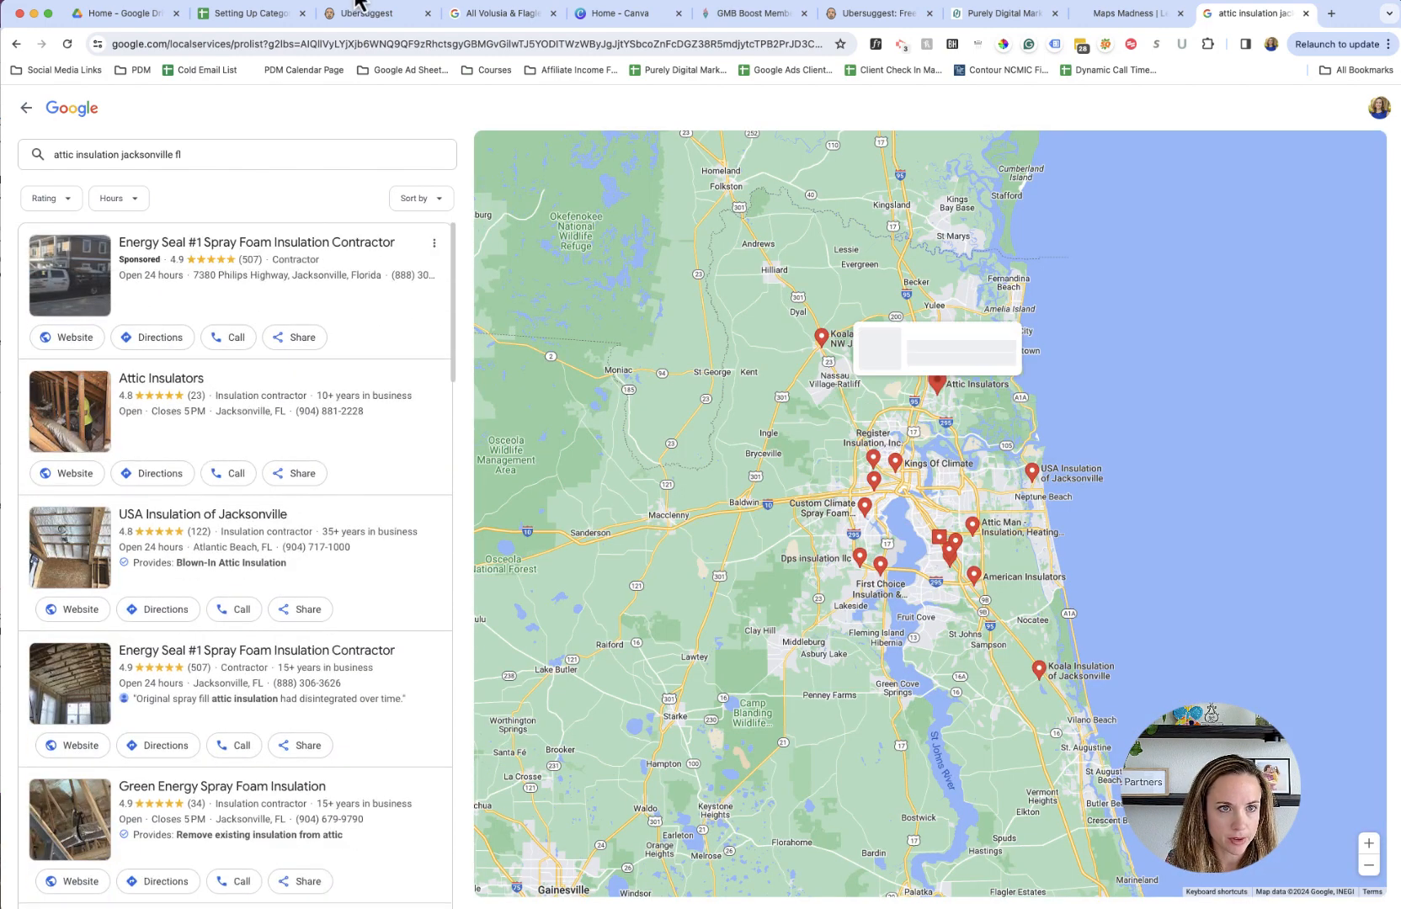
left_click(229, 15)
left_click(280, 386)
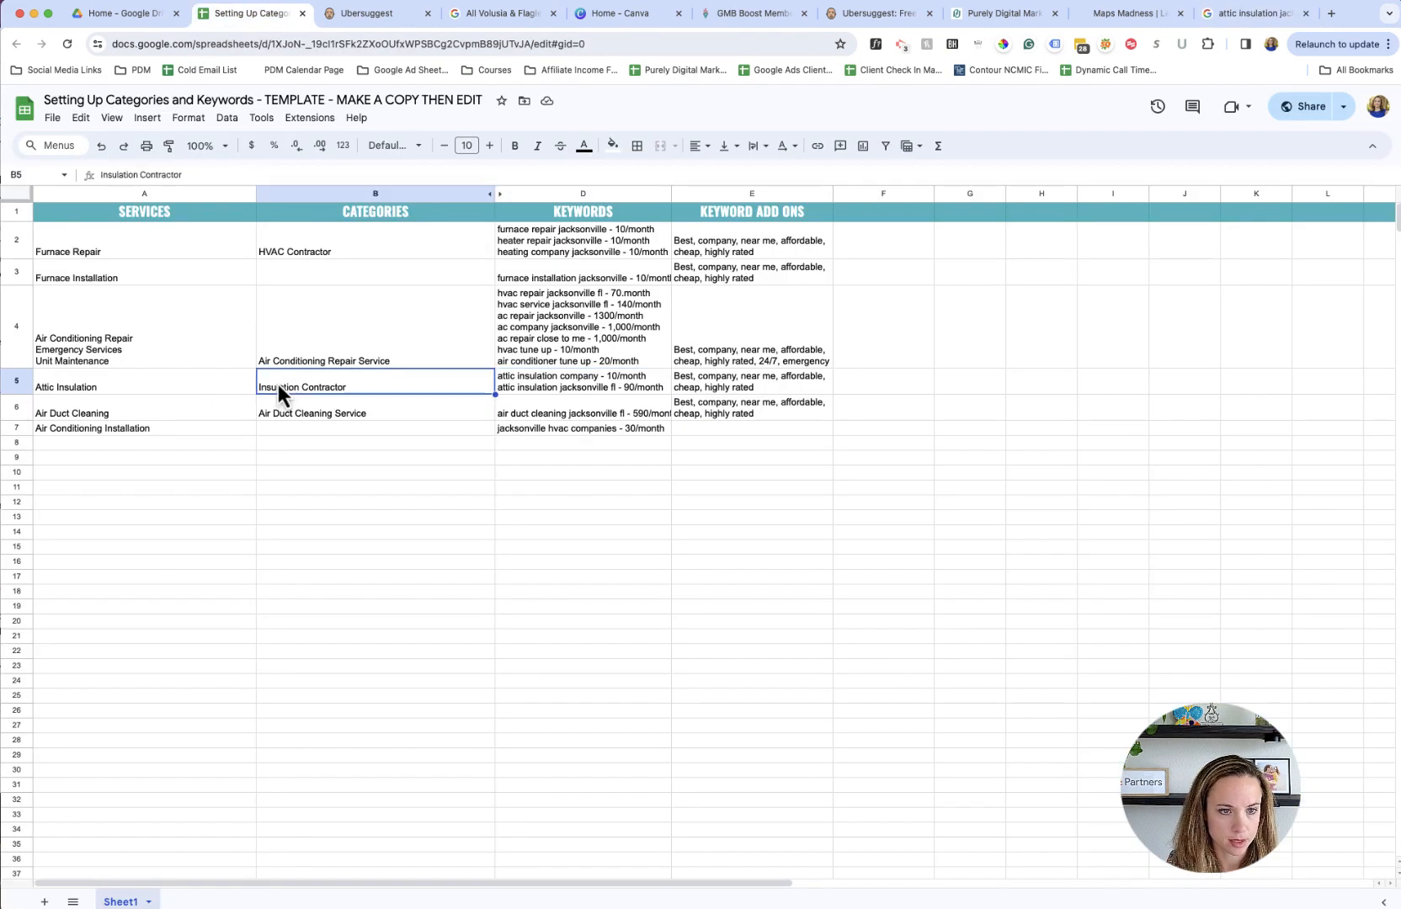
left_click(556, 392)
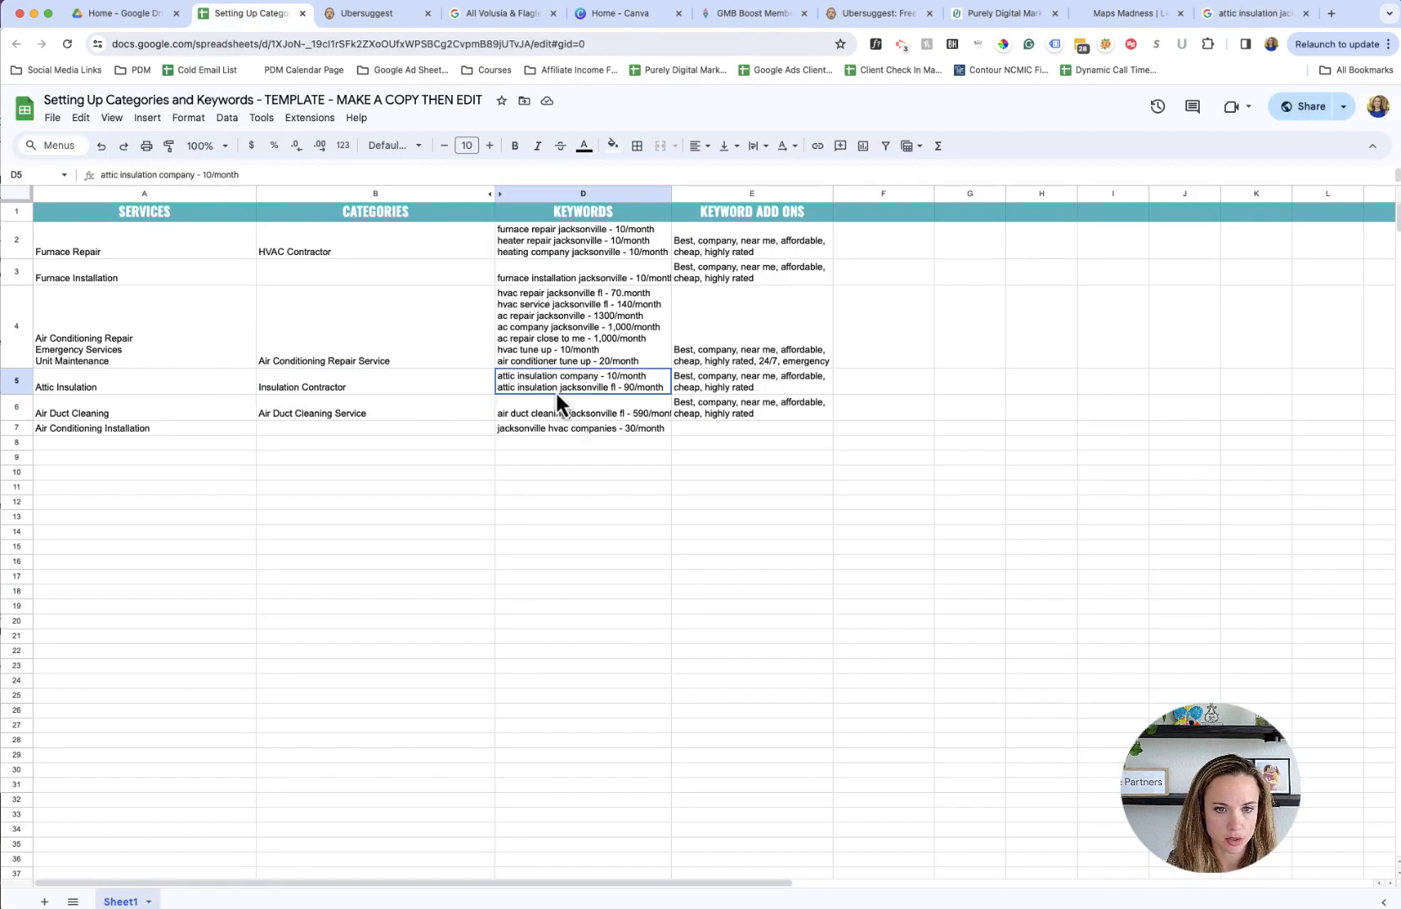
left_click(326, 389)
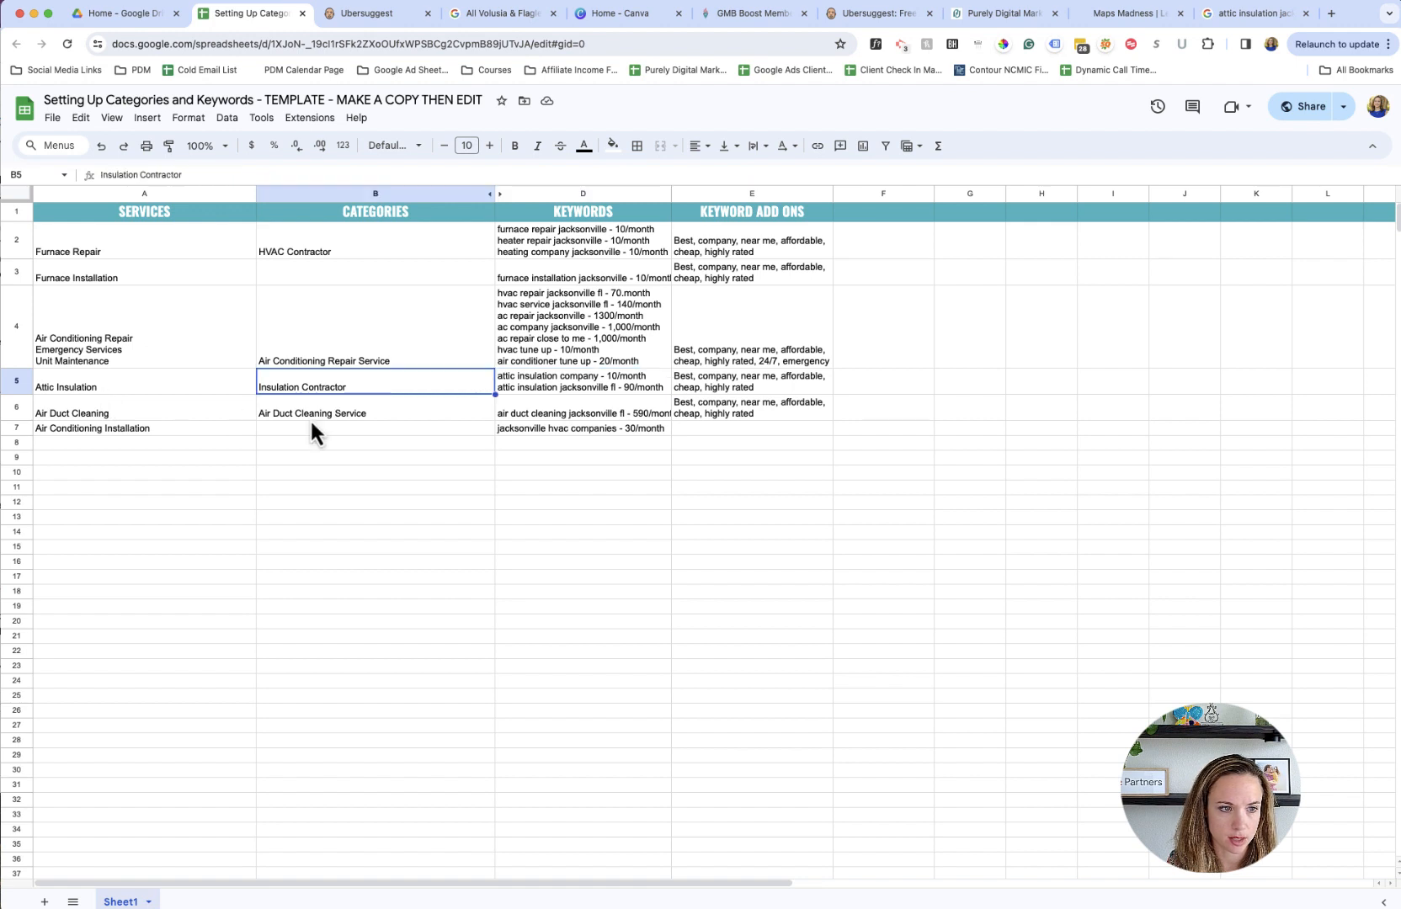
- Check the Air Duct Cleaning row, search Google's local businesses for "air duct cleaning jacksonville fl", and look through the companies' categories
left_click(225, 411)
left_click(354, 415)
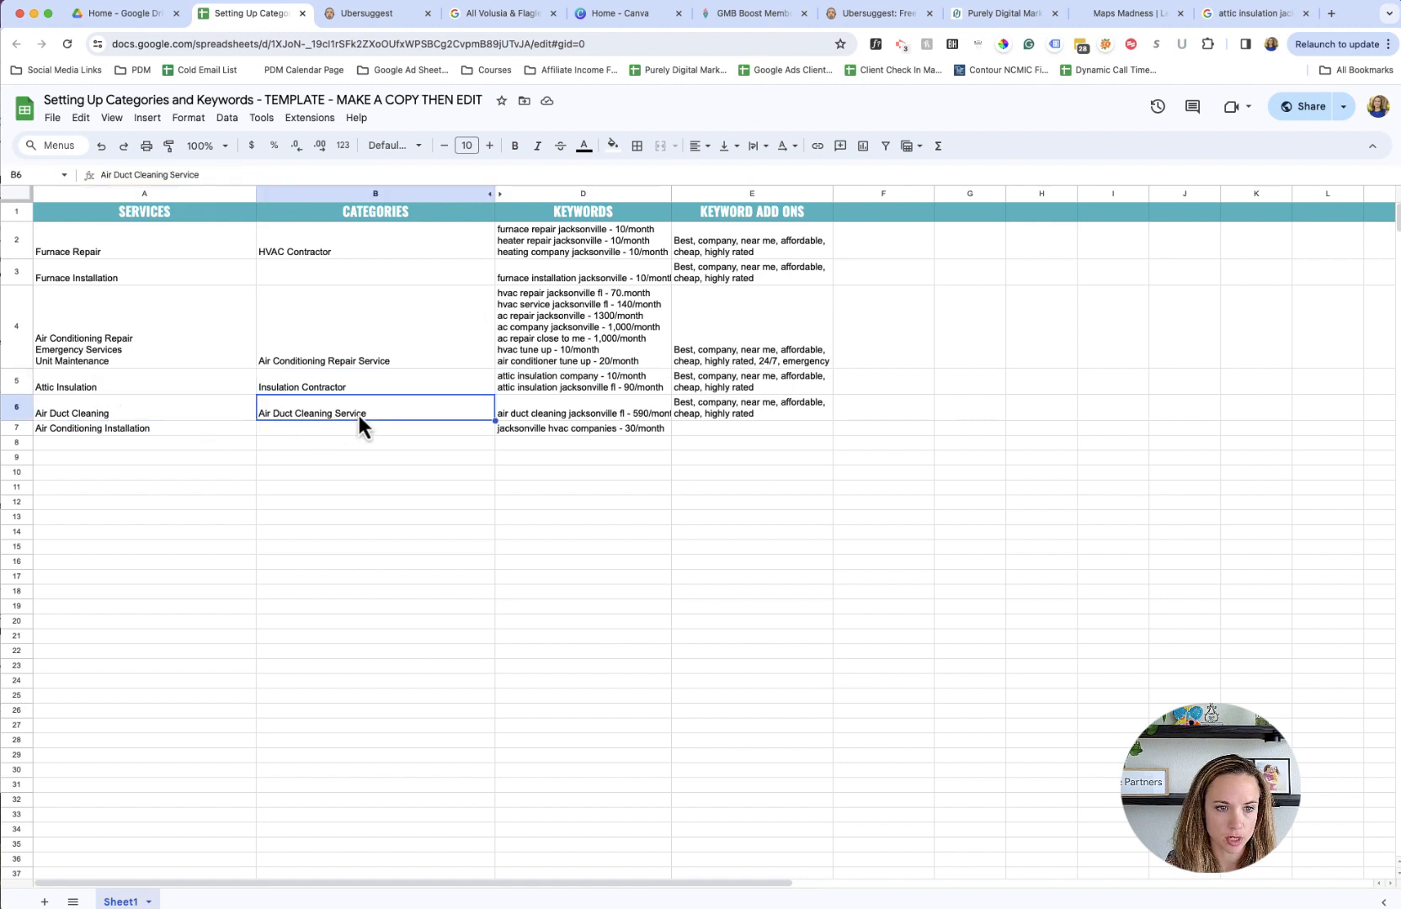
key("Right")
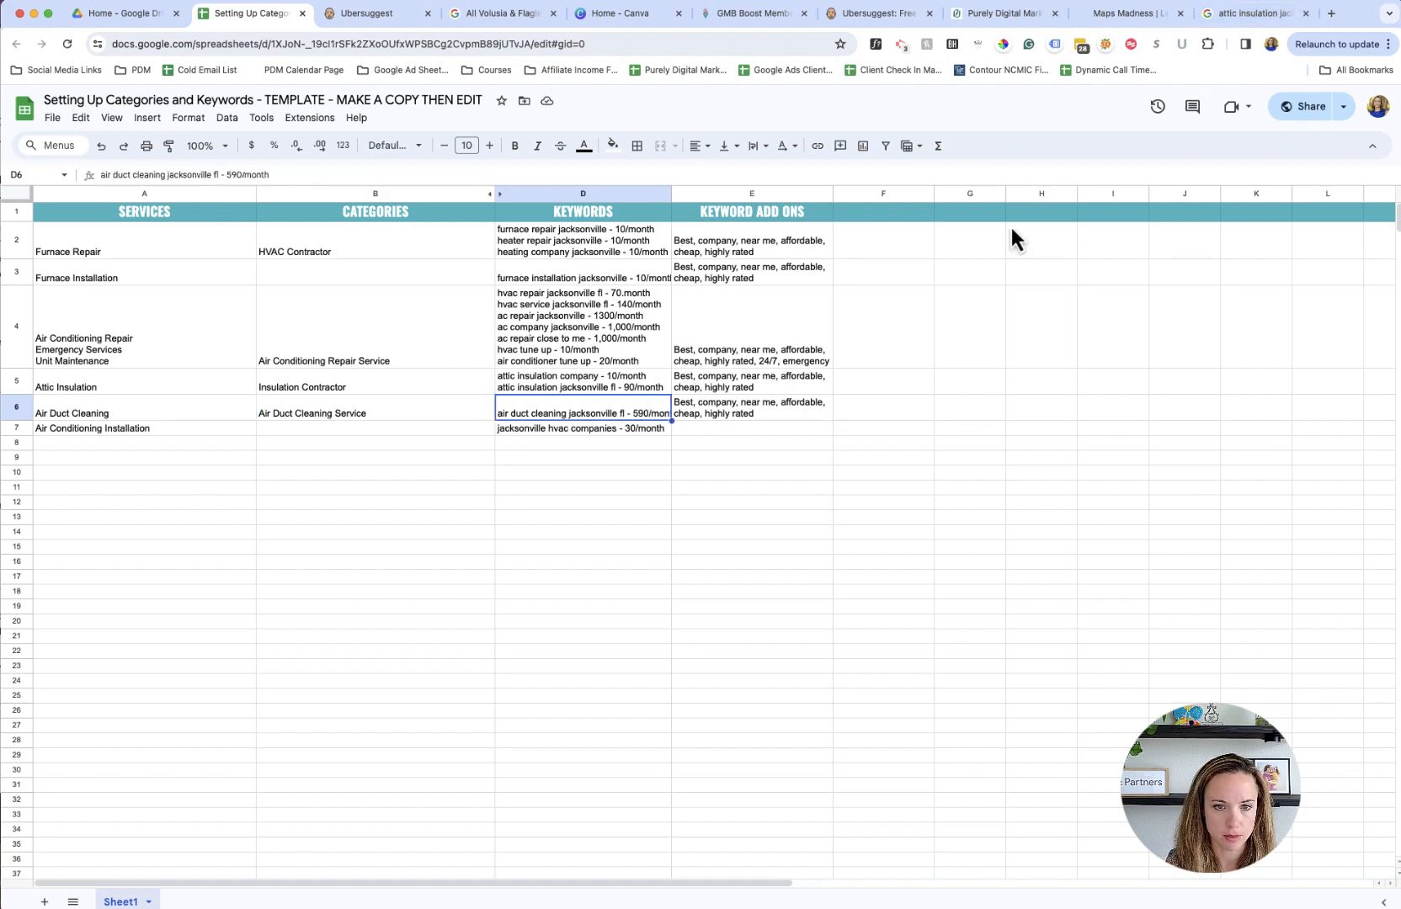
left_click(1215, 11)
left_click(244, 150)
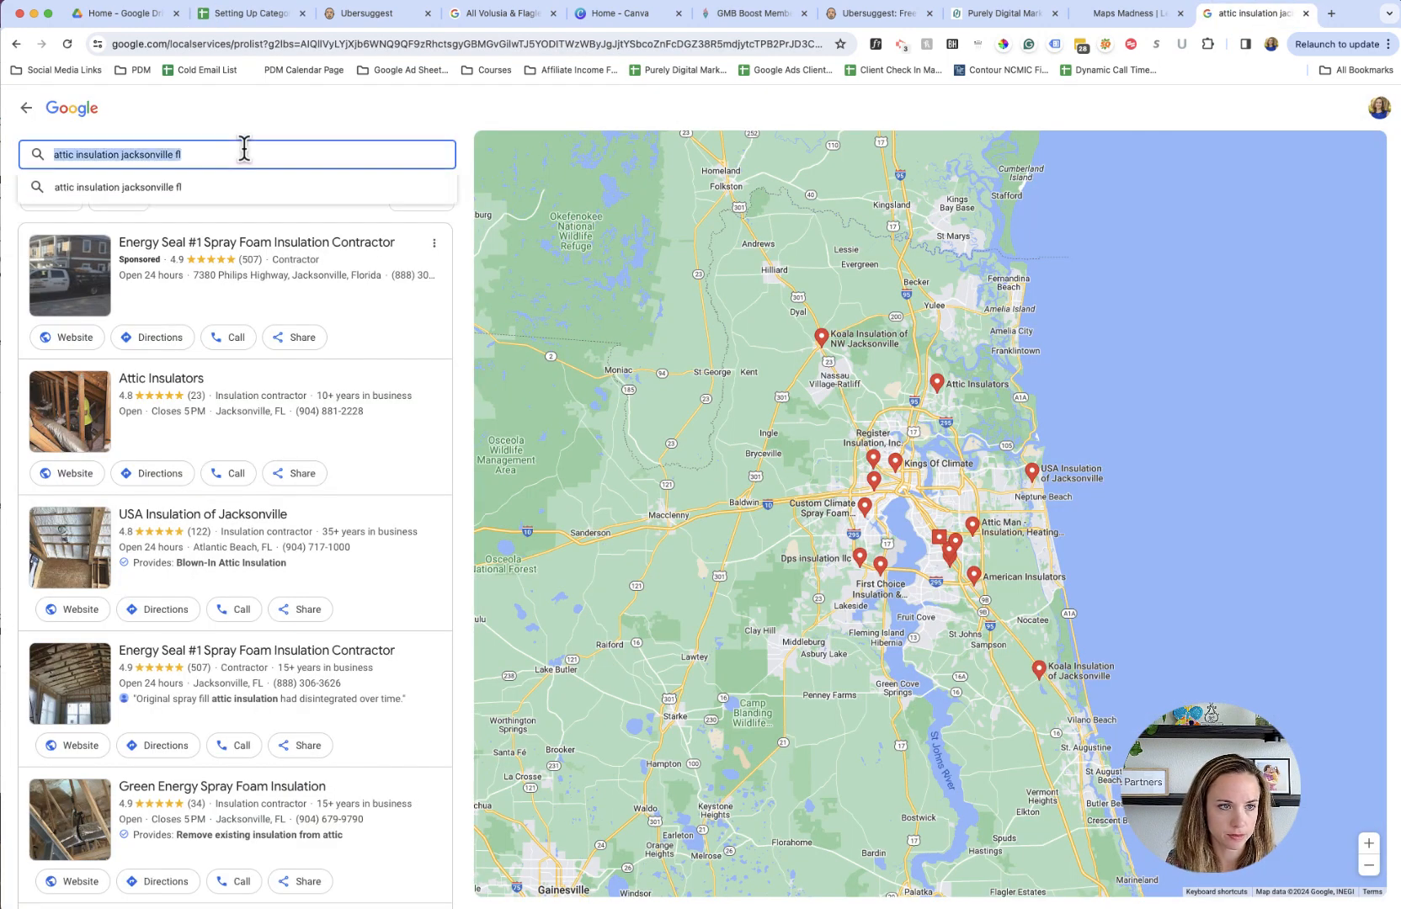
type("air duct clean")
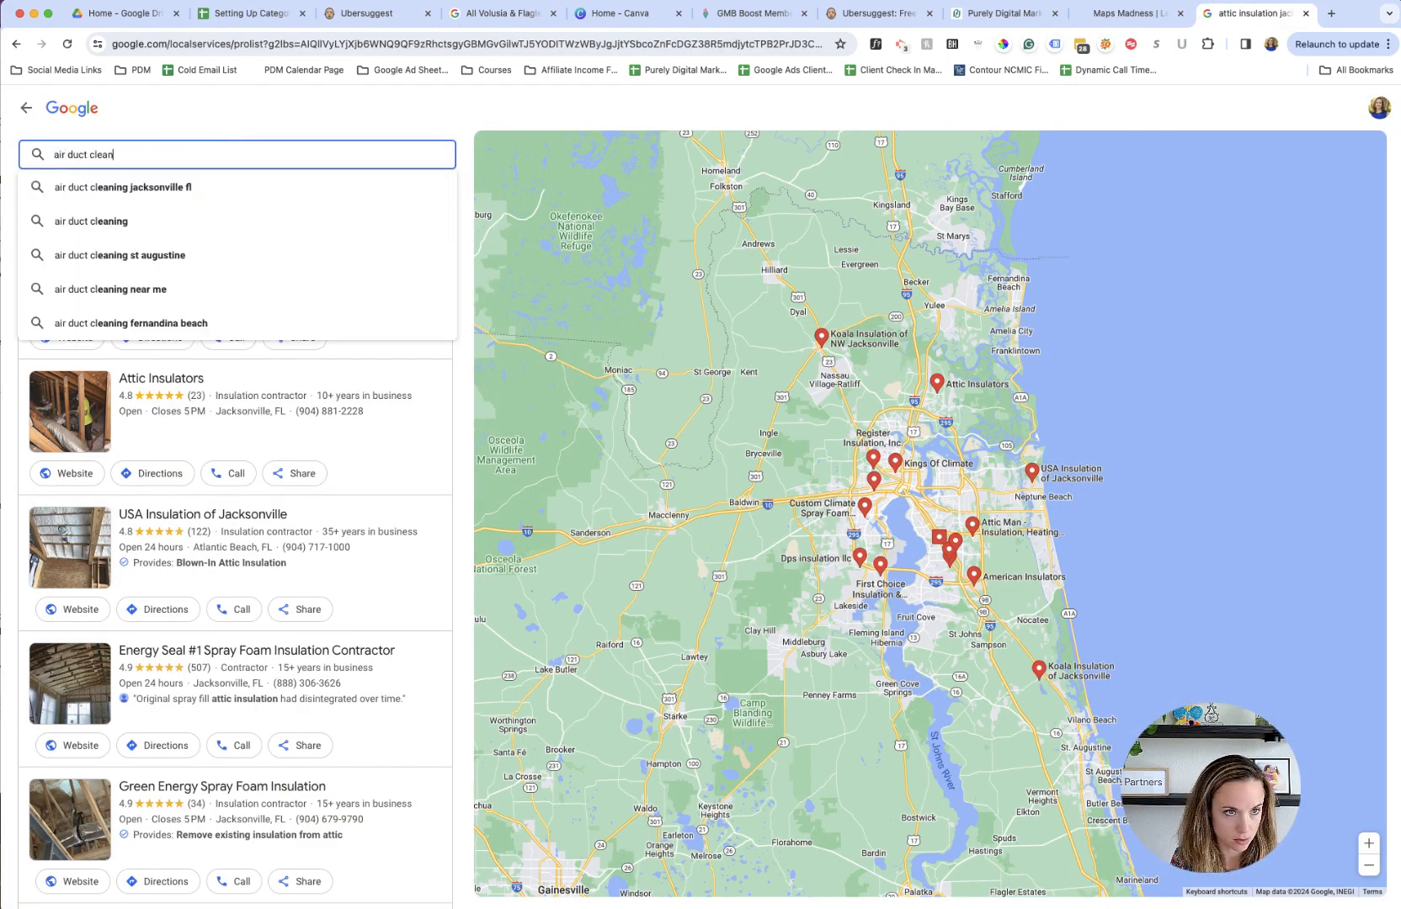
key("Down")
key("Return")
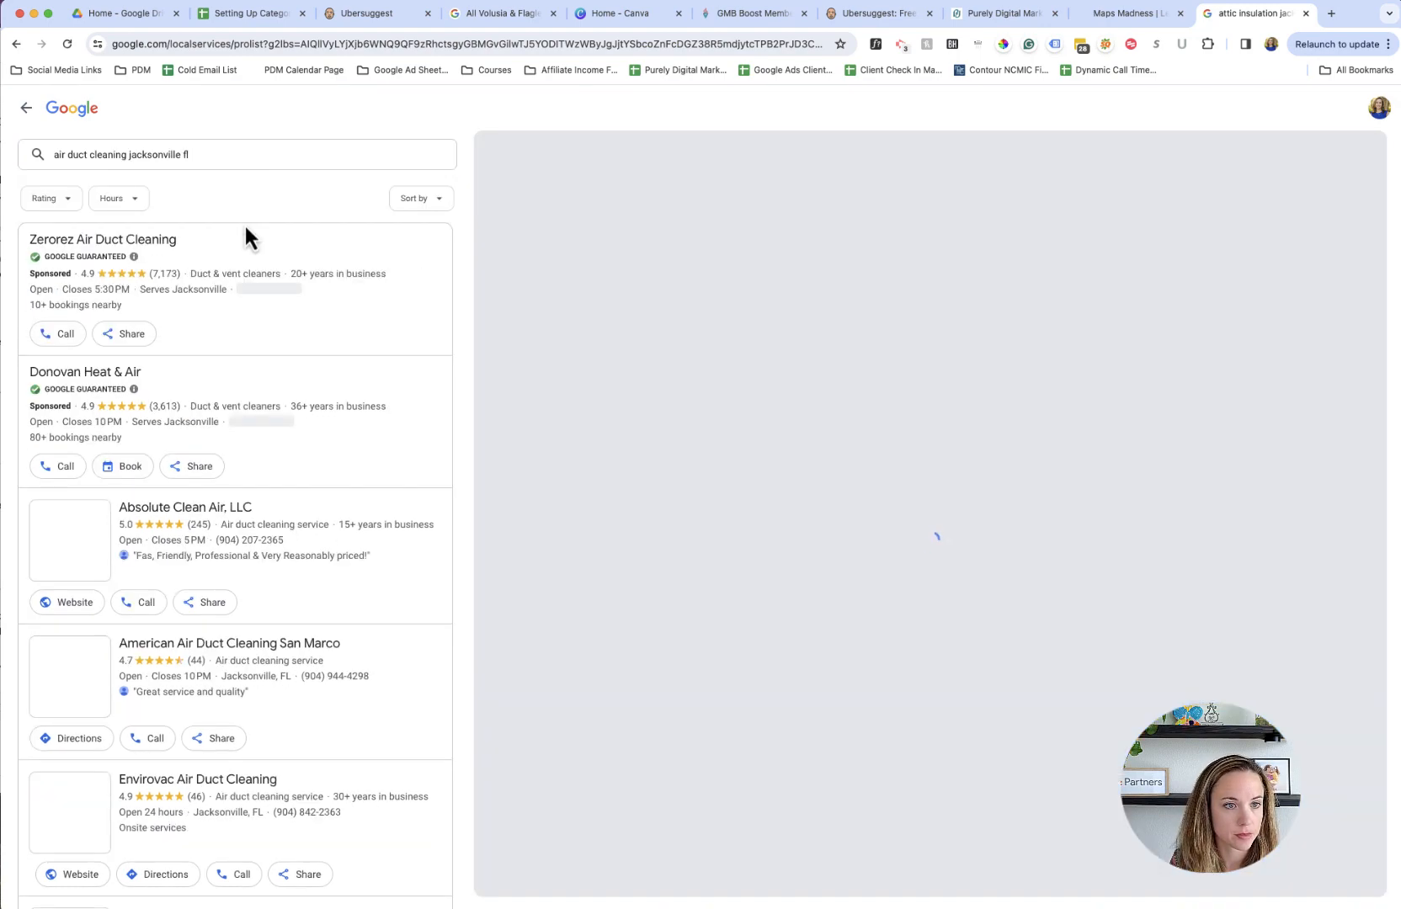
scroll(291, 448, "down", 3)
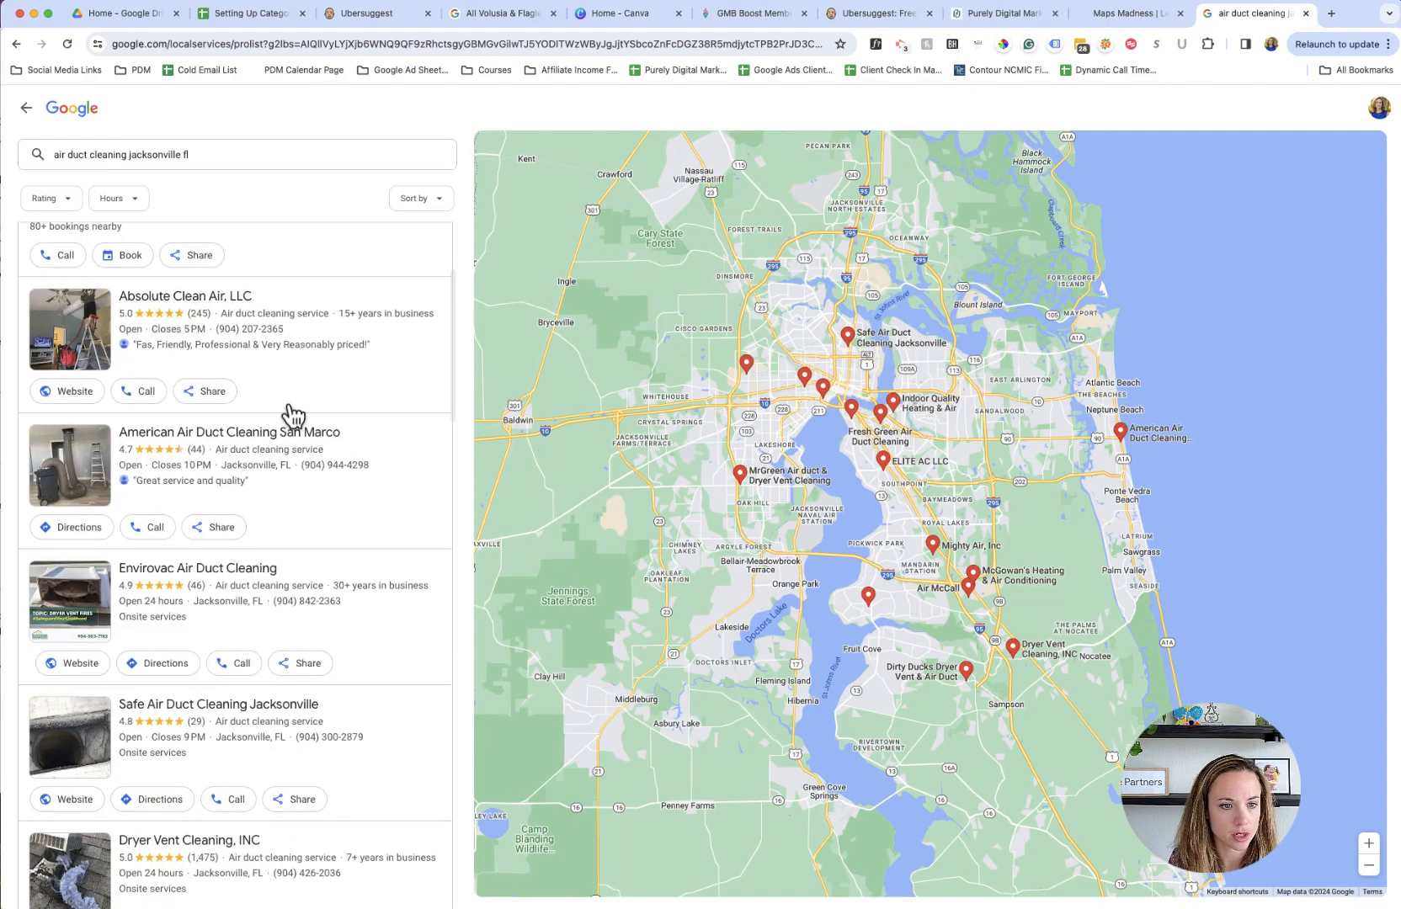
- Return to the spreadsheet and delete the separate Furnace Installation row (row 3)
left_click(243, 17)
right_click(16, 273)
left_click(91, 454)
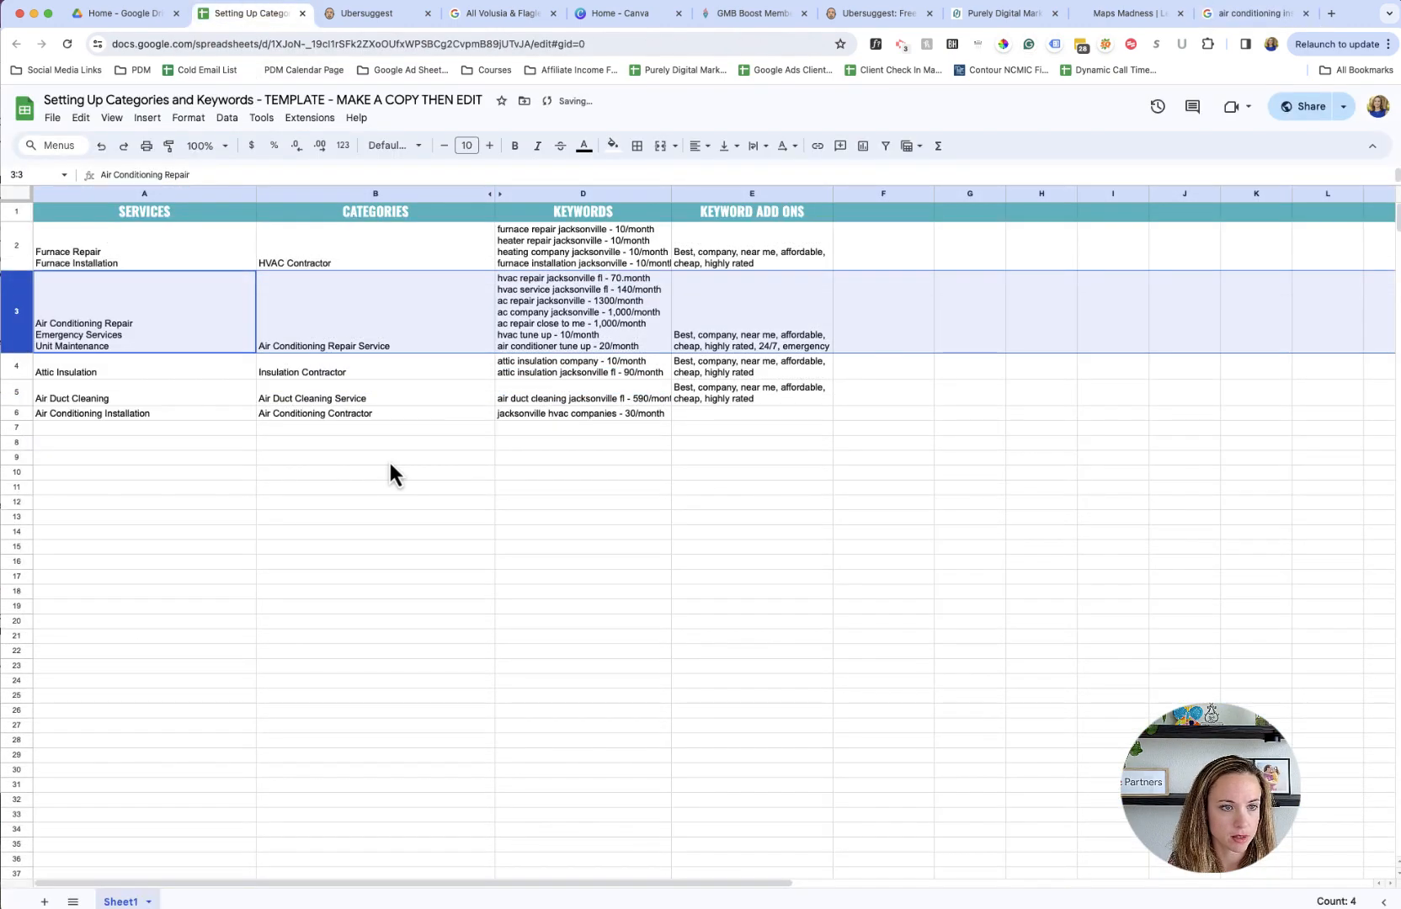
left_click(389, 459)
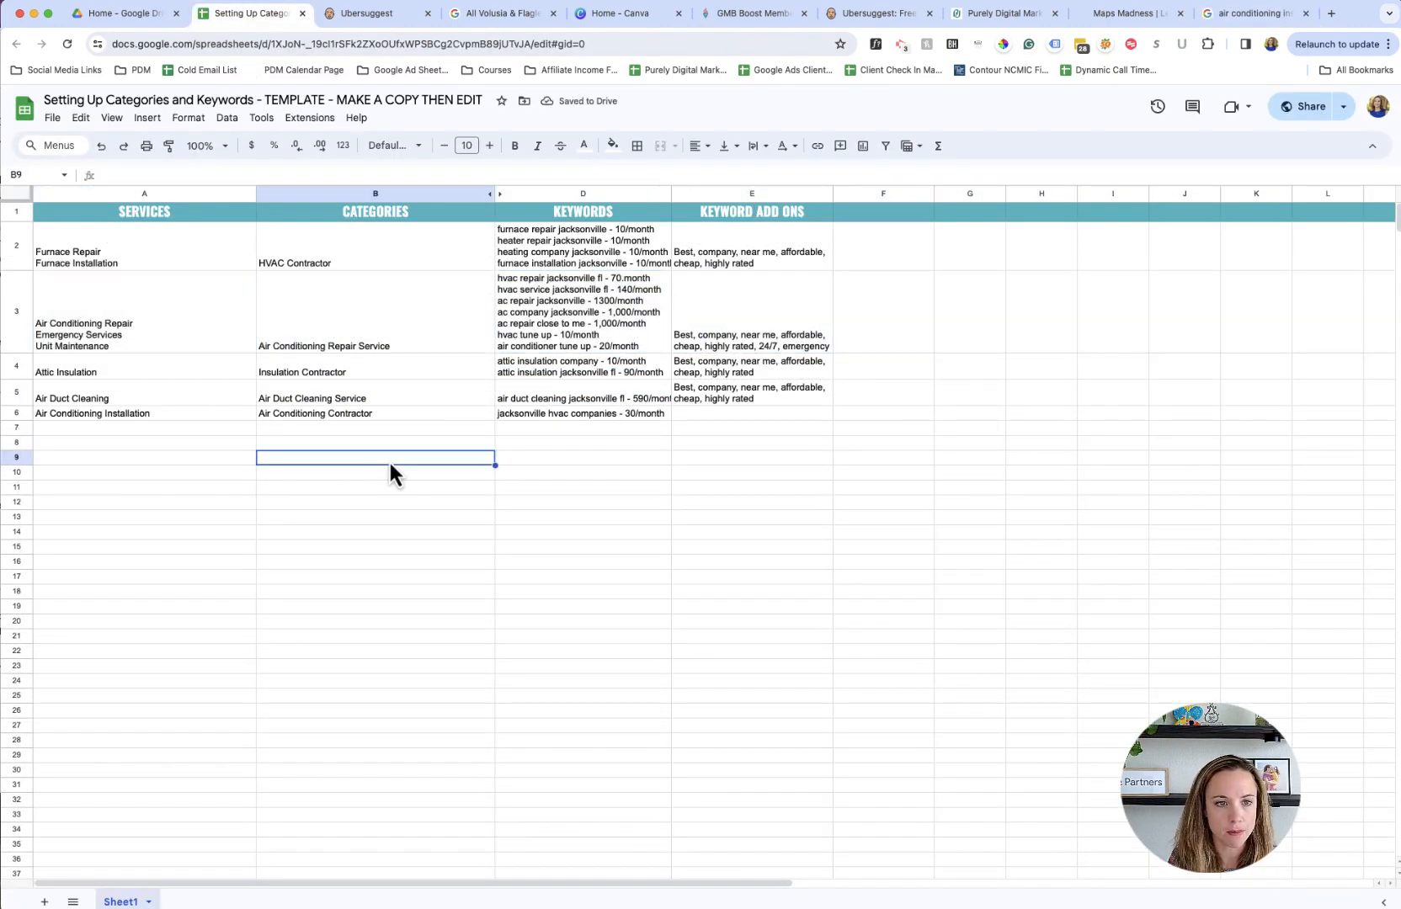
- Review the categories assigned in cells B2 to B6 against the services listed beside them
left_click(401, 416)
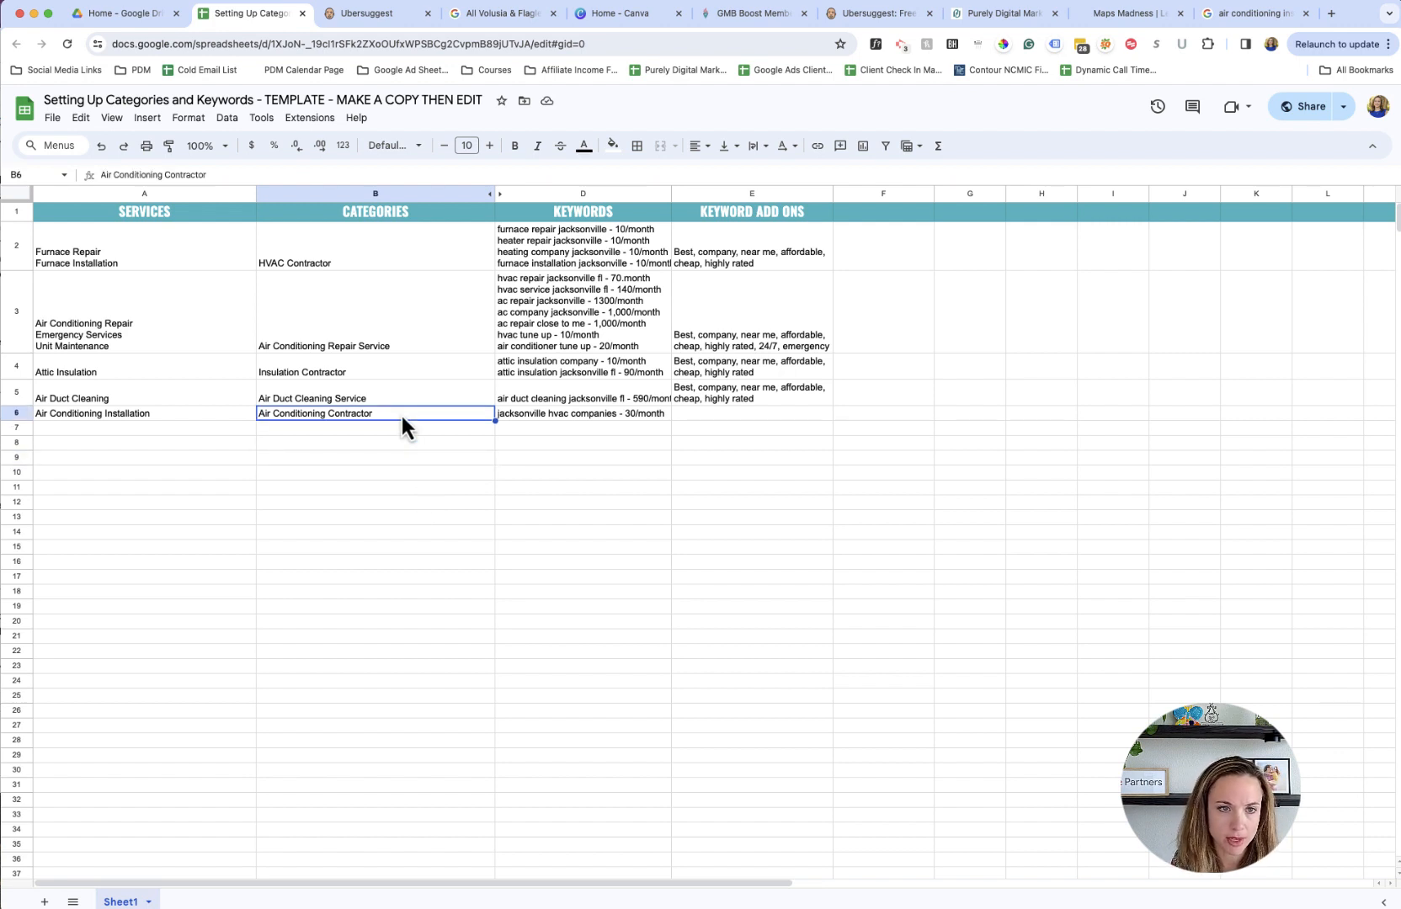
key("Up")
key("Up")
key("Up")
key("Up")
key("Left")
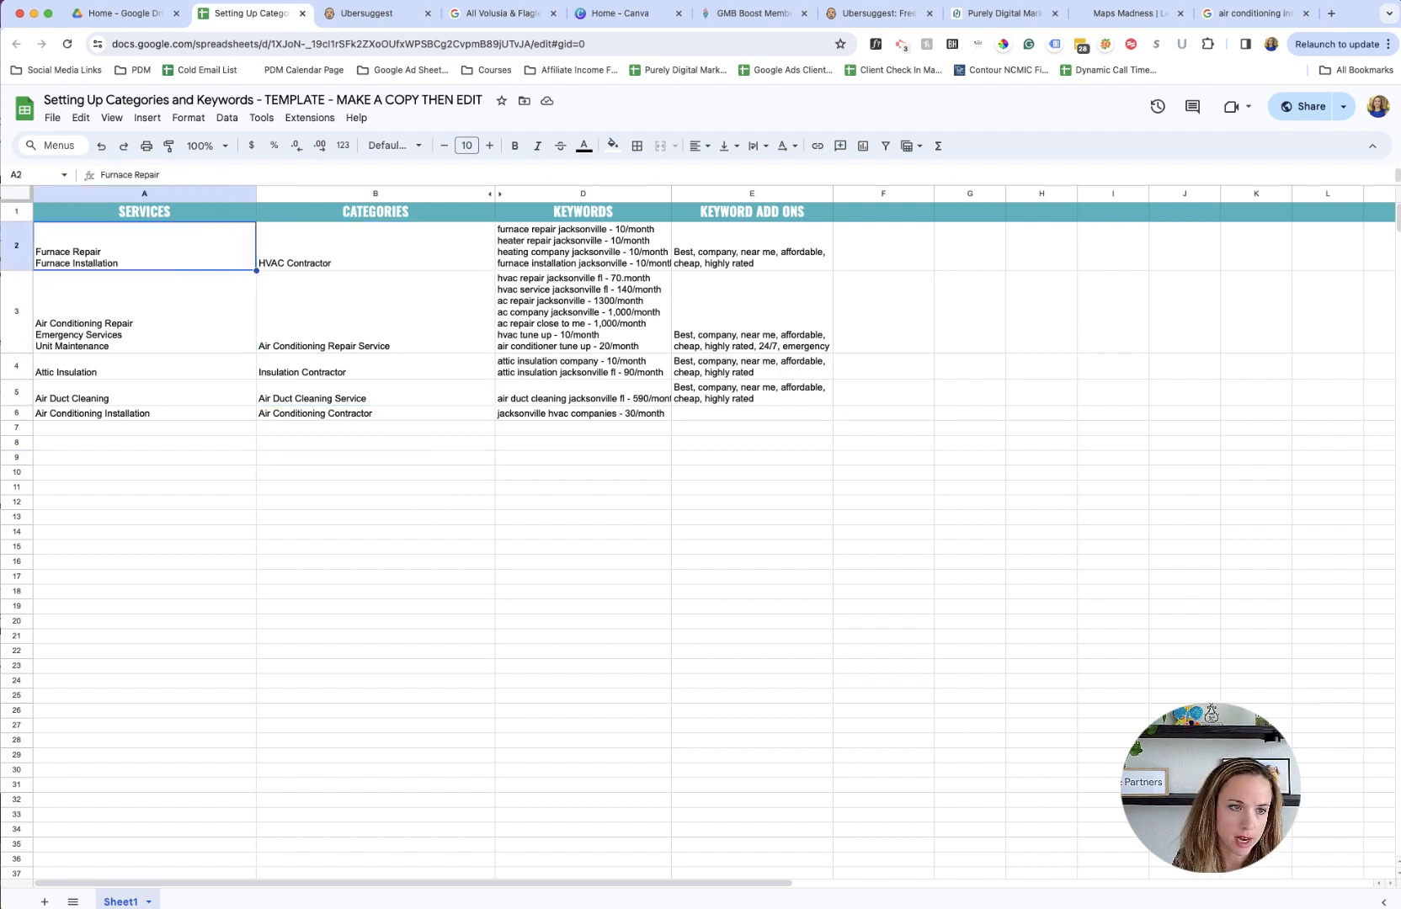
key("Right")
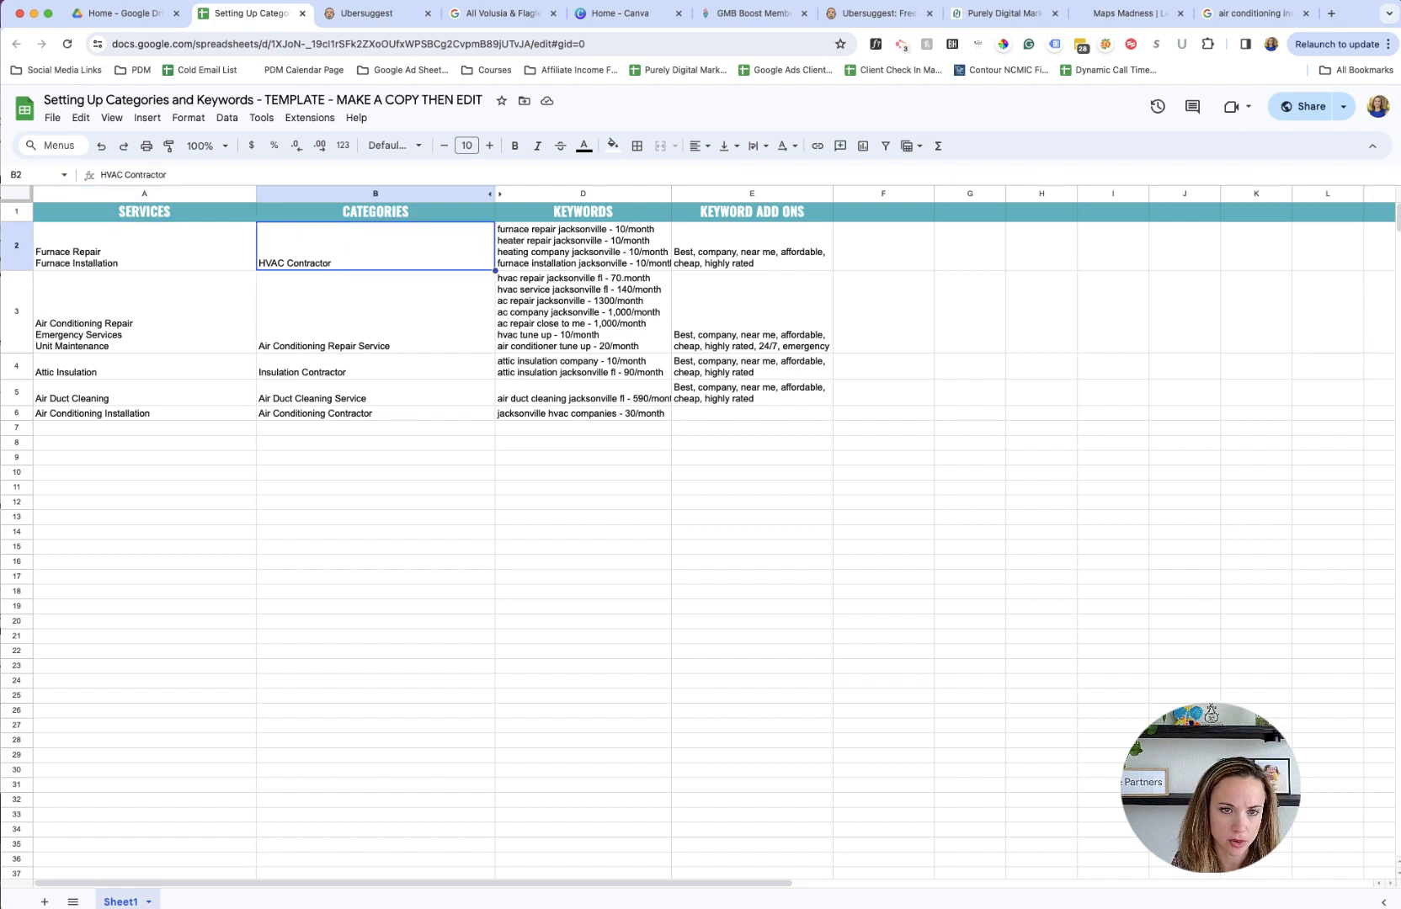
key("Down")
key("Down")
key("Down")
key("Down")
key("Down")
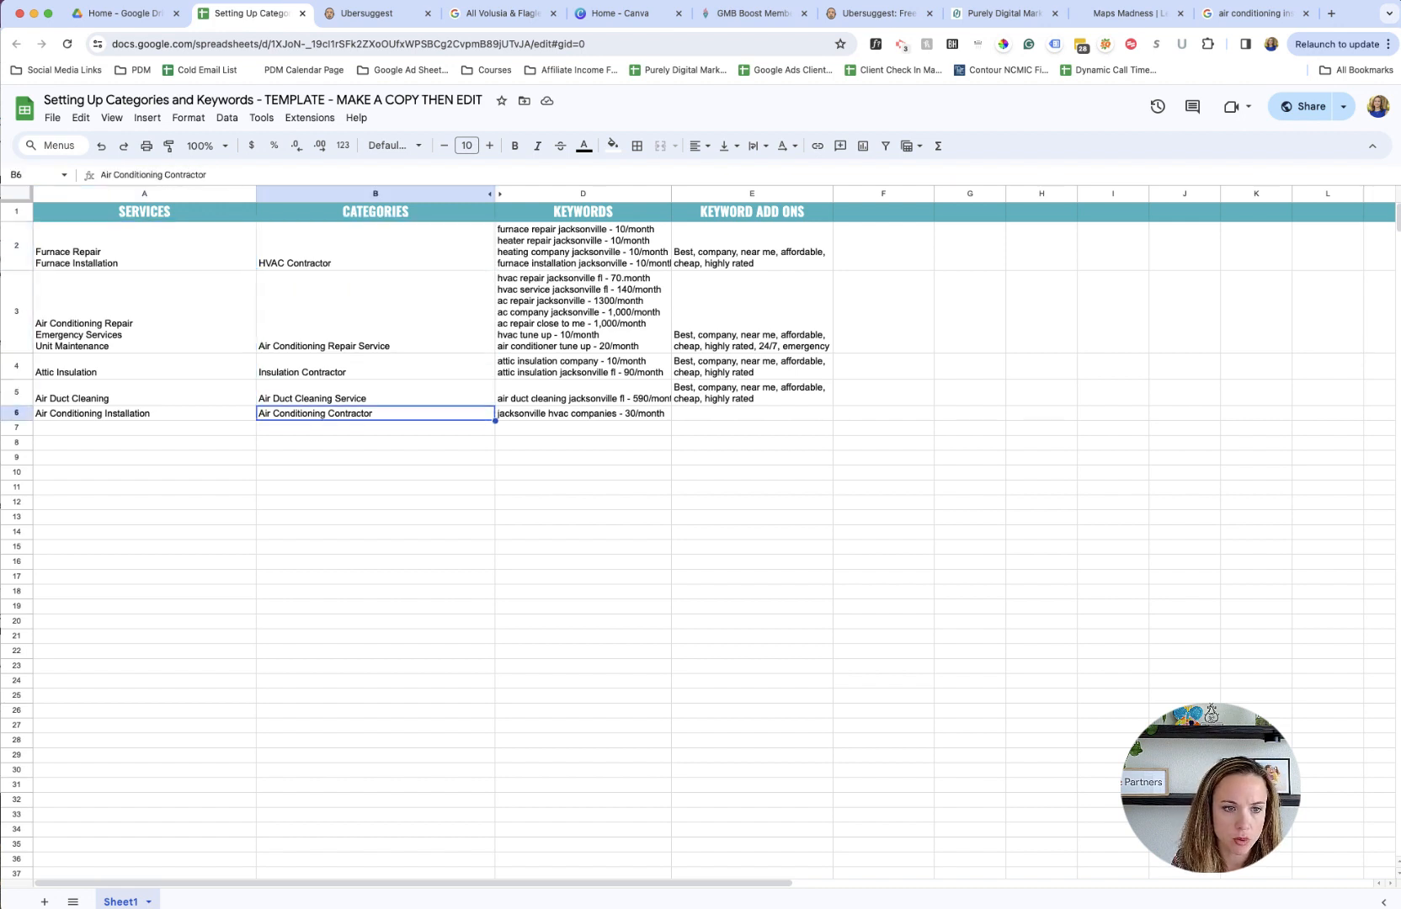
key("Up")
key("Up")
key("Up")
key("Up")
key("Up")
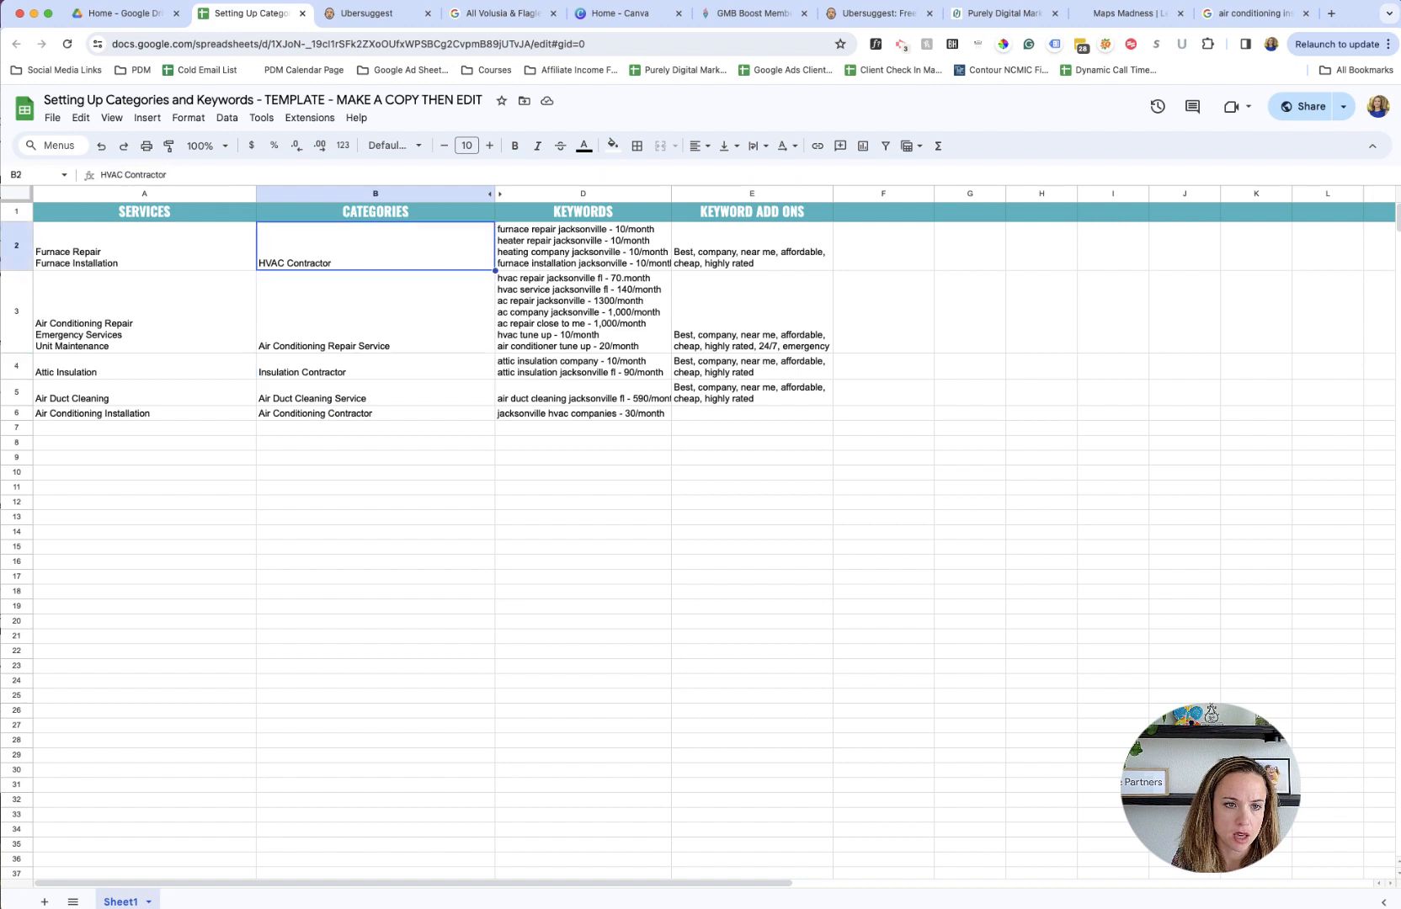
- Go across rows 2 to 5, examining how each row's services, category, keywords and add-ons fit together
key("Left")
key("Right")
key("Right")
key("Right")
key("Down")
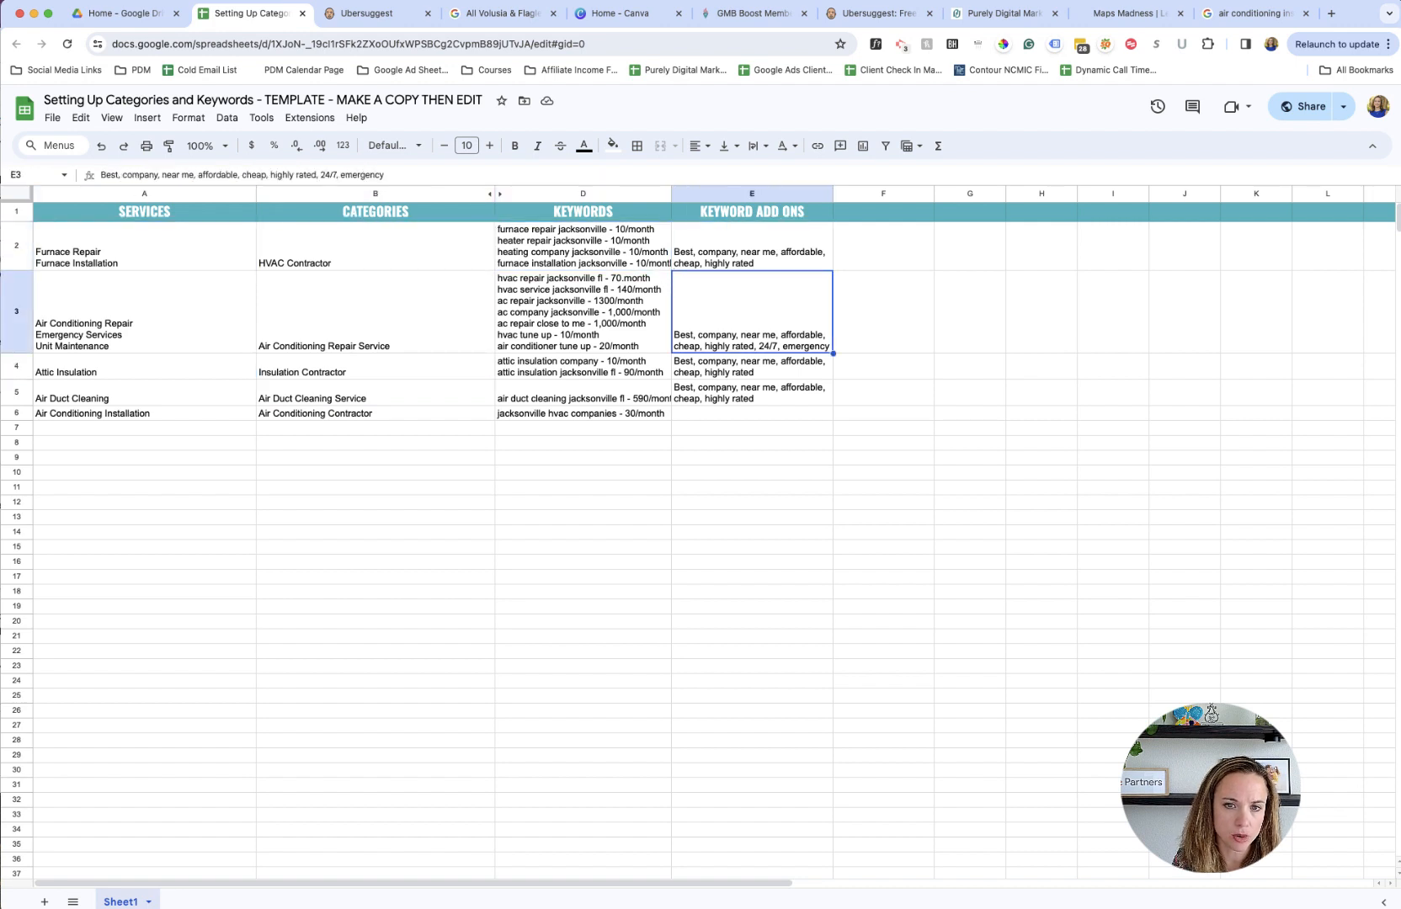
key("Left")
key("Left")
key("Left")
key("Right")
key("Right")
key("Down")
key("Left")
key("Left")
key("Right")
key("Right")
key("Down")
- Check the Air Conditioning Installation row across its columns, and the add-ons, keywords and category in the Air Duct Cleaning row
key("Left")
key("Left")
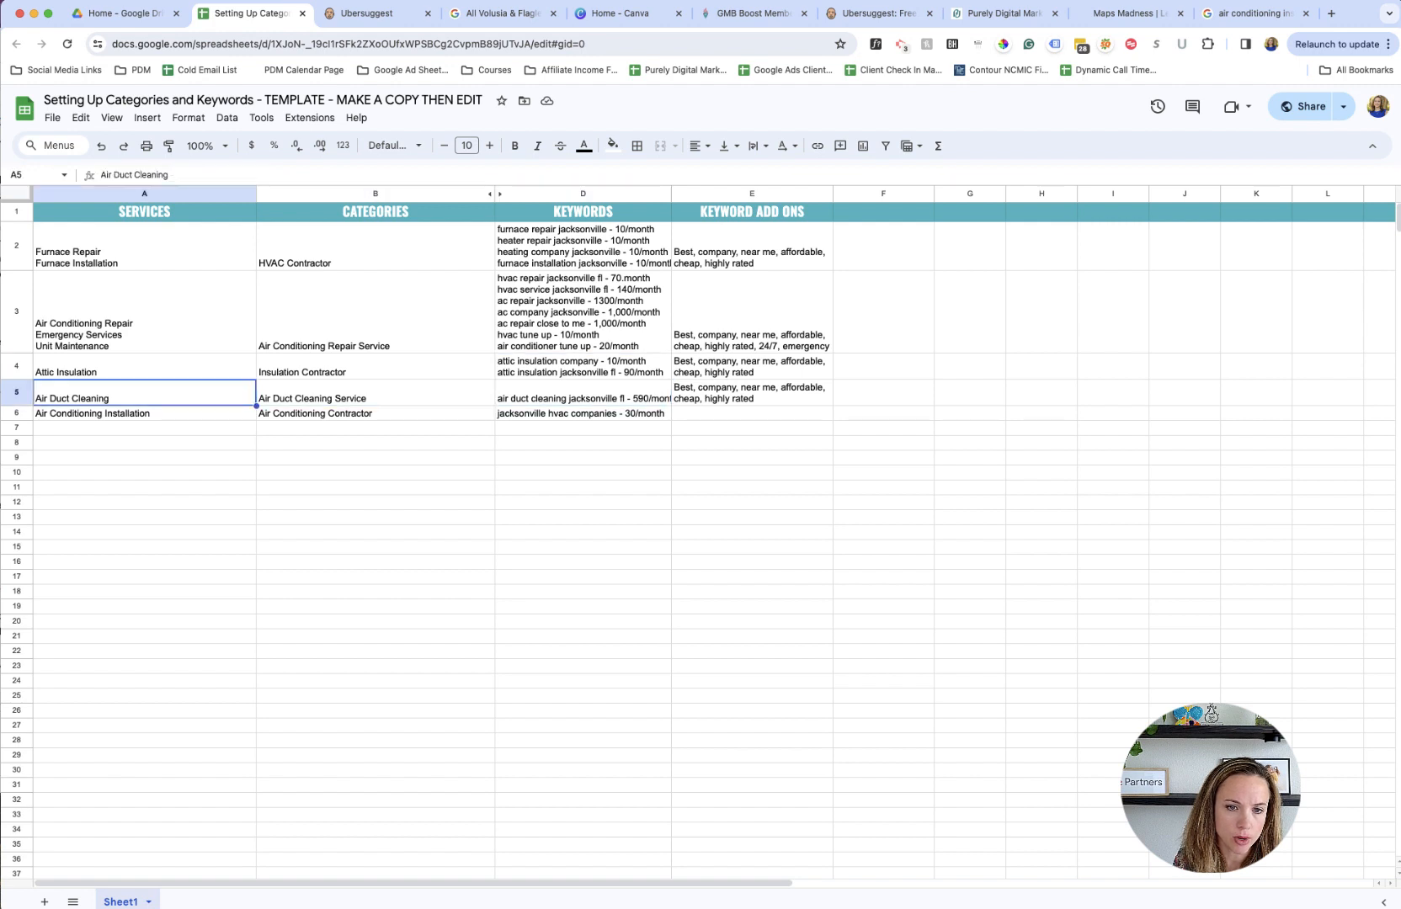
key("Down")
key("Right")
key("Right")
key("Right")
key("Up")
- Review the grouped services in cells A2 to A5, comparing the Attic Insulation service with its category
key("Left")
key("Left")
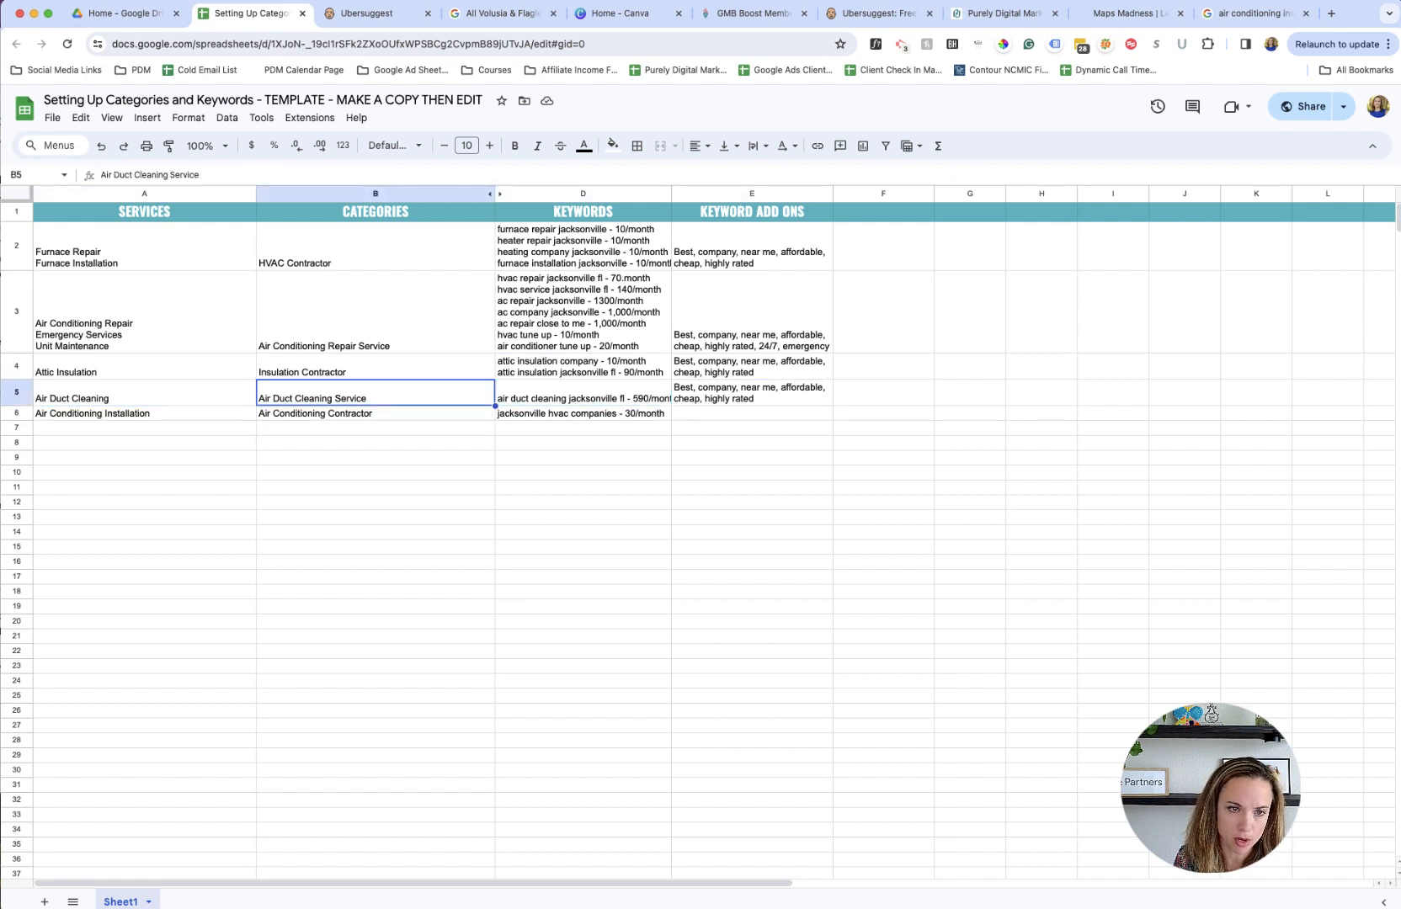
key("Left")
key("Up")
key("Up")
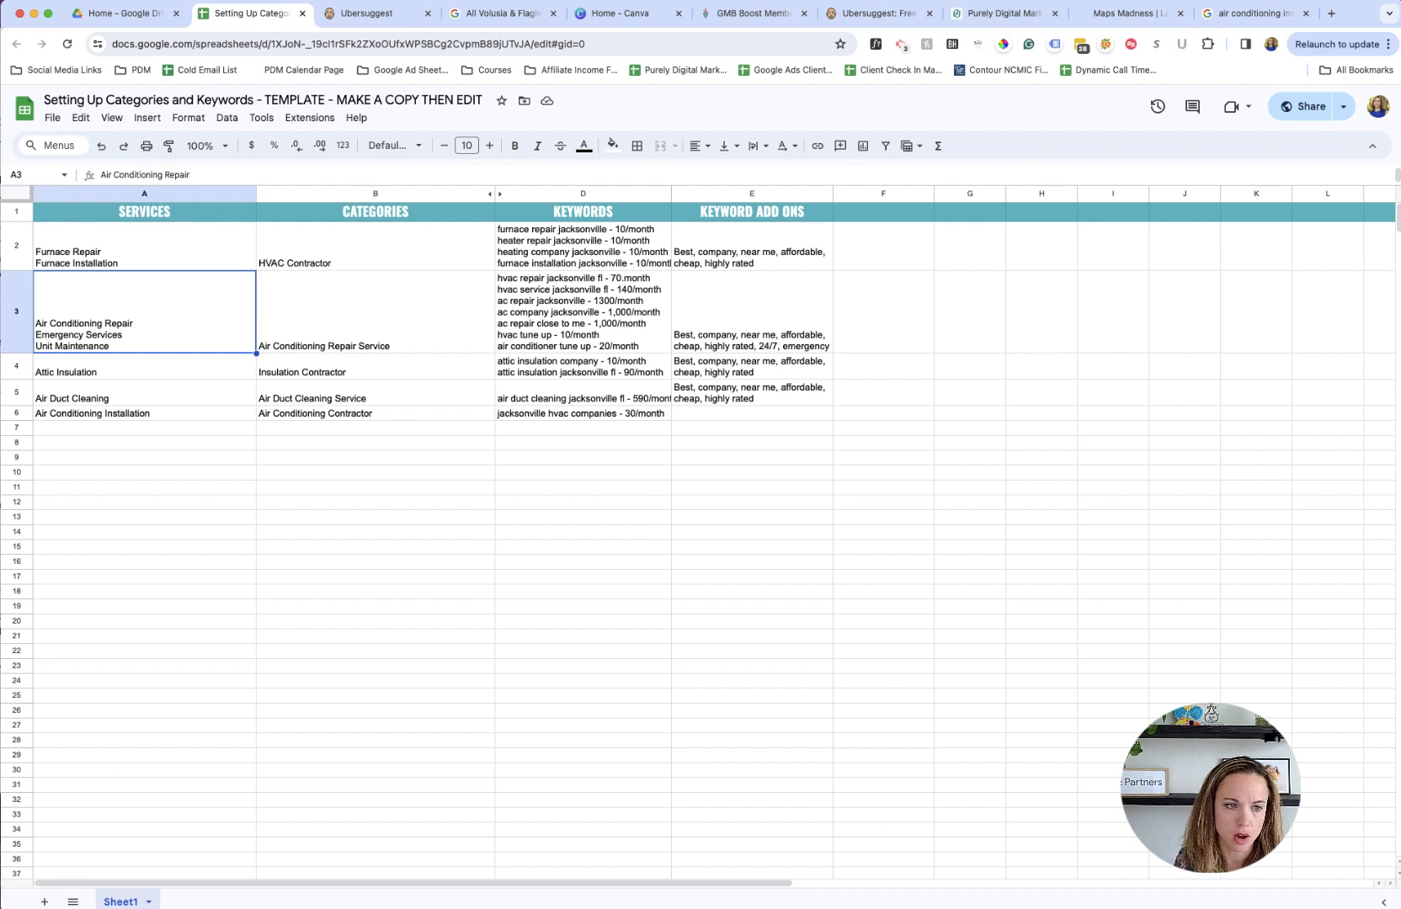
key("Up")
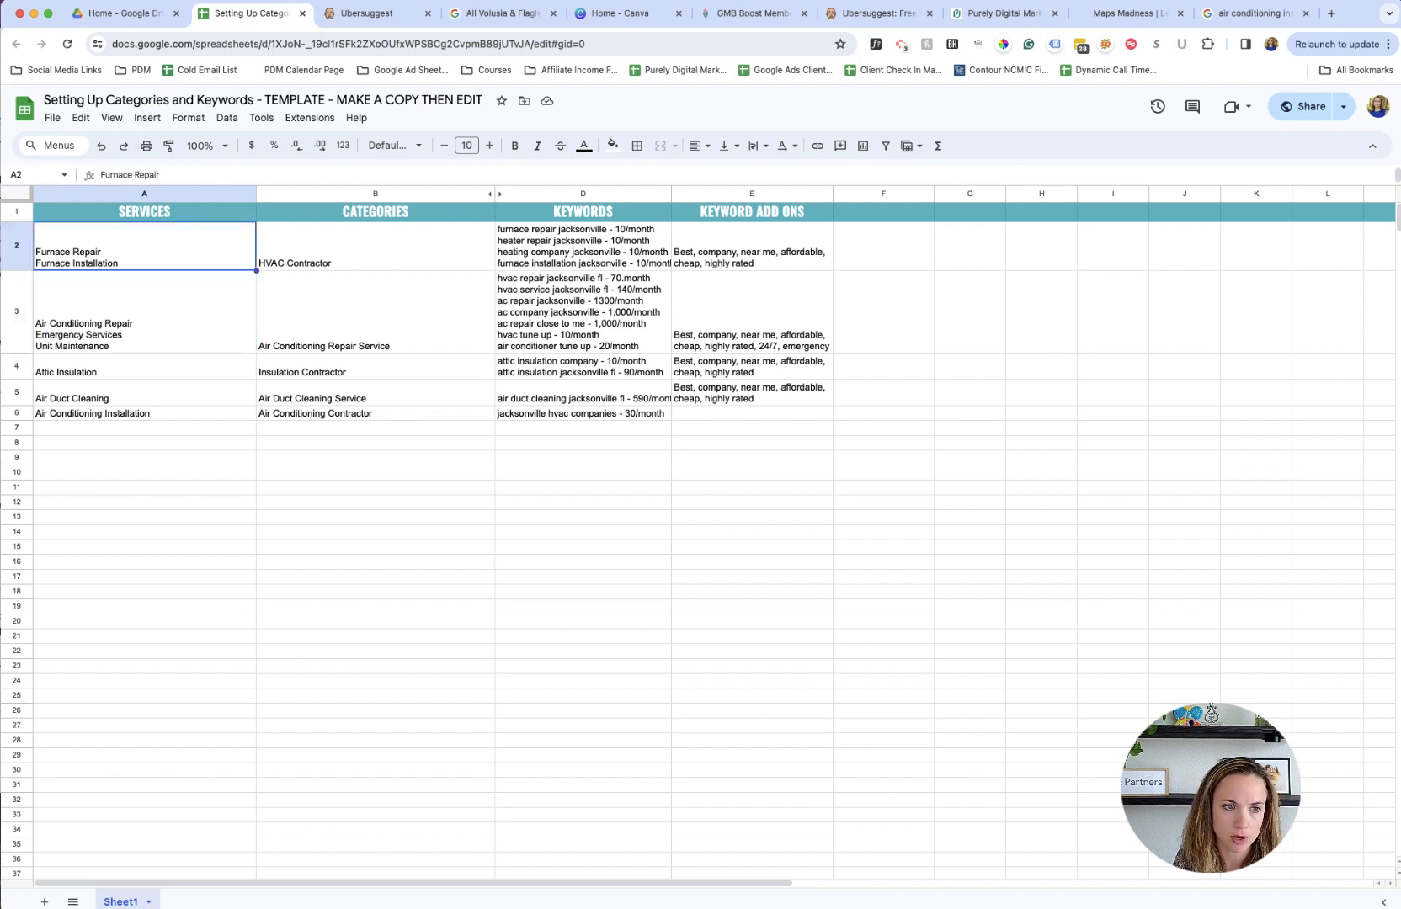
key("Down")
key("Down")
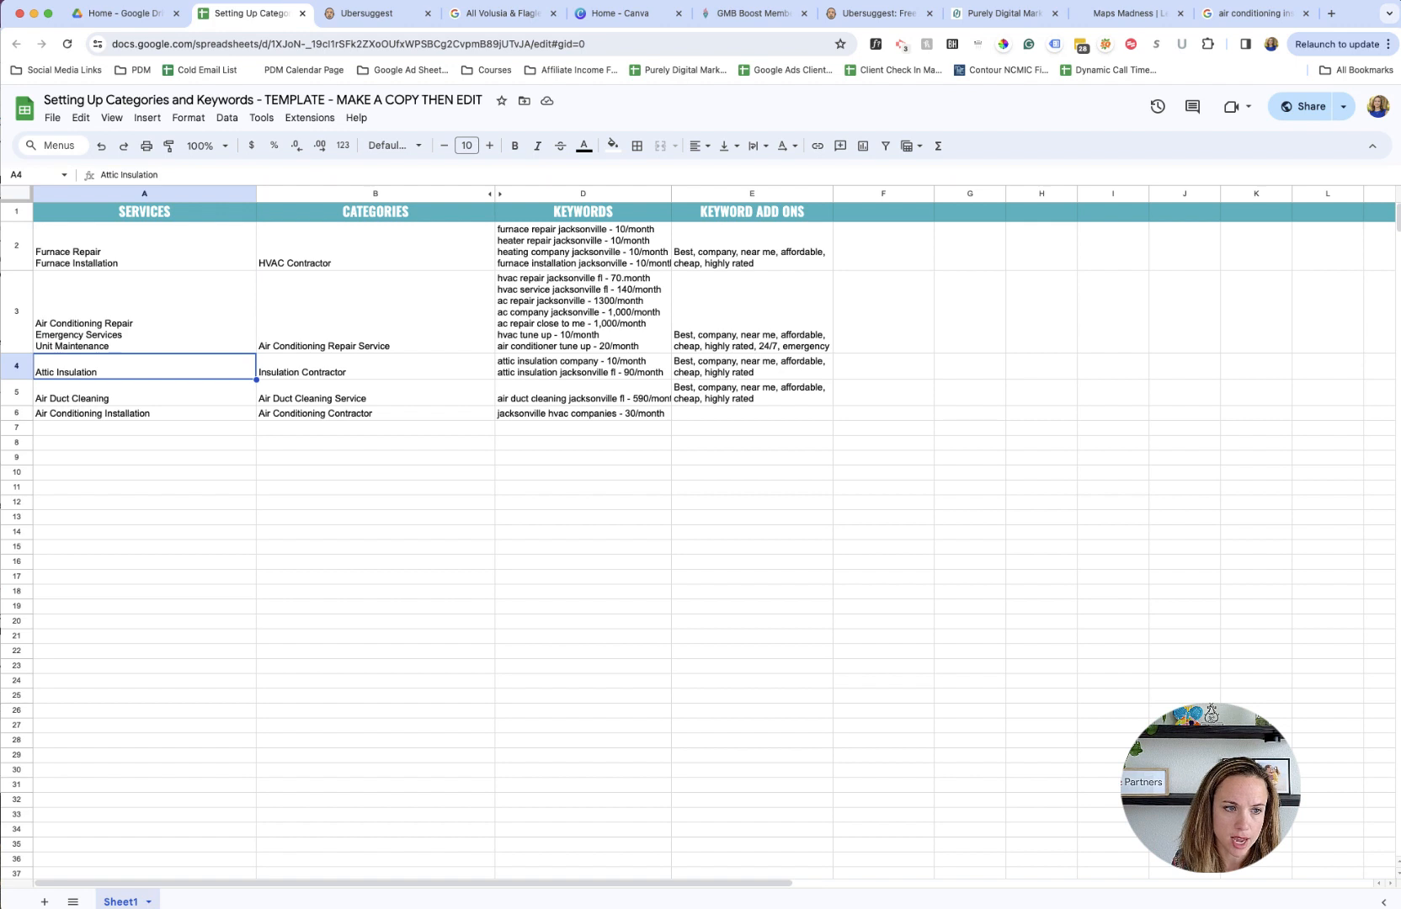
key("Down")
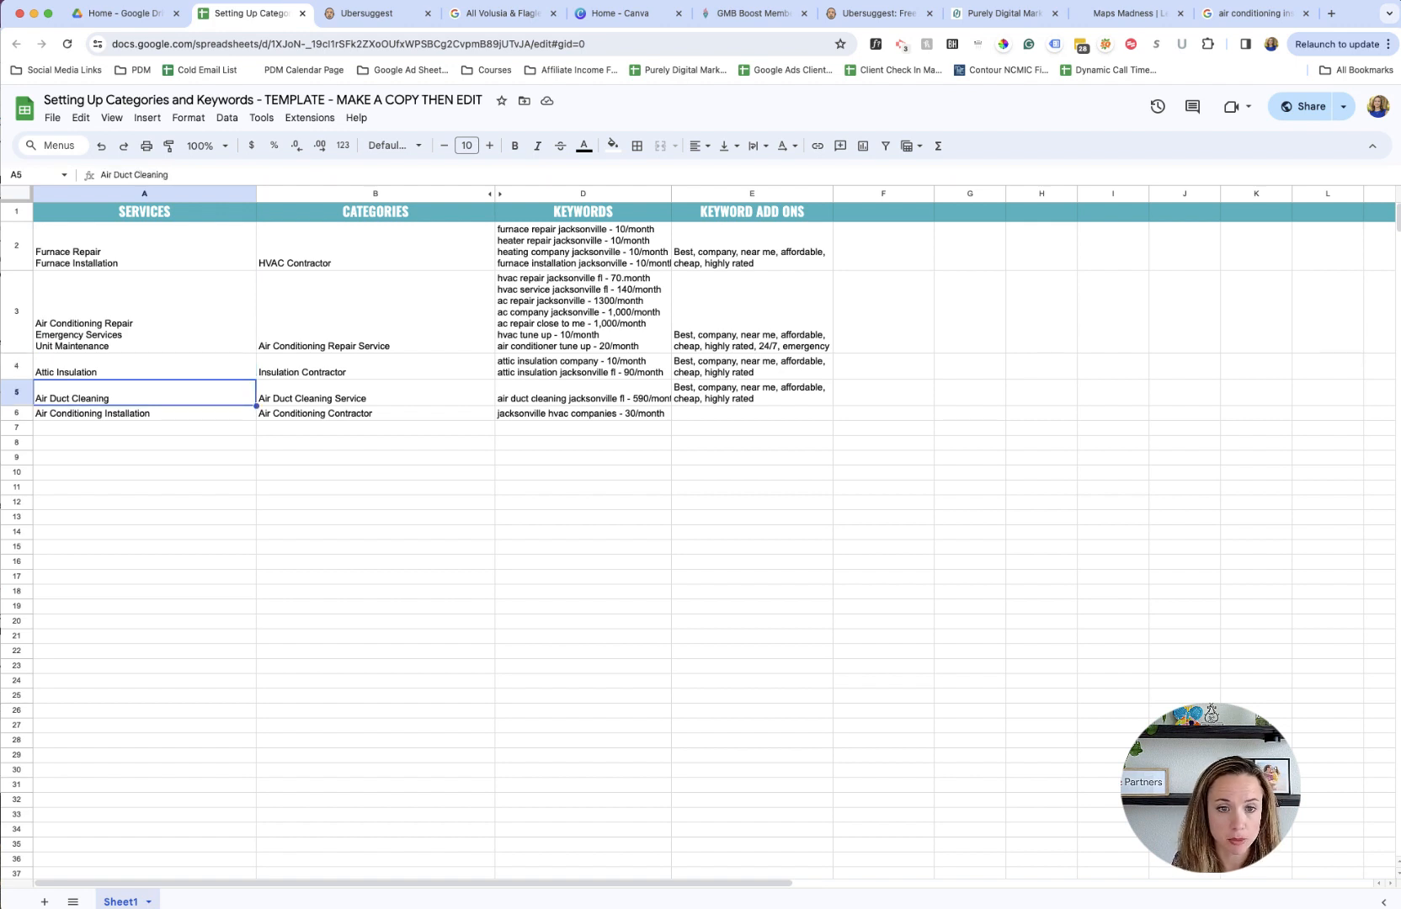
key("Up")
key("Right")
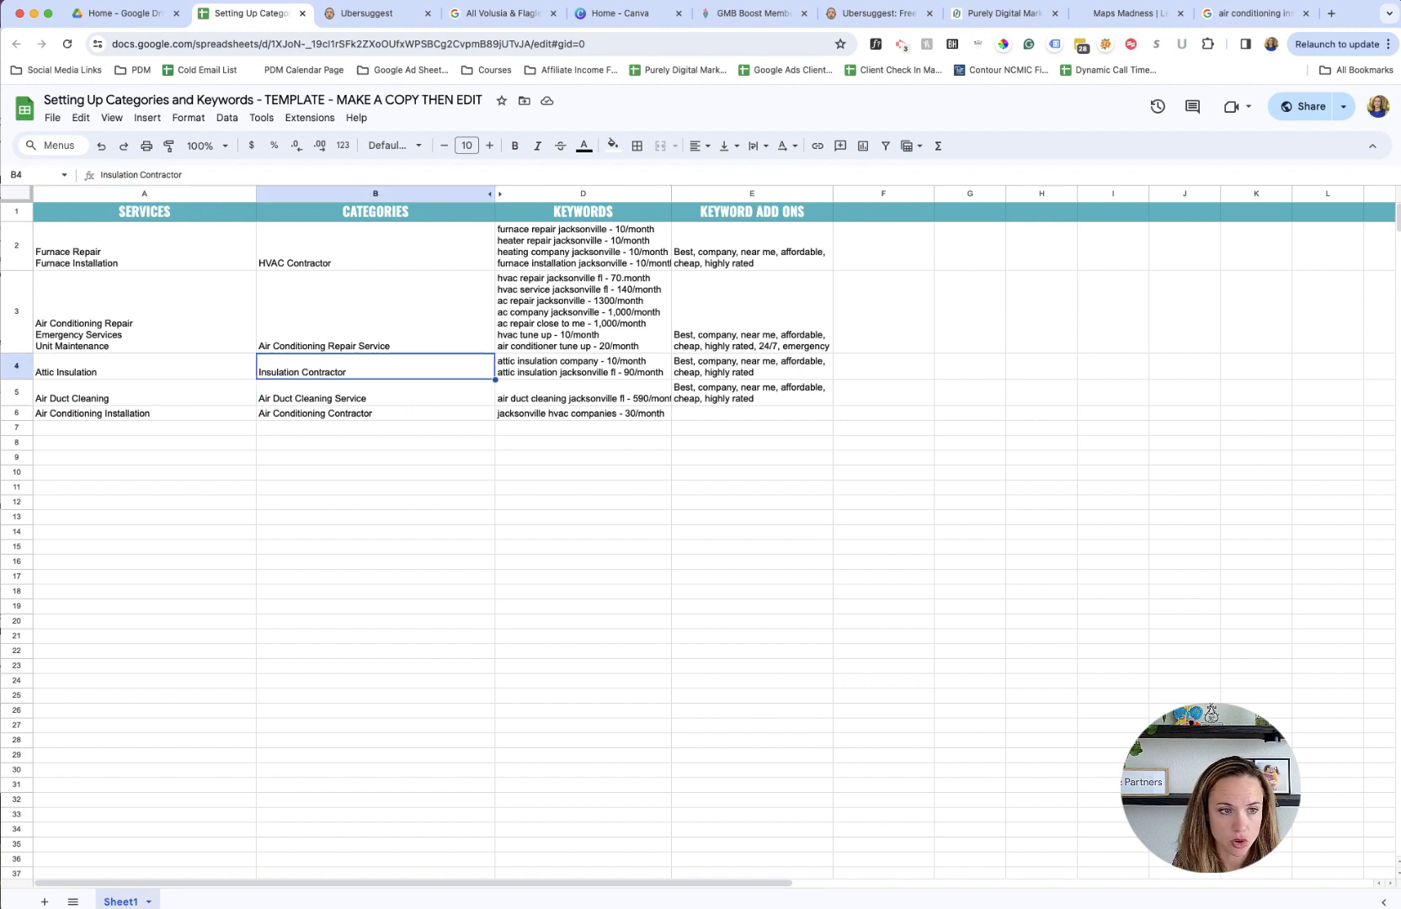
key("Left")
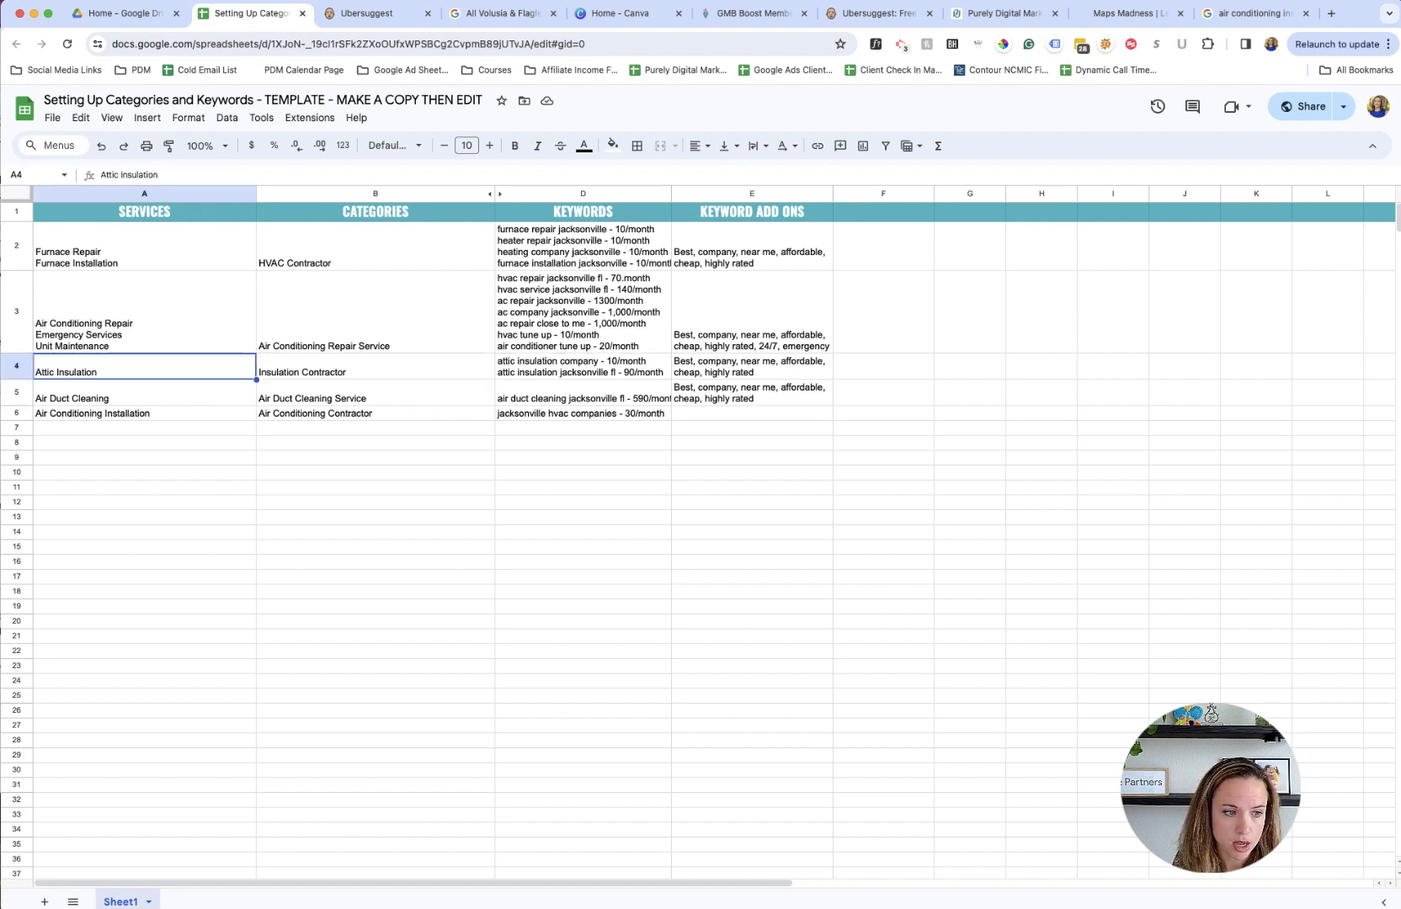
key("Up")
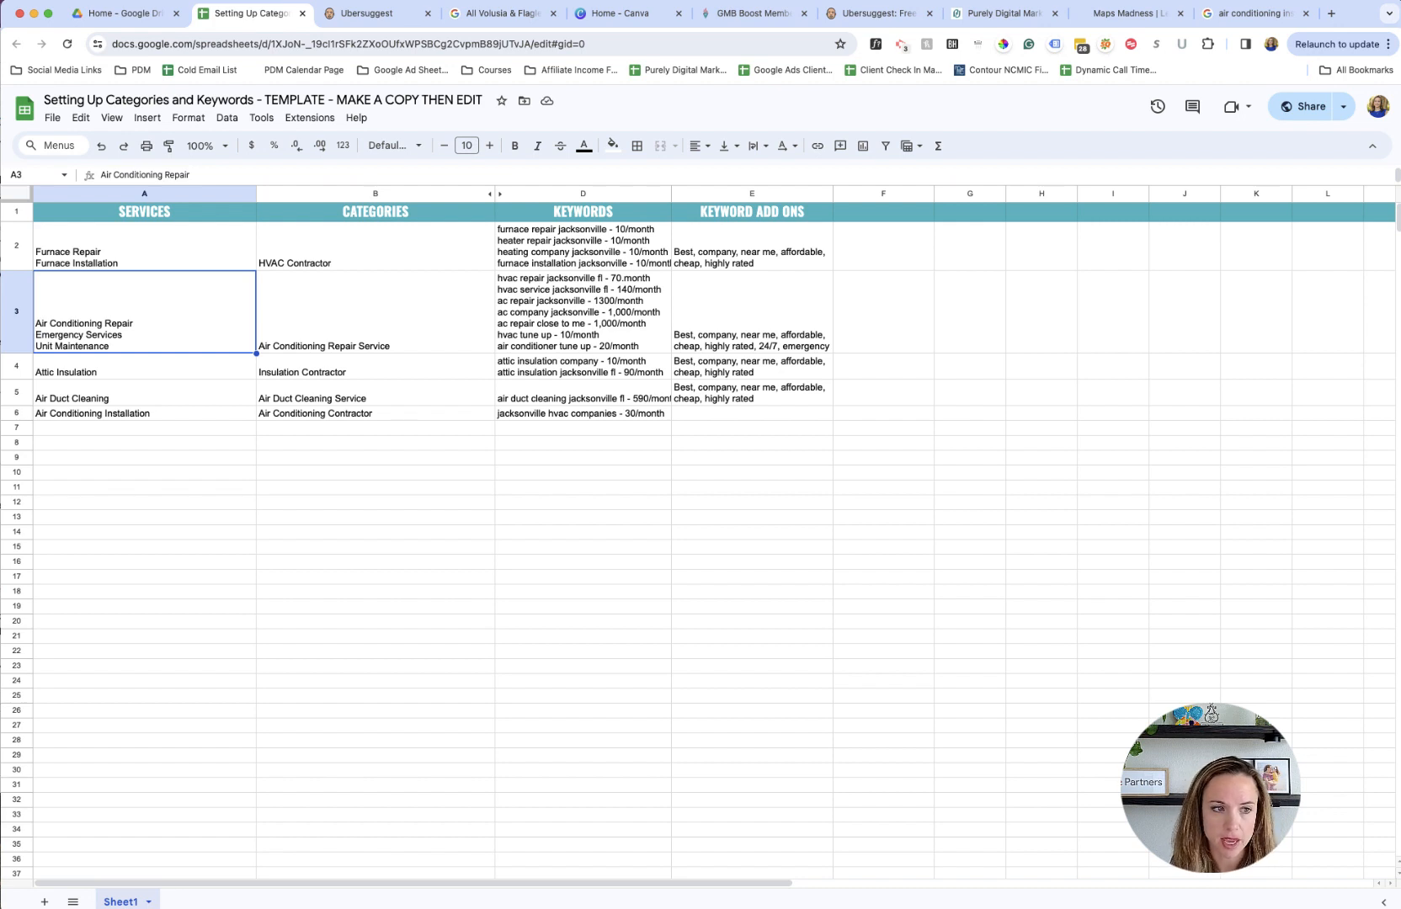
left_click(622, 431)
left_click_drag(759, 489, 173, 243)
scroll(194, 286, "down", 1)
left_click(312, 475)
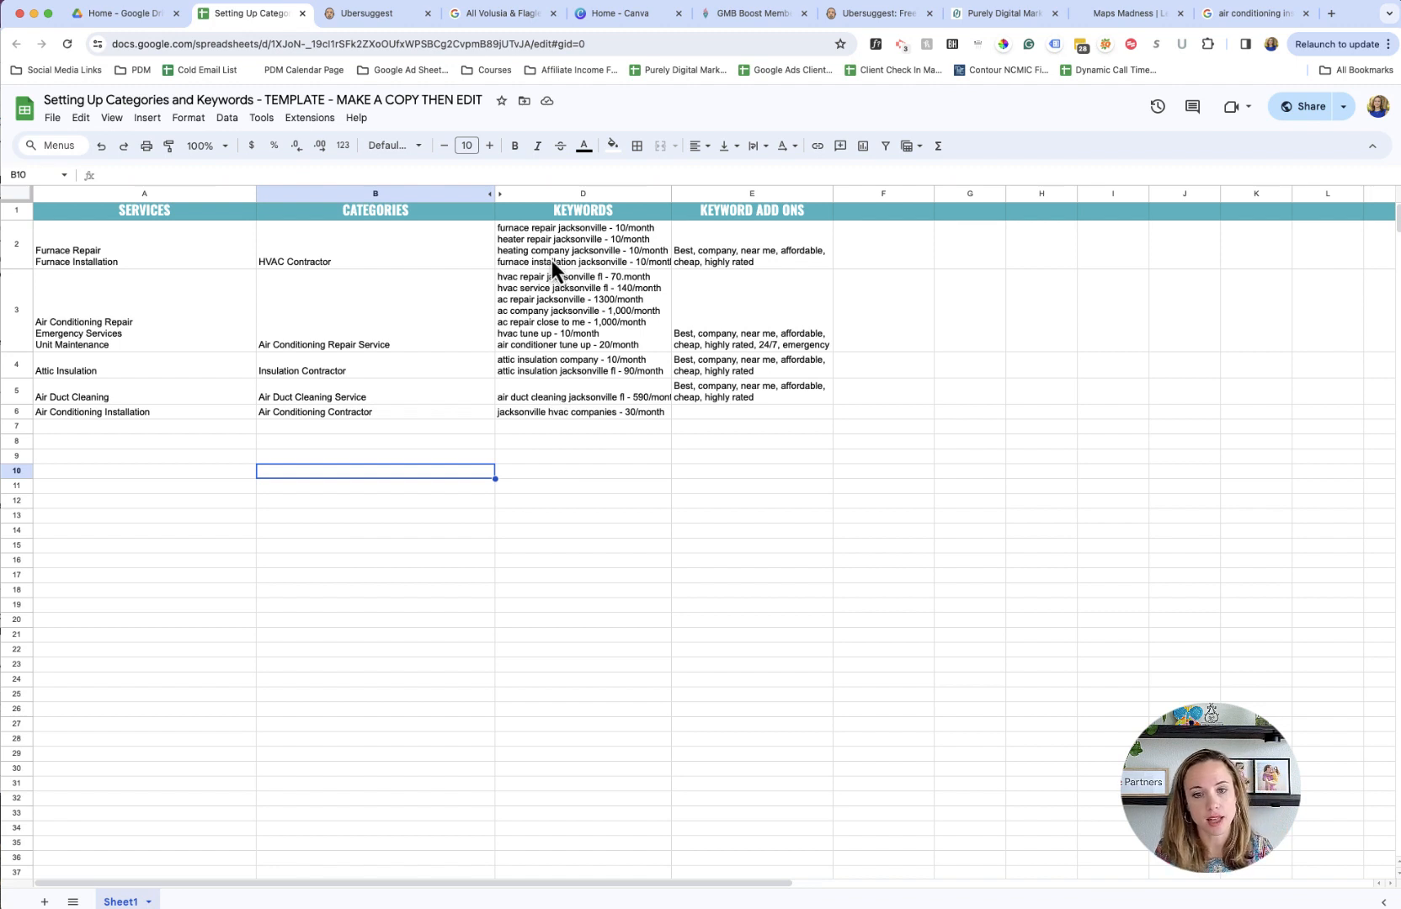
left_click(572, 487)
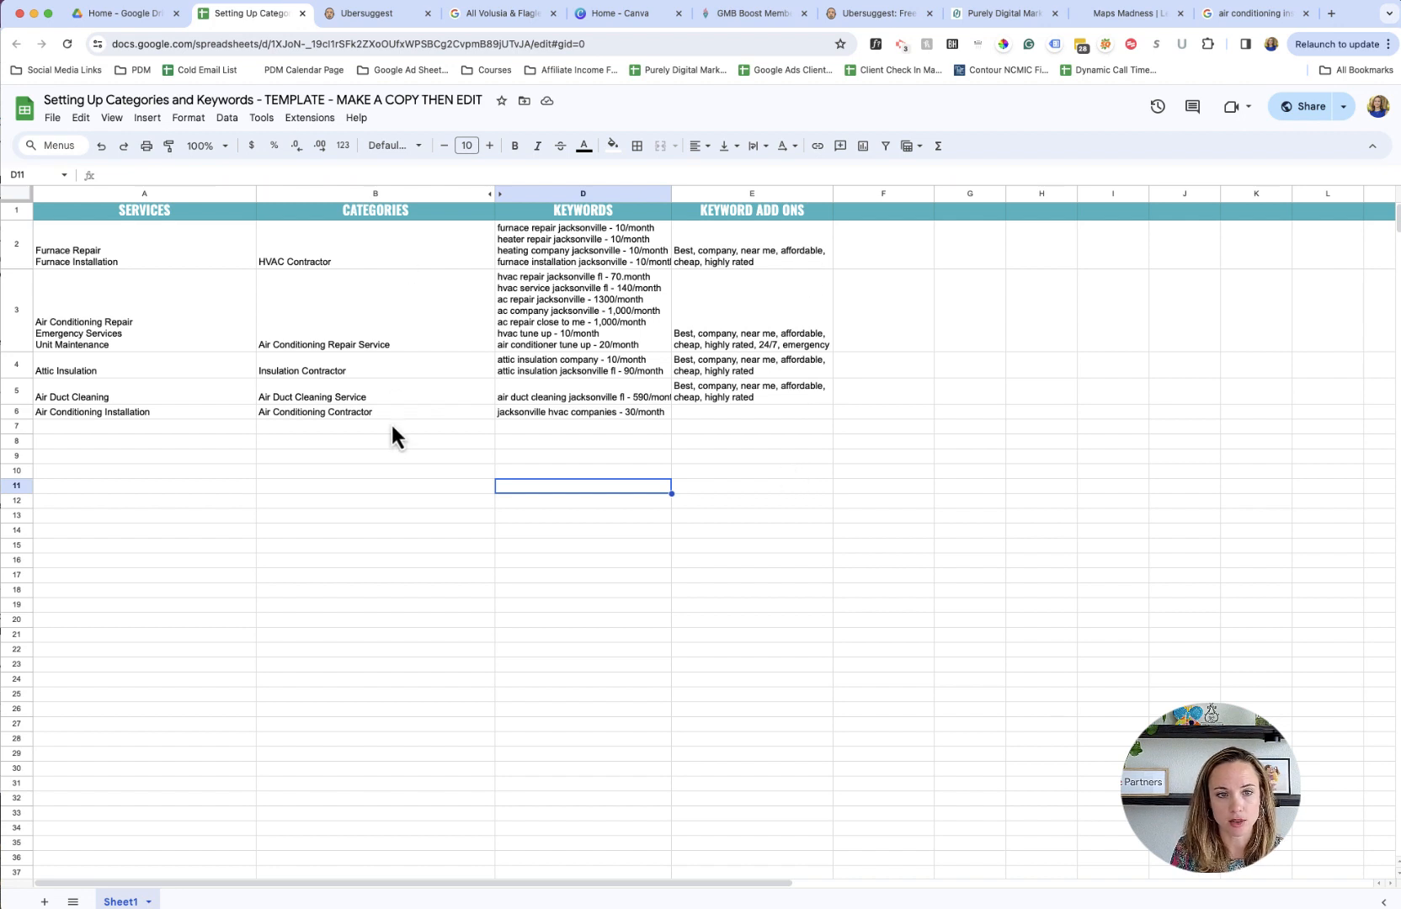
left_click(422, 502)
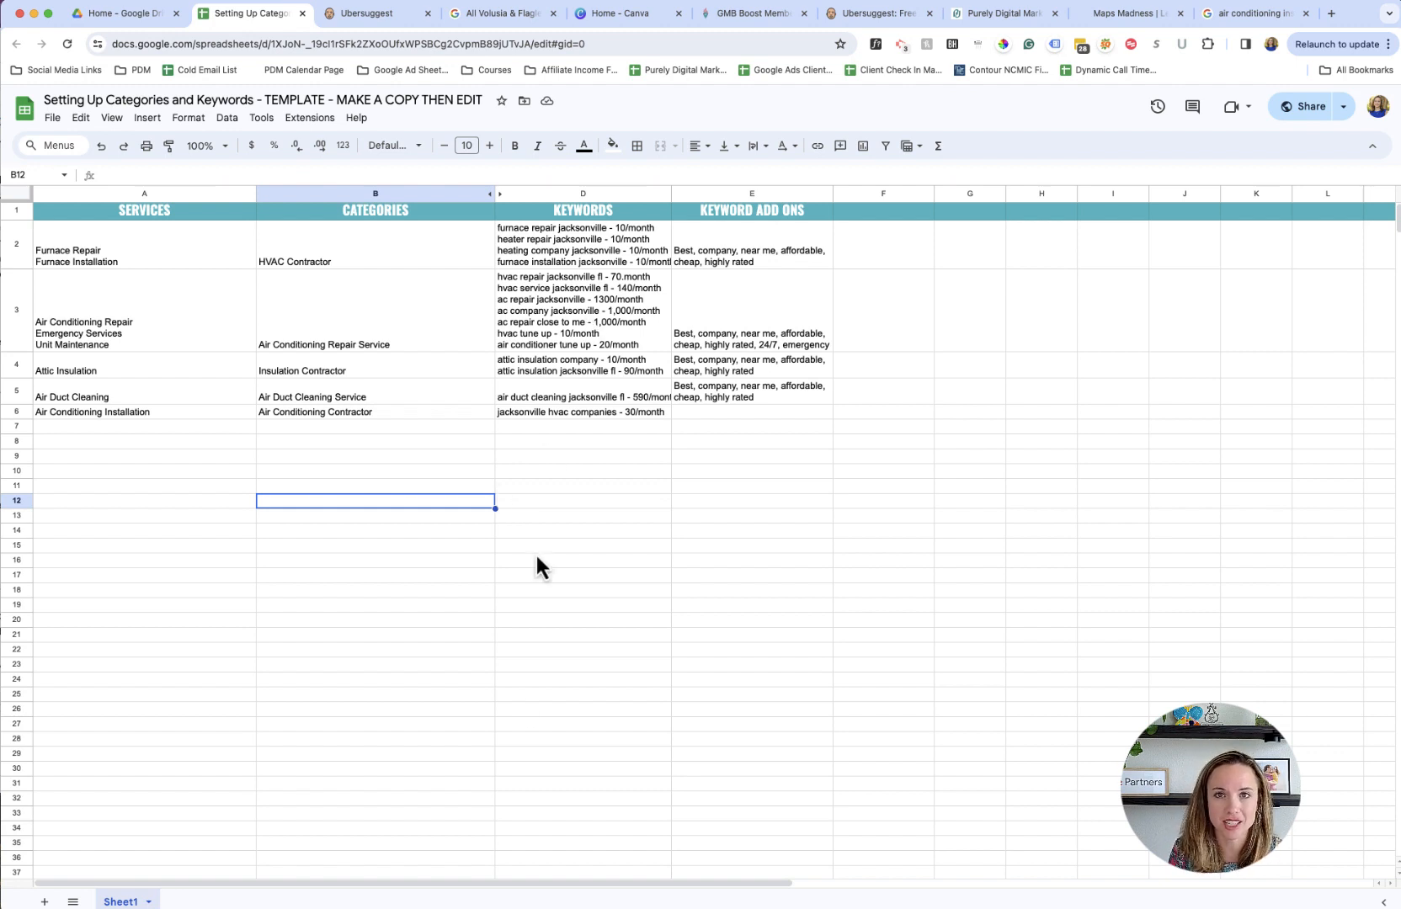
scroll(610, 244, "right", 1)
scroll(571, 500, "left", 1)
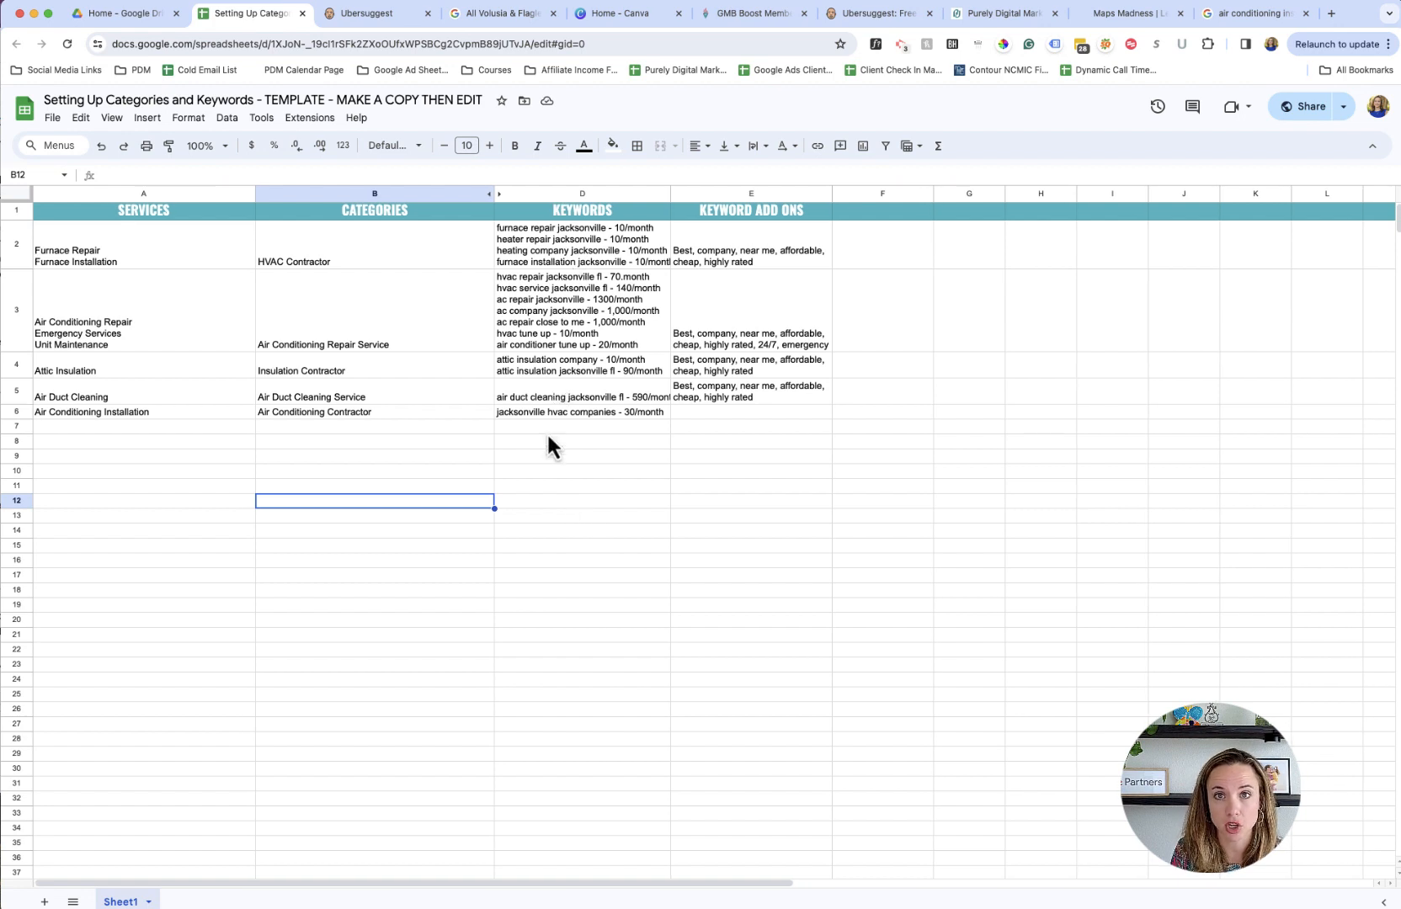